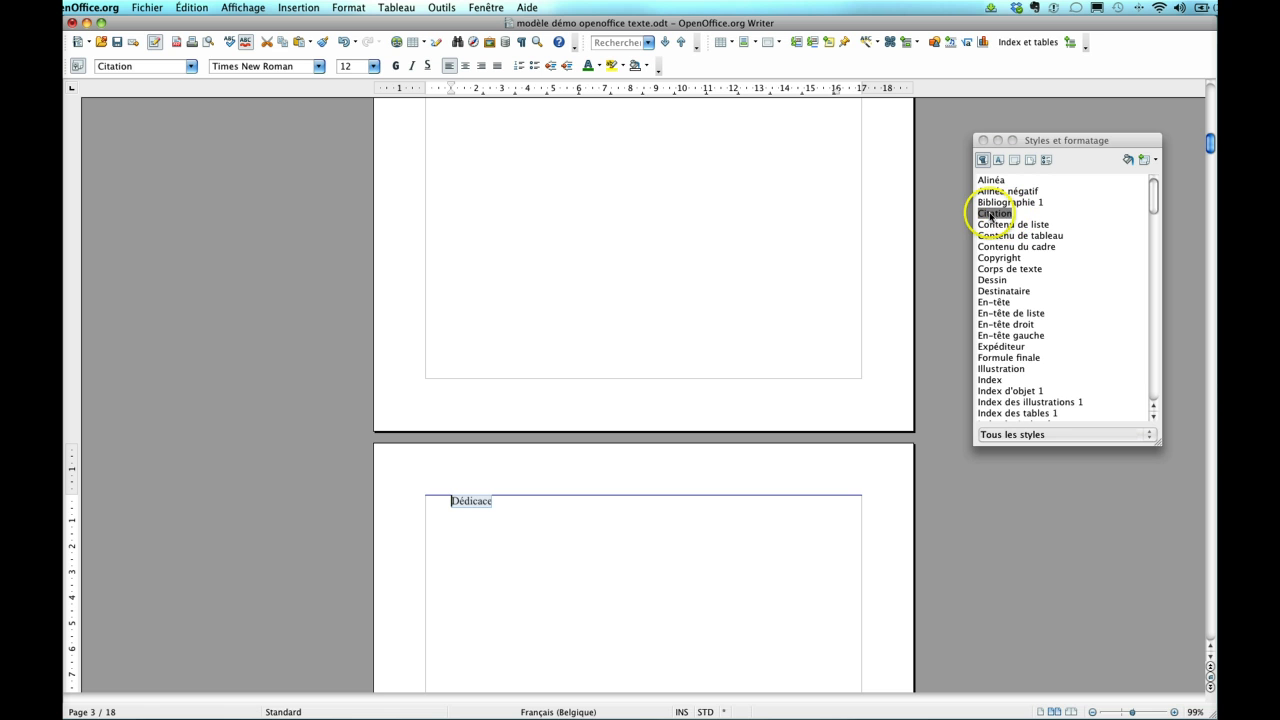
# Step: Modify the Citation paragraph style to use the Georgia font at 16pt
pyautogui.rightClick(991, 215)
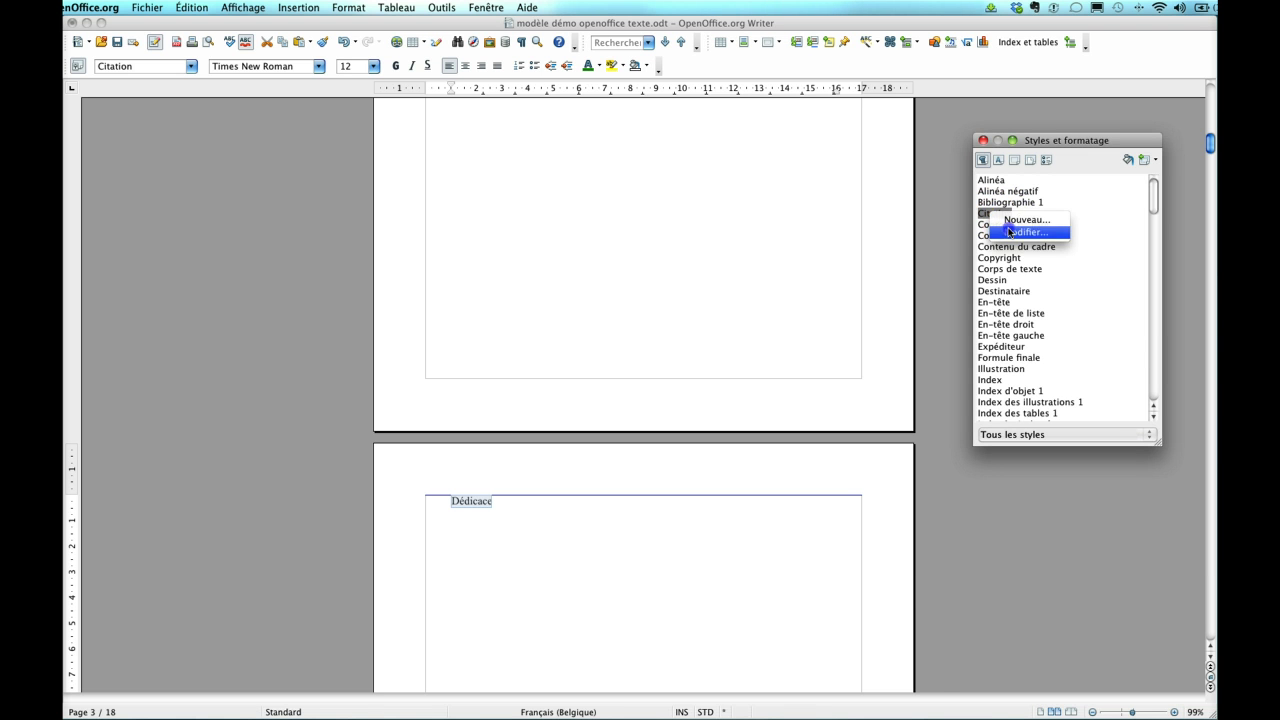
pyautogui.click(1009, 233)
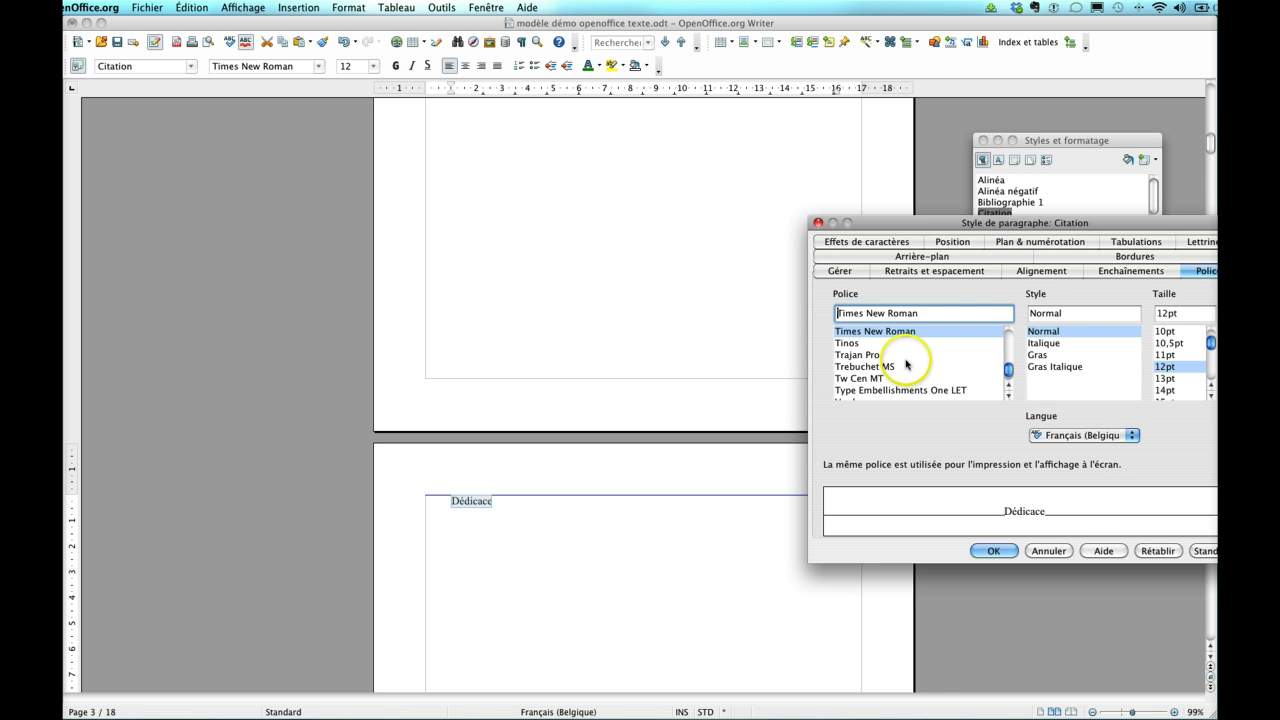
pyautogui.tripleClick(872, 313)
pyautogui.write('Georgia')
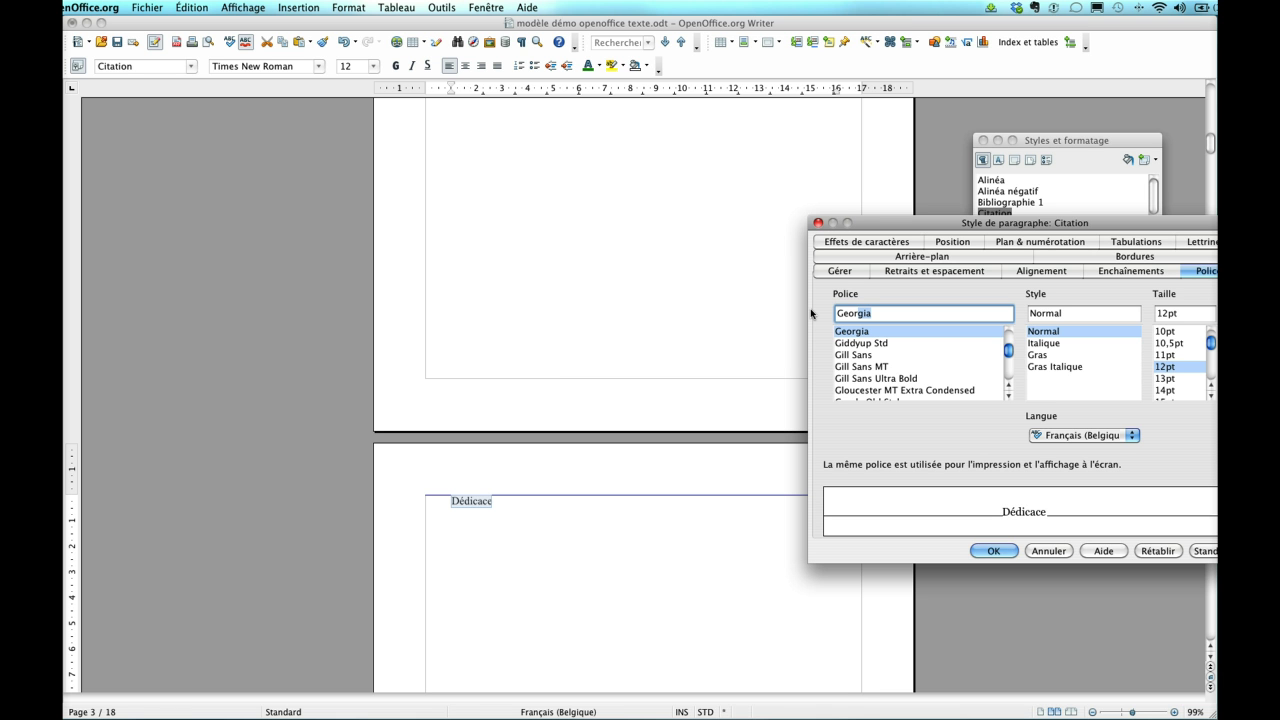
pyautogui.click(1212, 343)
pyautogui.moveTo(1210, 339); pyautogui.dragTo(1211, 347)
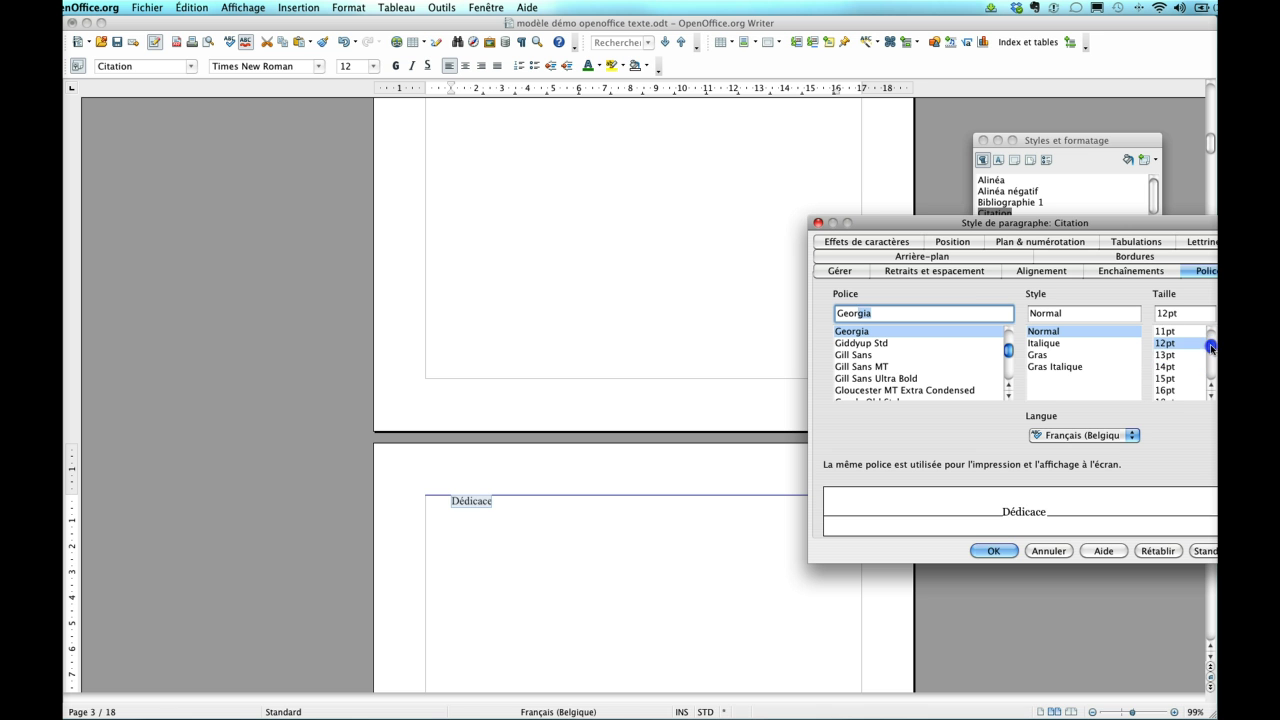
pyautogui.click(1167, 391)
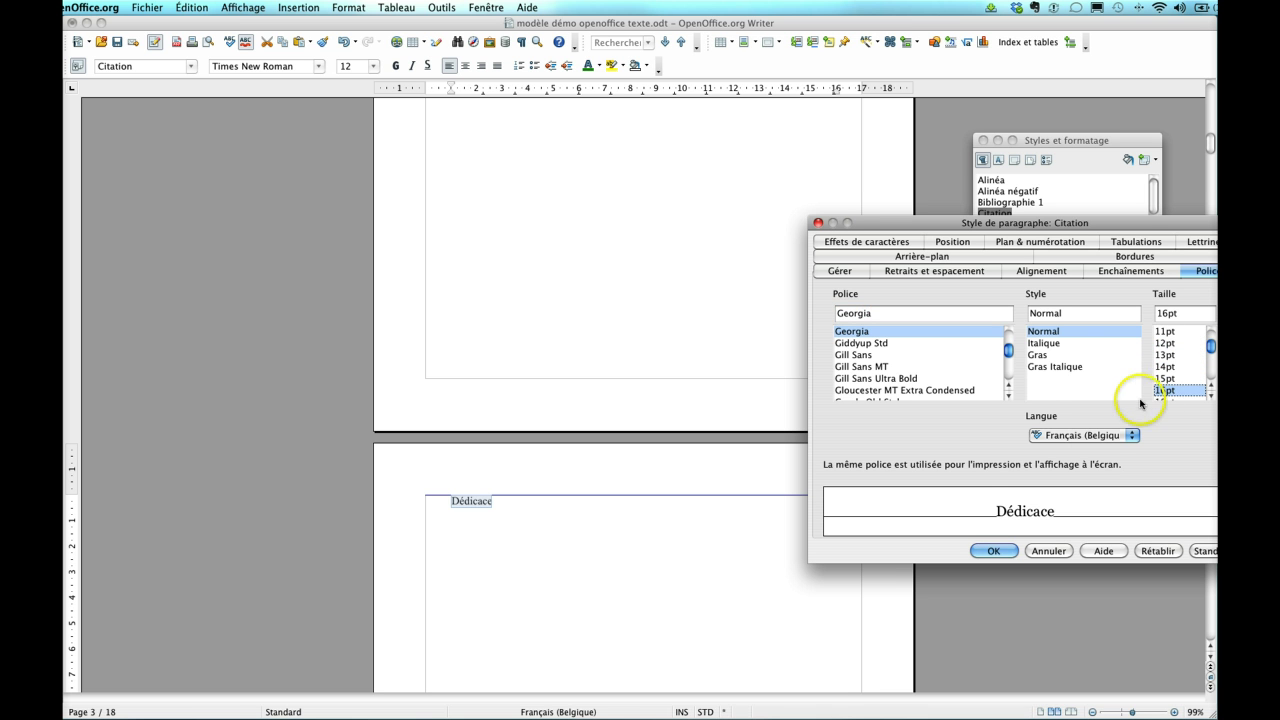
# Step: Align the Citation style to the right (Droite) and set its spacing above the paragraph to 4 cm
pyautogui.click(1041, 271)
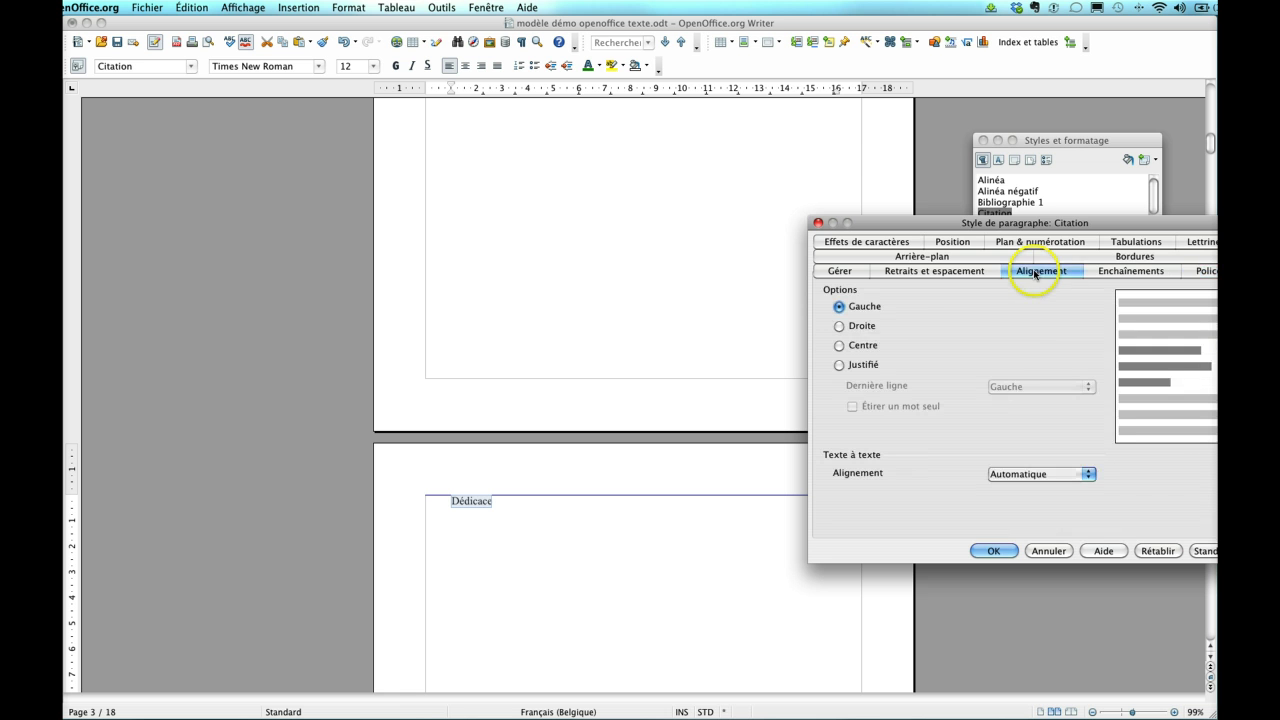
pyautogui.click(839, 326)
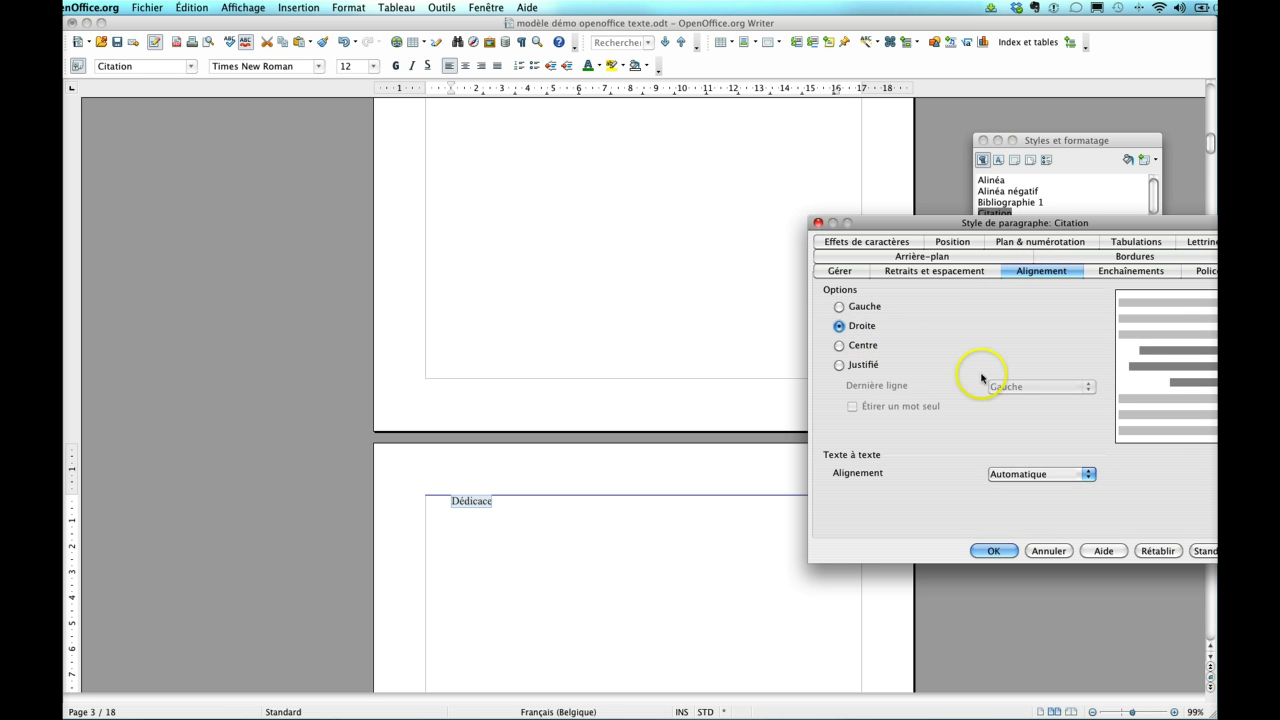
pyautogui.click(918, 271)
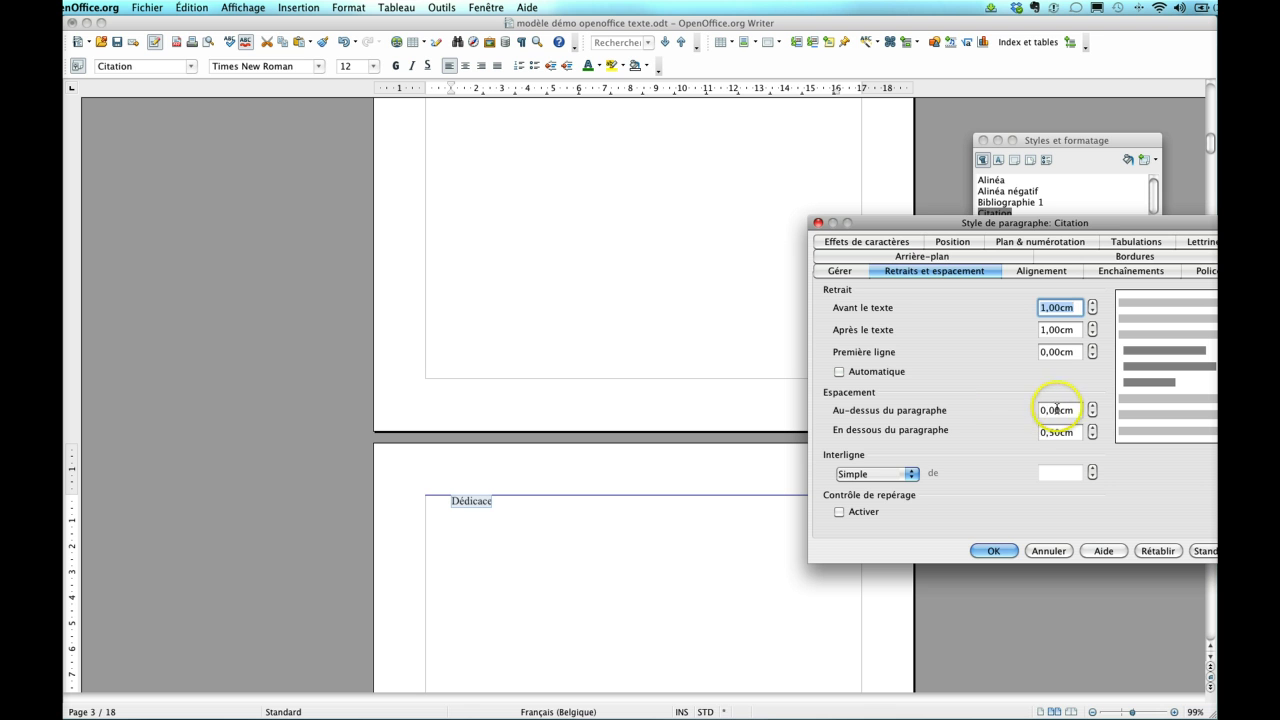
pyautogui.moveTo(1059, 408); pyautogui.dragTo(1027, 409)
pyautogui.write('4')
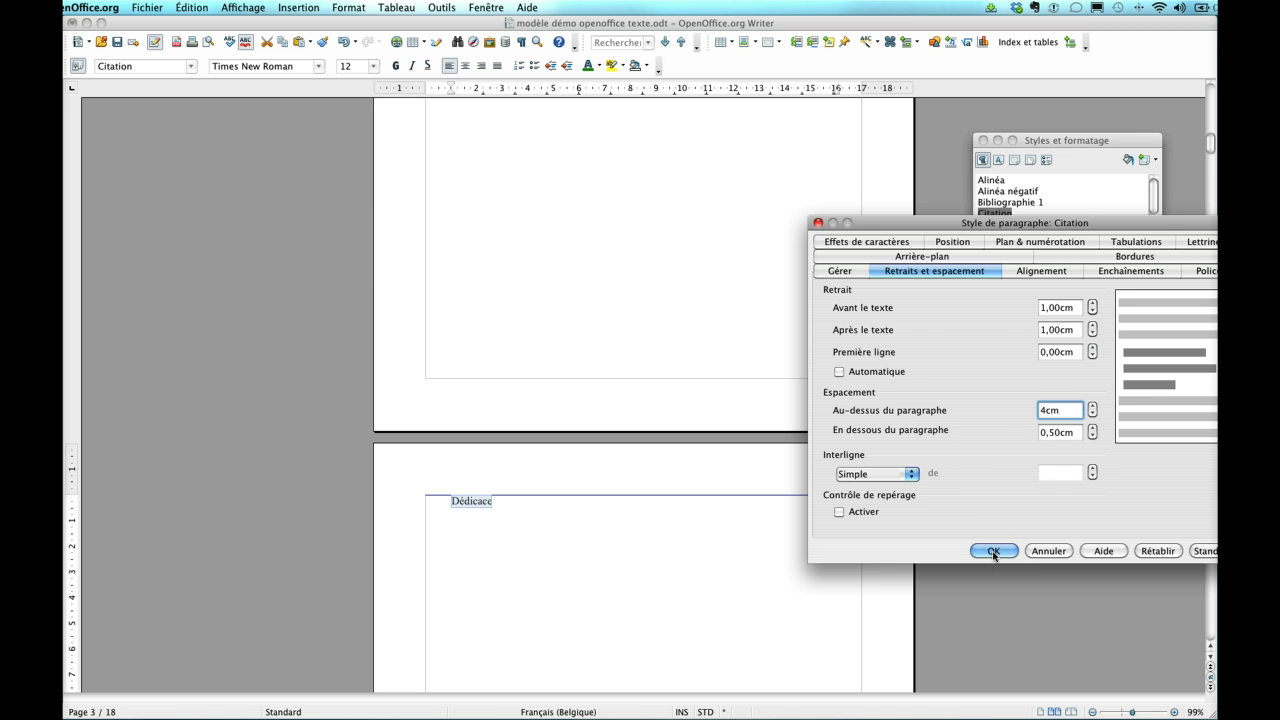
# Step: Set the Citation style's font colour to Vert, apply the style changes and check the Dédicace line
pyautogui.click(882, 242)
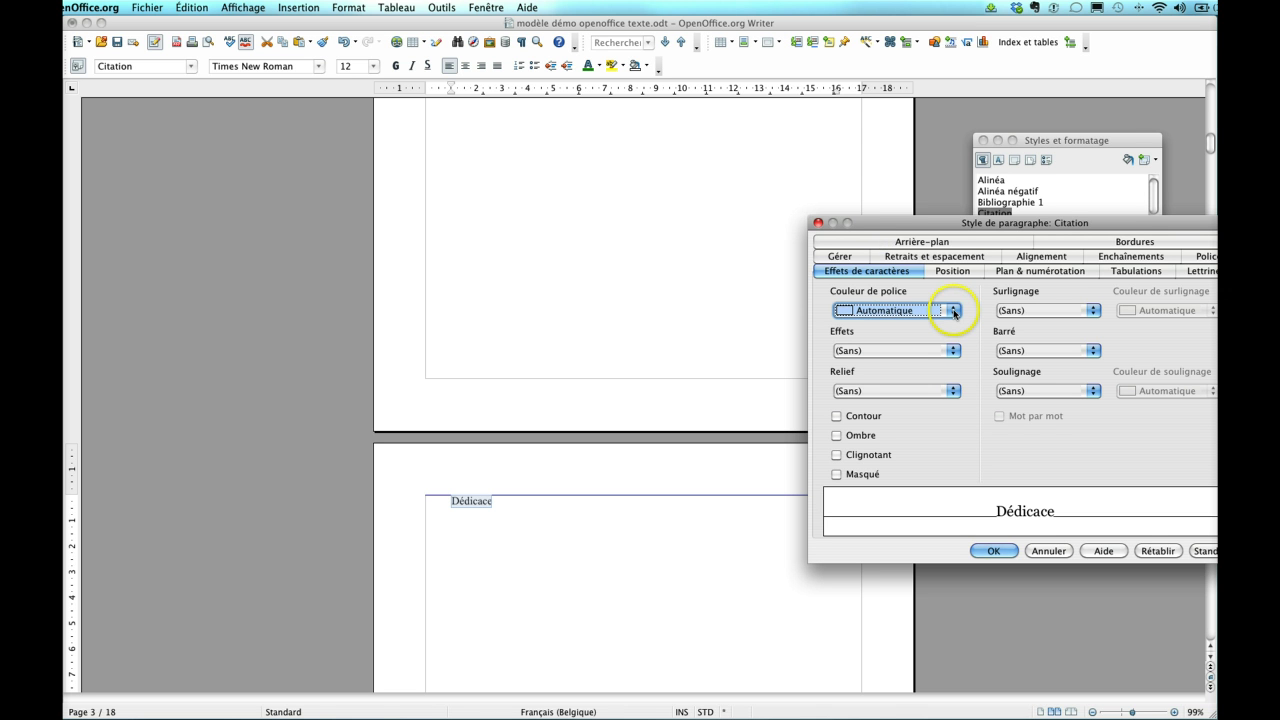
pyautogui.click(954, 311)
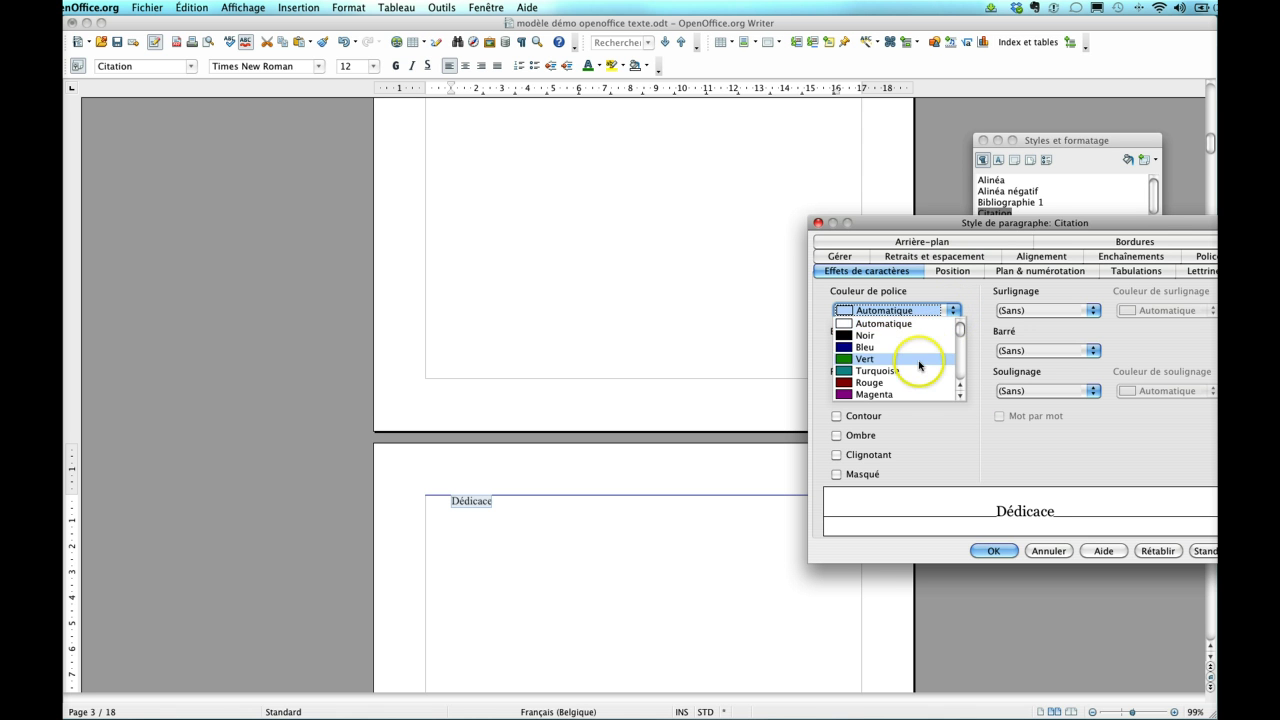
pyautogui.click(876, 360)
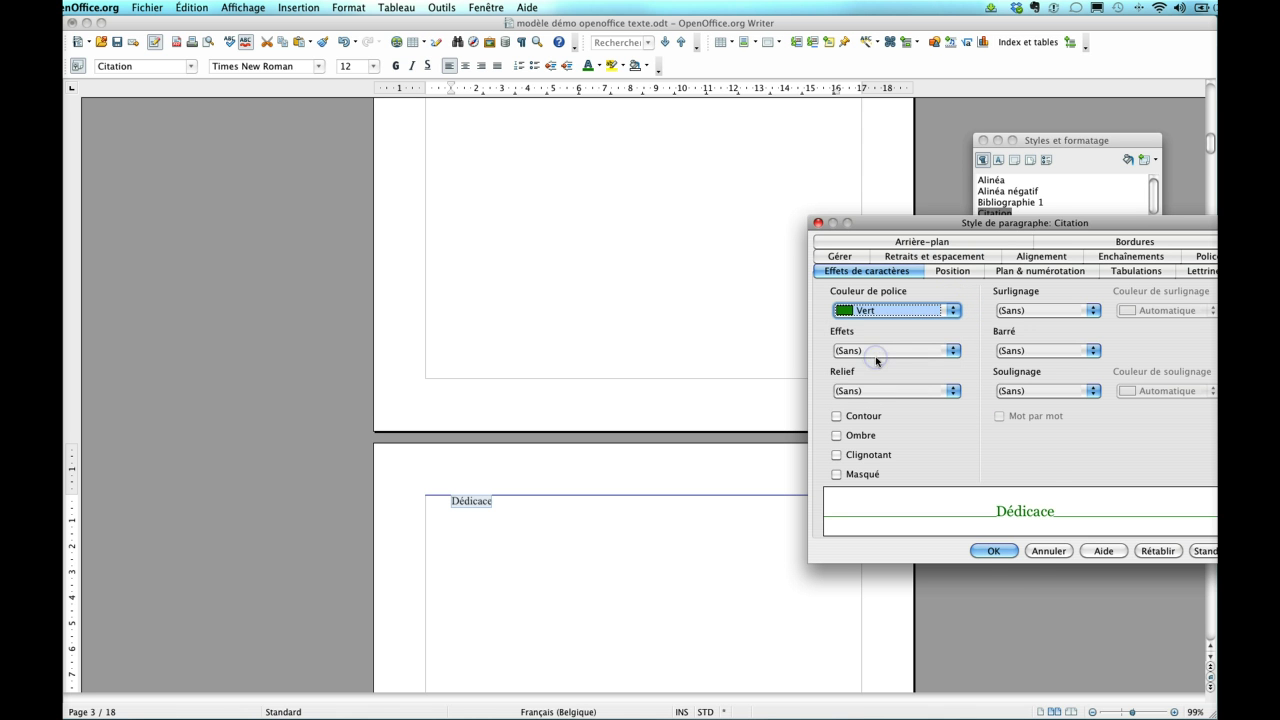
pyautogui.click(997, 552)
pyautogui.click(797, 551)
pyautogui.scroll(-1, 797, 551)
pyautogui.scroll(-2, 797, 551)
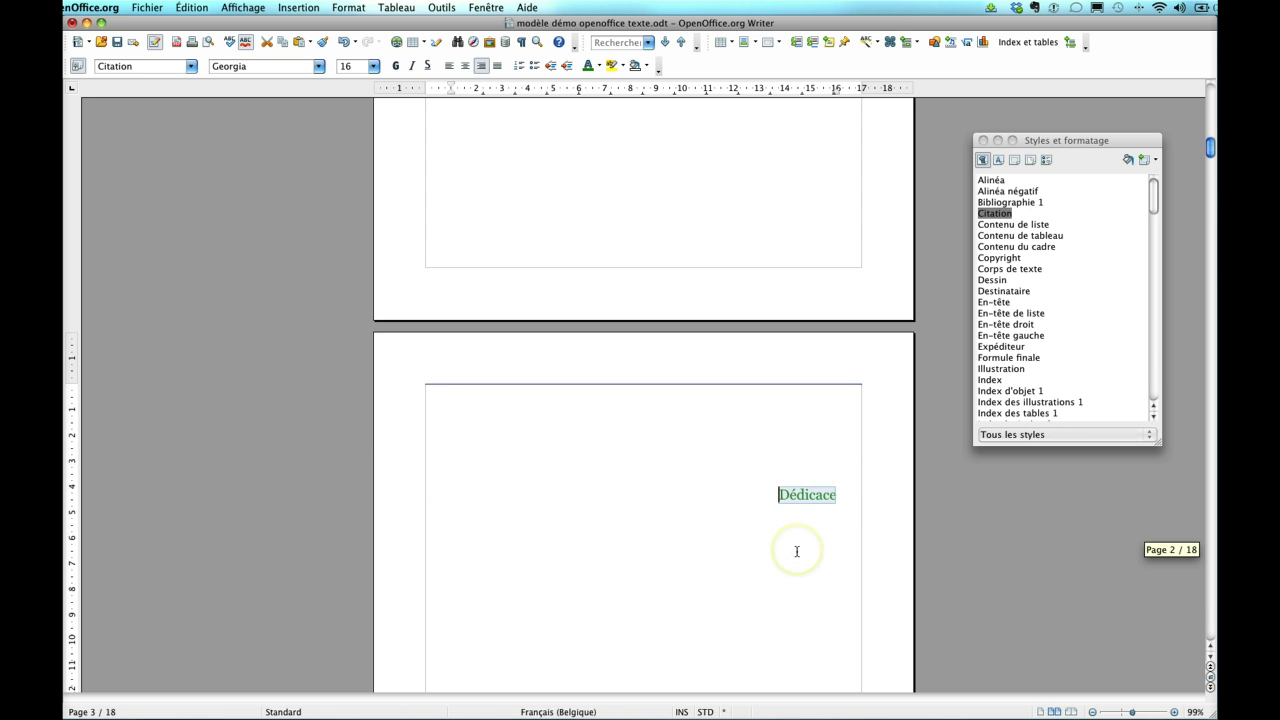
pyautogui.scroll(-5, 842, 496)
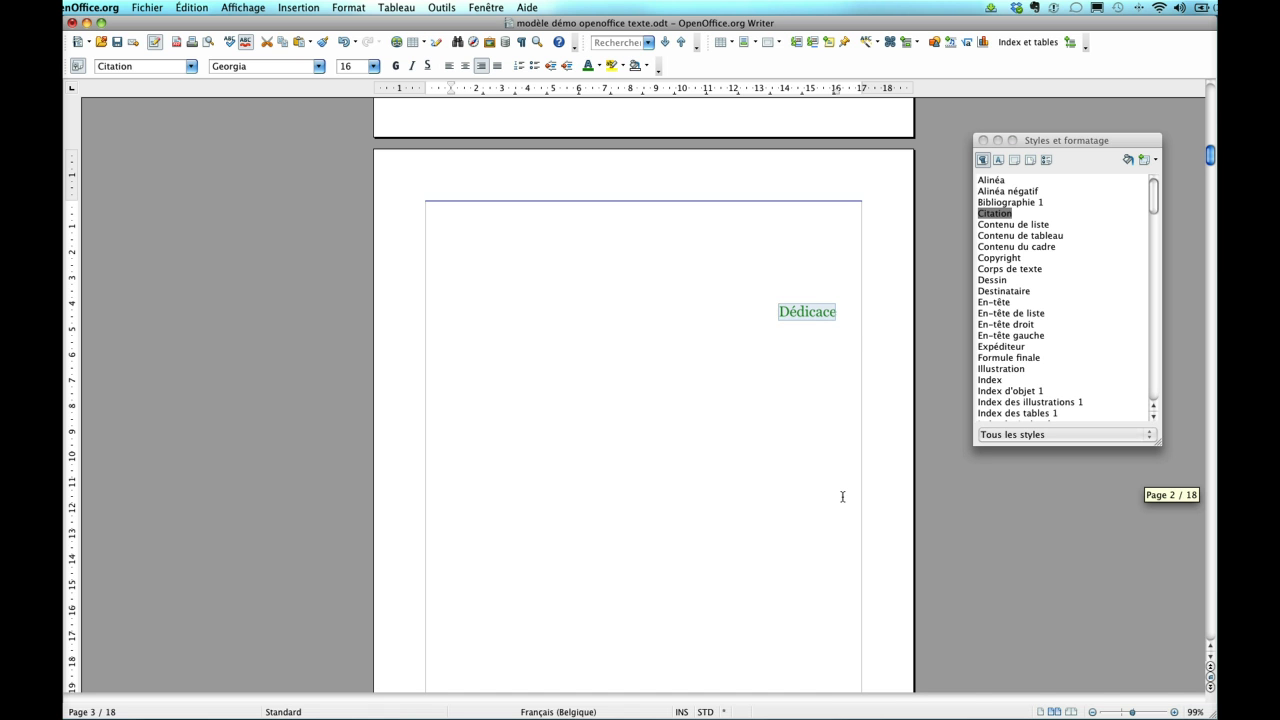
pyautogui.moveTo(777, 311); pyautogui.dragTo(838, 316)
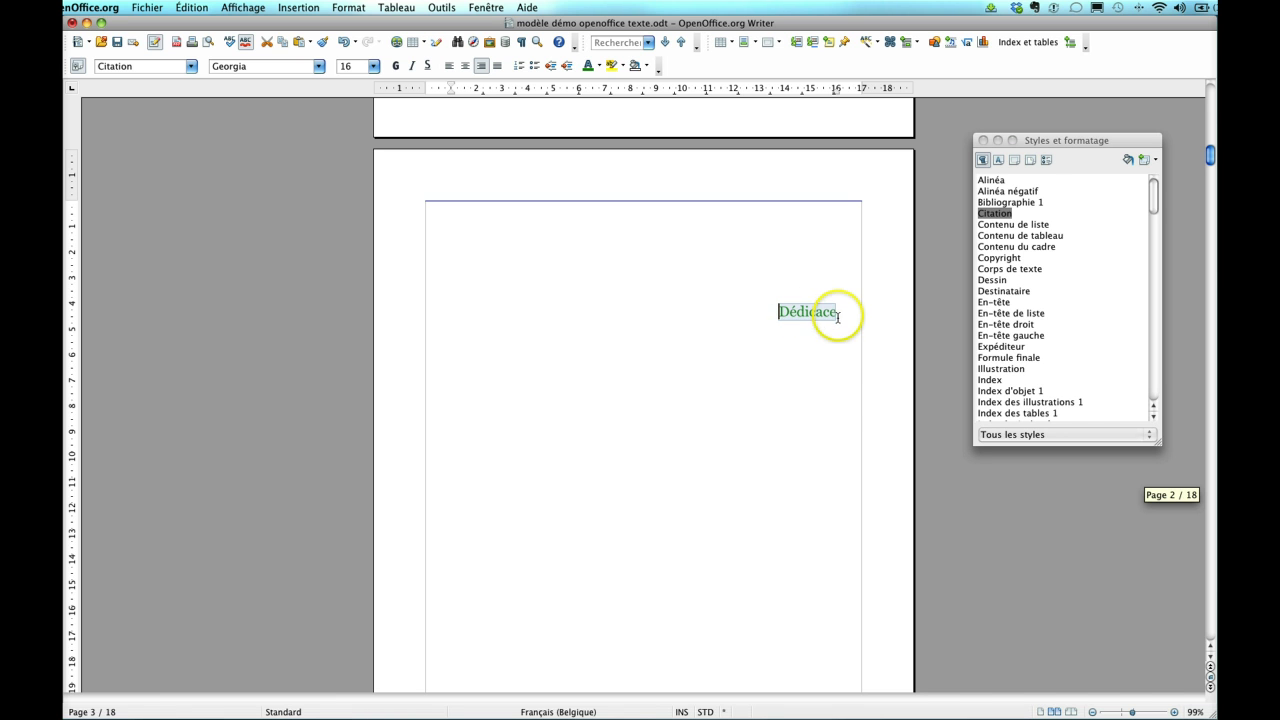
# Step: Copy the opening of the first paragraph under Sous-titre 1 in Chapitre 1, through "In hac habitasse platea dictumst."
pyautogui.scroll(10, 827, 350)
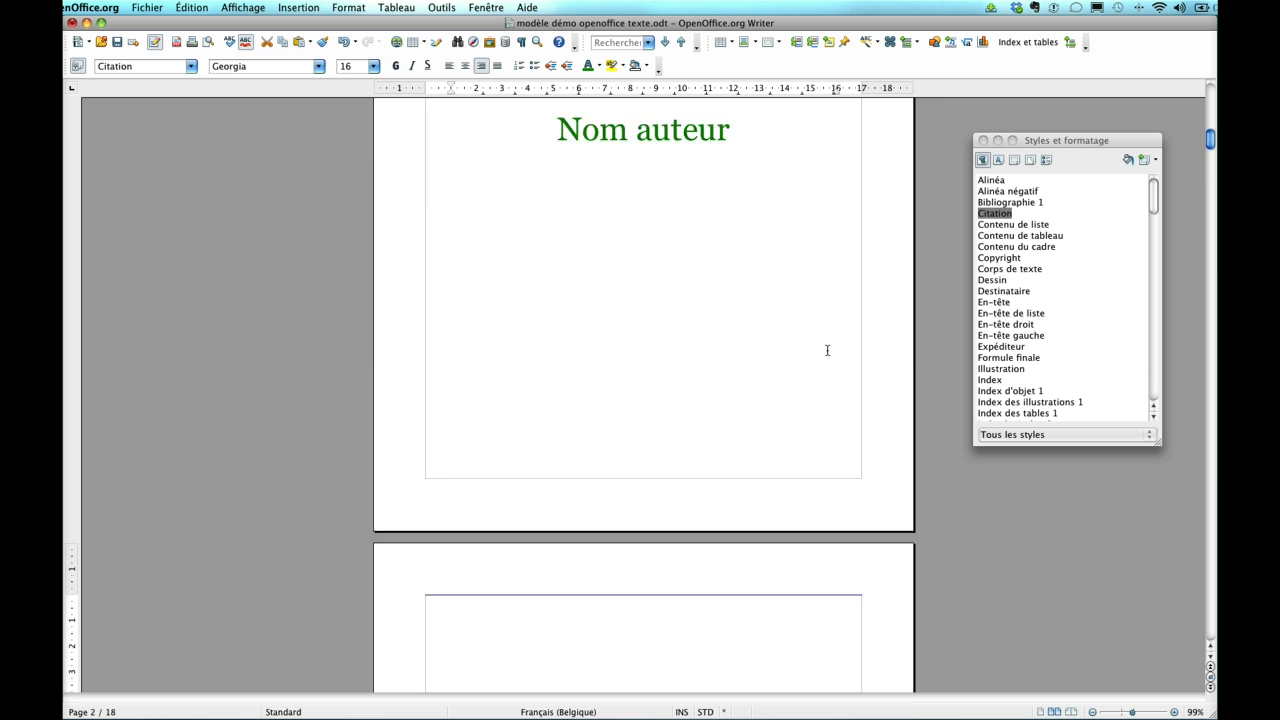
pyautogui.scroll(-20, 827, 350)
pyautogui.scroll(-10, 827, 350)
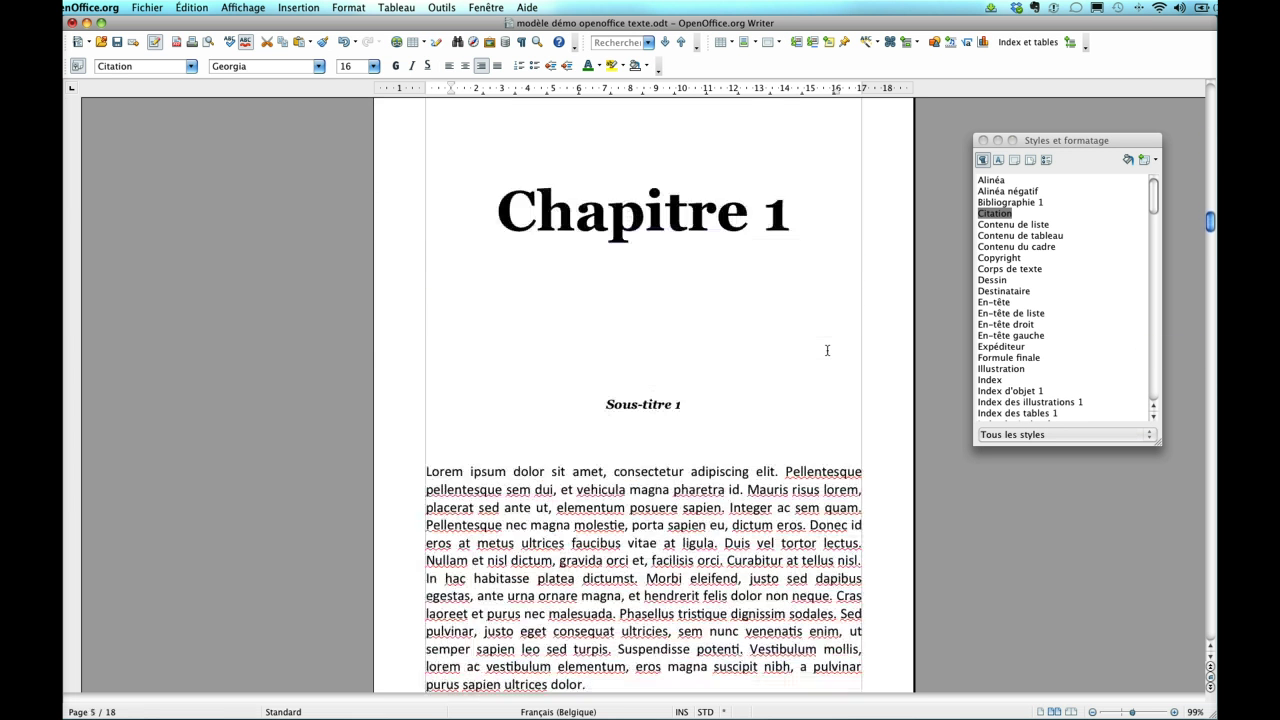
pyautogui.moveTo(429, 349); pyautogui.dragTo(590, 544)
pyautogui.moveTo(635, 474)
pyautogui.mouseDown()
pyautogui.moveTo(678, 436)
pyautogui.moveTo(639, 456)
pyautogui.mouseUp()
pyautogui.press('super+c')
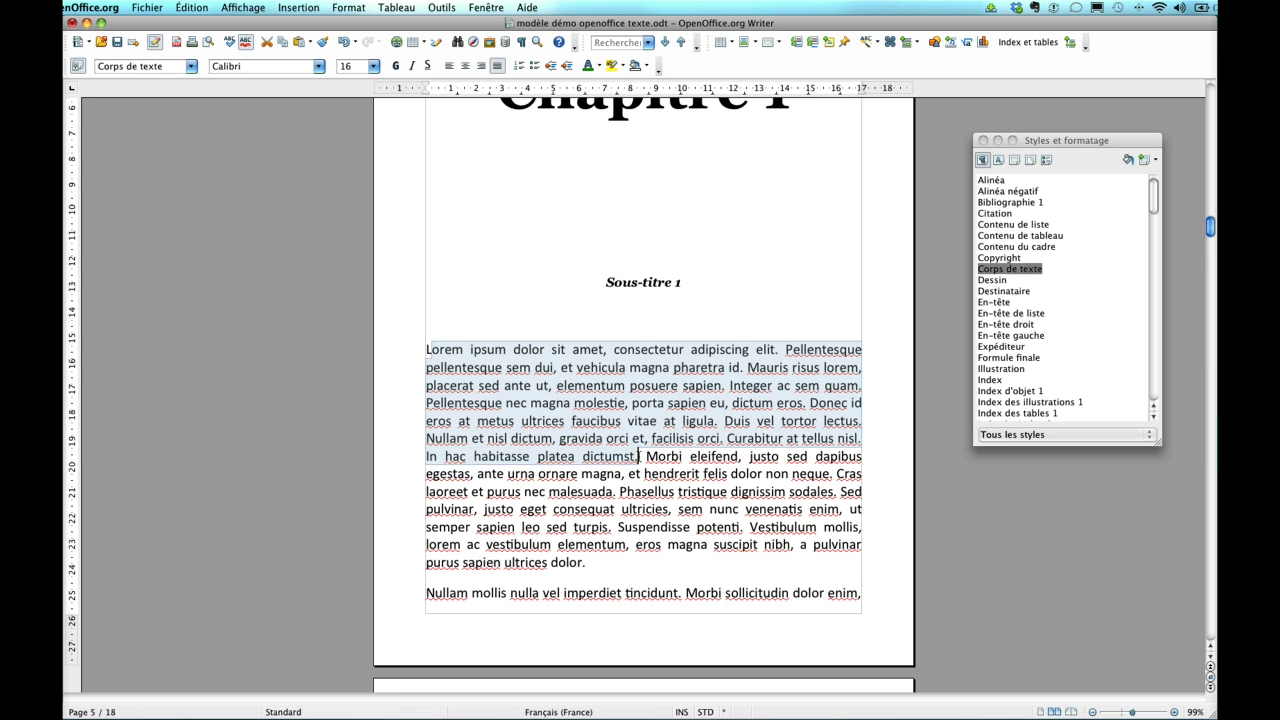
# Step: Paste the copied passage below the Dédicace line and add the missing initial "L" to "Lorem"
pyautogui.scroll(20, 639, 456)
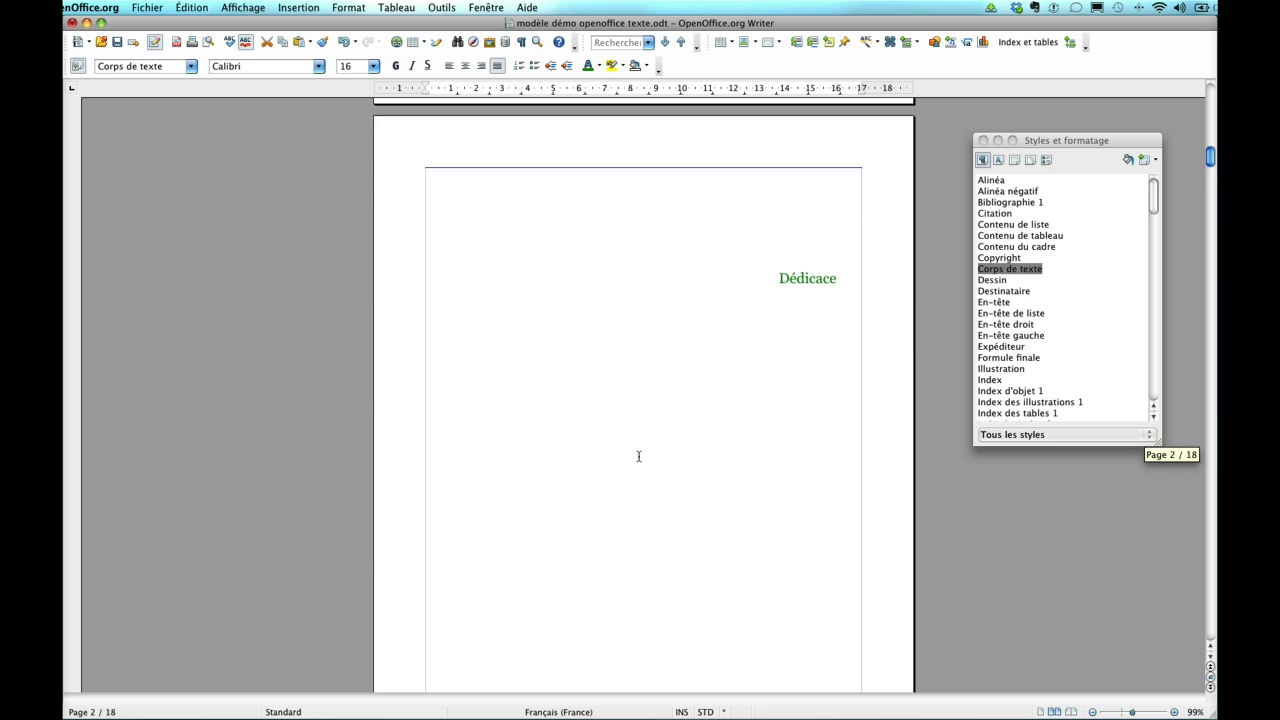
pyautogui.scroll(-5, 638, 456)
pyautogui.click(822, 404)
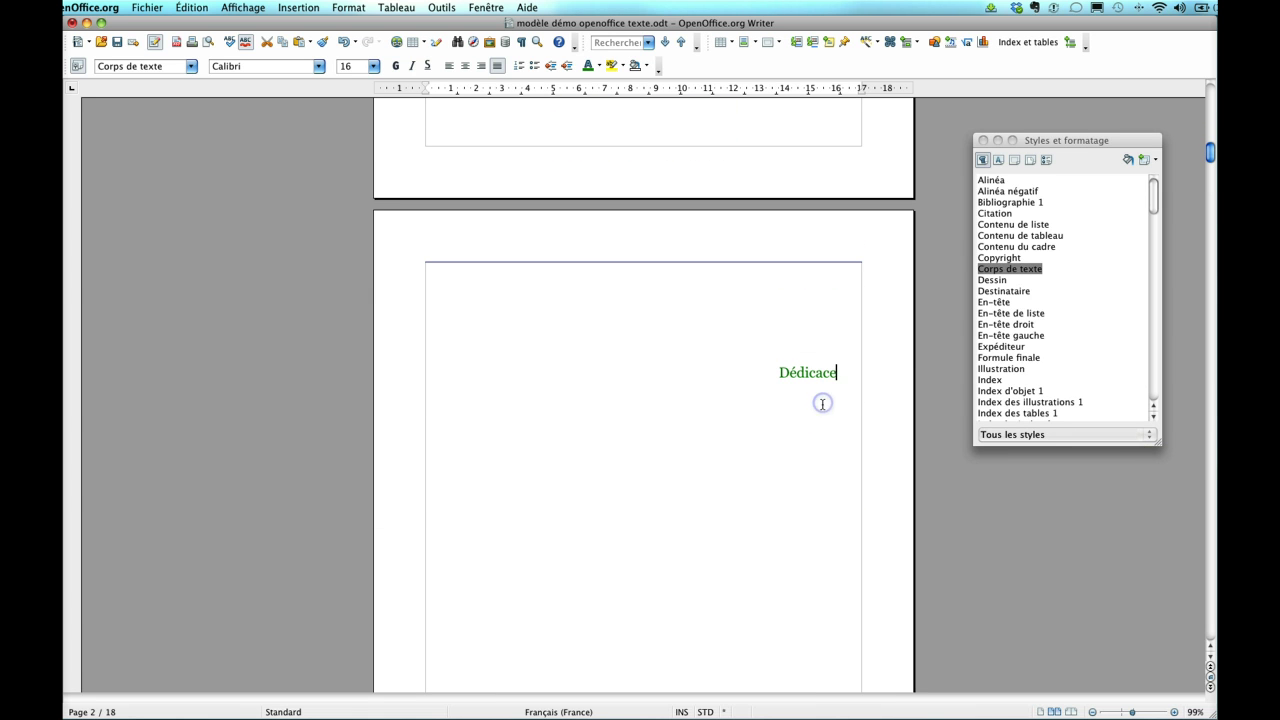
pyautogui.press('super+v')
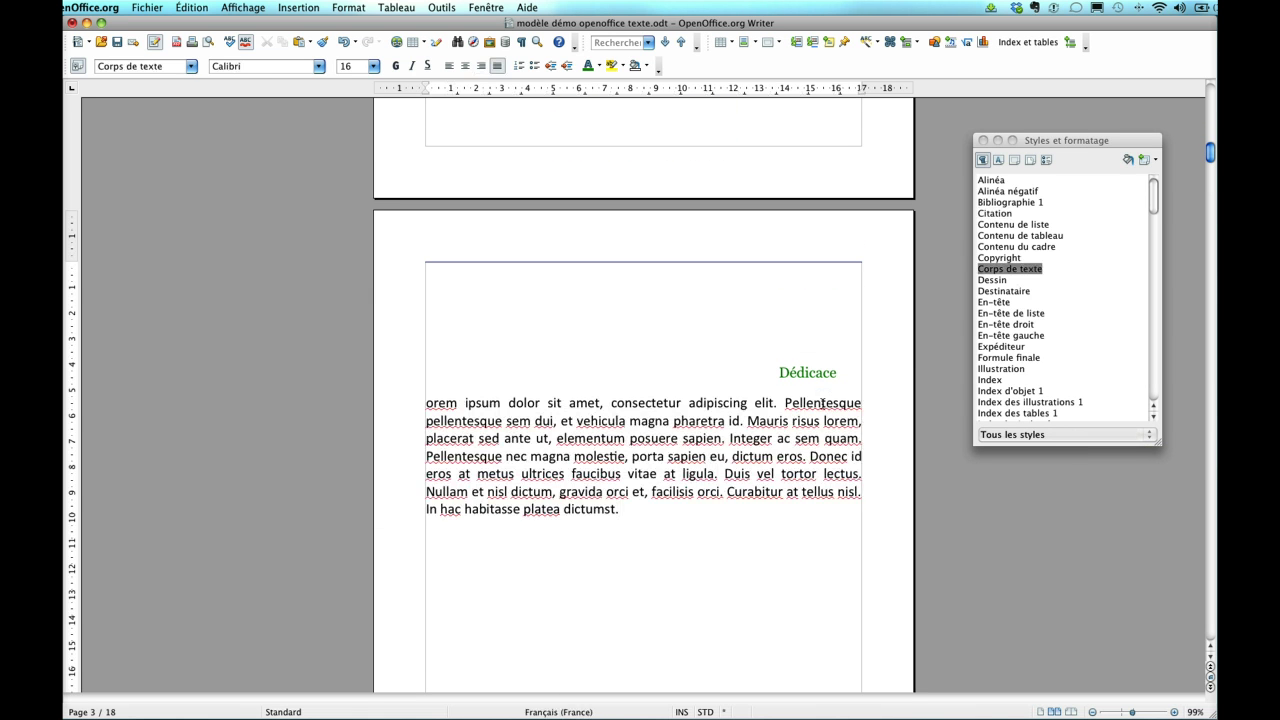
pyautogui.click(424, 402)
pyautogui.write('L')
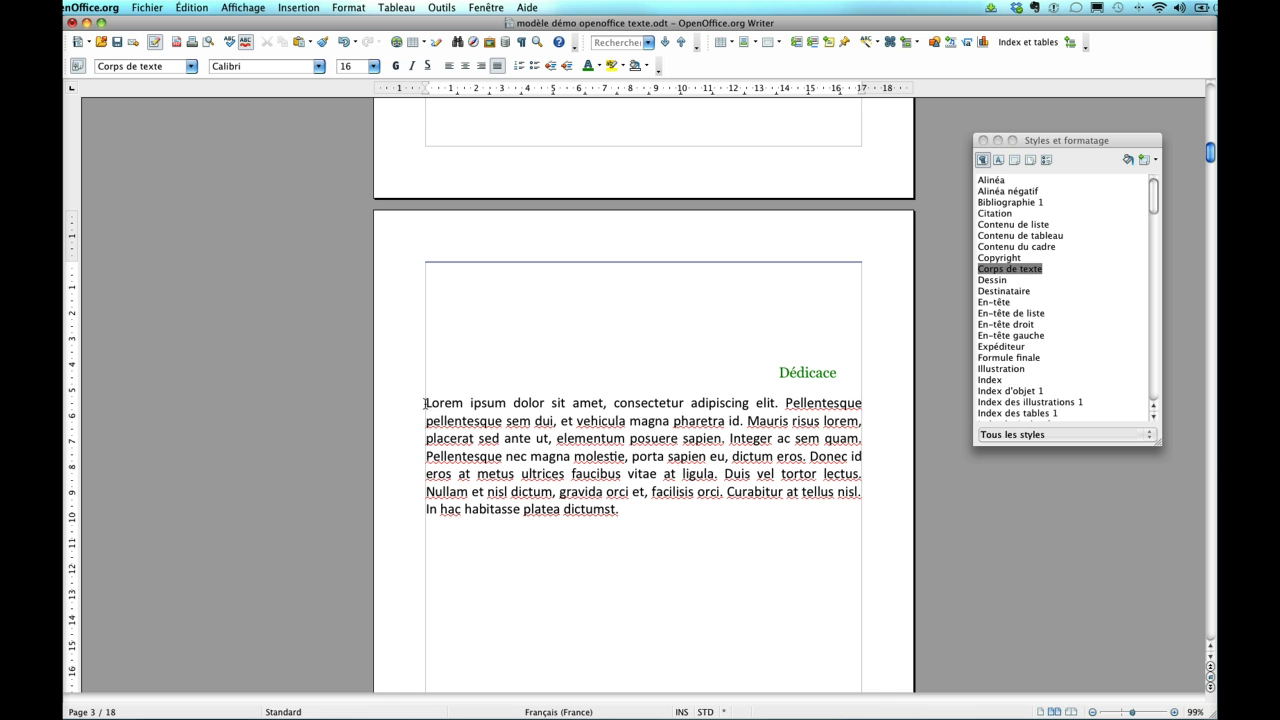
# Step: Apply the Standard paragraph style to the whole pasted passage under Dédicace
pyautogui.click(428, 402)
pyautogui.moveTo(428, 402); pyautogui.dragTo(624, 503)
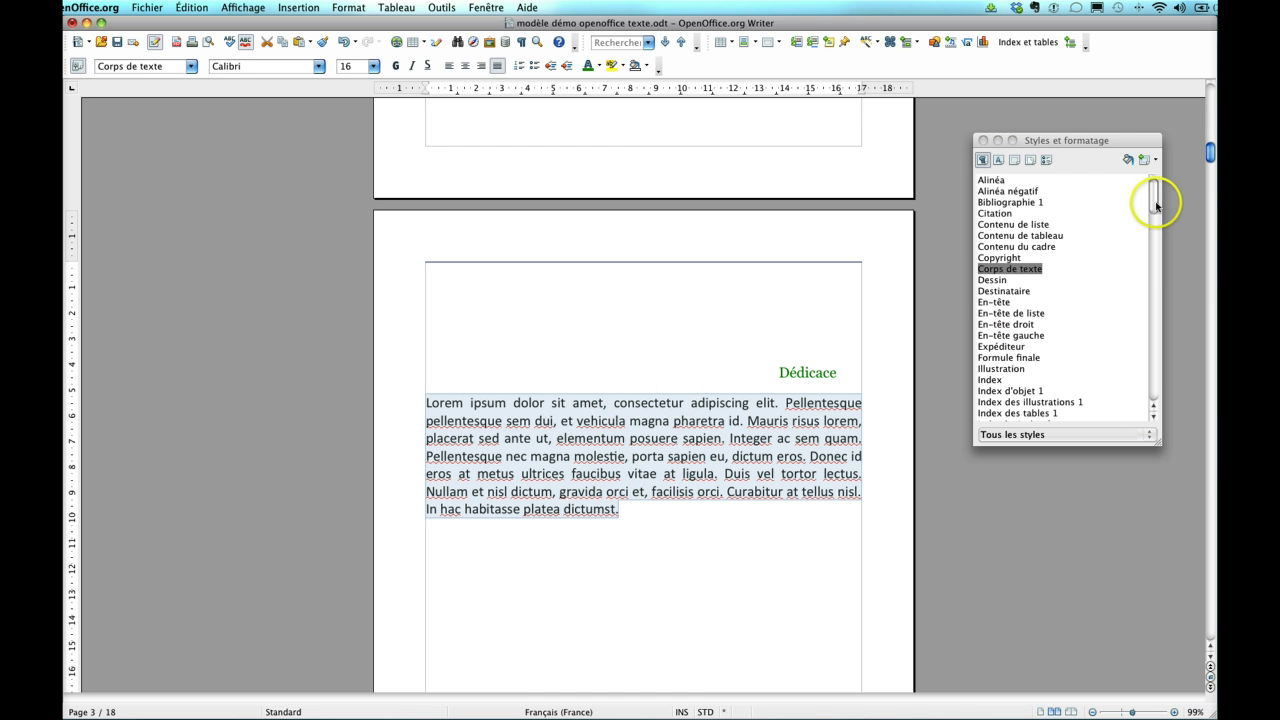
pyautogui.moveTo(1154, 196)
pyautogui.mouseDown()
pyautogui.moveTo(1154, 258)
pyautogui.moveTo(1152, 202)
pyautogui.mouseUp()
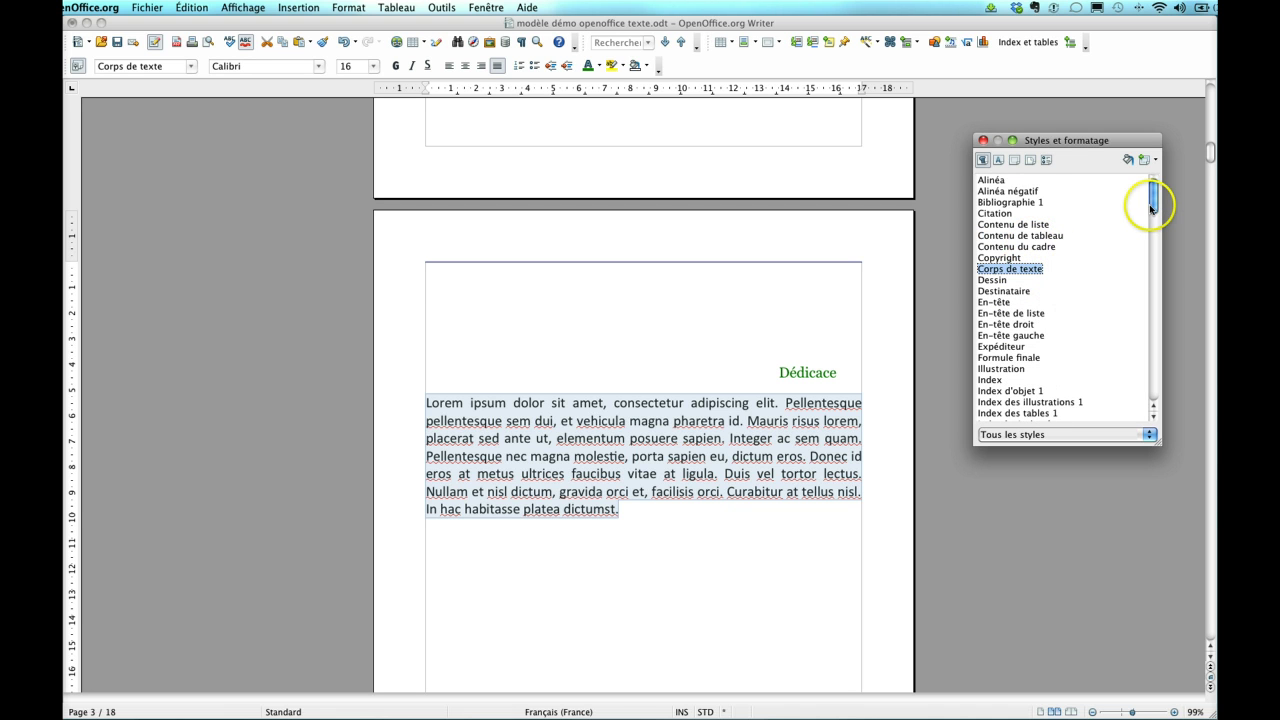
pyautogui.moveTo(1153, 205); pyautogui.dragTo(1160, 343)
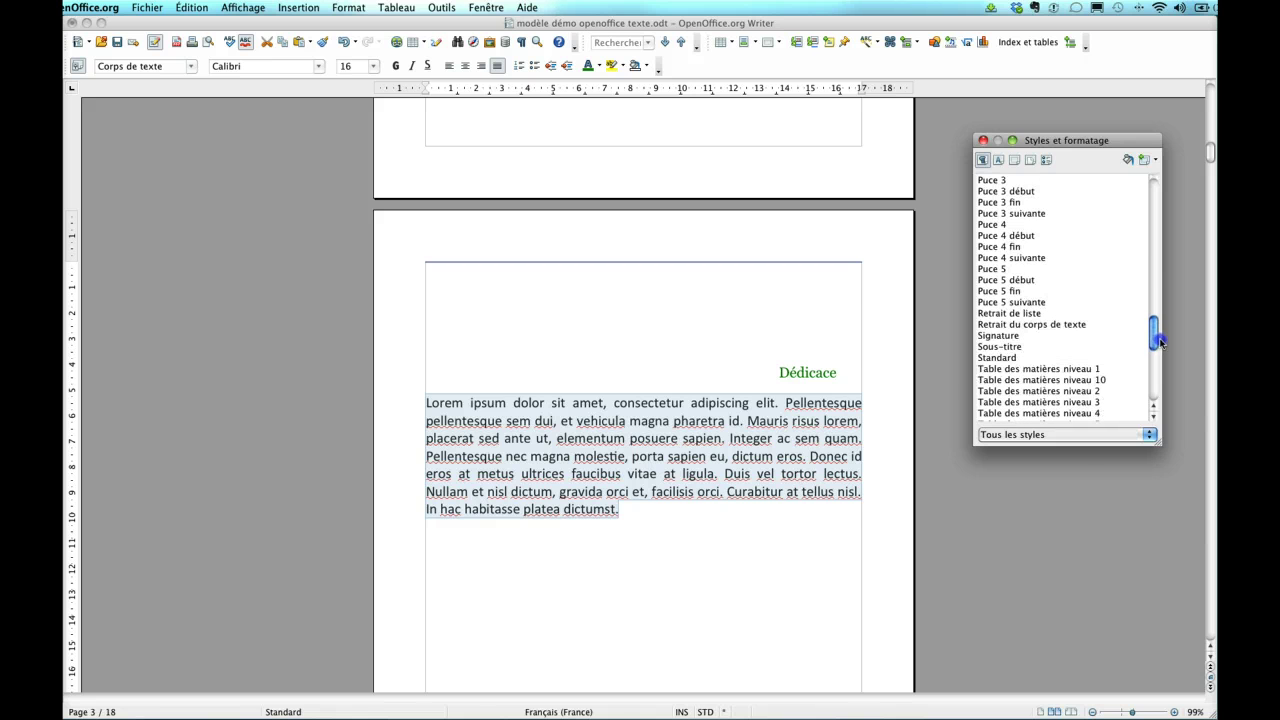
pyautogui.click(986, 358)
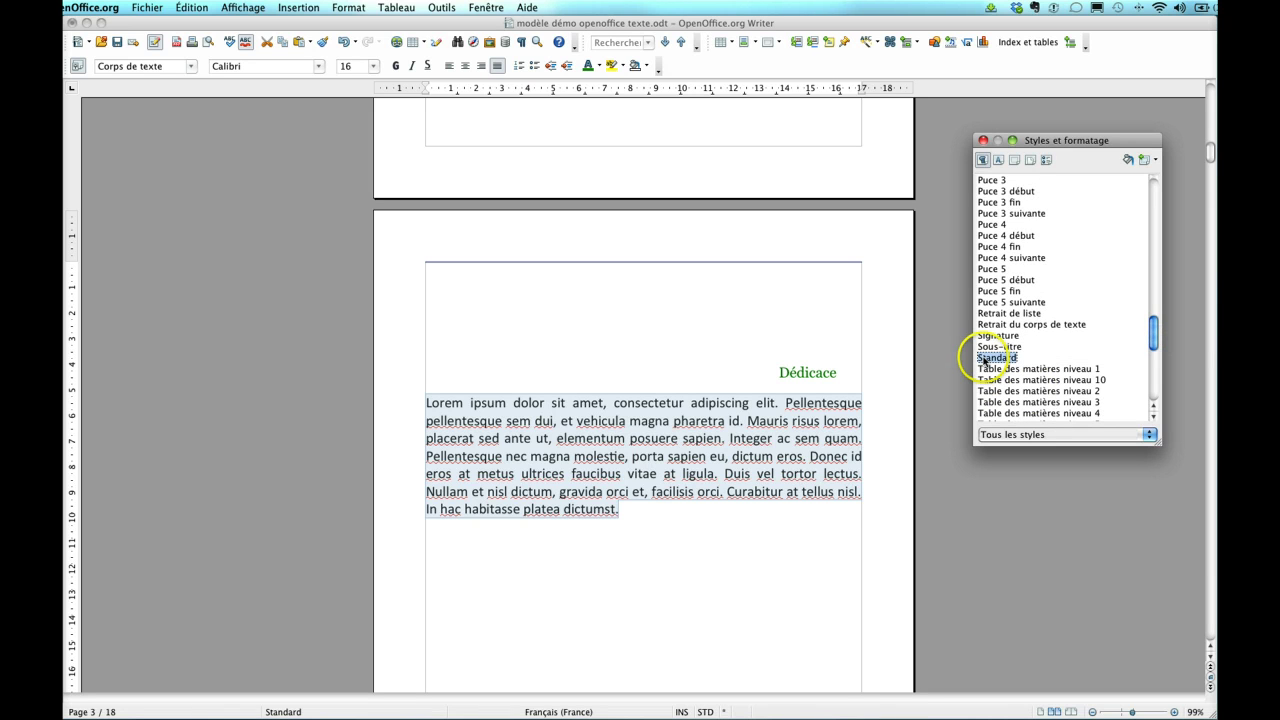
pyautogui.doubleClick(986, 358)
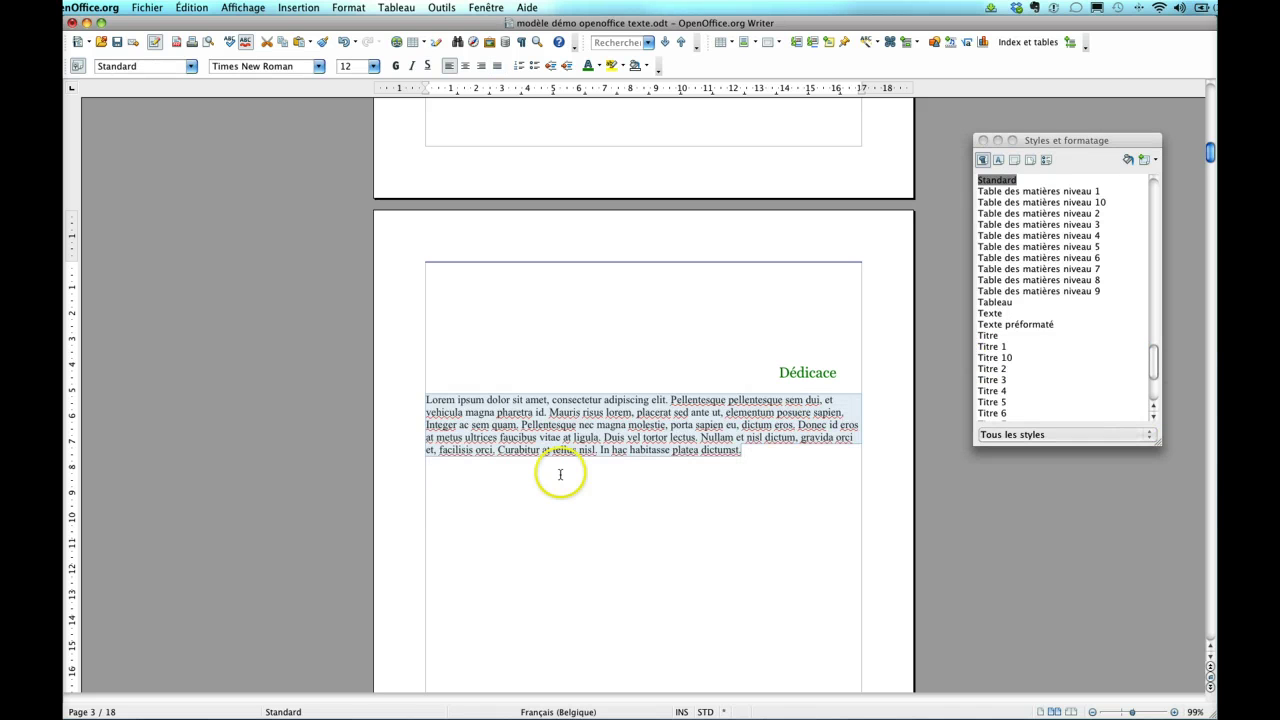
# Step: Modify the Standard paragraph style so its alignment is Justifié
pyautogui.rightClick(1002, 185)
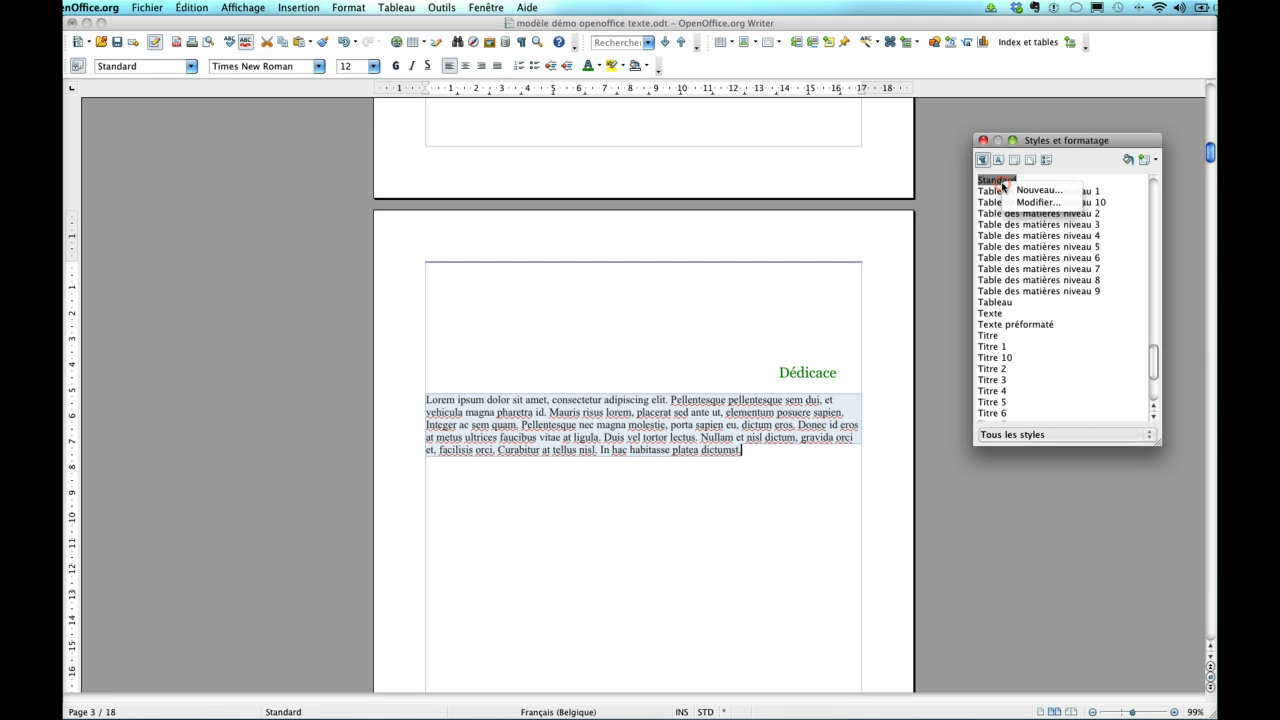
pyautogui.click(1038, 202)
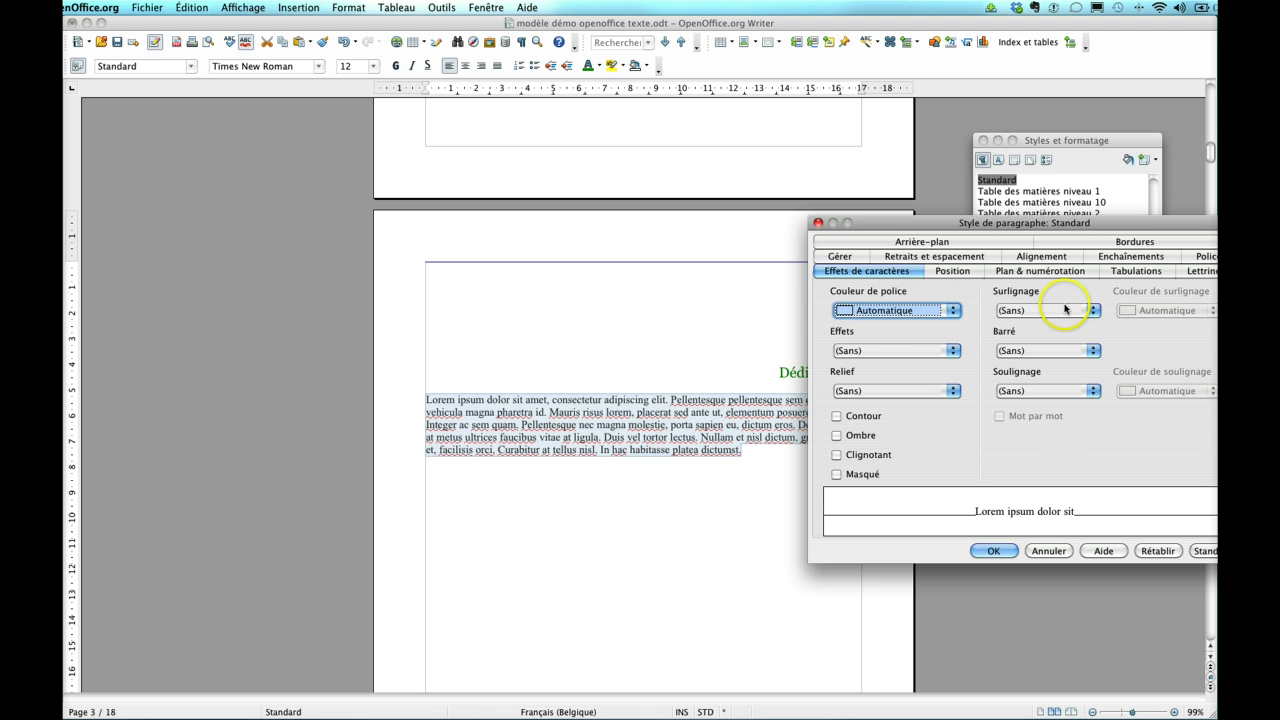
pyautogui.click(958, 272)
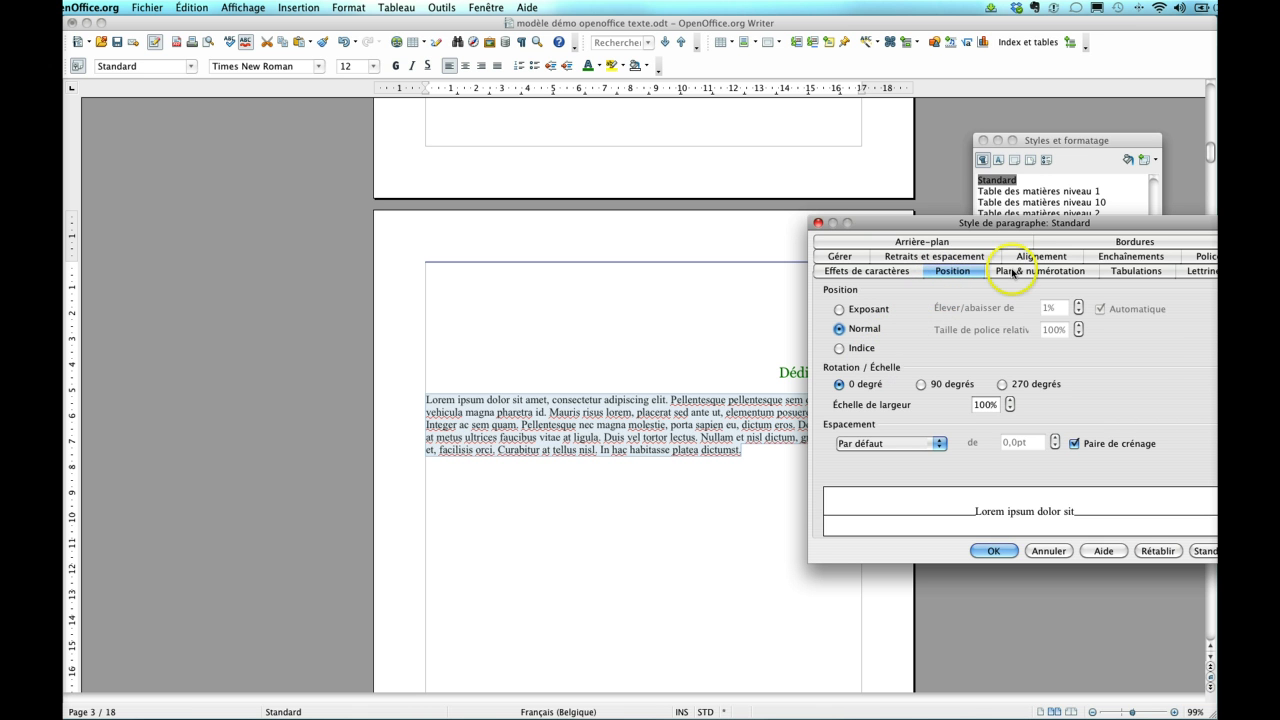
pyautogui.click(1035, 257)
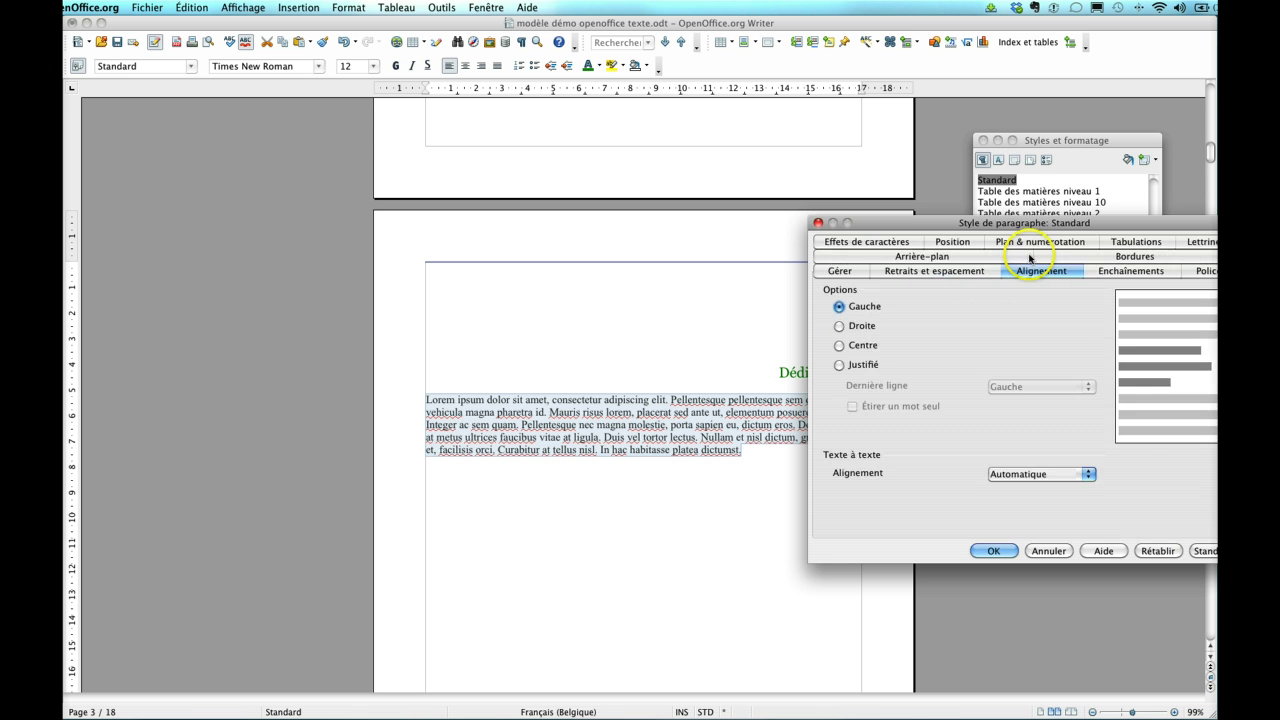
pyautogui.click(839, 364)
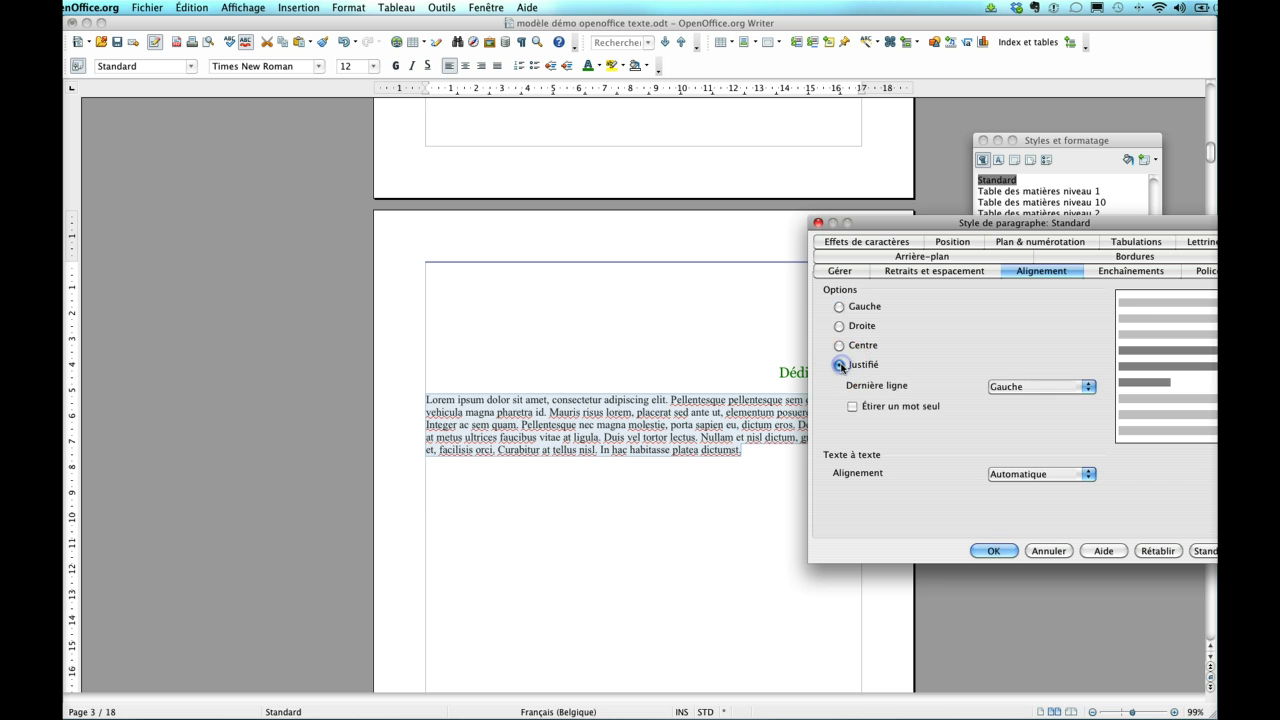
# Step: Set the Standard style's font size to 14pt and its typeface style to Italique, and apply the changes
pyautogui.click(1200, 271)
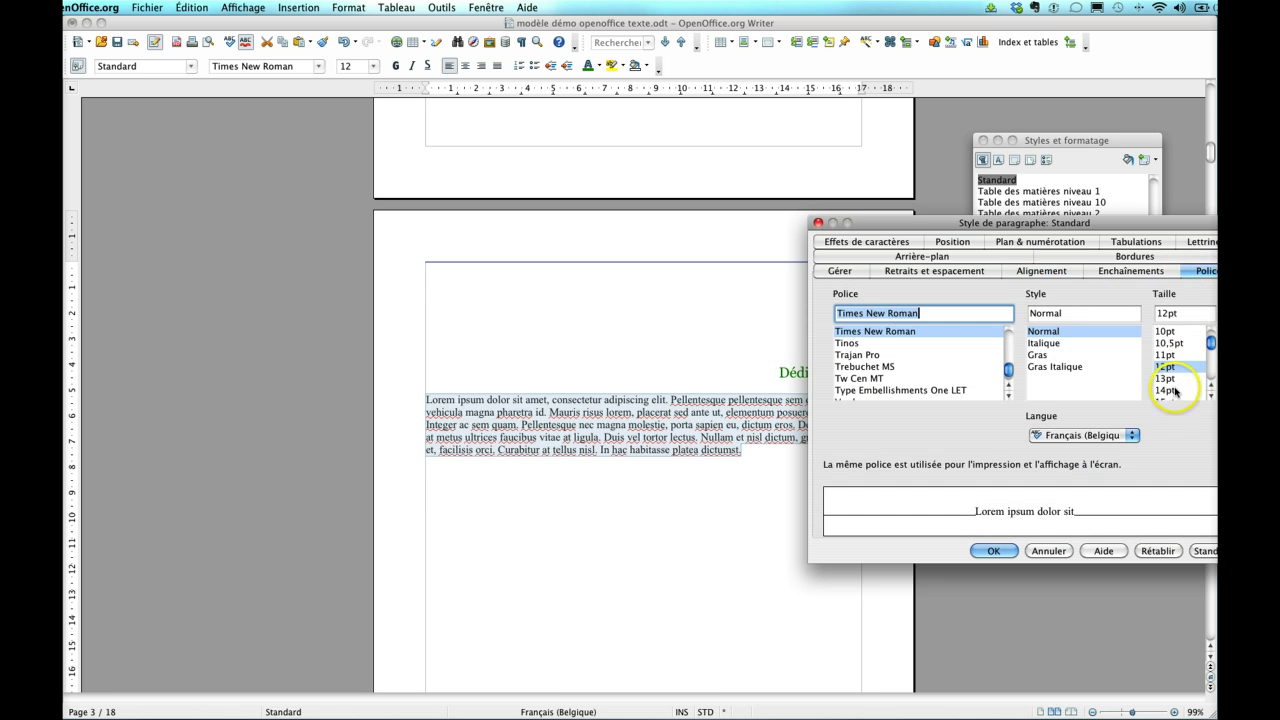
pyautogui.scroll(-1, 1200, 385)
pyautogui.click(1173, 381)
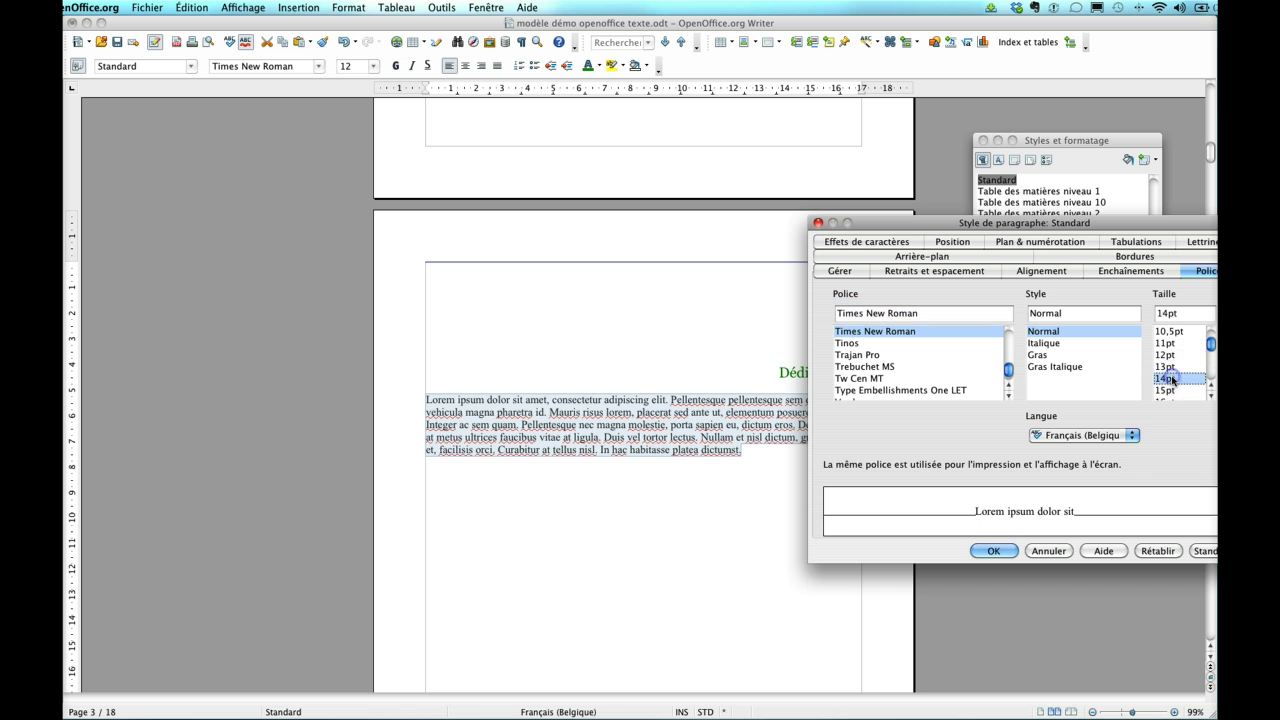
pyautogui.click(1043, 343)
pyautogui.click(1005, 550)
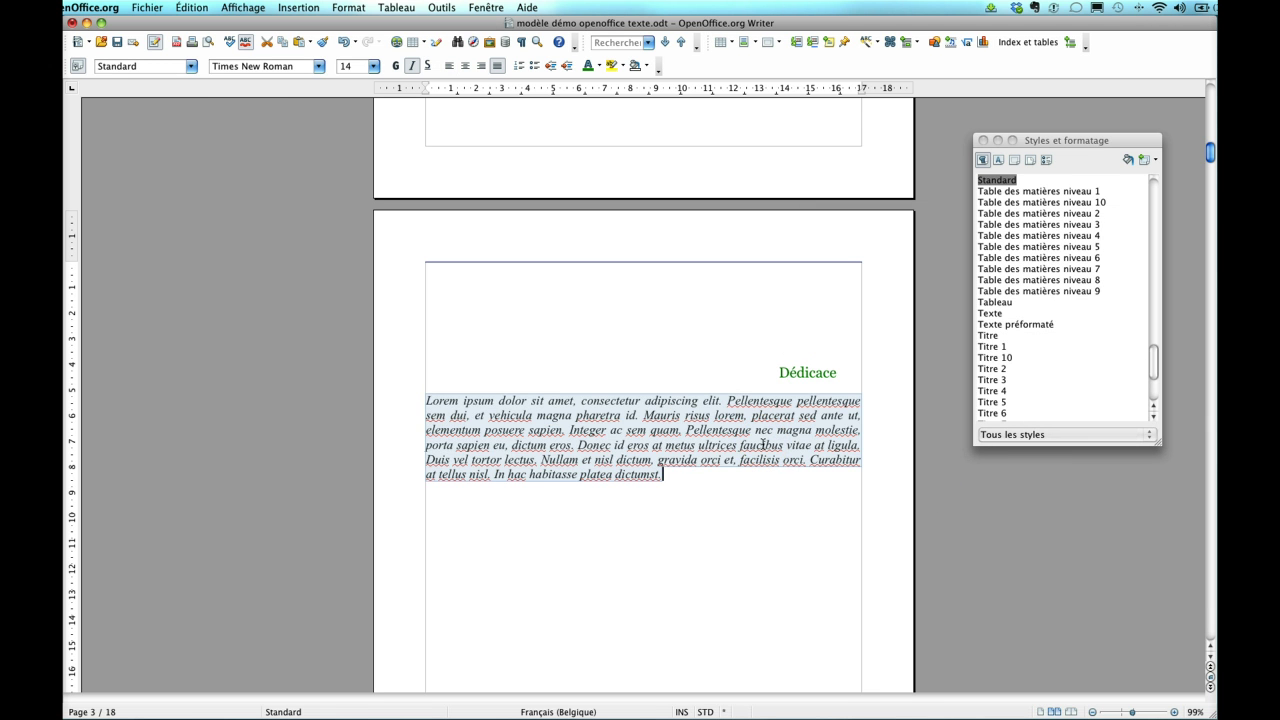
# Step: Modify the paragraph style of the "Table des matières" heading, Titre de table des matières, setting its font size to 20pt
pyautogui.click(727, 562)
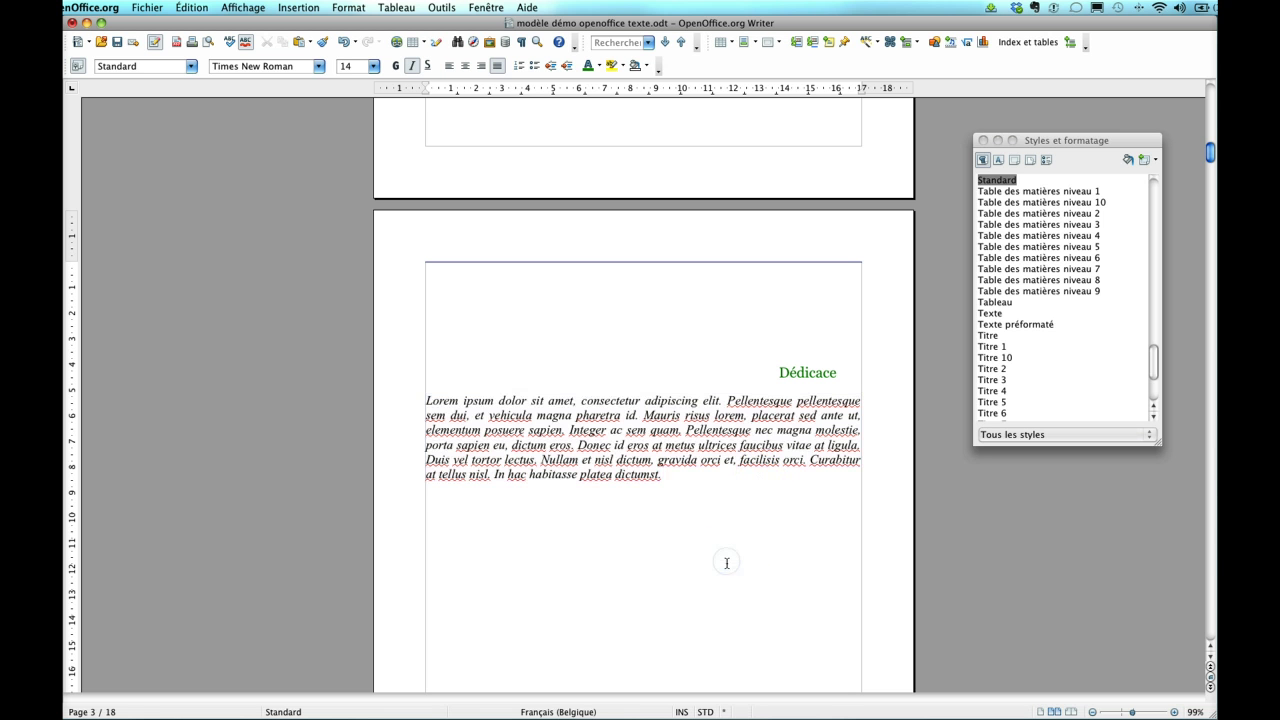
pyautogui.scroll(5, 727, 563)
pyautogui.scroll(-10, 727, 563)
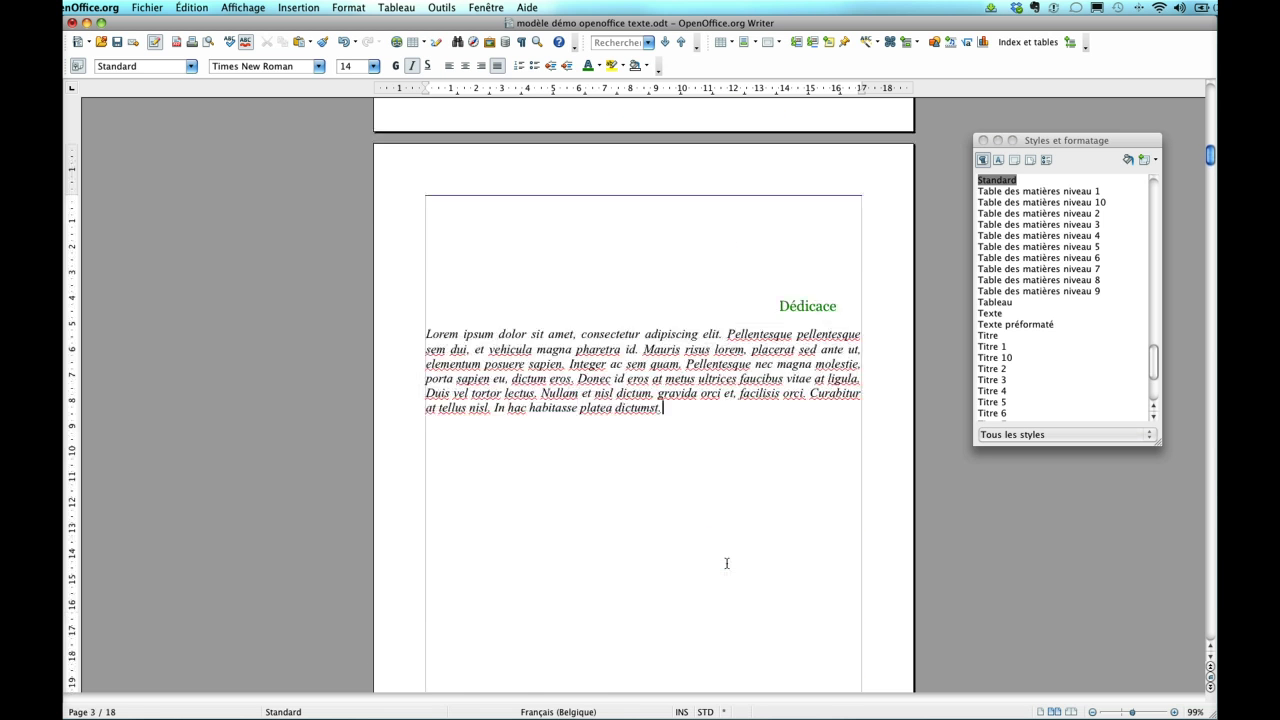
pyautogui.scroll(-1, 727, 563)
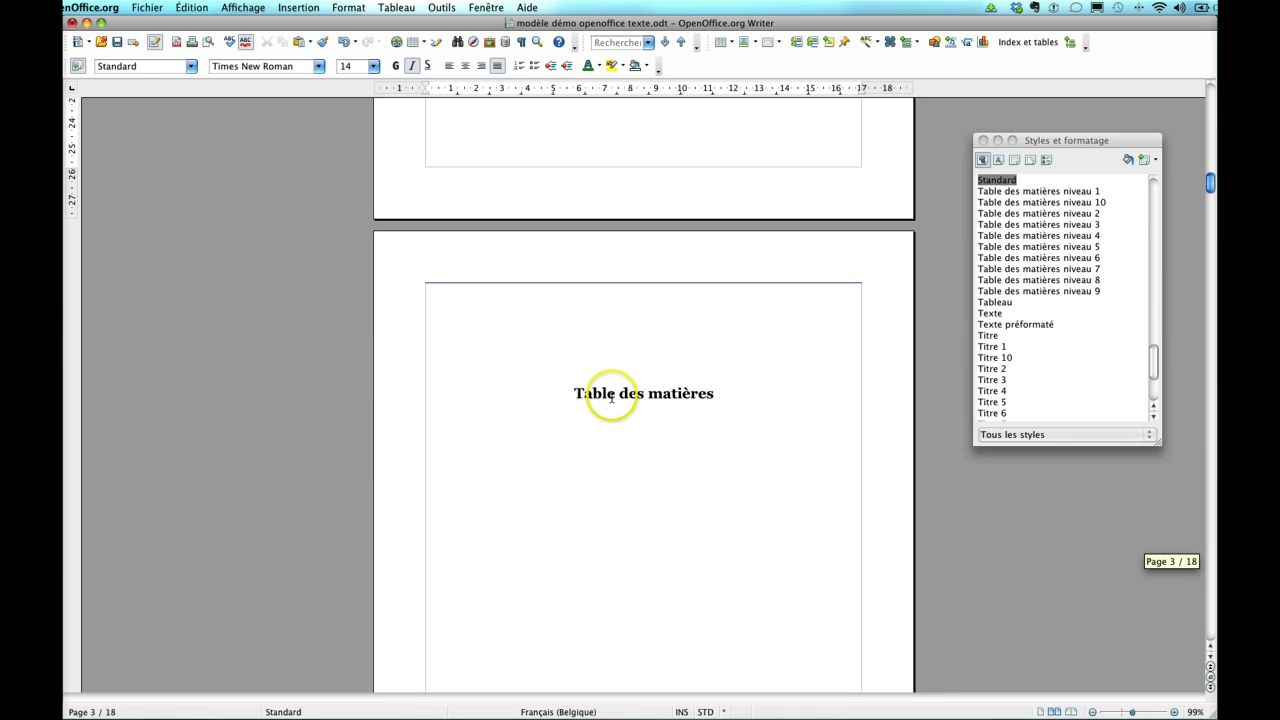
pyautogui.moveTo(572, 393); pyautogui.dragTo(672, 393)
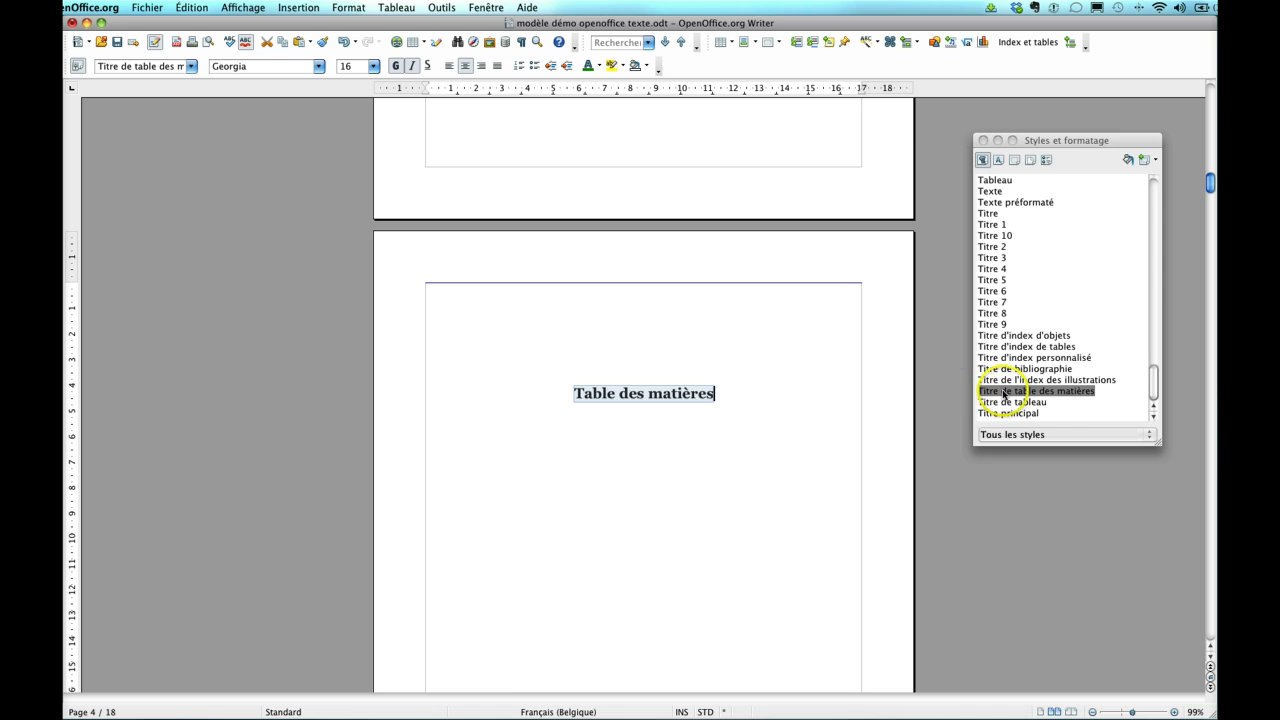
pyautogui.rightClick(1003, 393)
pyautogui.click(1038, 409)
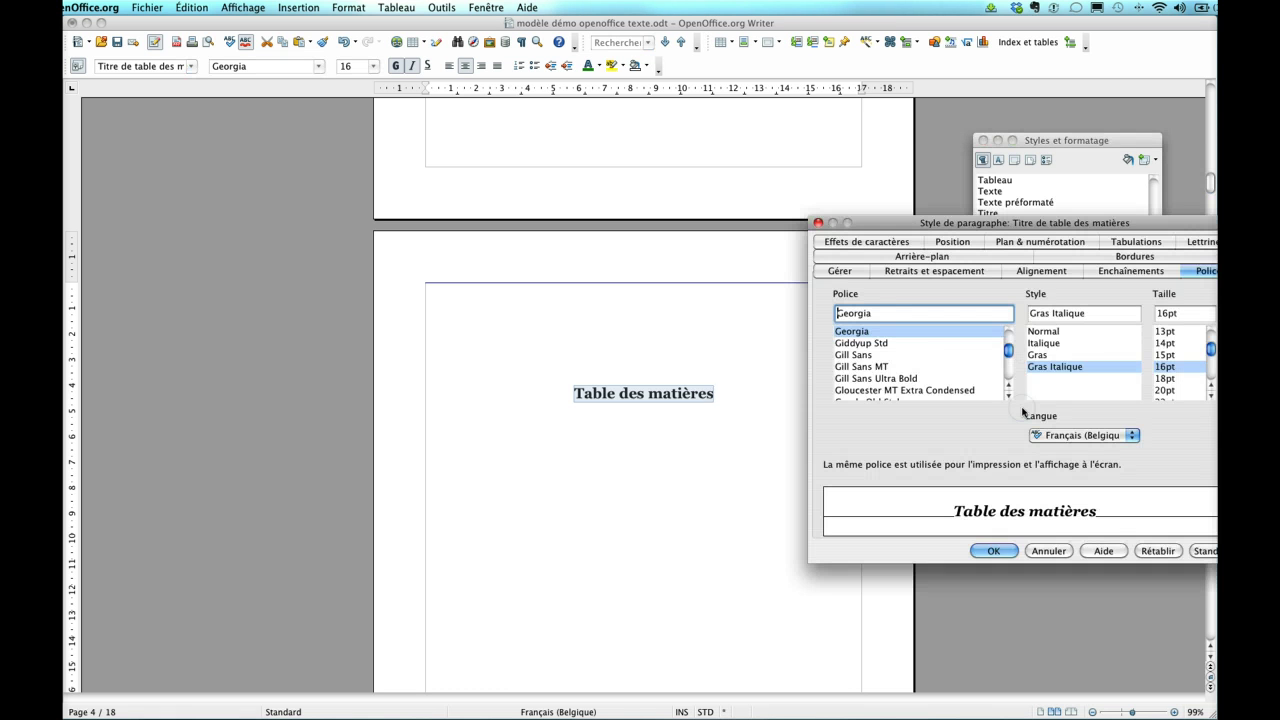
pyautogui.click(973, 382)
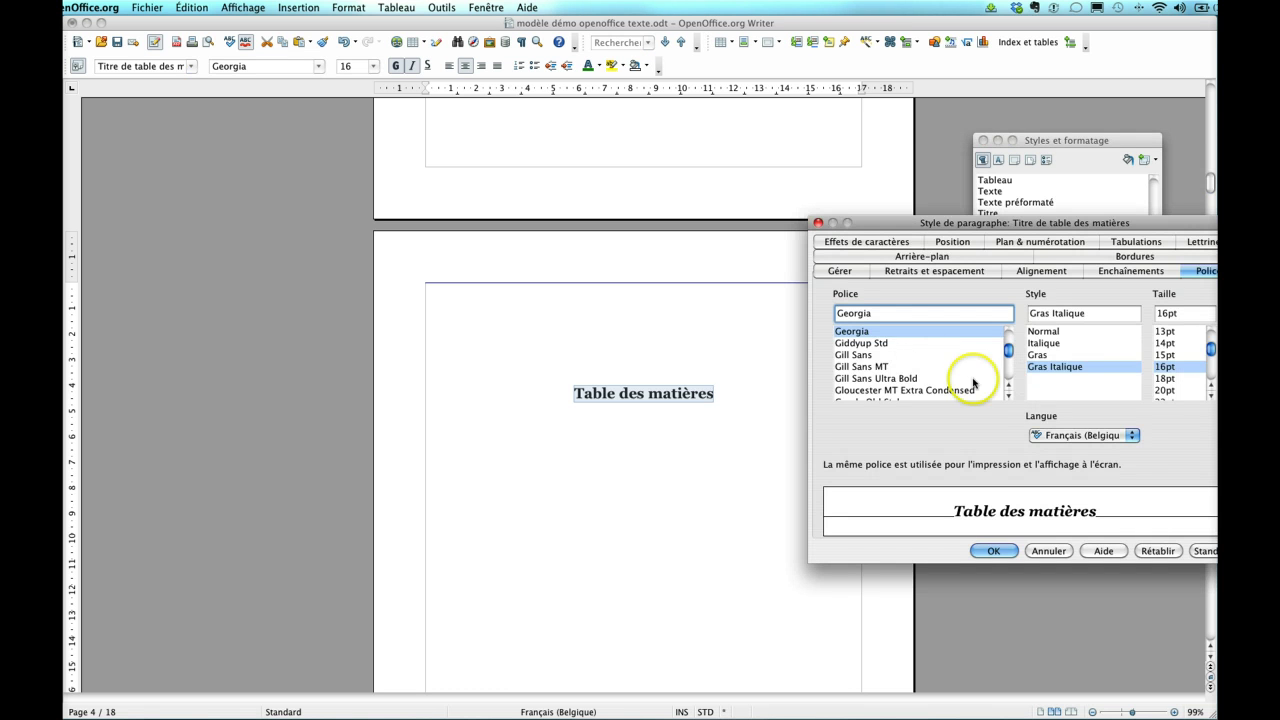
pyautogui.click(1166, 390)
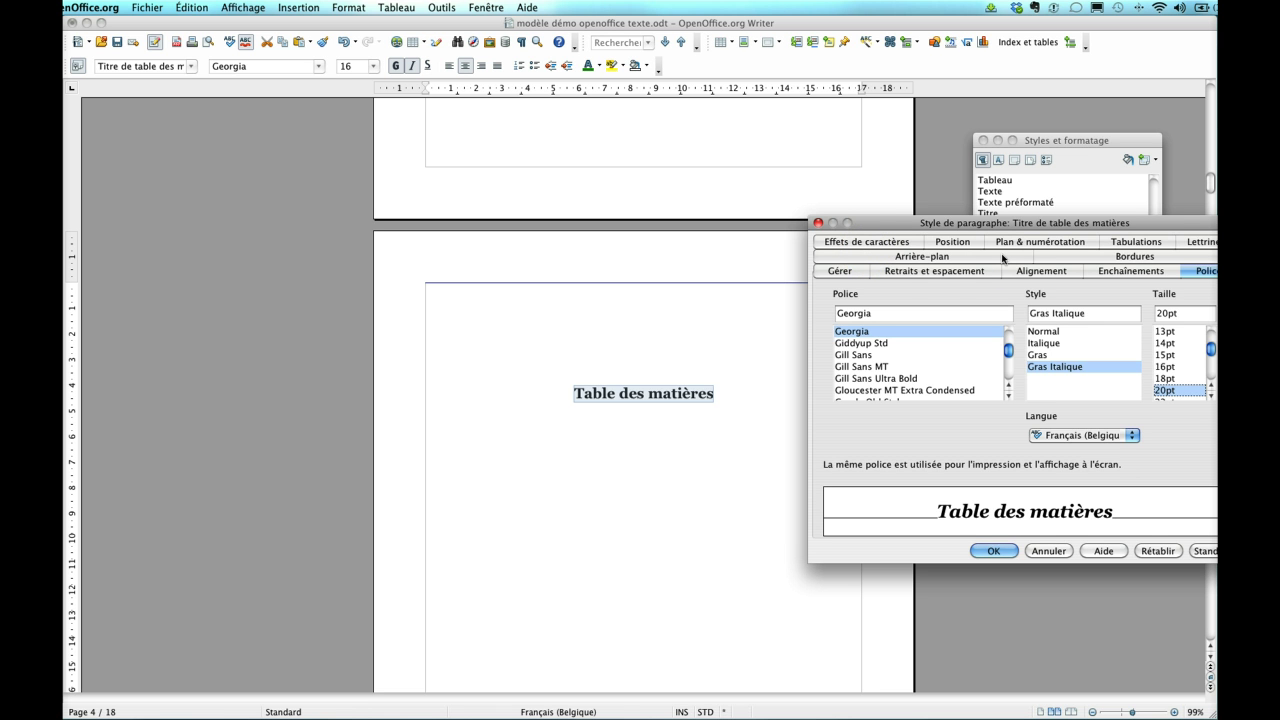
# Step: Set the Titre de table des matières style's font colour to Rouge 4 and apply the changes
pyautogui.click(884, 241)
pyautogui.click(872, 311)
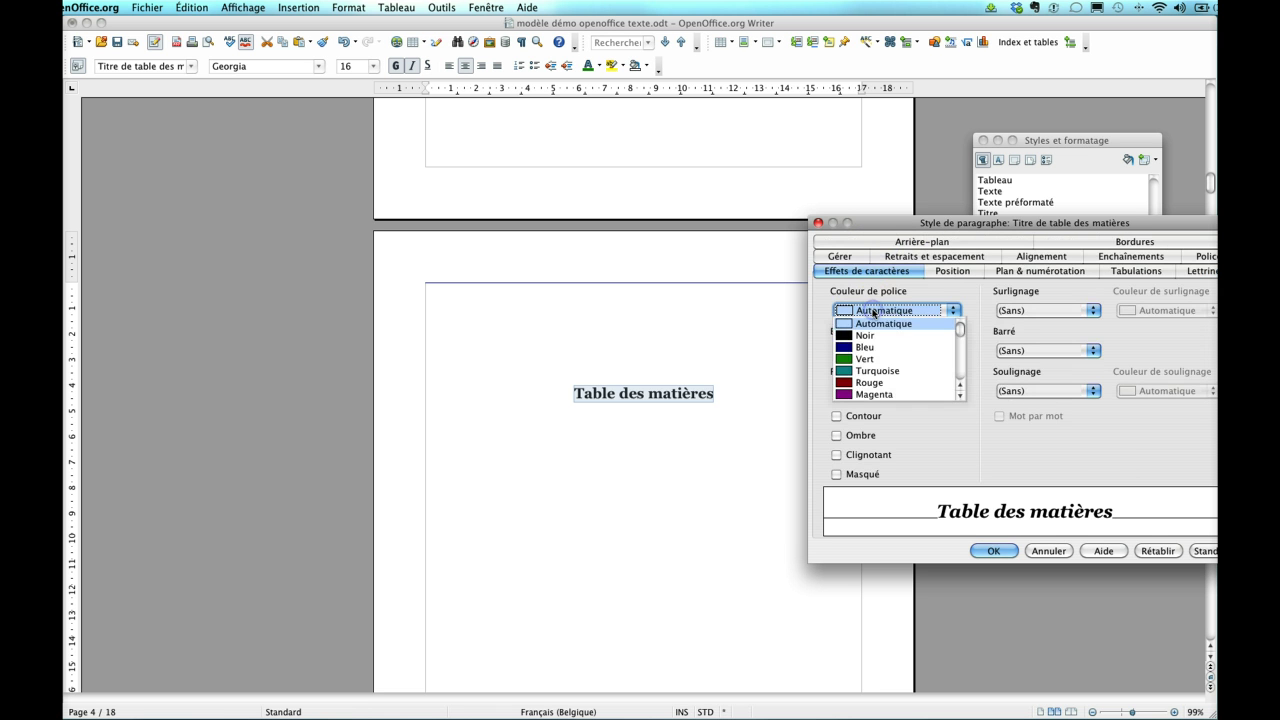
pyautogui.click(870, 383)
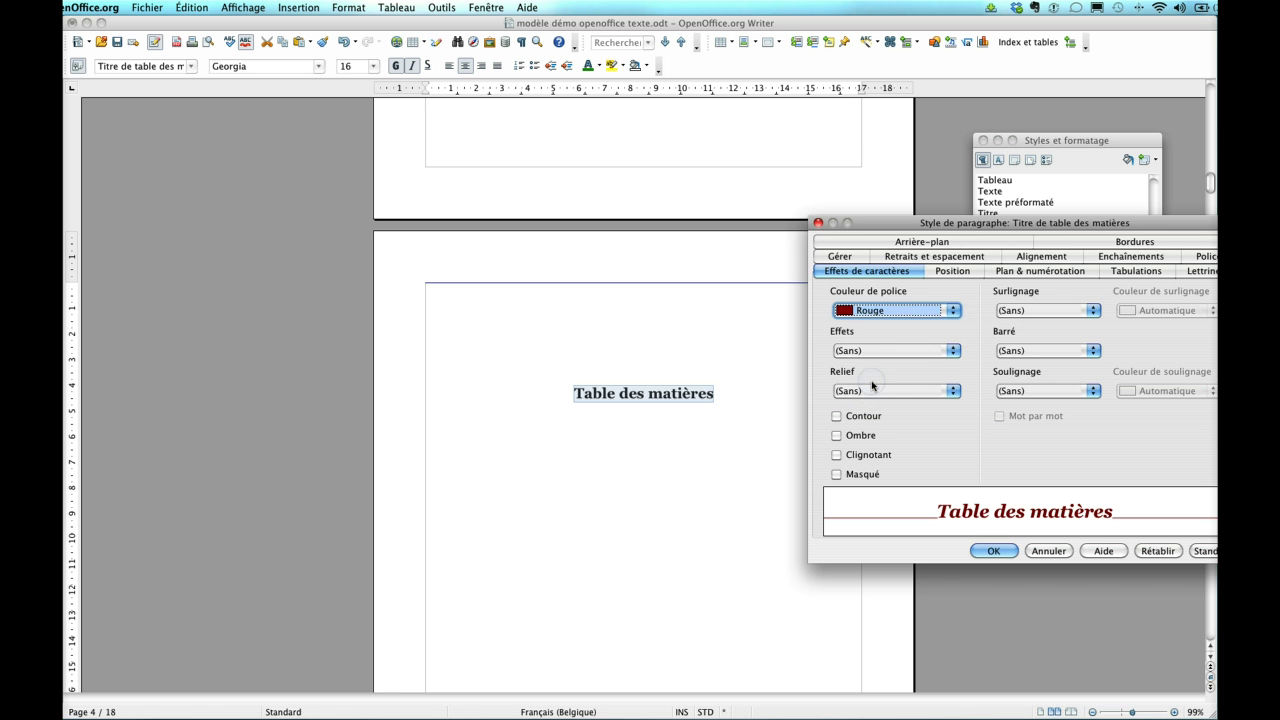
pyautogui.click(955, 310)
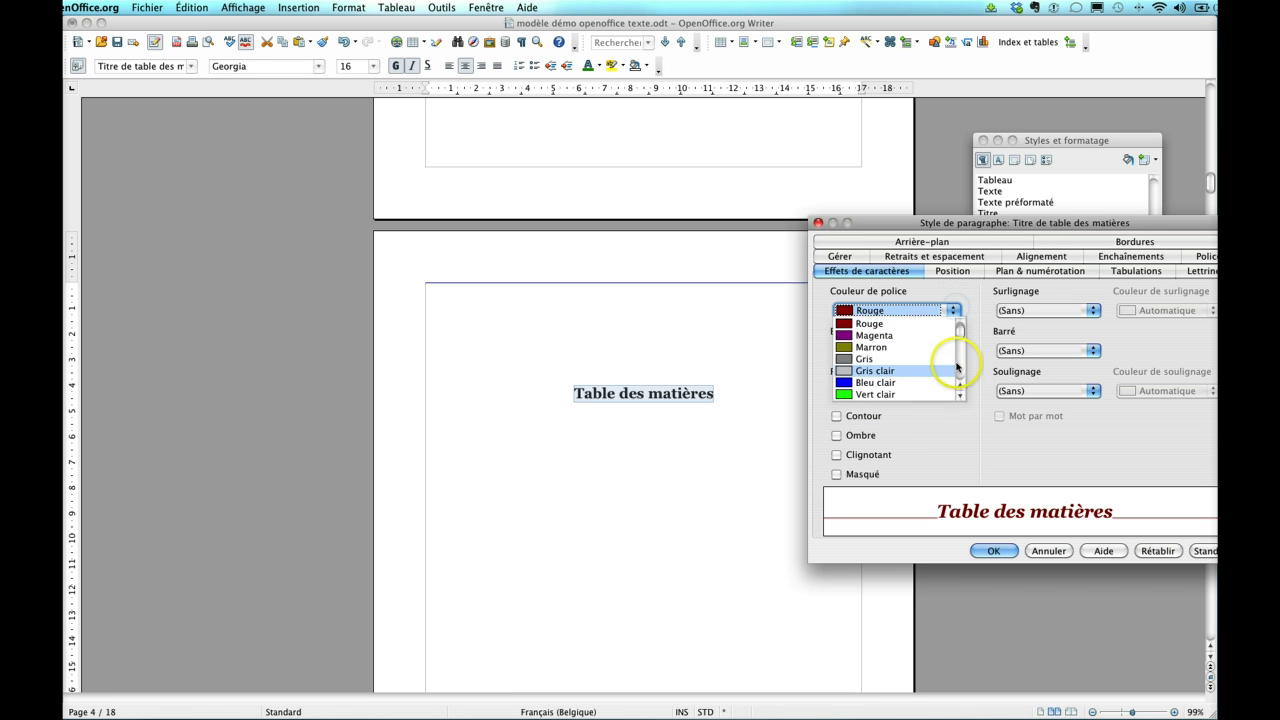
pyautogui.moveTo(961, 331)
pyautogui.mouseDown()
pyautogui.moveTo(960, 367)
pyautogui.moveTo(960, 344)
pyautogui.mouseUp()
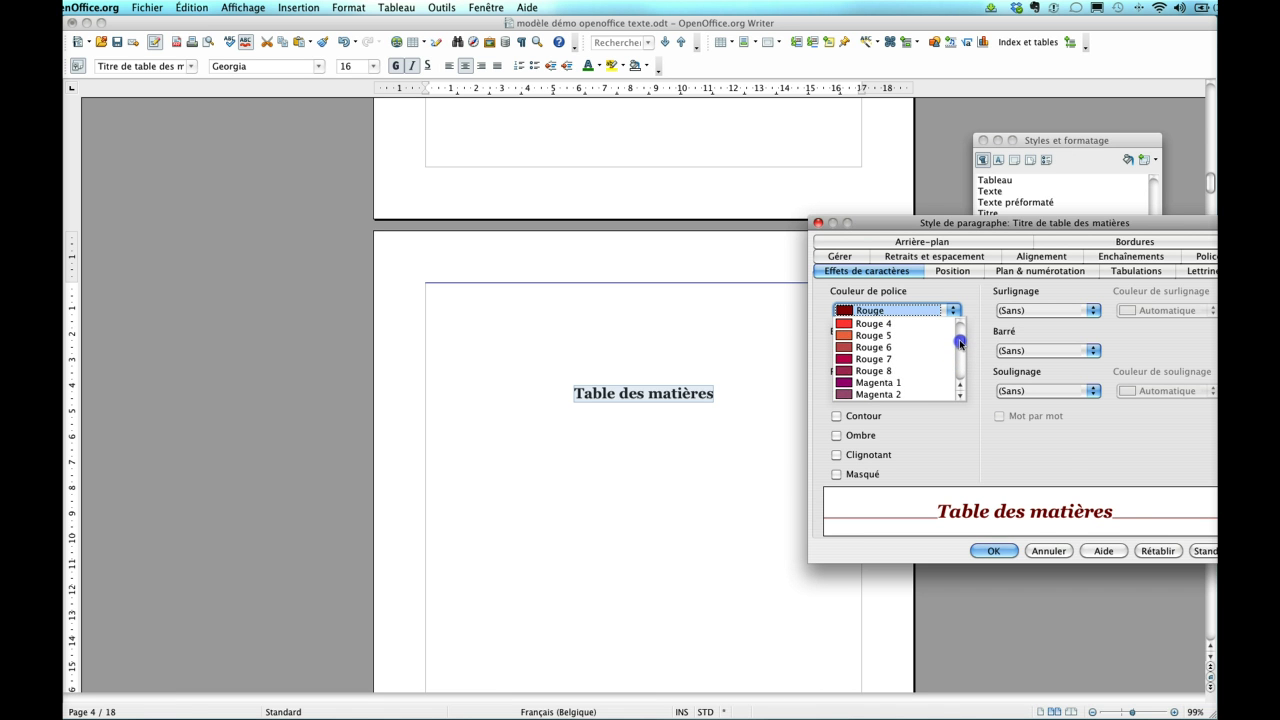
pyautogui.click(873, 323)
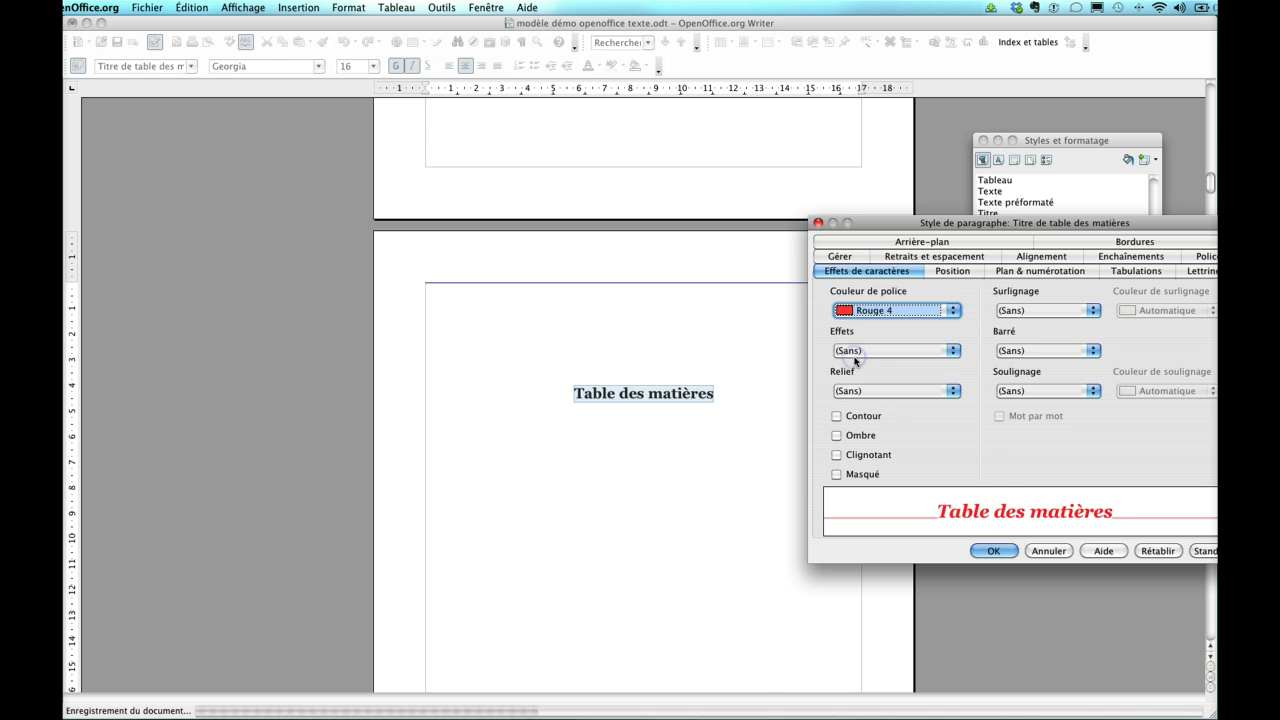
pyautogui.click(996, 553)
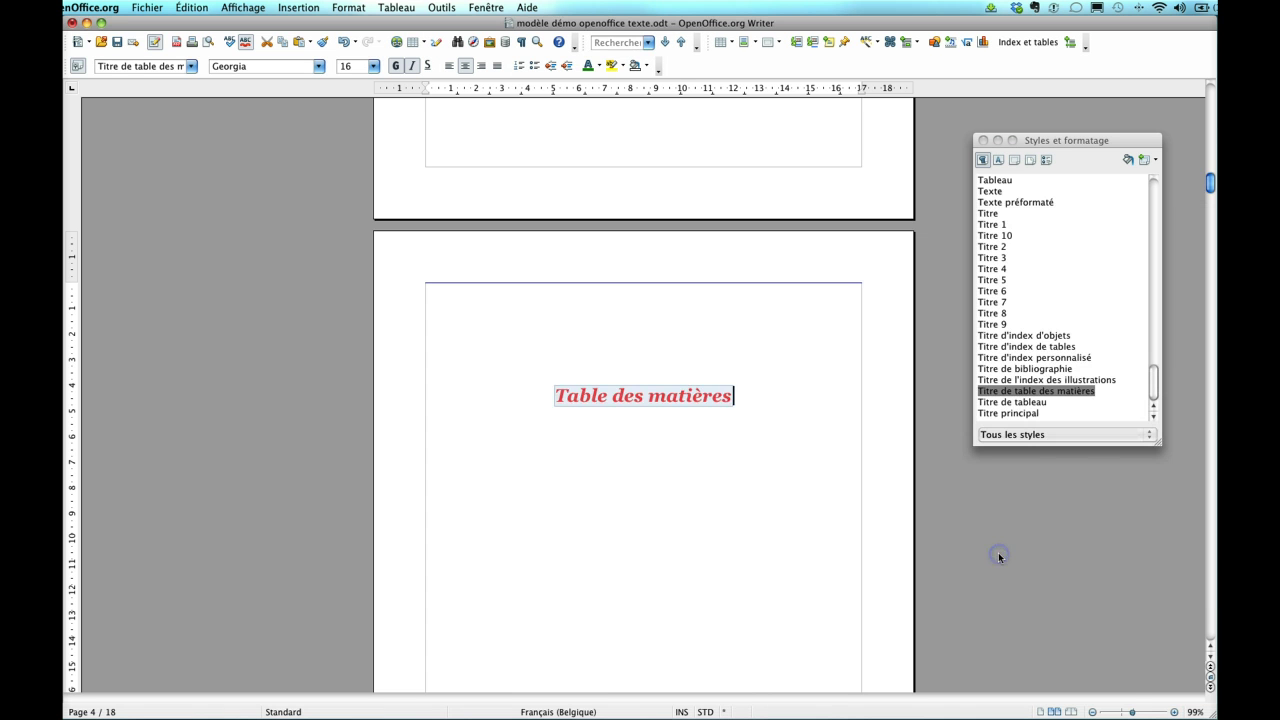
pyautogui.click(739, 547)
# Step: Modify the Titre 1 style used by the "Chapitre 1" heading, setting its font size to 95% and its typeface style to Normal
pyautogui.scroll(-10, 739, 547)
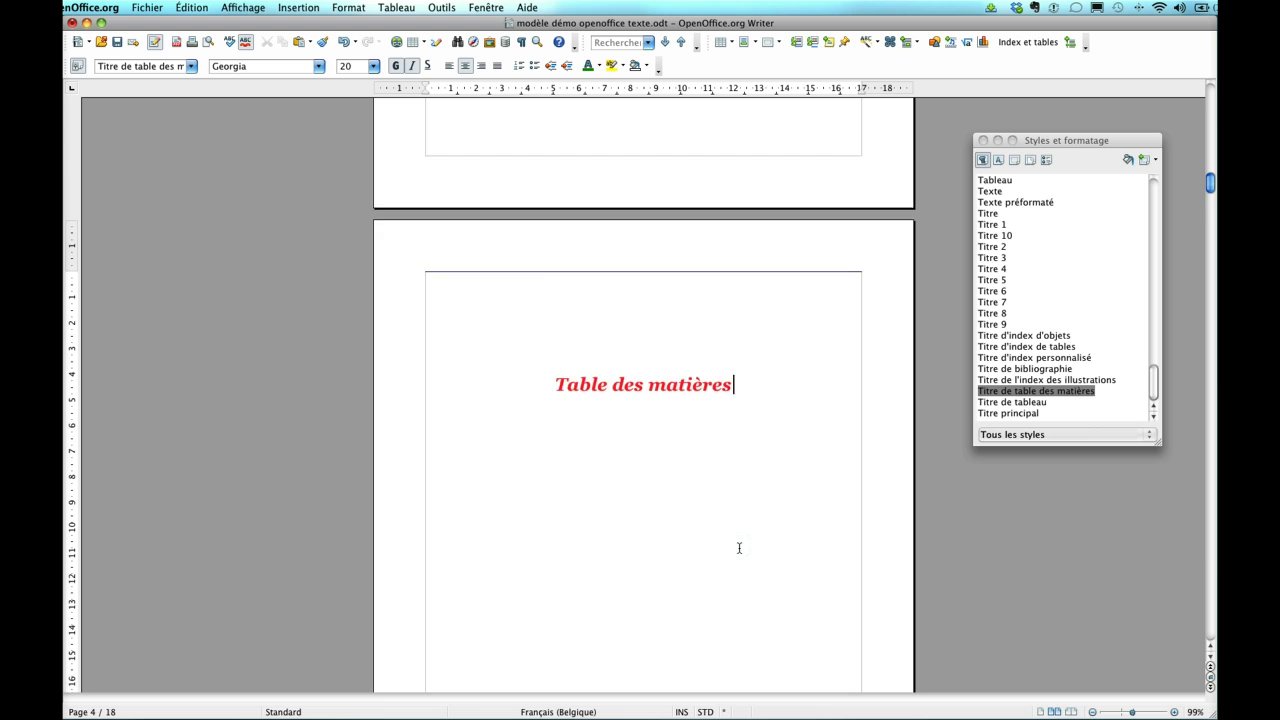
pyautogui.scroll(-6, 739, 547)
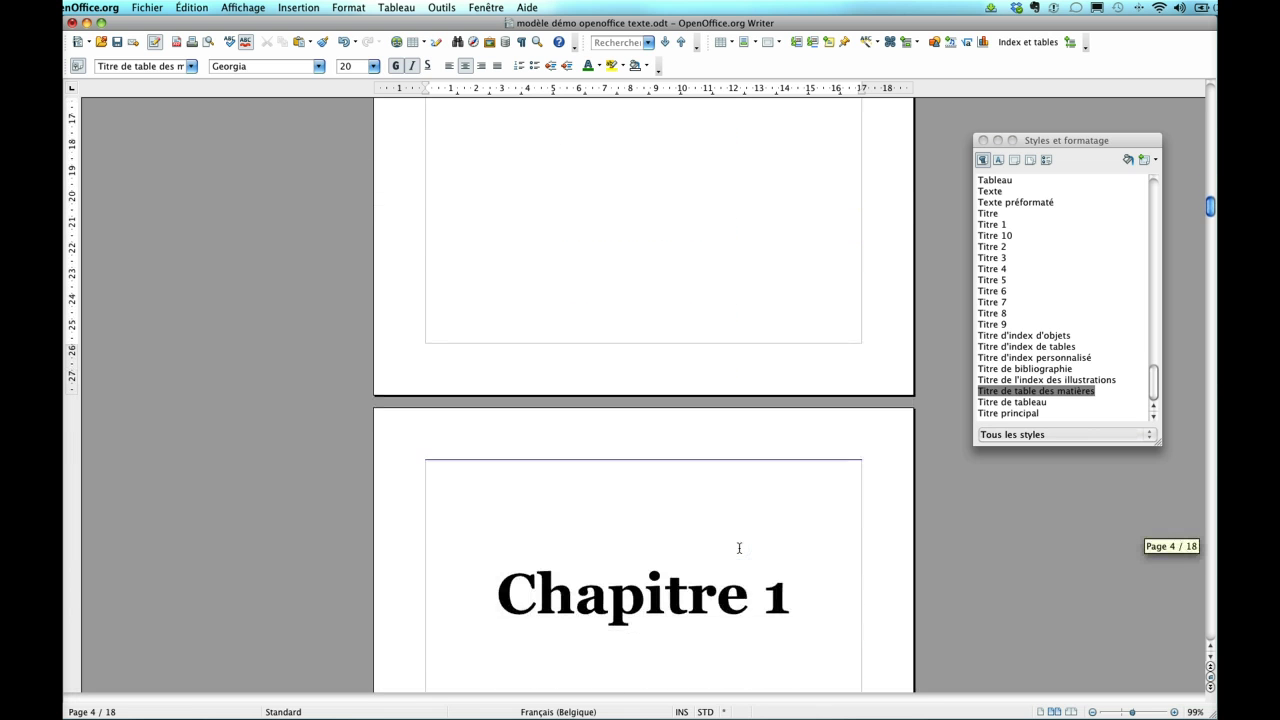
pyautogui.scroll(-2, 739, 547)
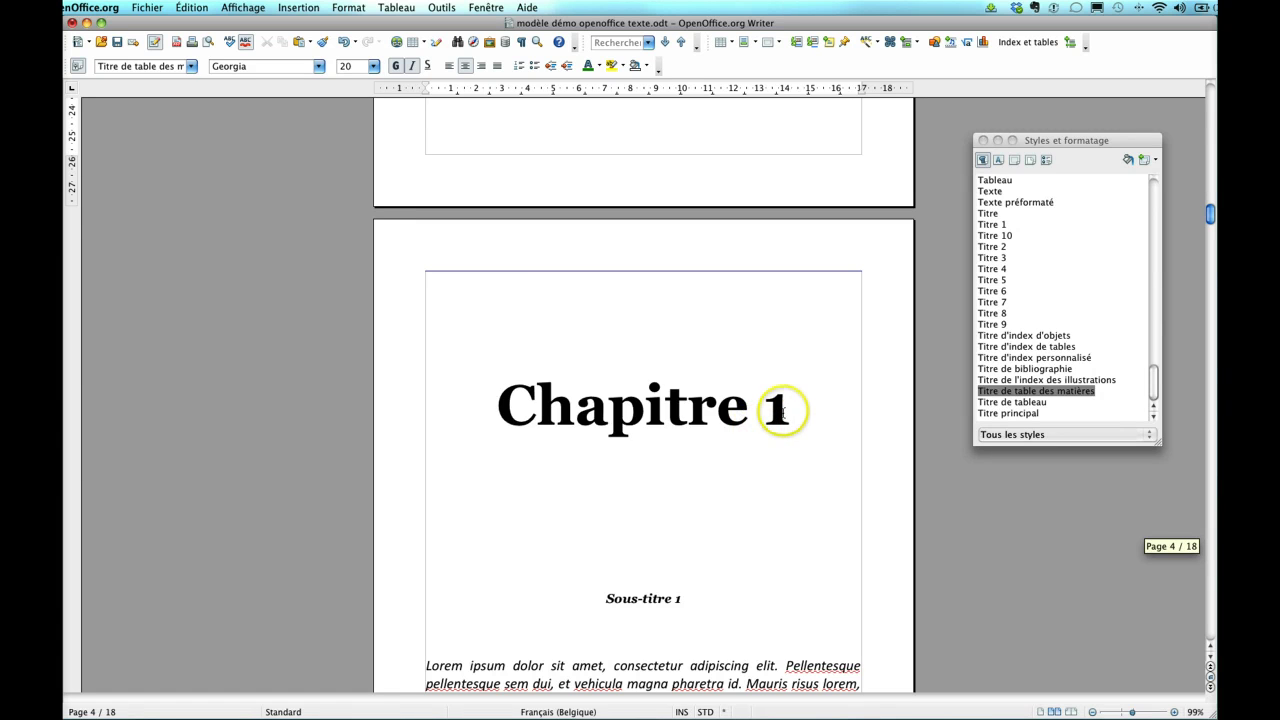
pyautogui.moveTo(782, 412); pyautogui.dragTo(497, 406)
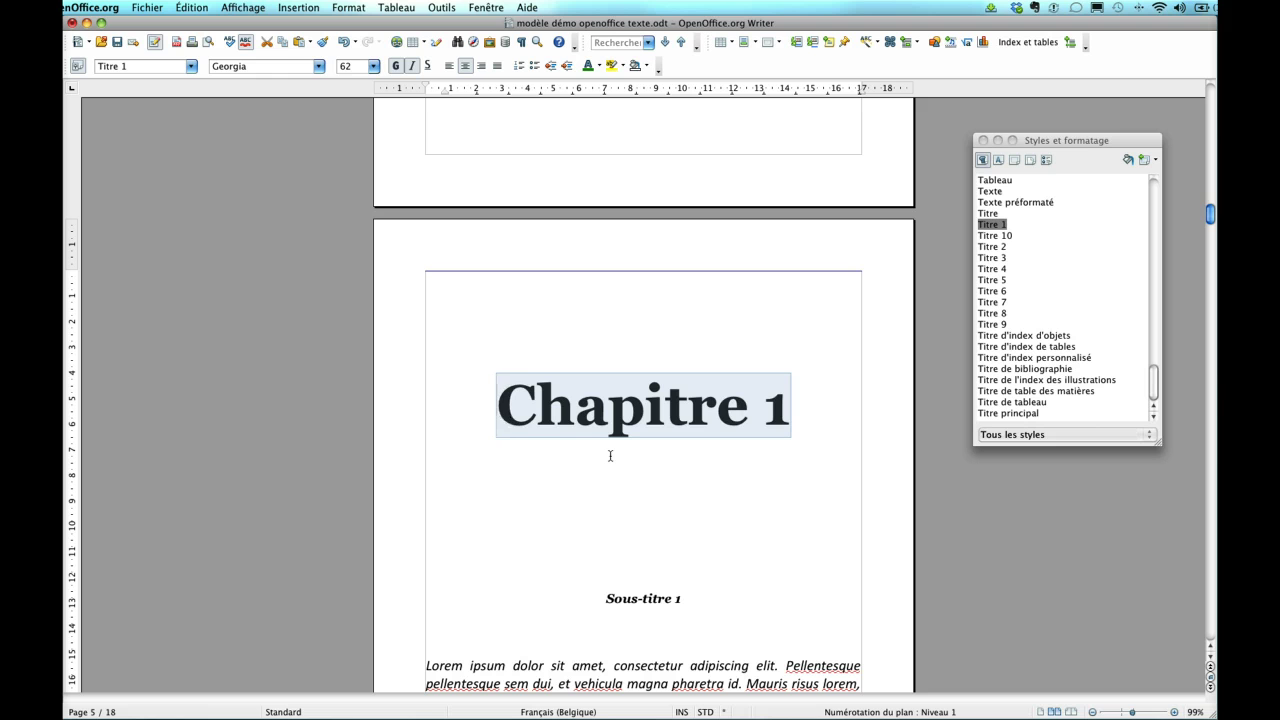
pyautogui.rightClick(993, 229)
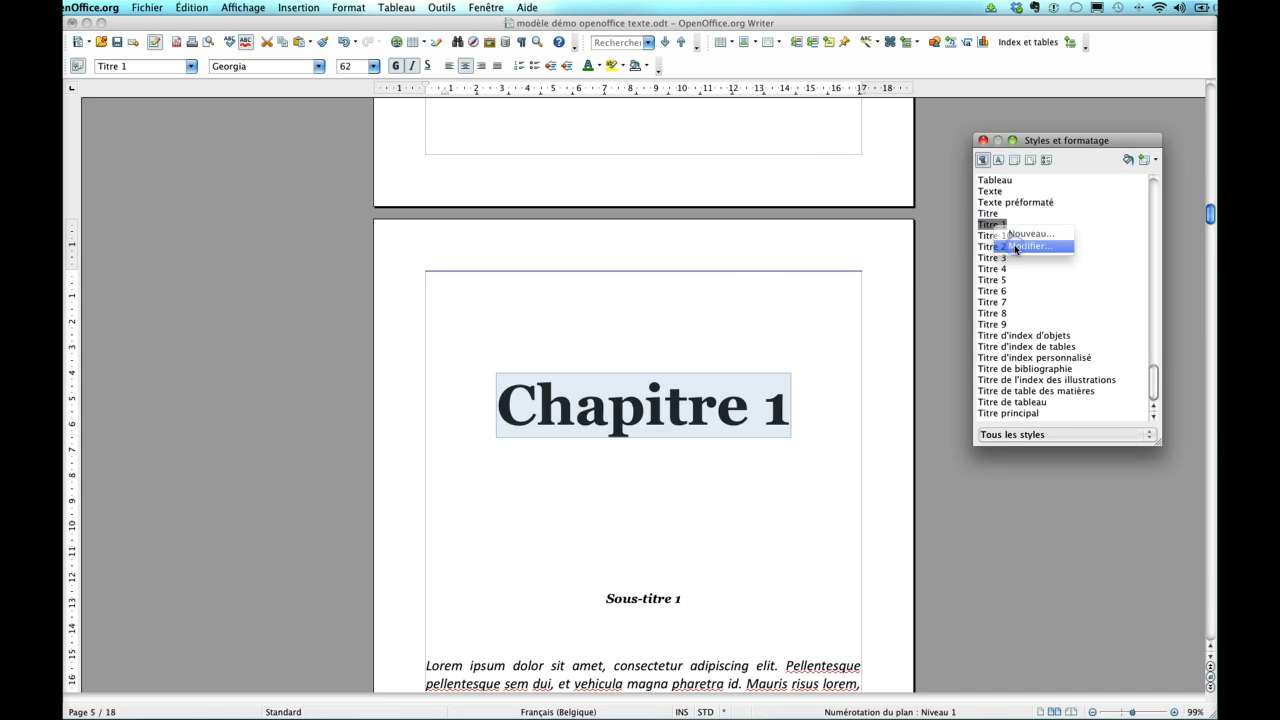
pyautogui.click(1015, 250)
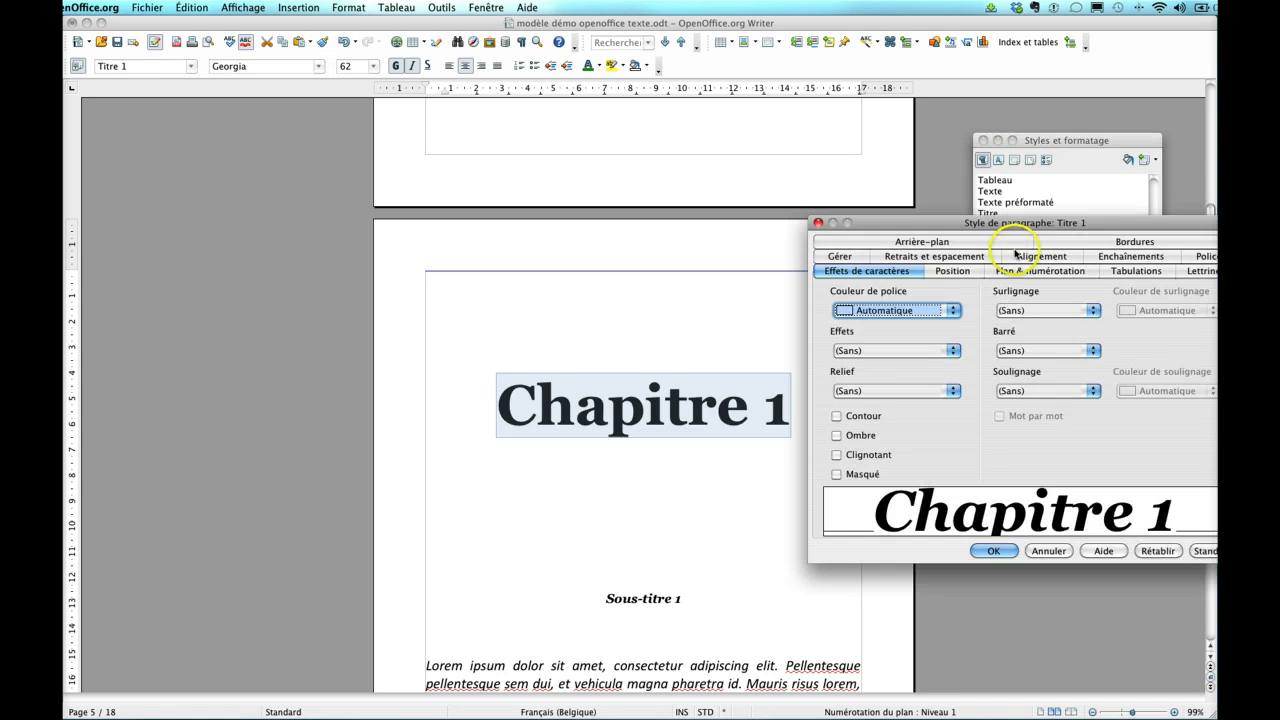
pyautogui.click(1206, 257)
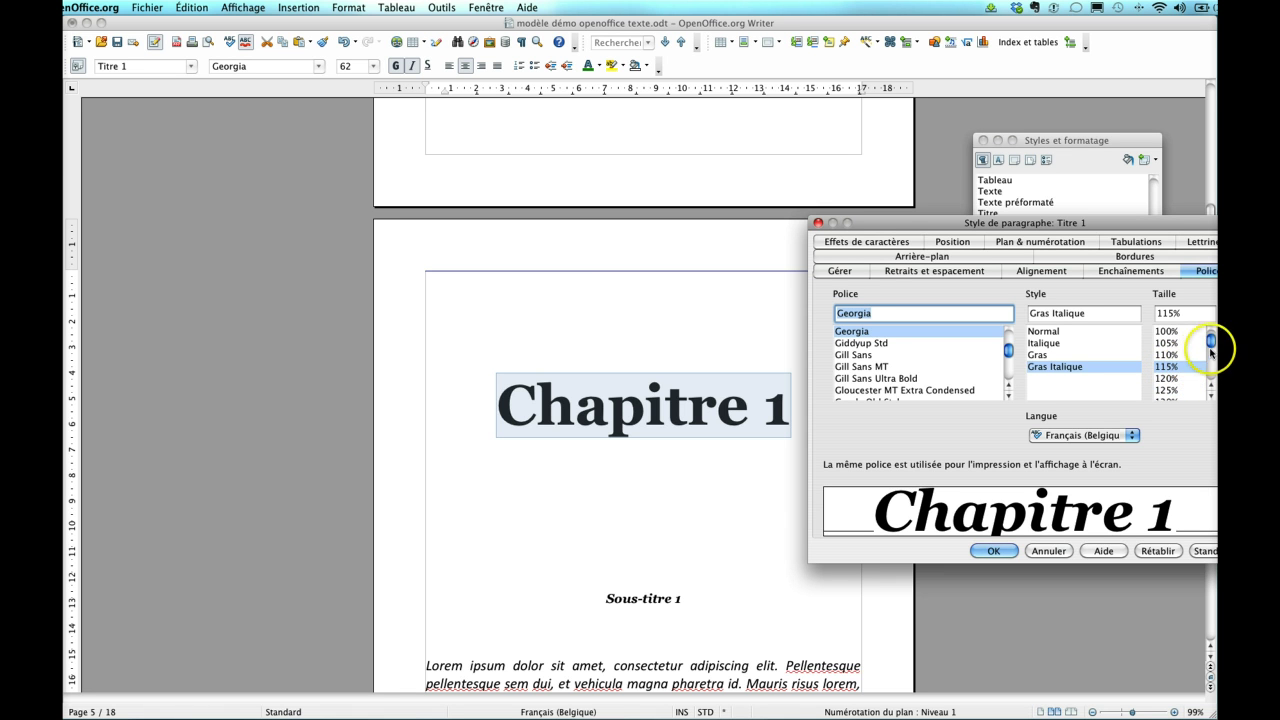
pyautogui.moveTo(1211, 350); pyautogui.dragTo(1211, 338)
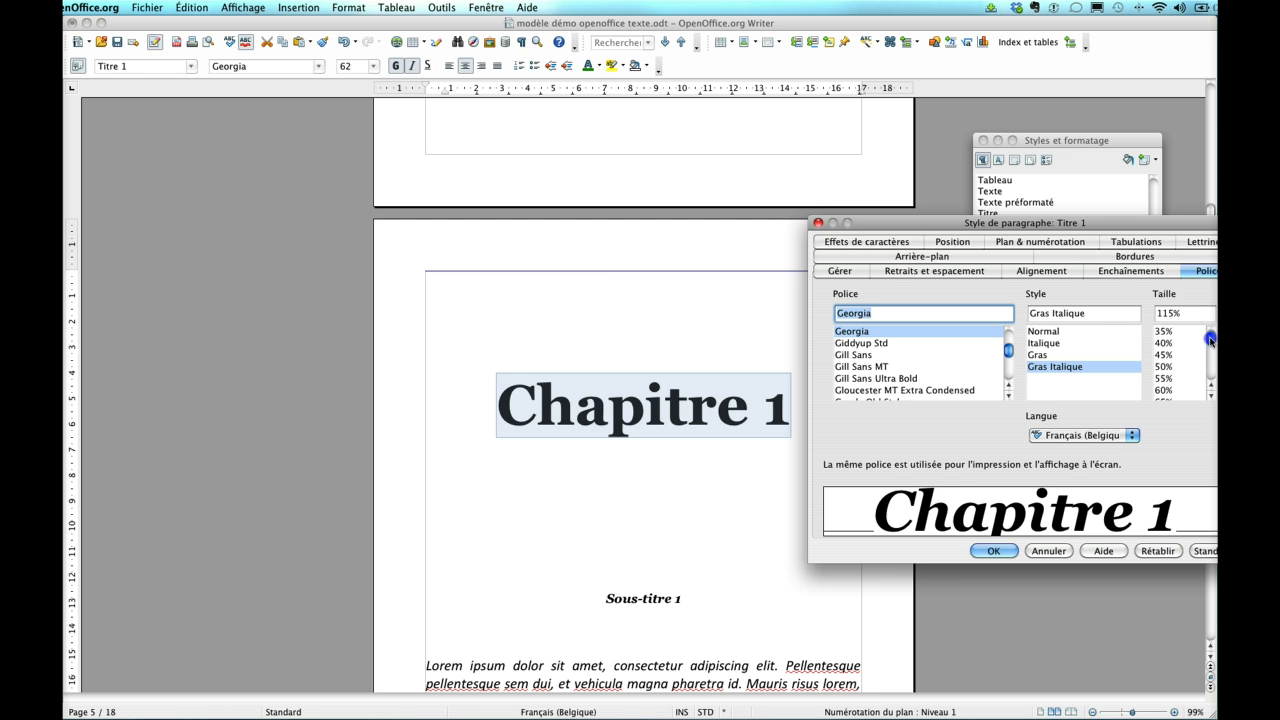
pyautogui.moveTo(1210, 340); pyautogui.dragTo(1210, 339)
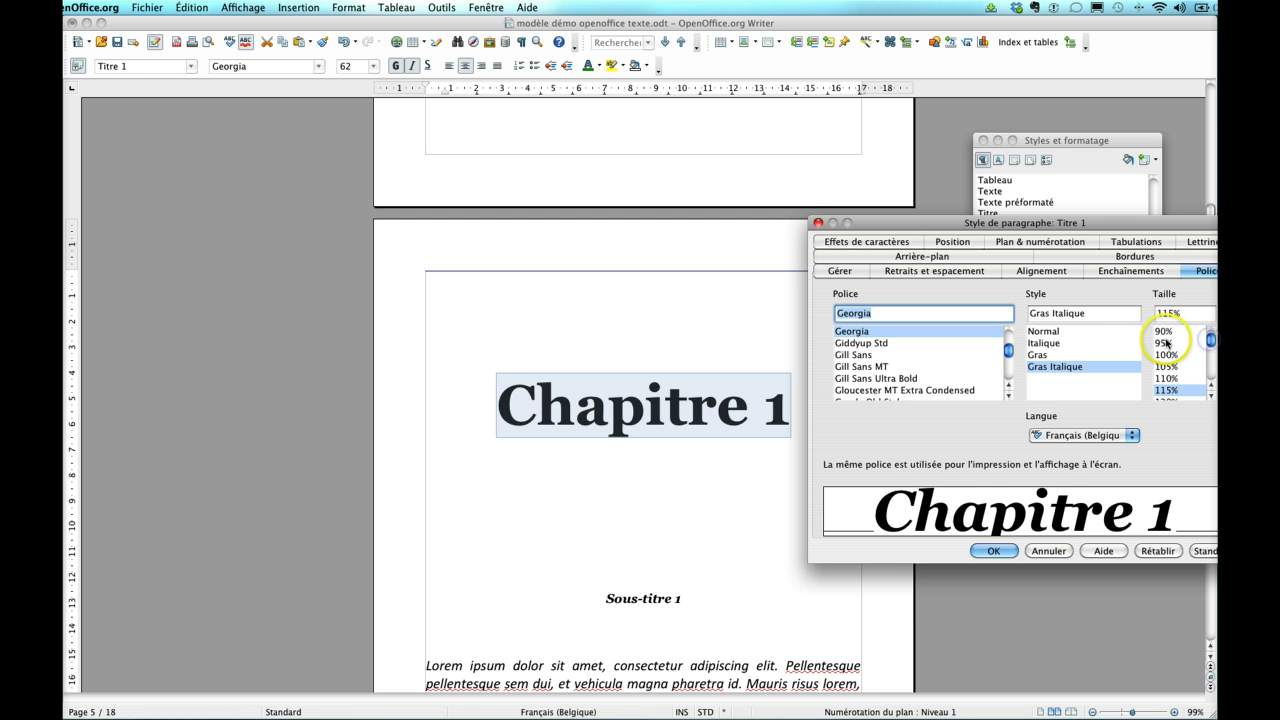
pyautogui.click(1165, 343)
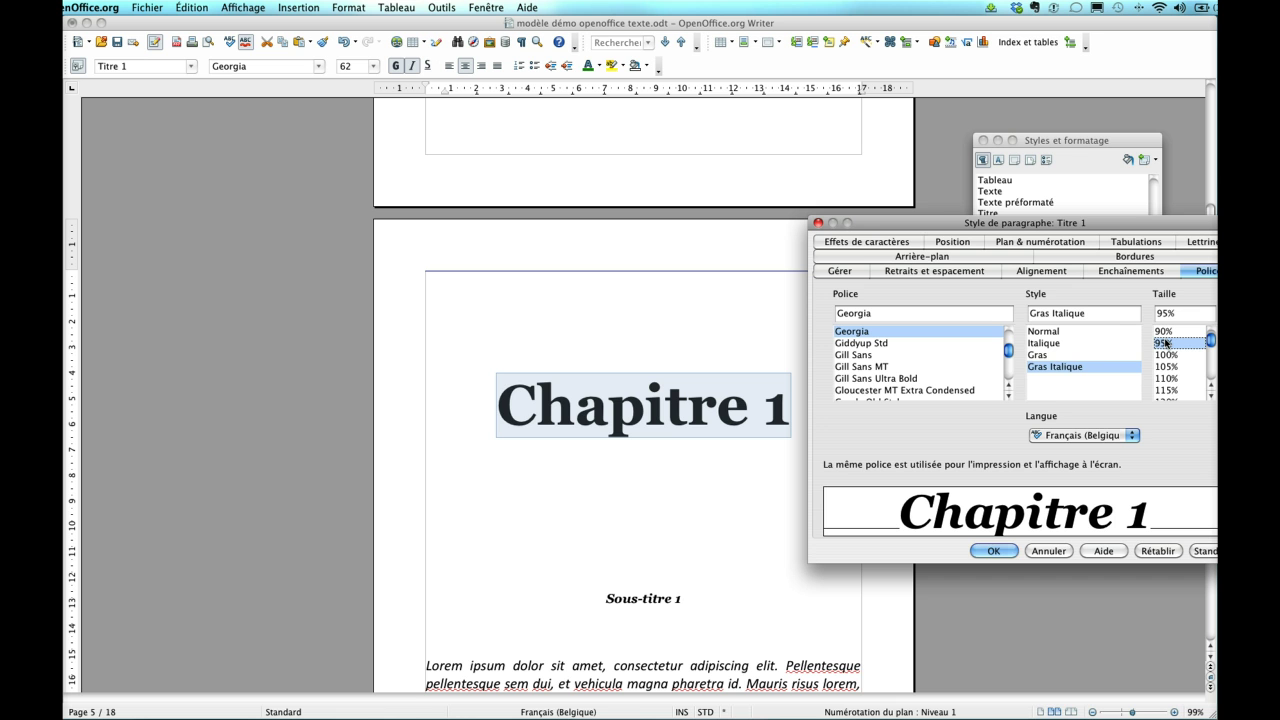
pyautogui.click(1040, 333)
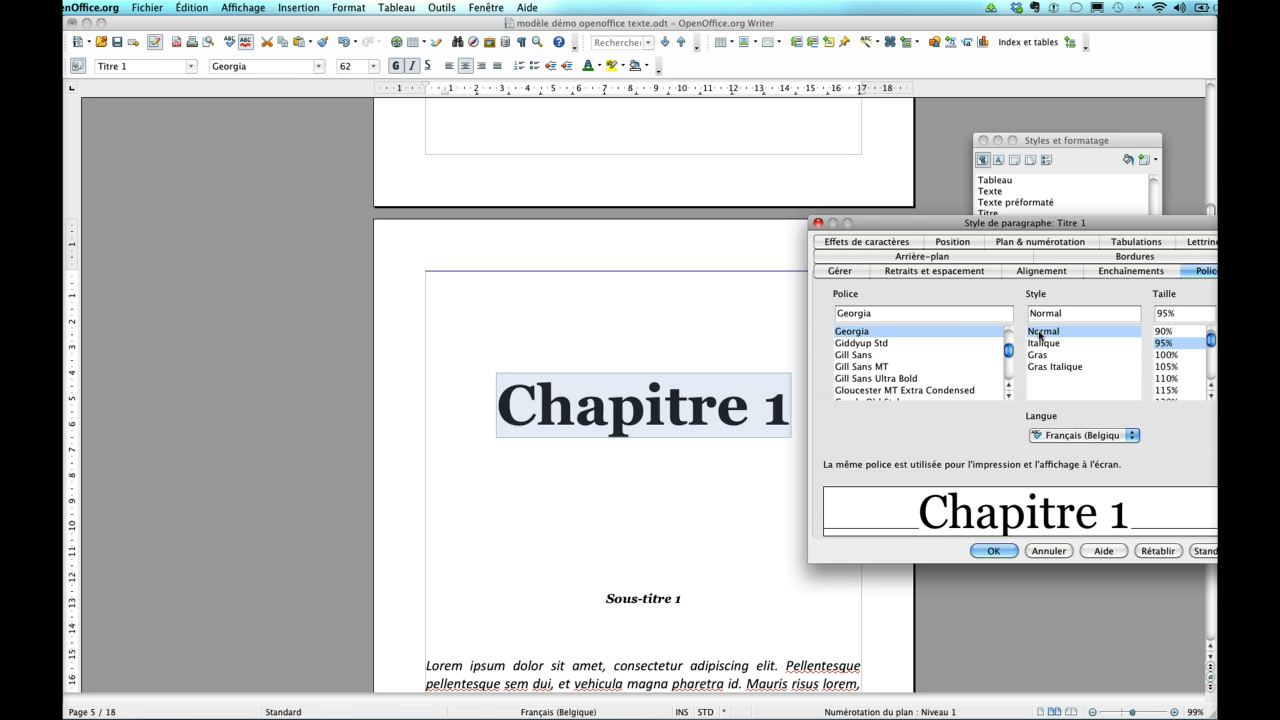
# Step: Set the Titre 1 style's font colour to Vert 1 and apply the changes
pyautogui.click(853, 244)
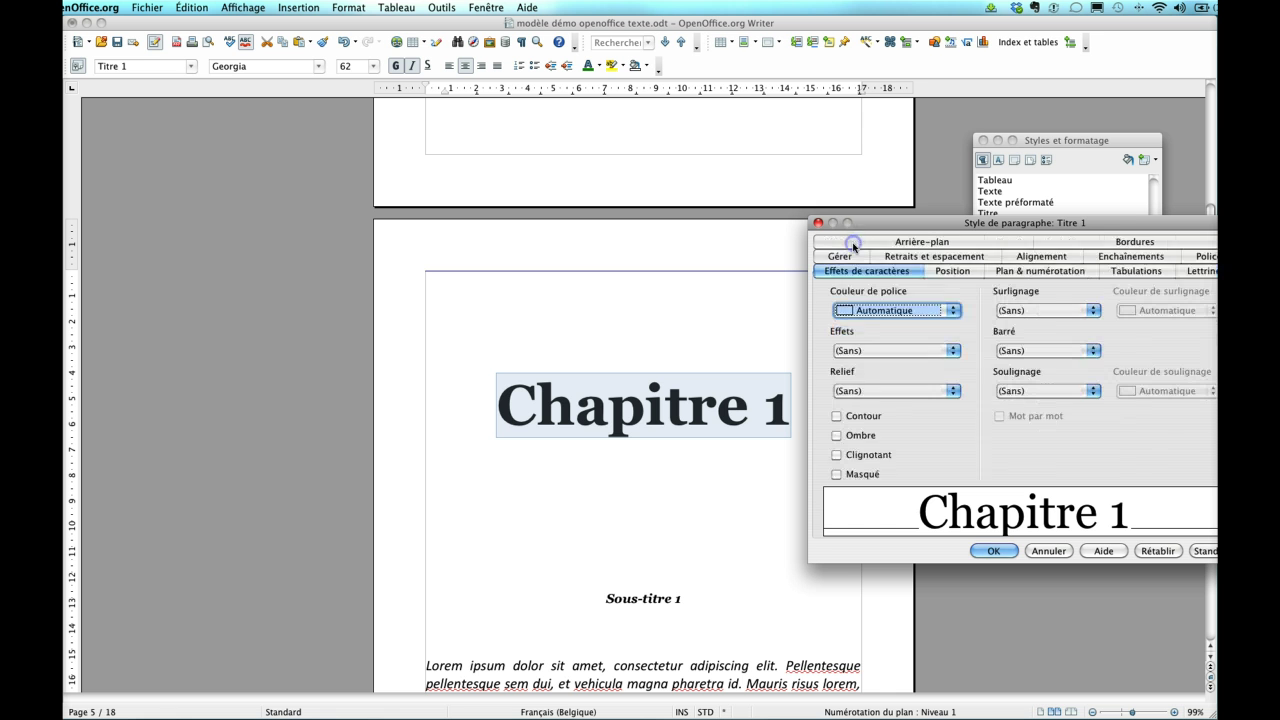
pyautogui.click(855, 310)
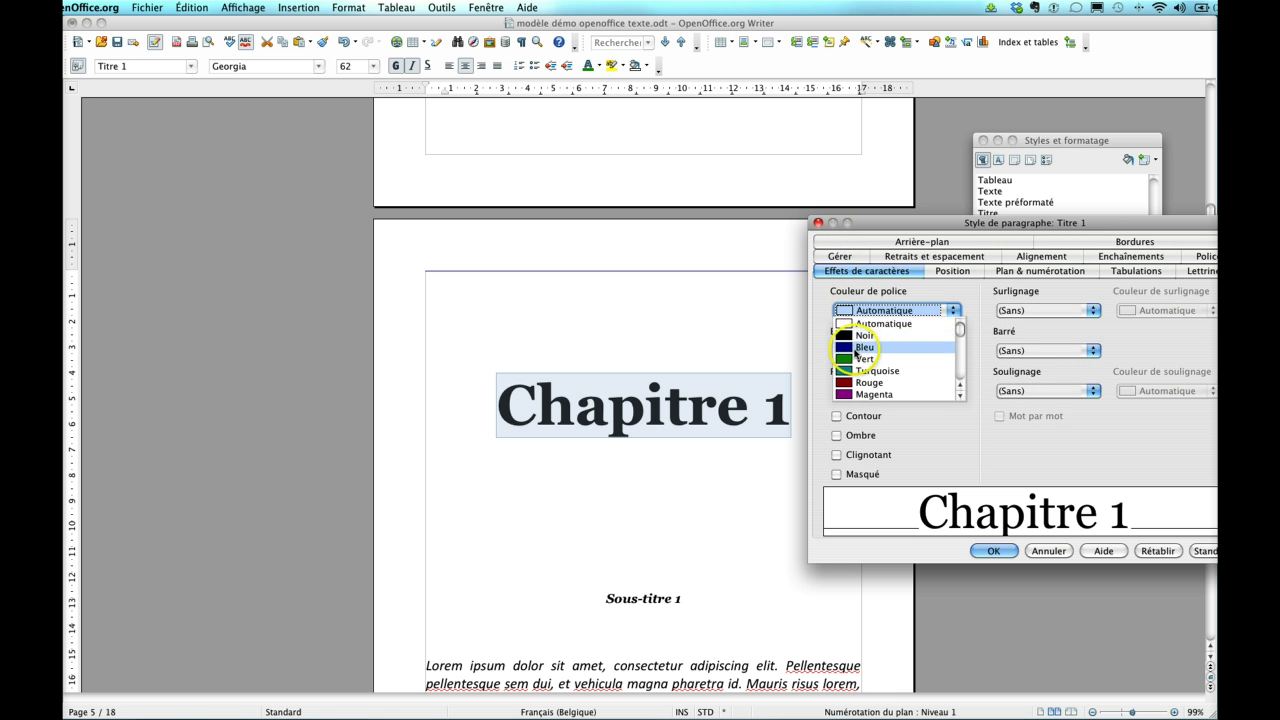
pyautogui.click(860, 359)
pyautogui.click(953, 310)
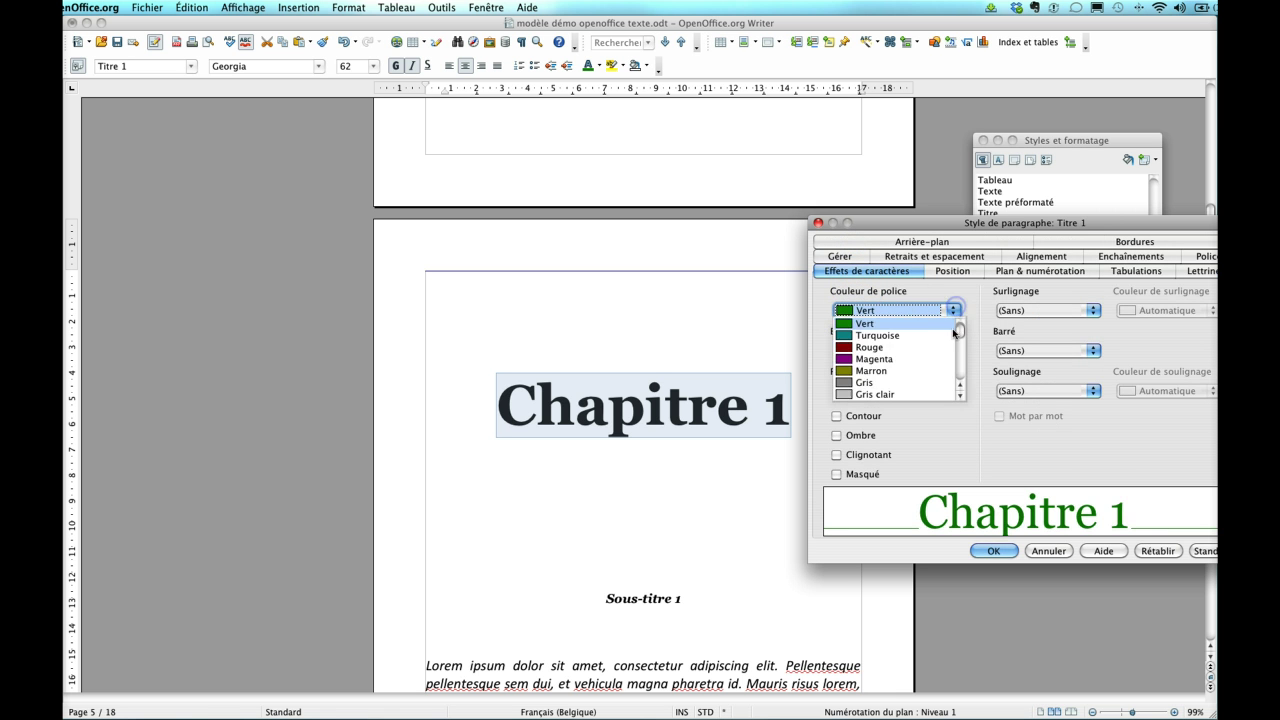
pyautogui.scroll(-10, 958, 335)
pyautogui.moveTo(960, 341); pyautogui.dragTo(961, 358)
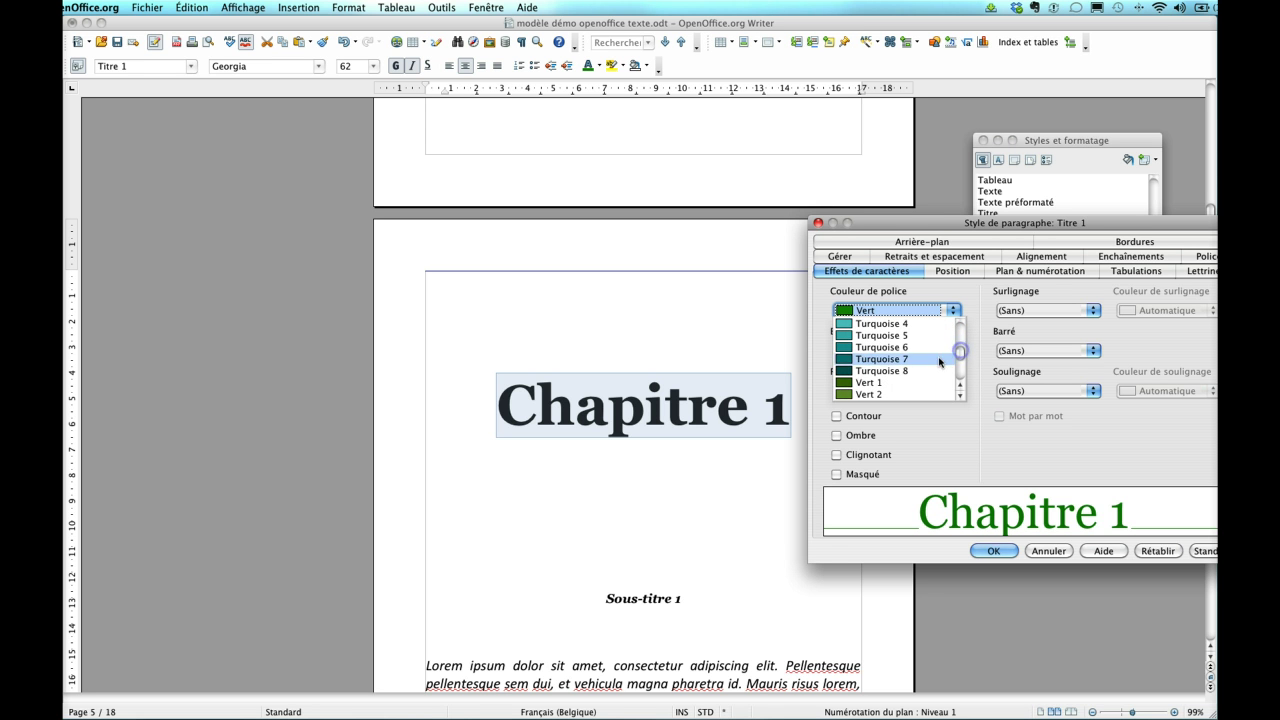
pyautogui.click(862, 381)
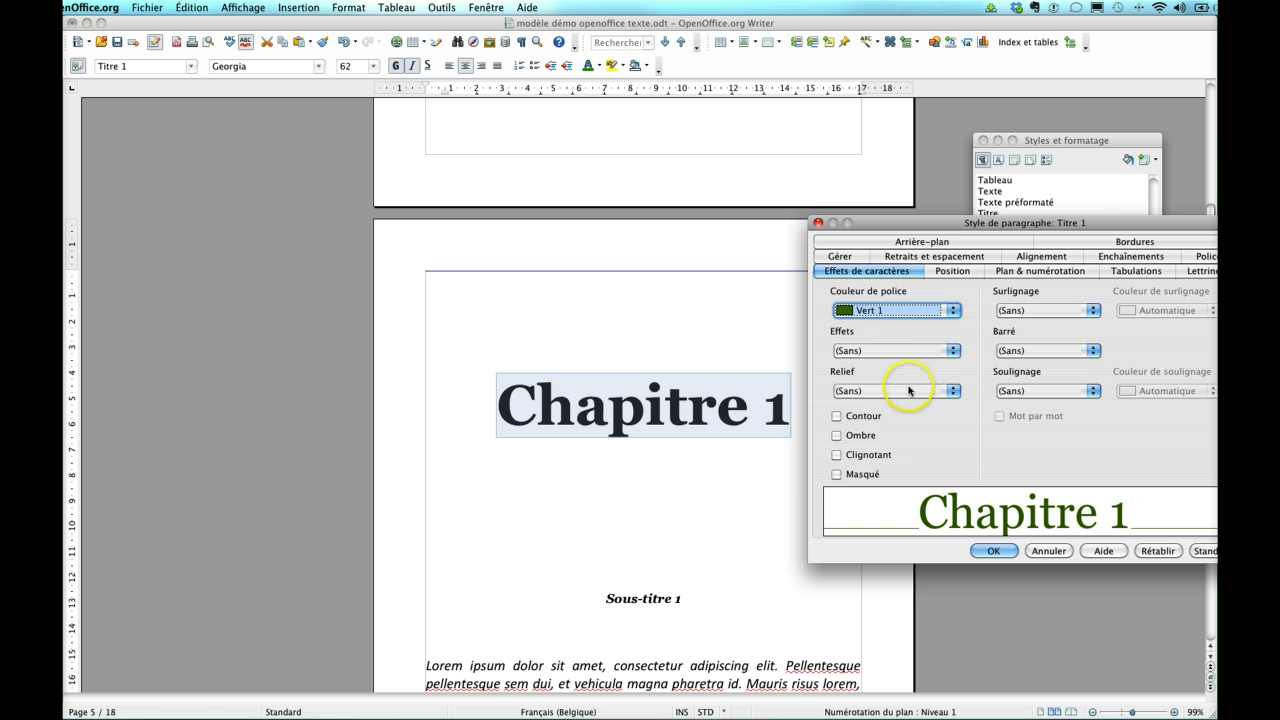
pyautogui.click(992, 550)
# Step: Modify the Titre 1 style's paragraph spacing to 1 cm above and 0 cm below, and apply the changes
pyautogui.scroll(-1, 675, 516)
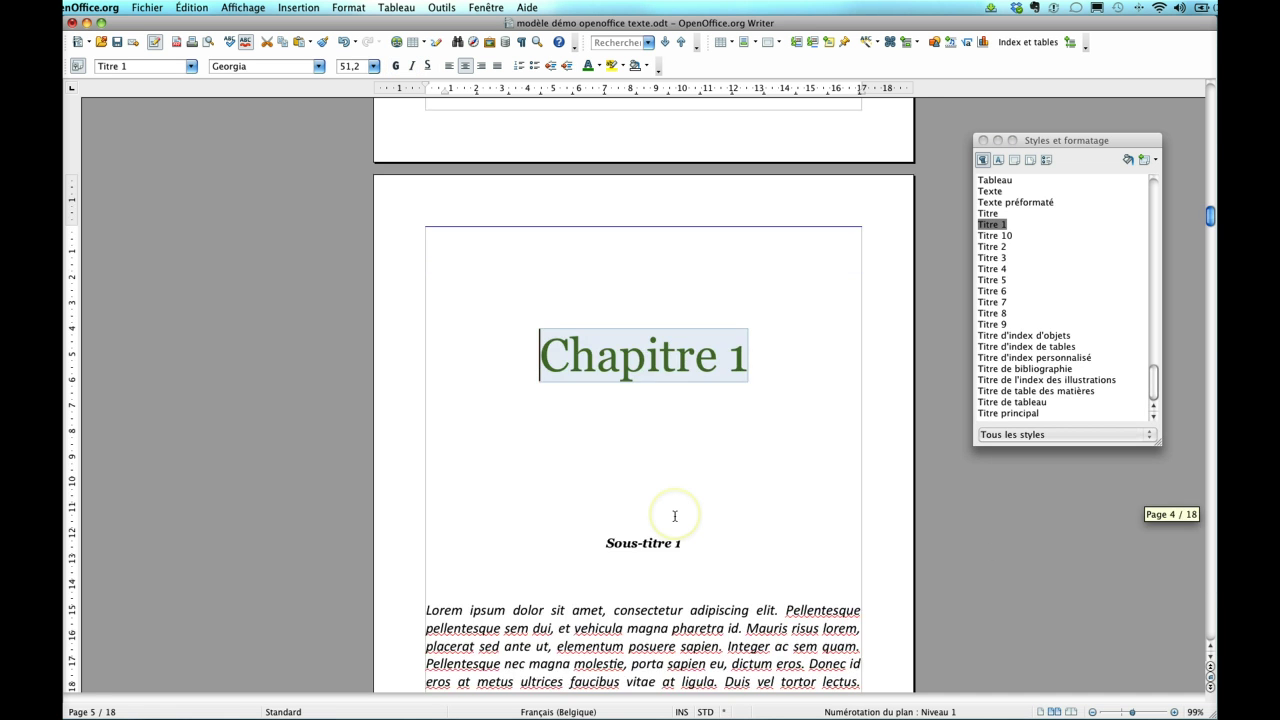
pyautogui.scroll(-1, 675, 516)
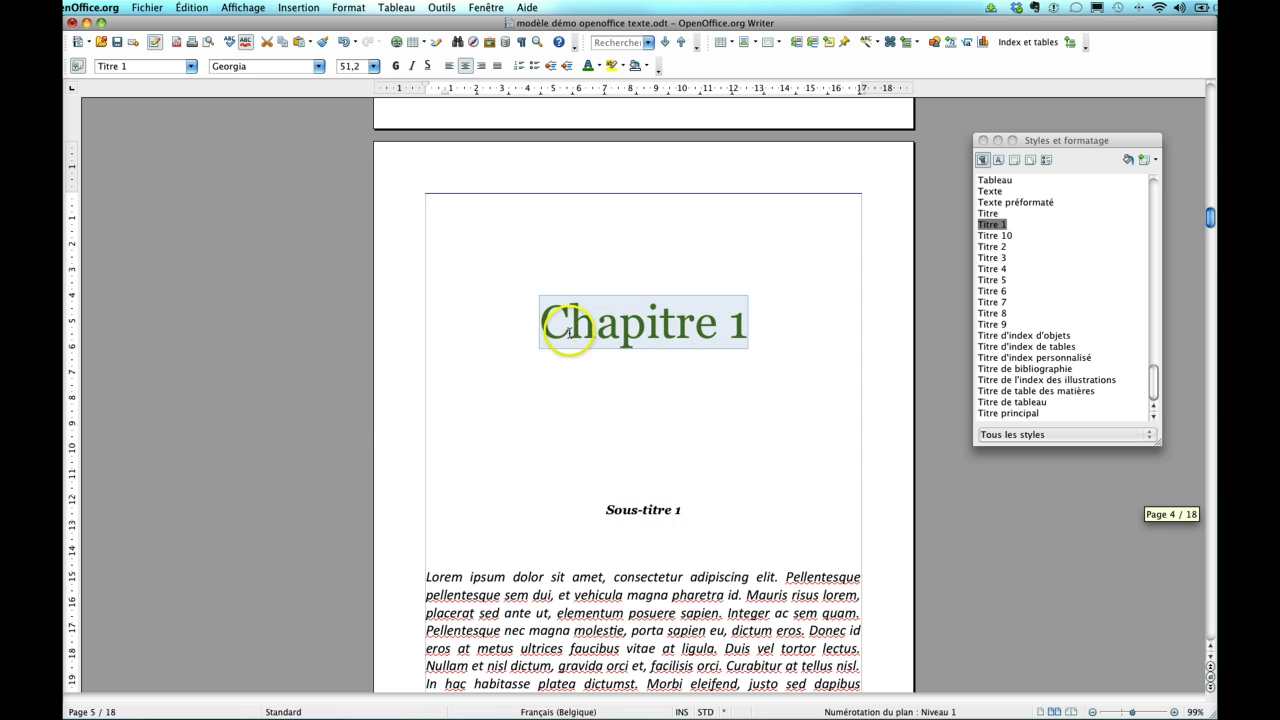
pyautogui.moveTo(569, 333); pyautogui.dragTo(683, 325)
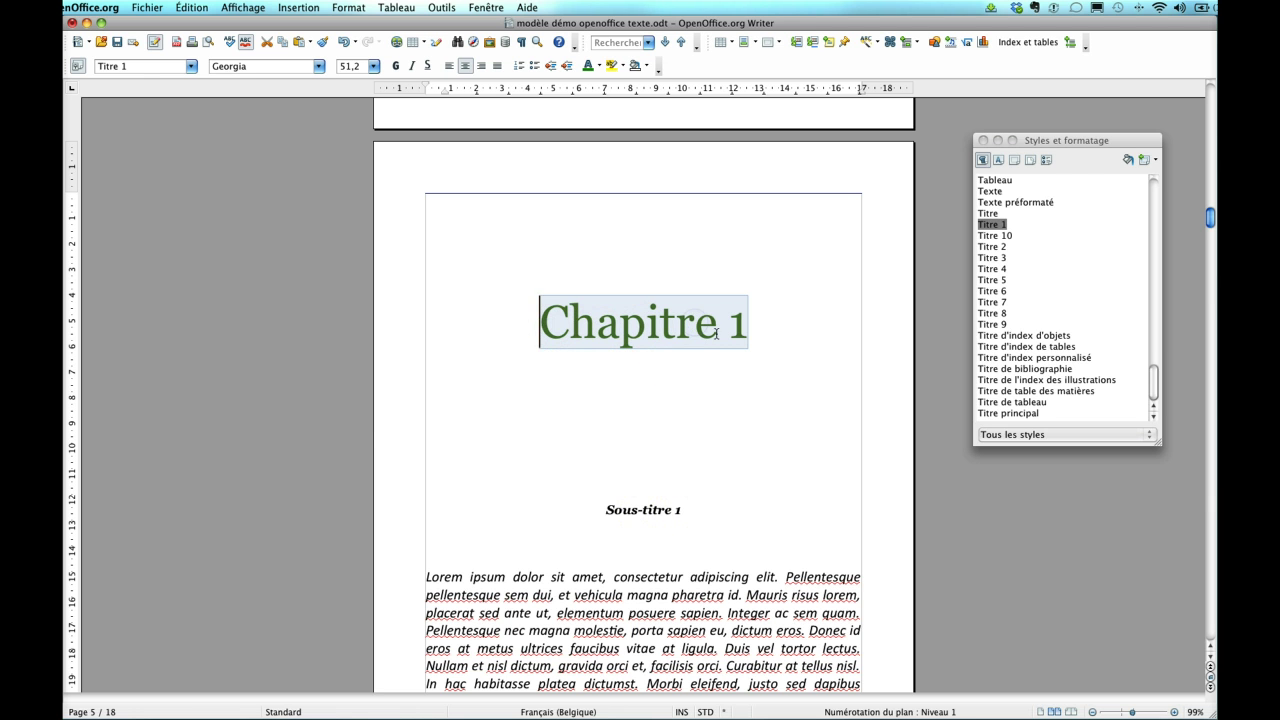
pyautogui.rightClick(995, 224)
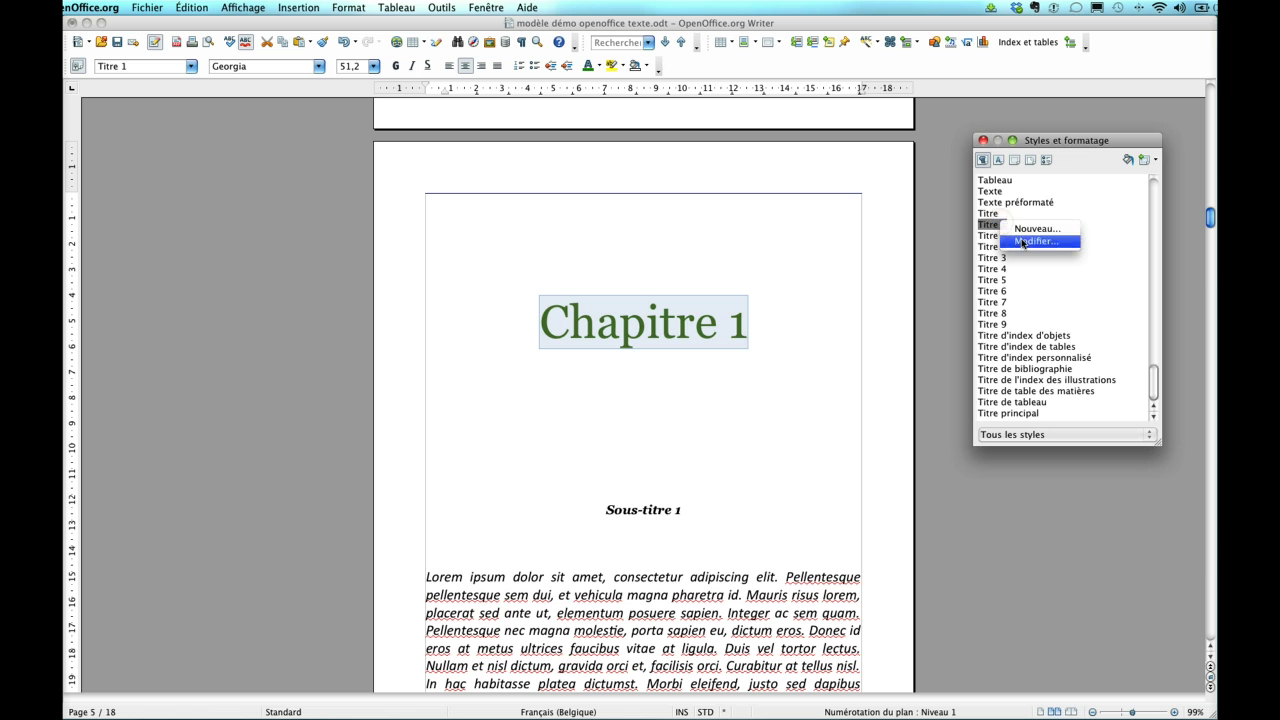
pyautogui.click(1022, 242)
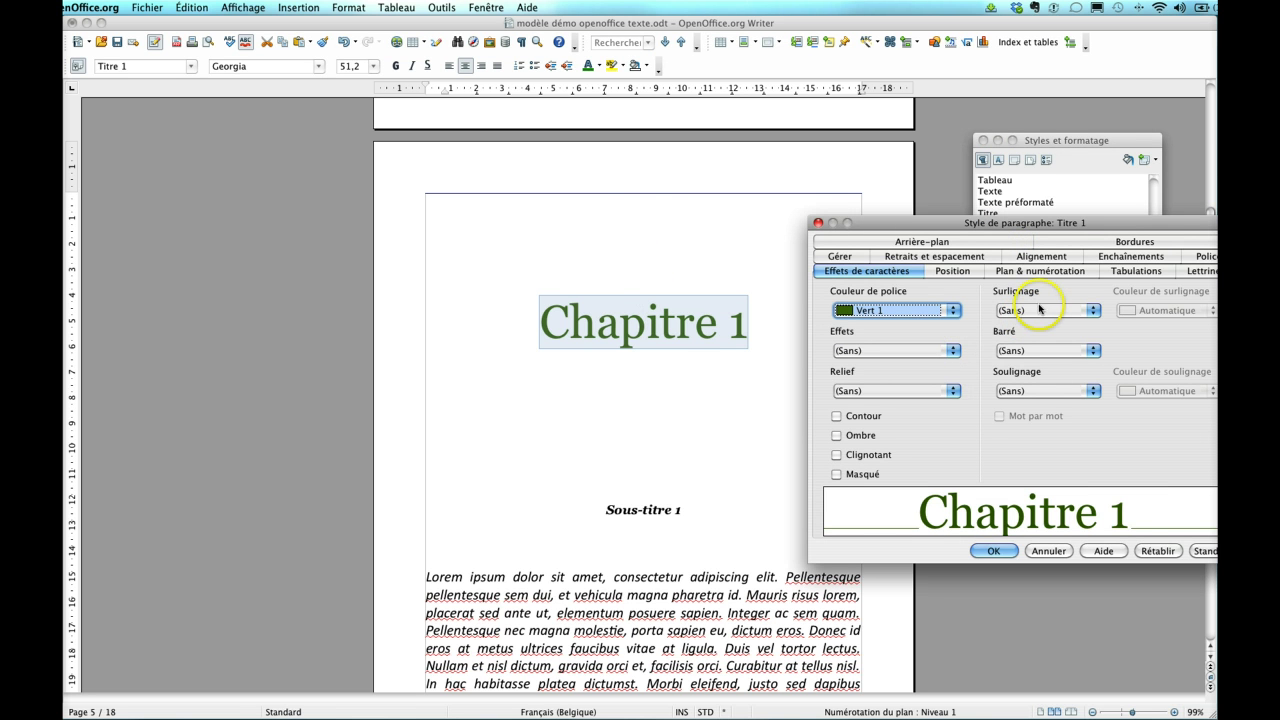
pyautogui.click(934, 256)
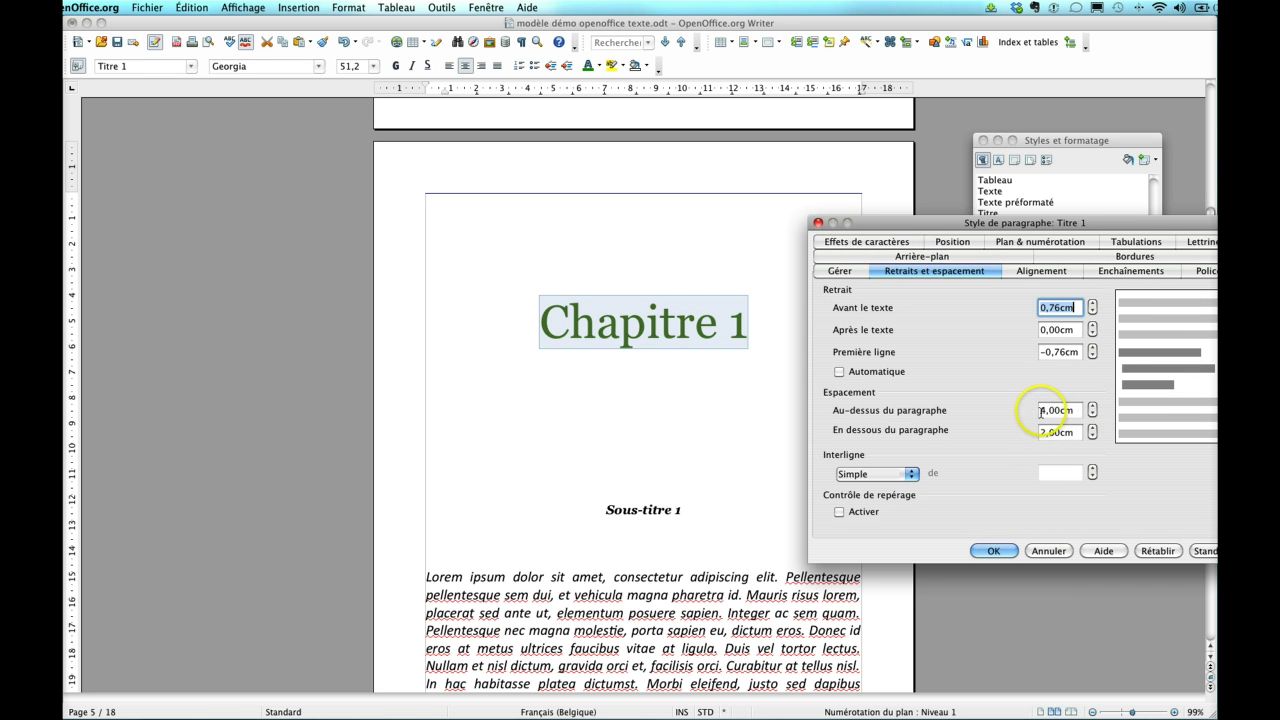
pyautogui.click(1040, 410)
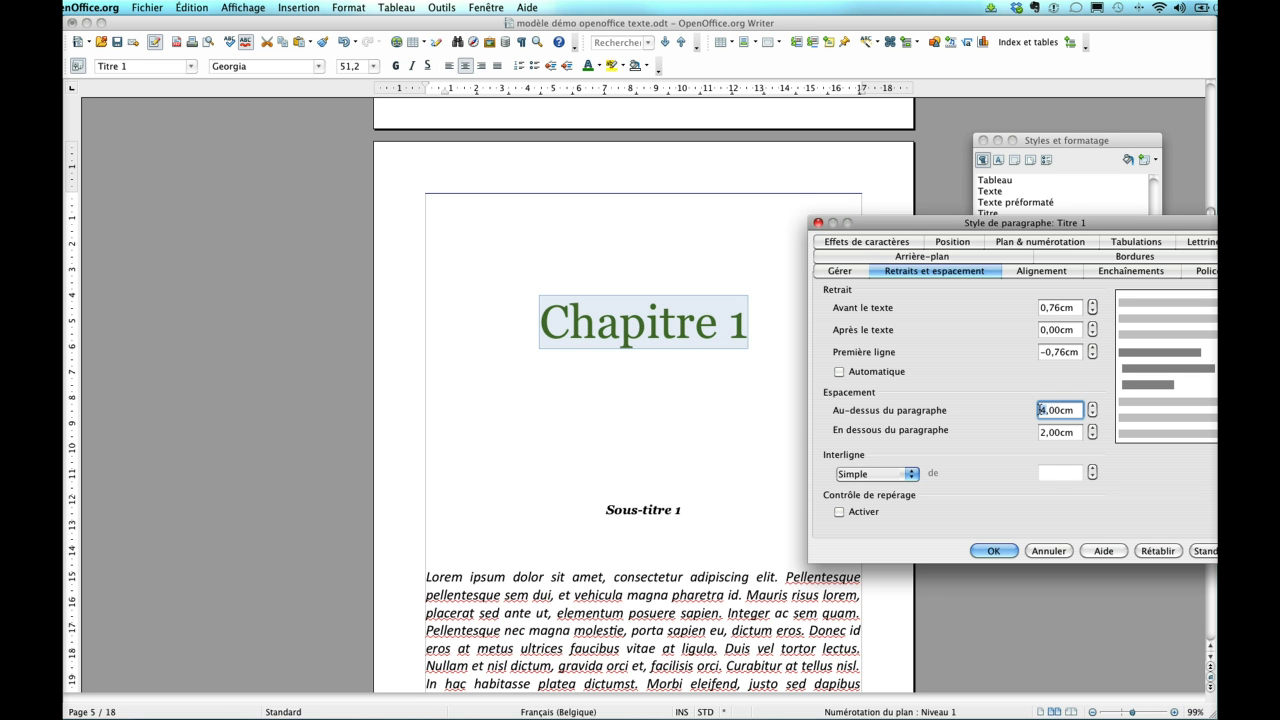
pyautogui.press('Delete')
pyautogui.write('1')
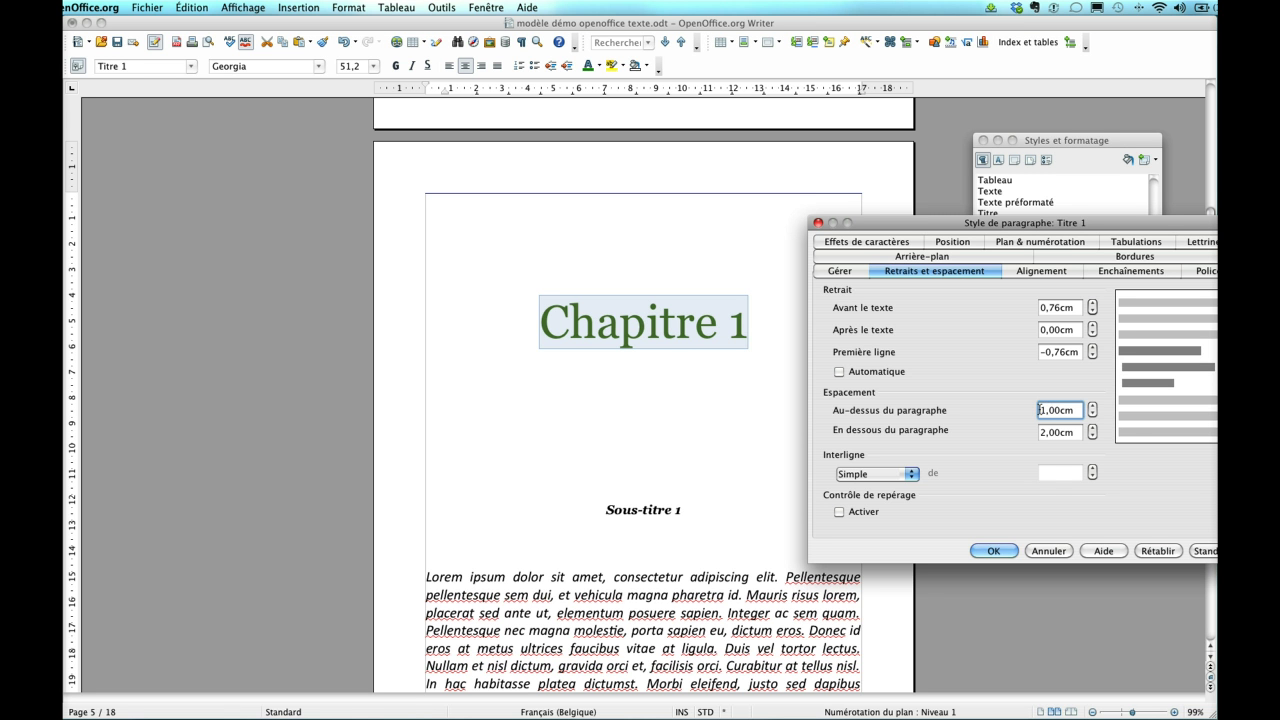
pyautogui.moveTo(1040, 410)
pyautogui.mouseDown()
pyautogui.moveTo(1063, 405)
pyautogui.moveTo(1049, 431)
pyautogui.mouseUp()
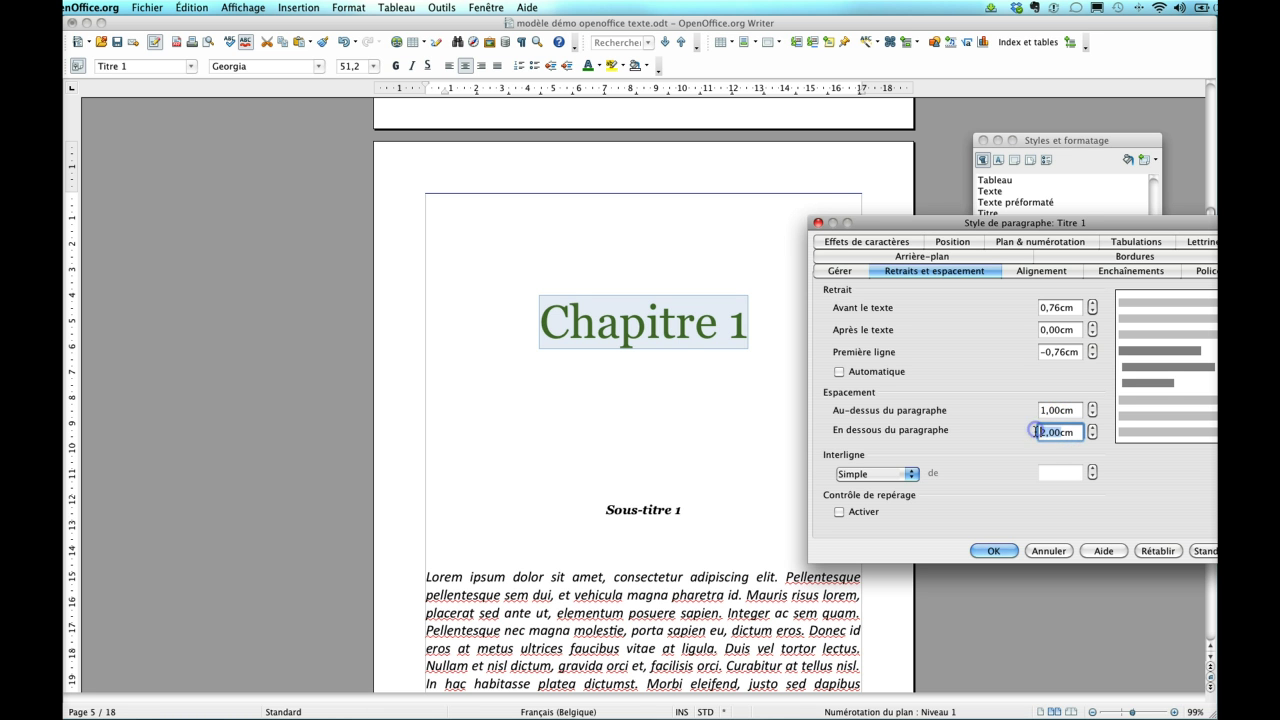
pyautogui.press('Delete')
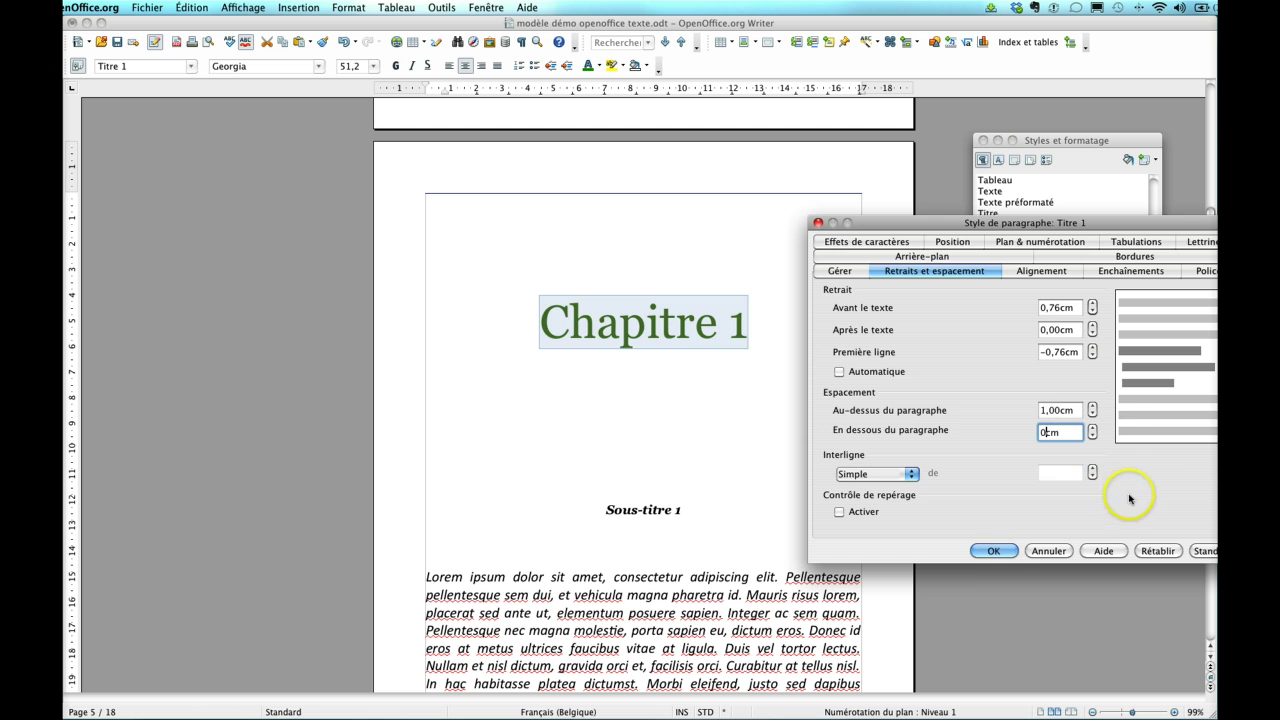
pyautogui.click(990, 551)
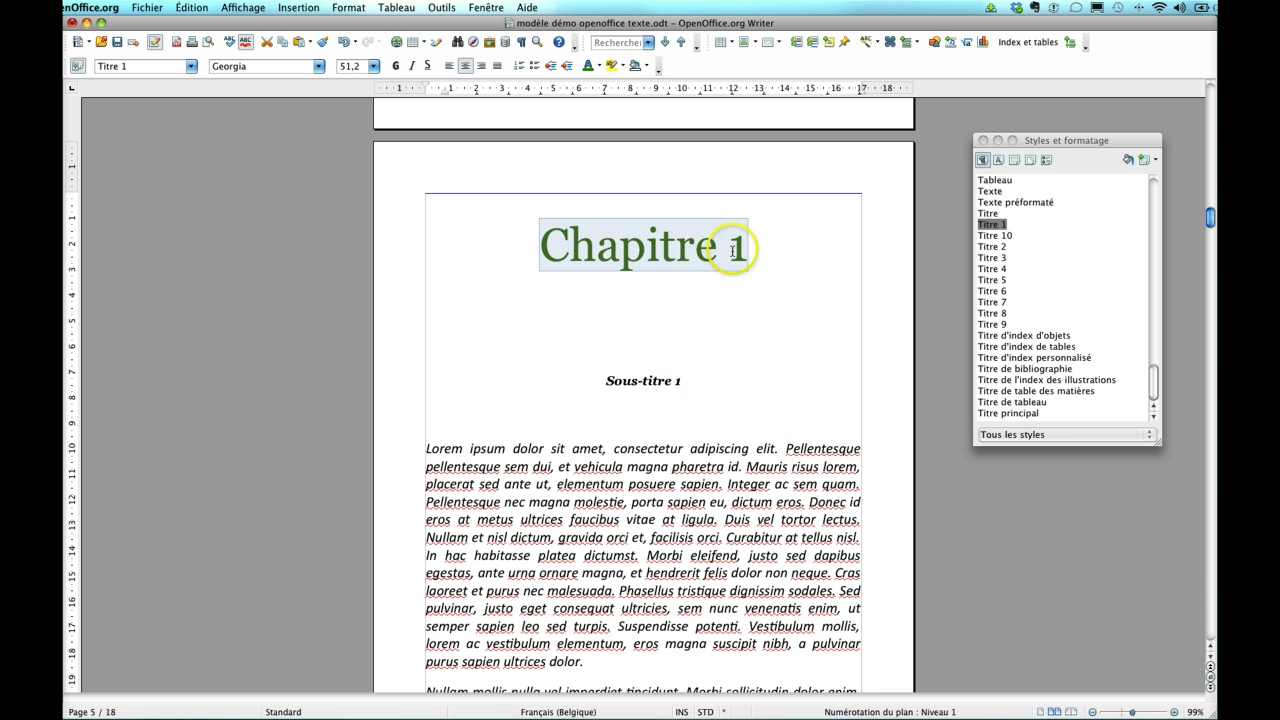
# Step: Modify the Titre 2 style used by the "Sous-titre 1" heading, setting its font colour to Orange 2
pyautogui.click(660, 351)
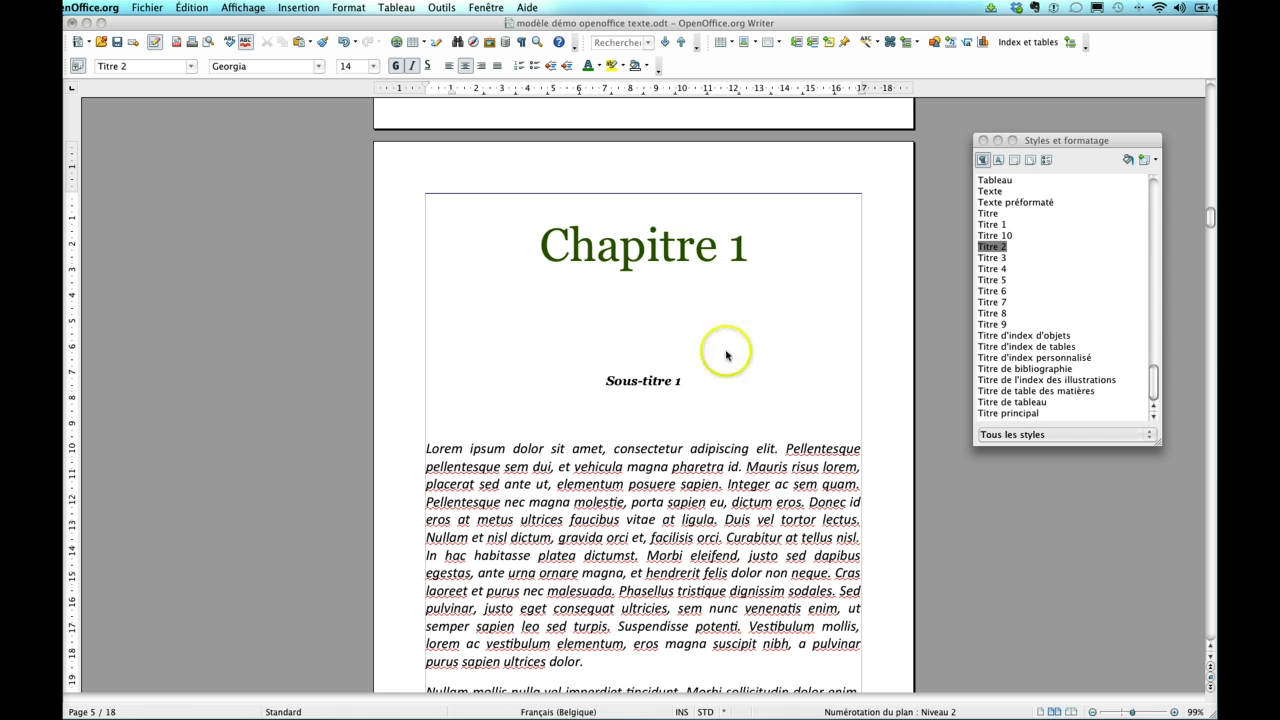
pyautogui.click(608, 383)
pyautogui.click(617, 381)
pyautogui.moveTo(617, 381); pyautogui.dragTo(681, 381)
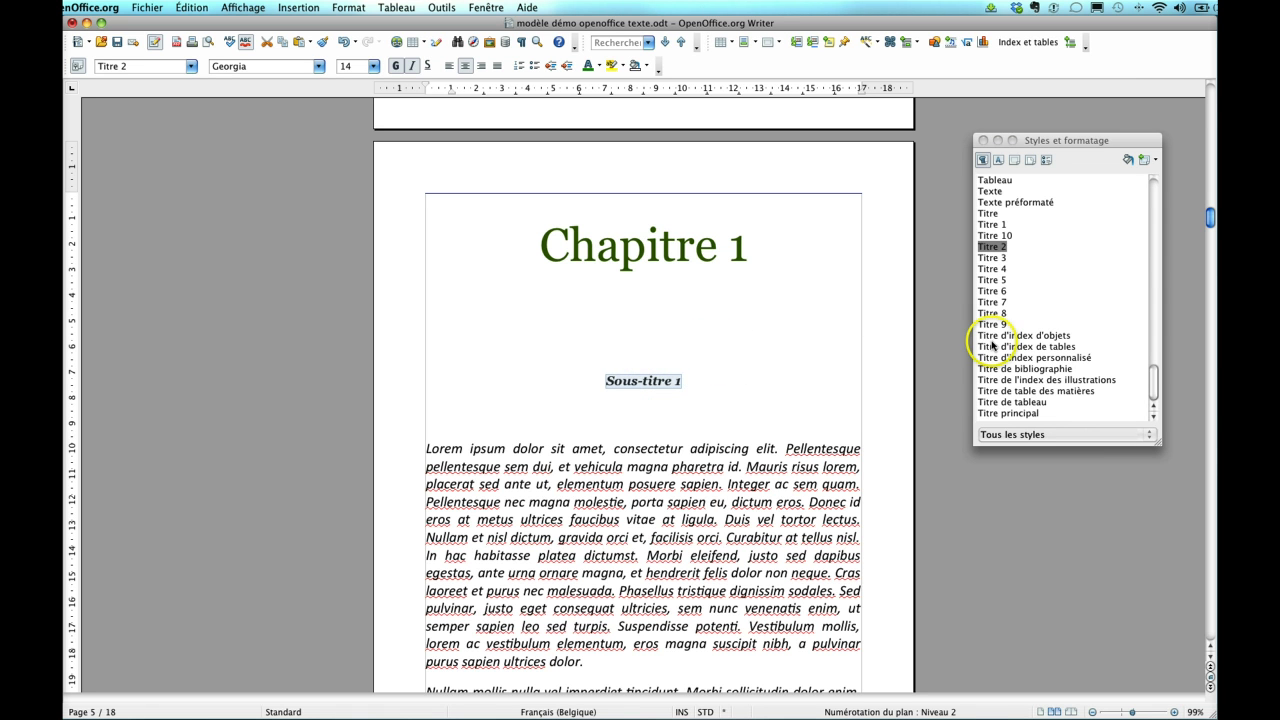
pyautogui.rightClick(991, 247)
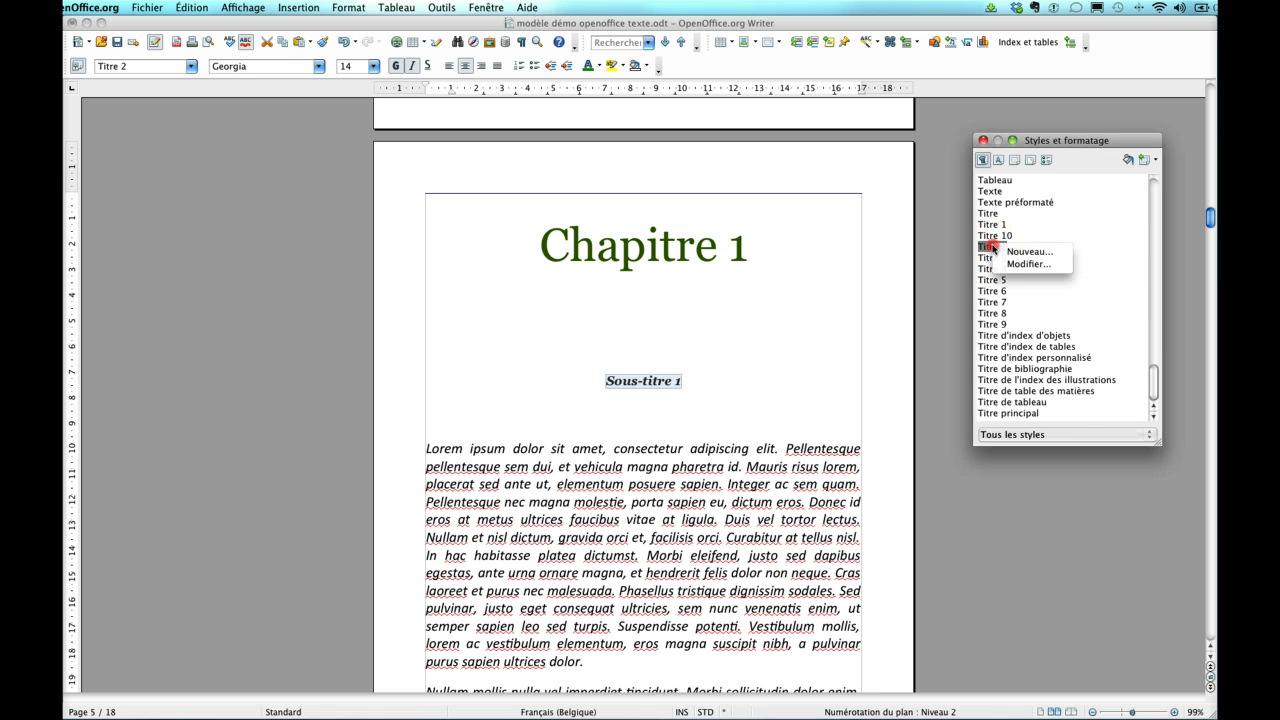
pyautogui.click(1020, 264)
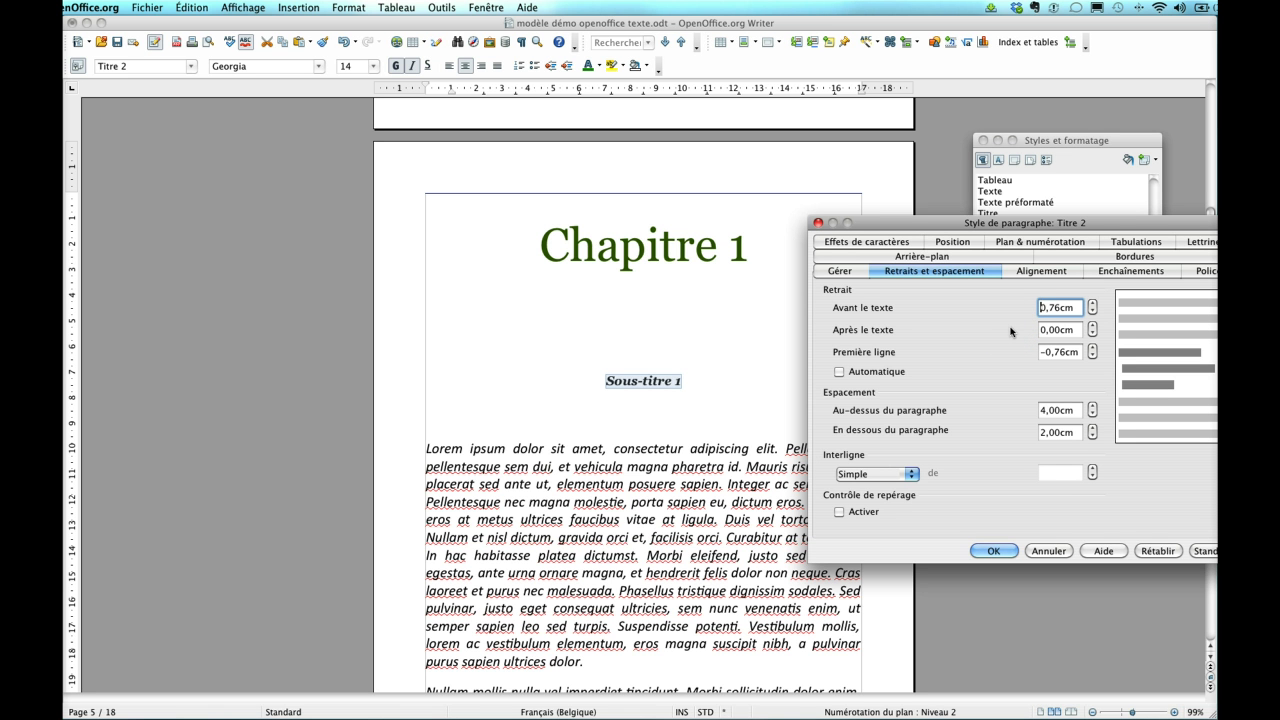
pyautogui.click(857, 243)
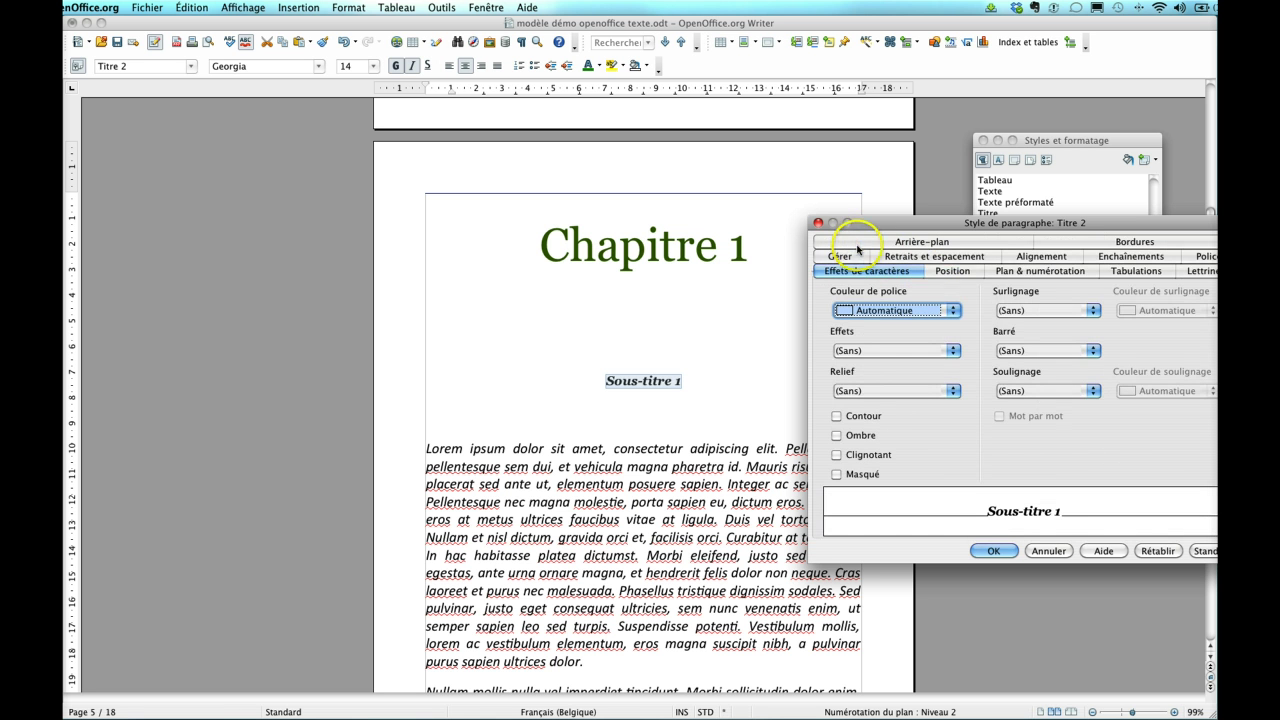
pyautogui.click(921, 312)
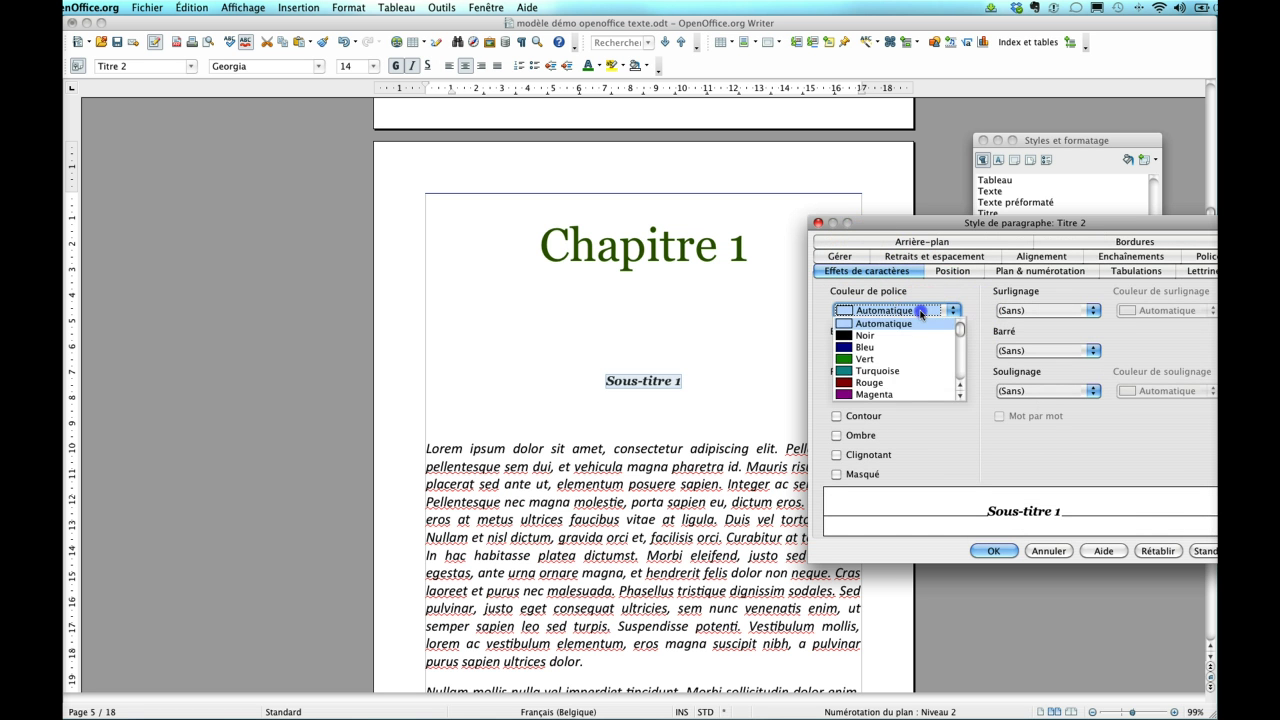
pyautogui.moveTo(955, 325); pyautogui.dragTo(963, 366)
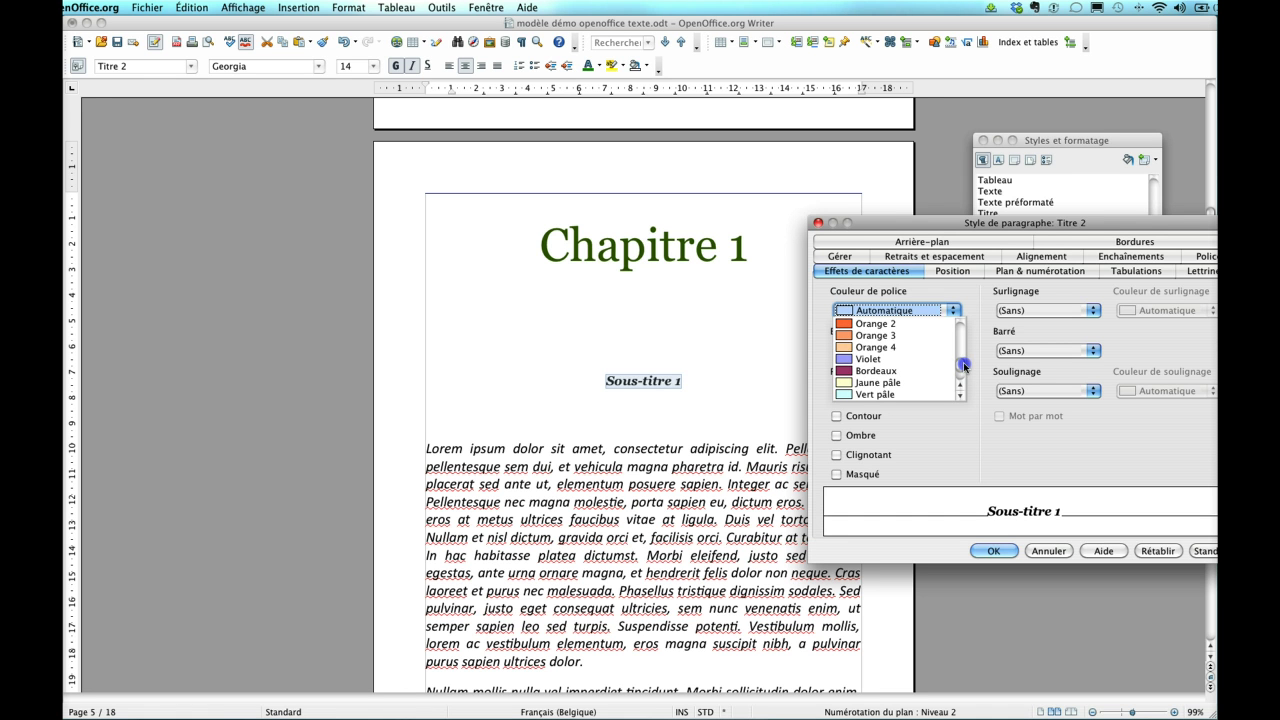
pyautogui.click(870, 324)
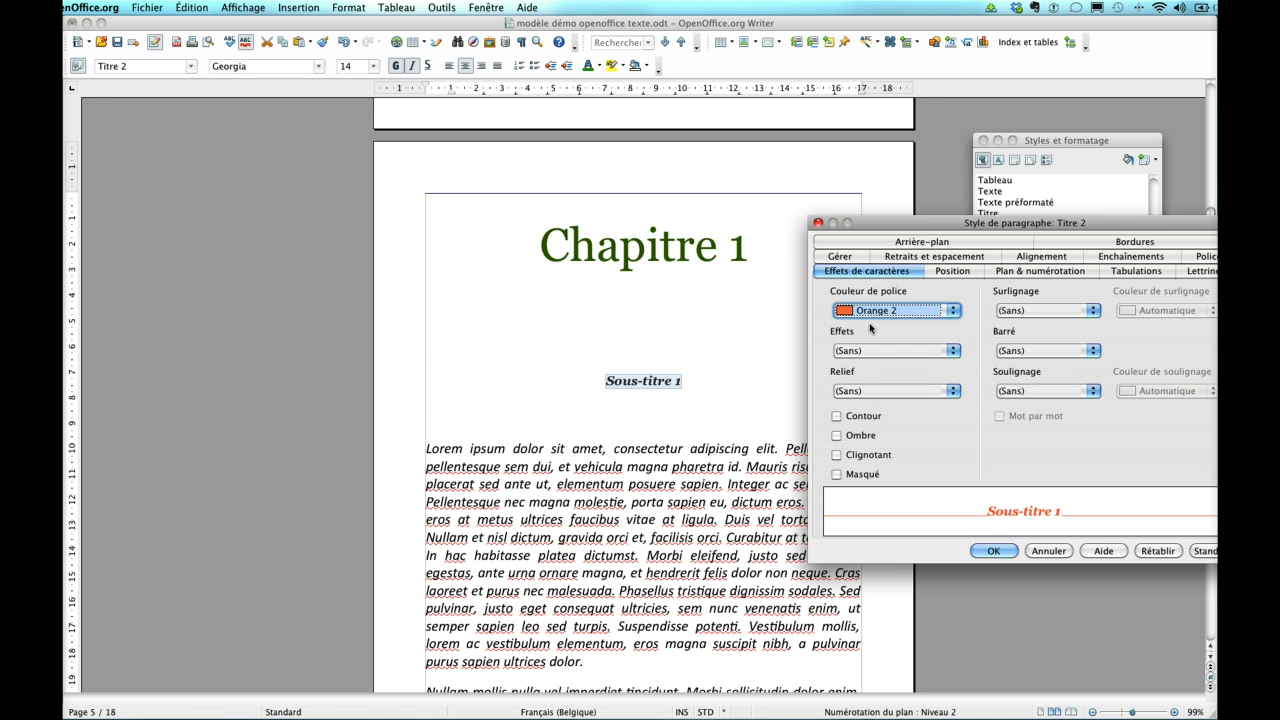
pyautogui.click(1040, 438)
# Step: Set the Titre 2 style's indent before the text and its first-line indent to 0 cm
pyautogui.click(918, 259)
pyautogui.doubleClick(1058, 308)
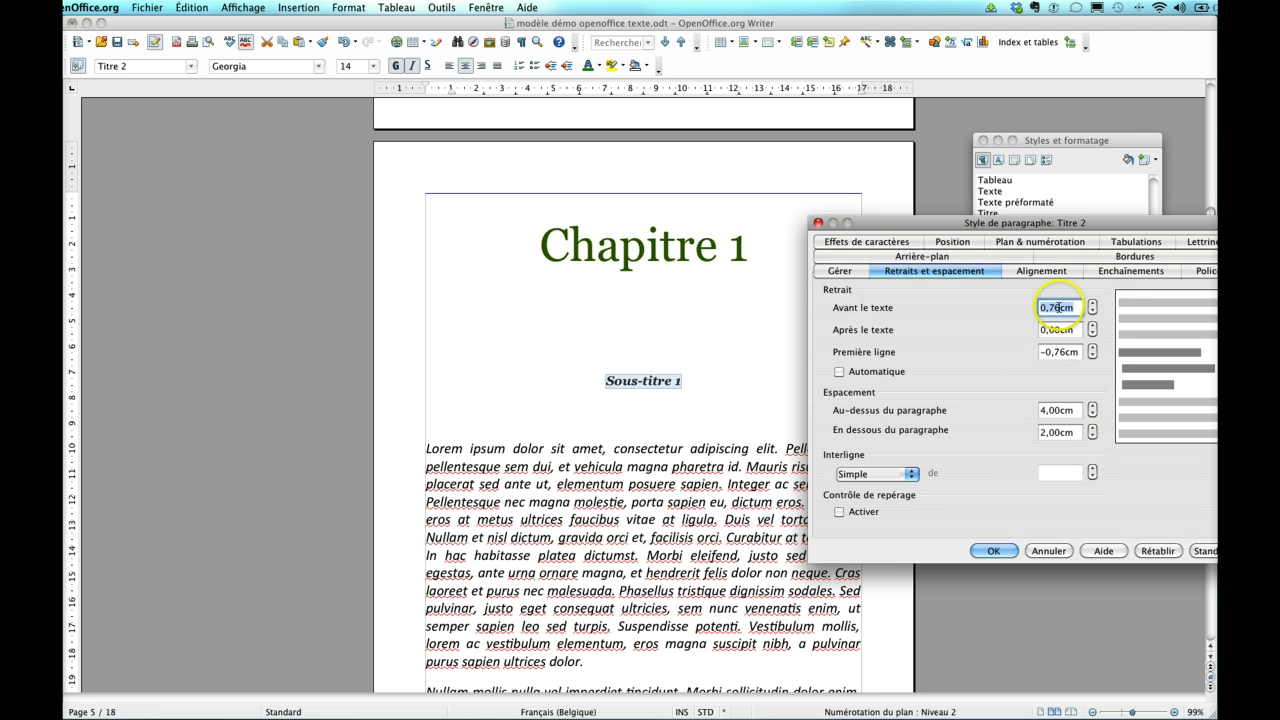
pyautogui.moveTo(1058, 308); pyautogui.dragTo(1050, 308)
pyautogui.click(1054, 308)
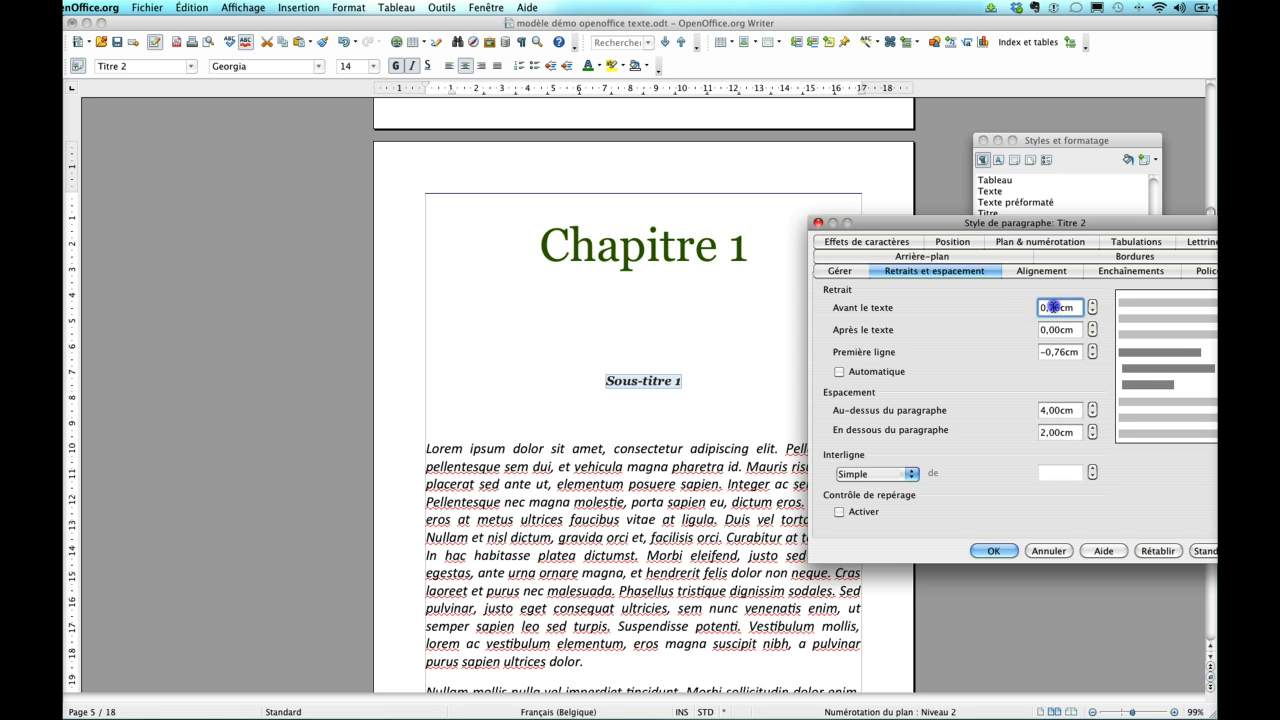
pyautogui.click(1045, 350)
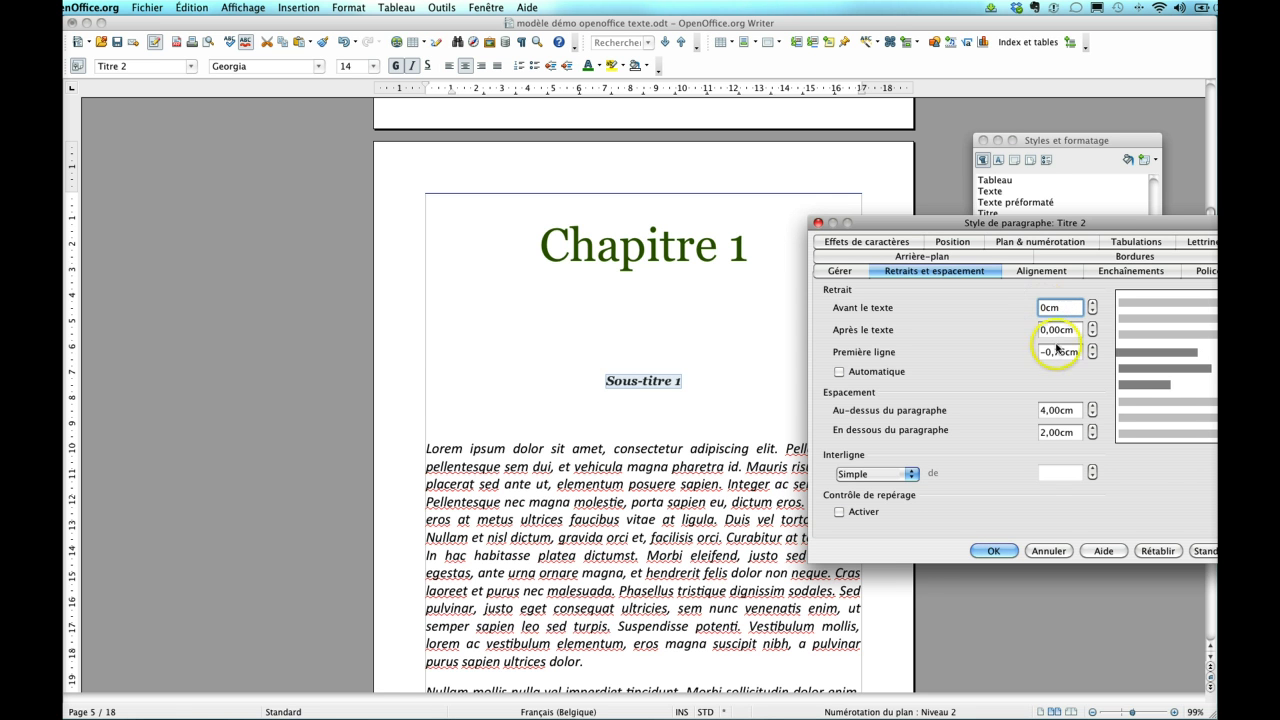
pyautogui.click(1033, 352)
pyautogui.write('0')
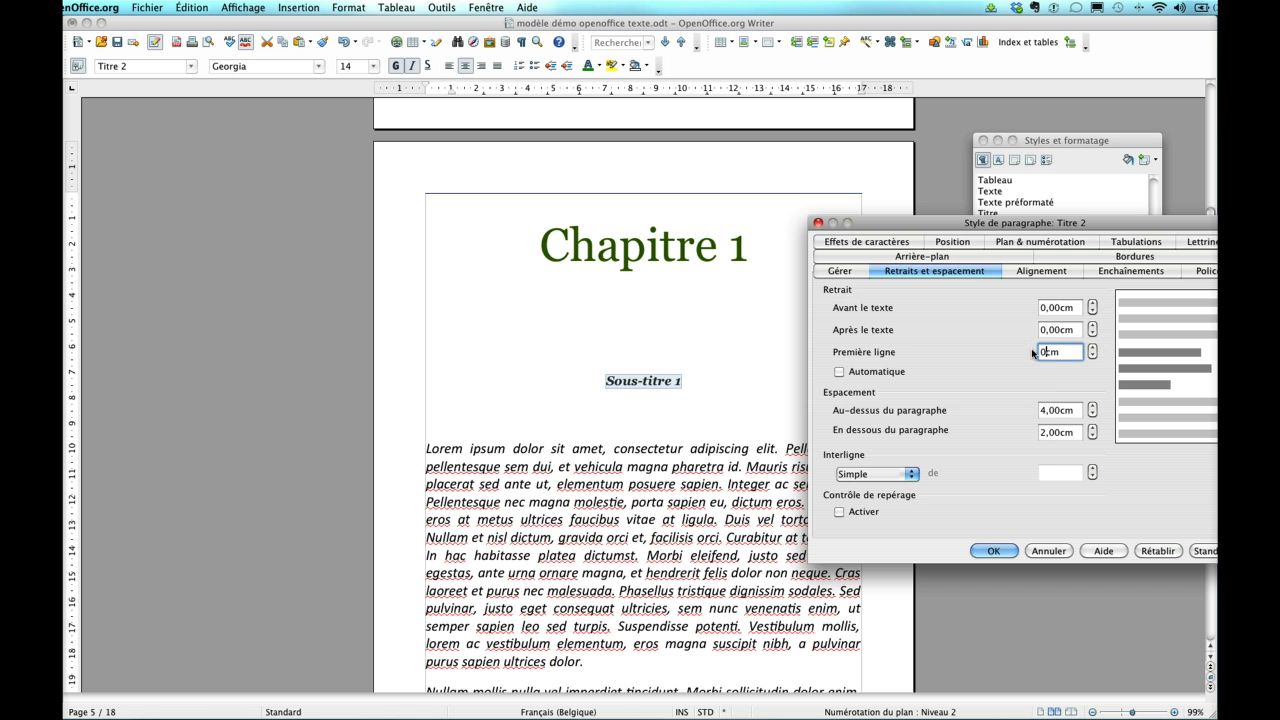
# Step: Set the Titre 2 style's spacing above and below the paragraph to 1 cm each
pyautogui.click(1043, 410)
pyautogui.click(1037, 410)
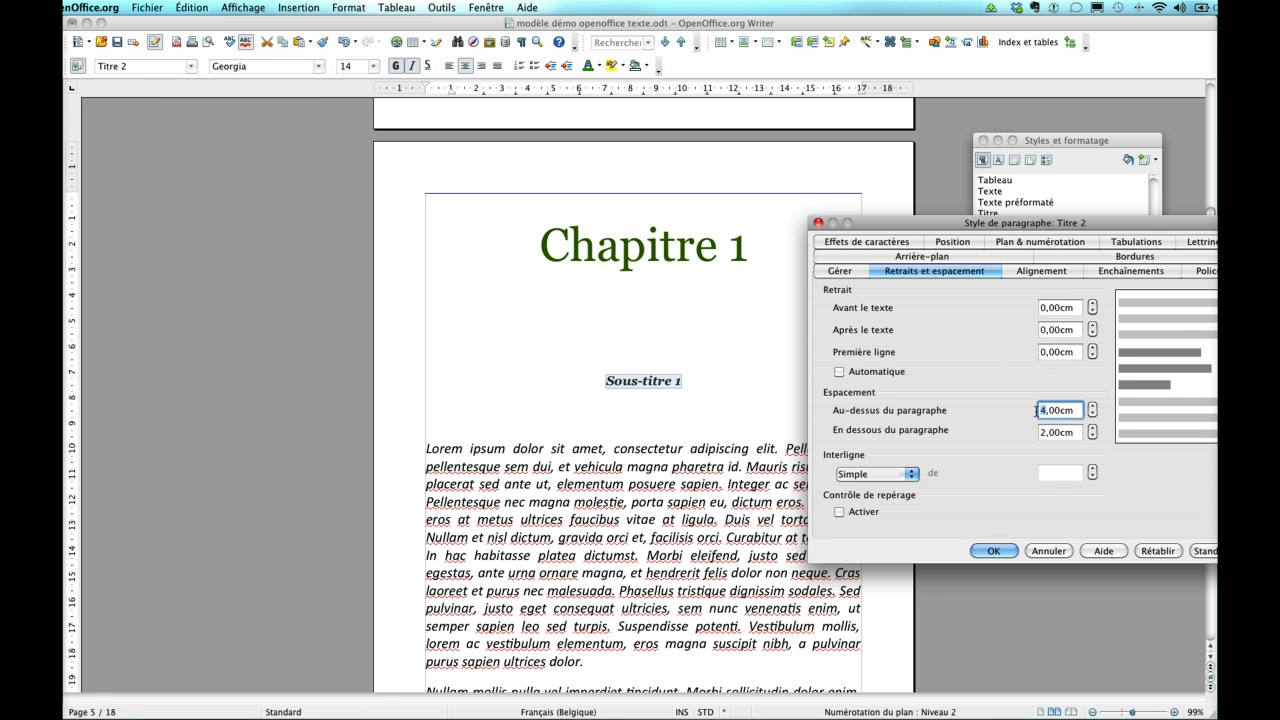
pyautogui.press('Delete')
pyautogui.write('1')
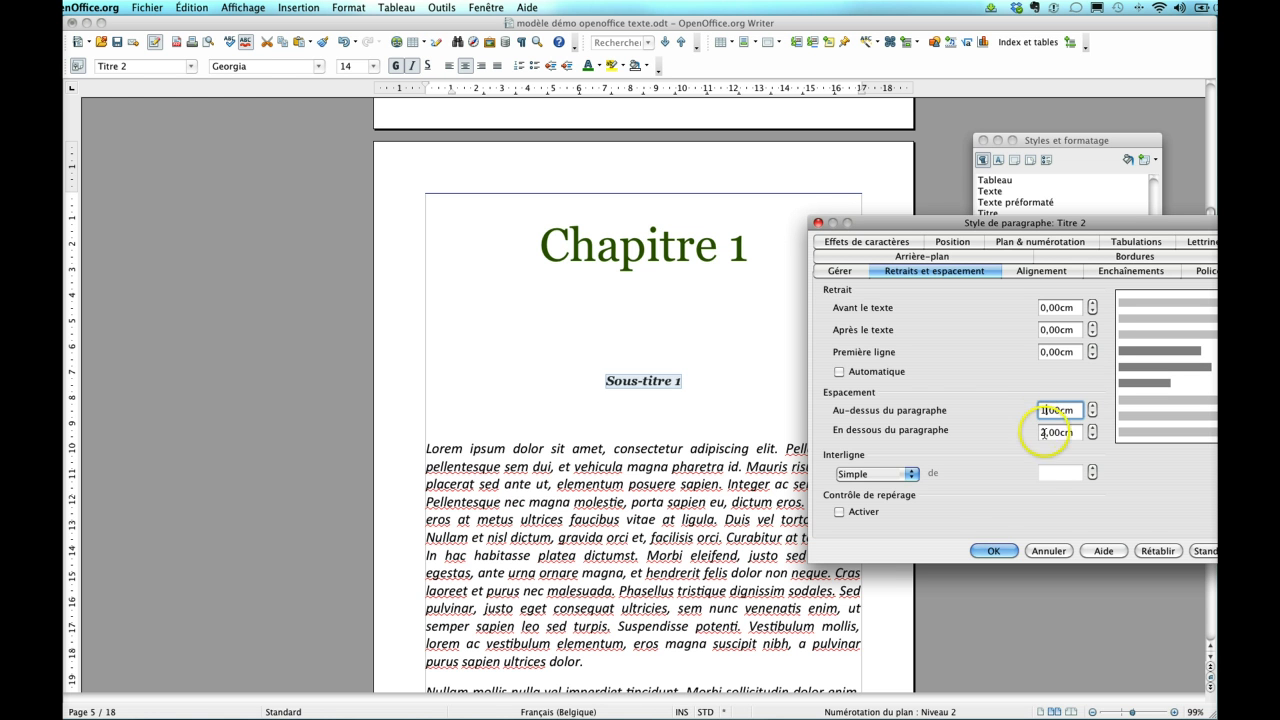
pyautogui.click(1043, 432)
pyautogui.press('Delete')
pyautogui.write('1')
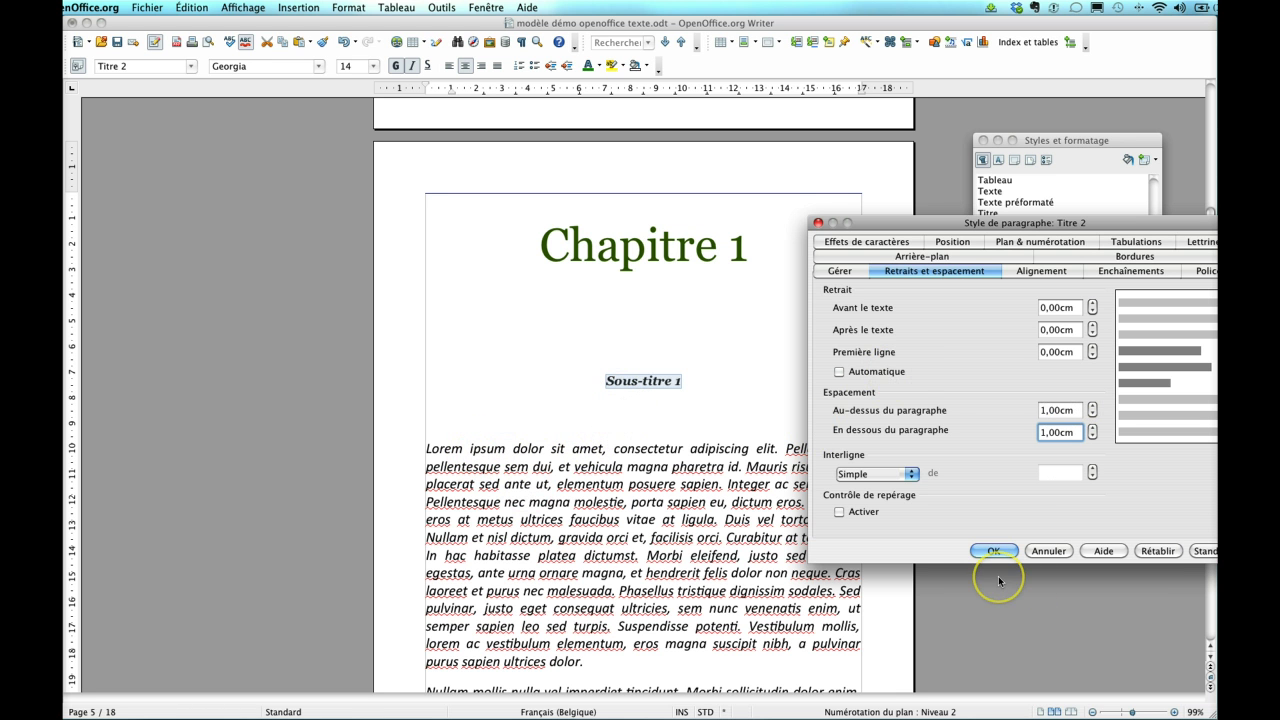
# Step: Set the Titre 2 style's font size to 16pt and apply the style changes
pyautogui.click(1203, 271)
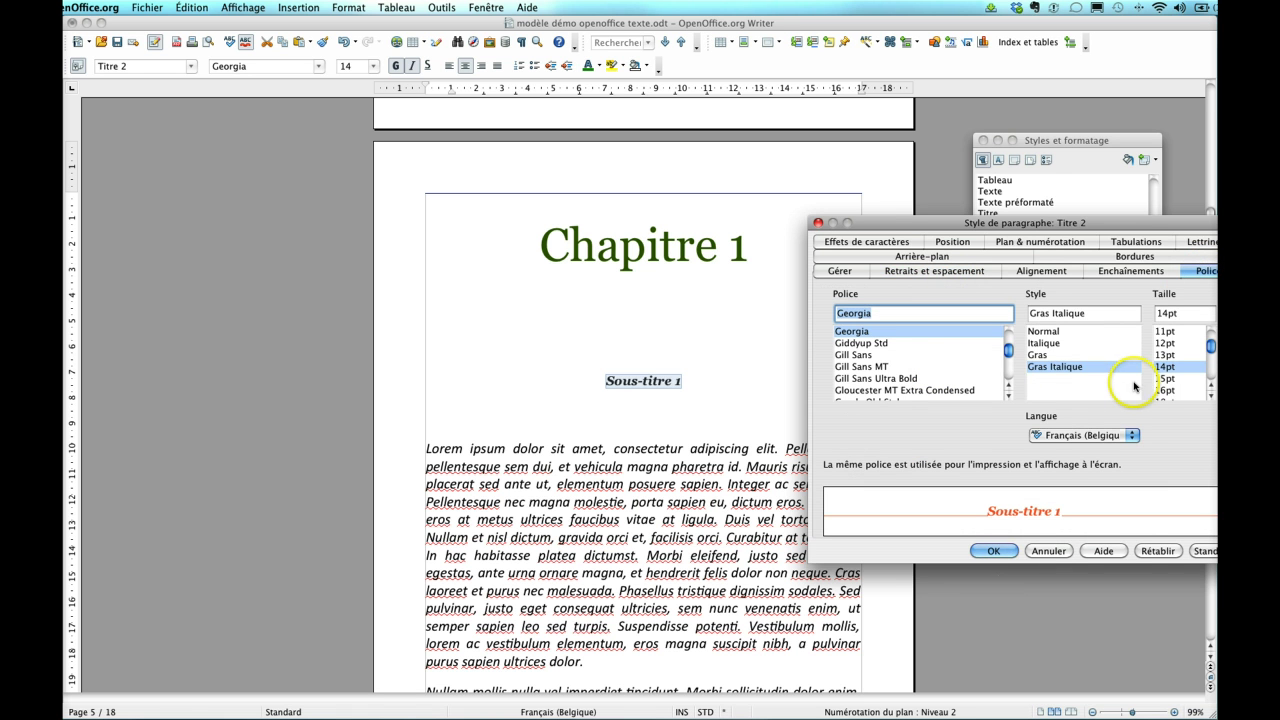
pyautogui.click(1212, 399)
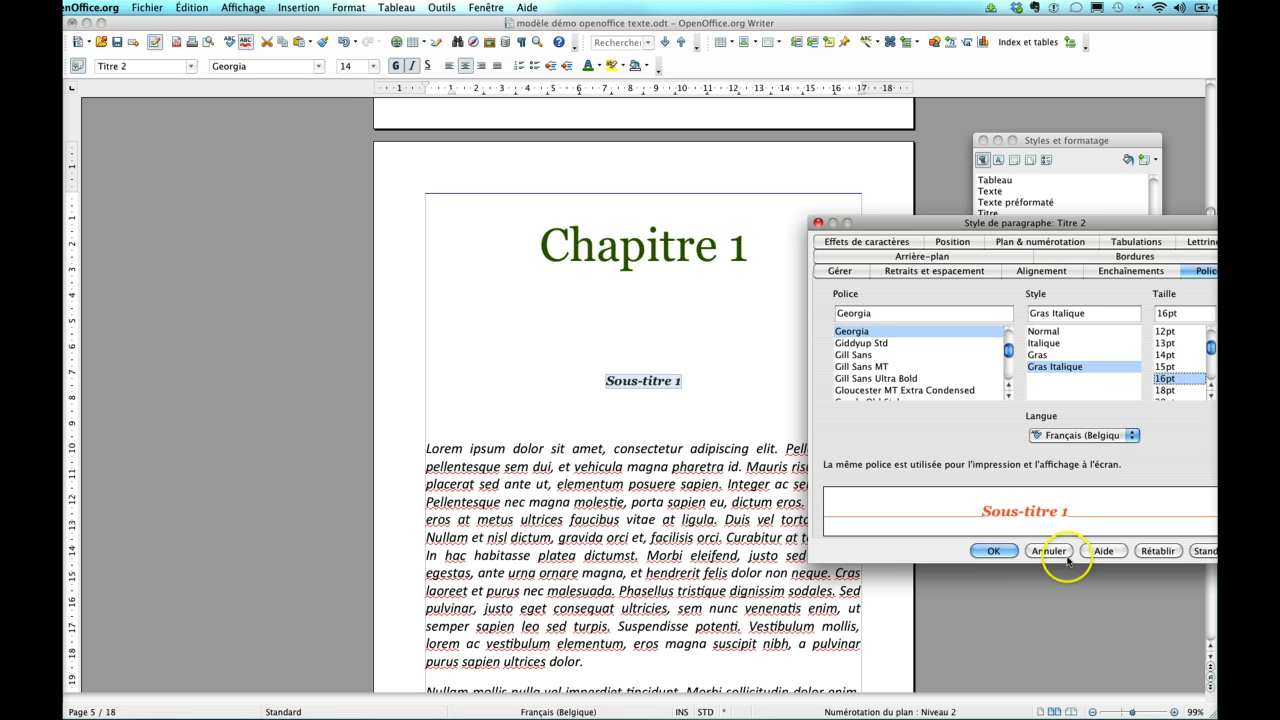
pyautogui.click(993, 550)
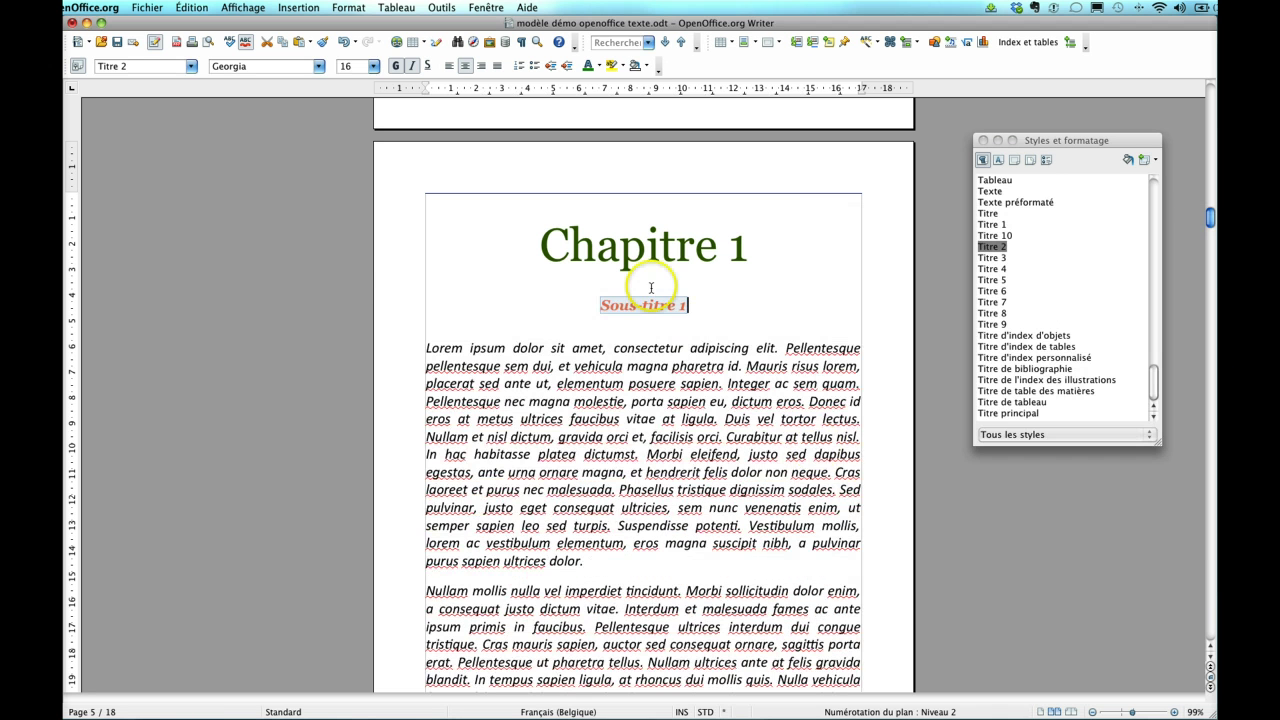
# Step: Modify the Titre 1 style of the "Chapitre 2" heading, setting the spacing below the paragraph to 2 cm
pyautogui.click(685, 320)
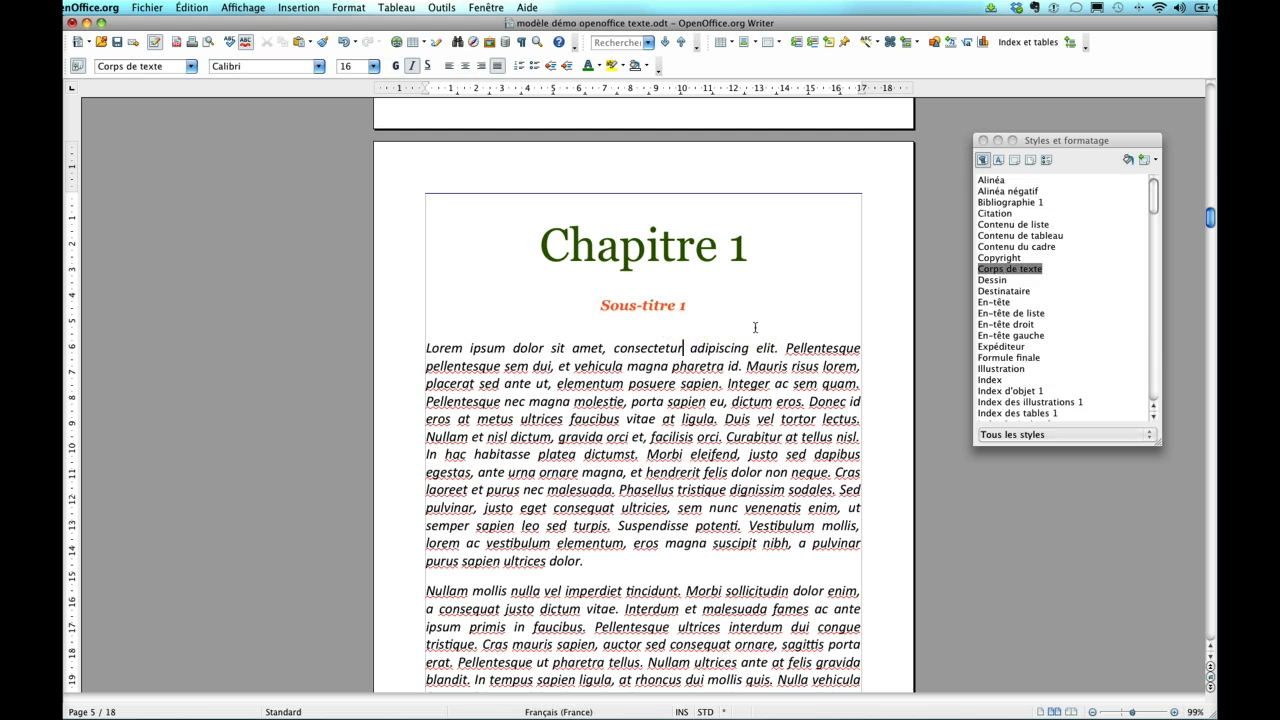
pyautogui.scroll(-15, 755, 327)
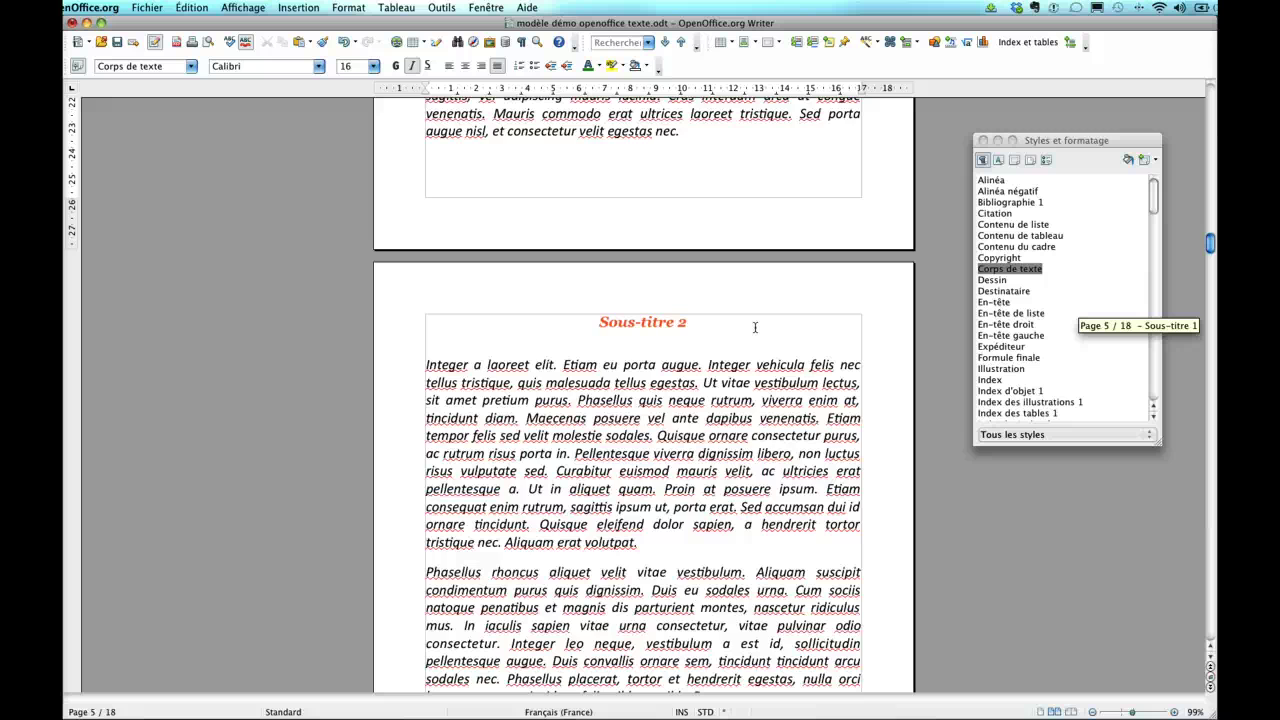
pyautogui.scroll(-15, 755, 327)
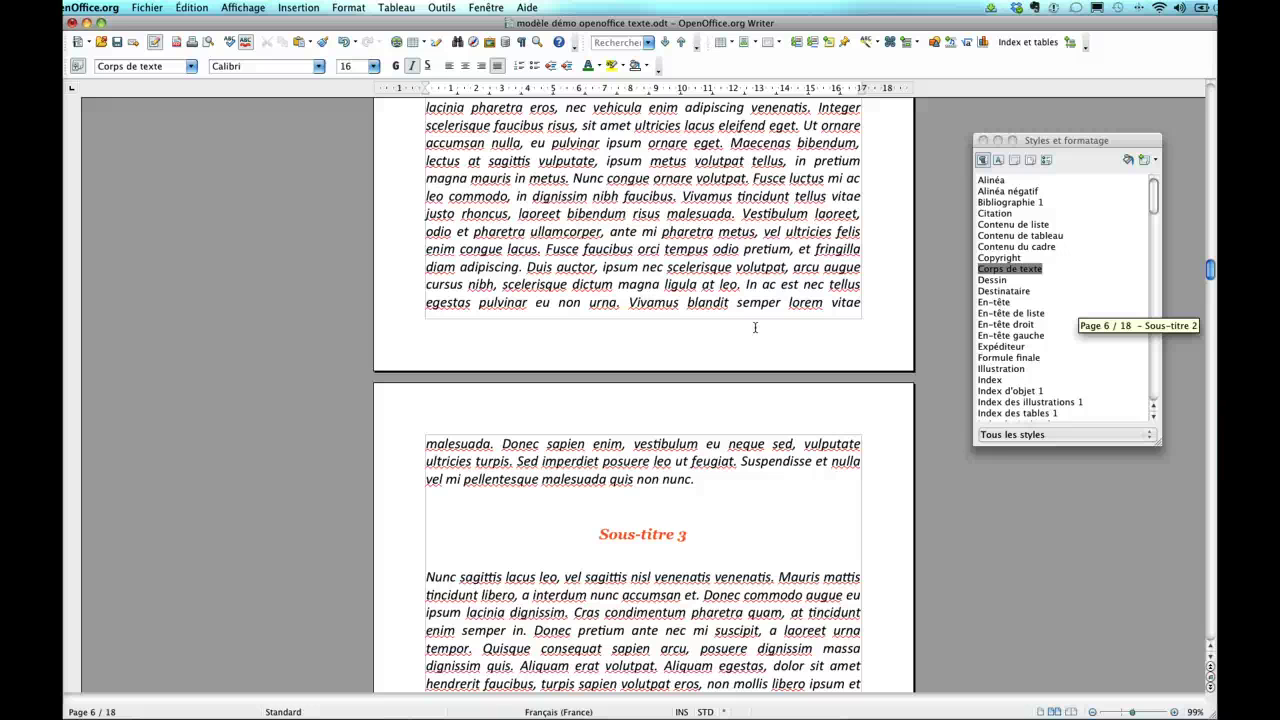
pyautogui.scroll(-15, 755, 327)
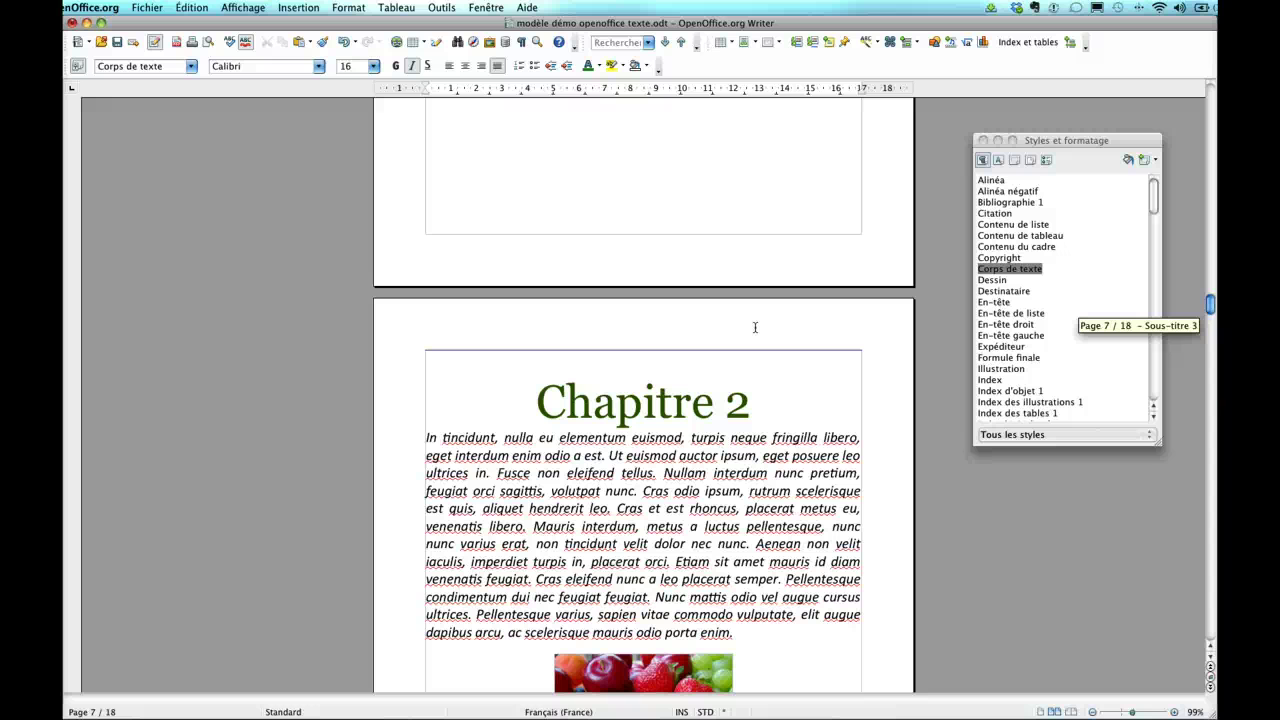
pyautogui.click(573, 420)
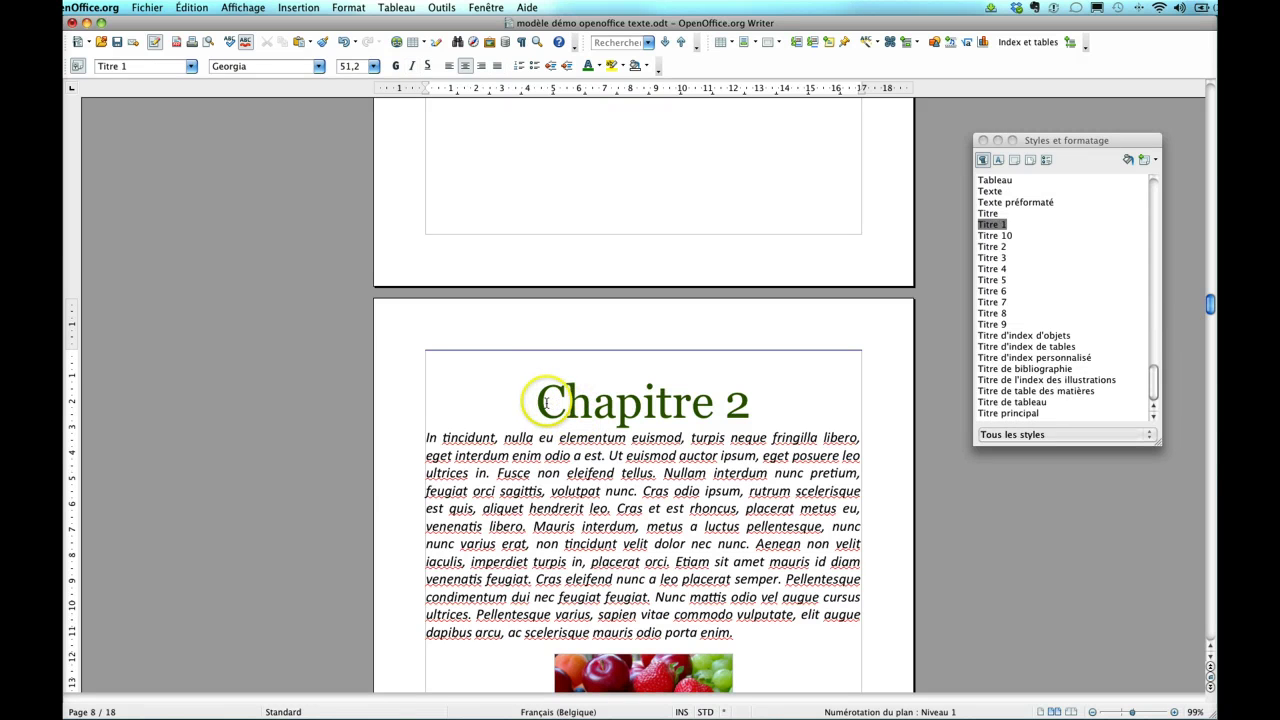
pyautogui.moveTo(537, 401); pyautogui.dragTo(741, 403)
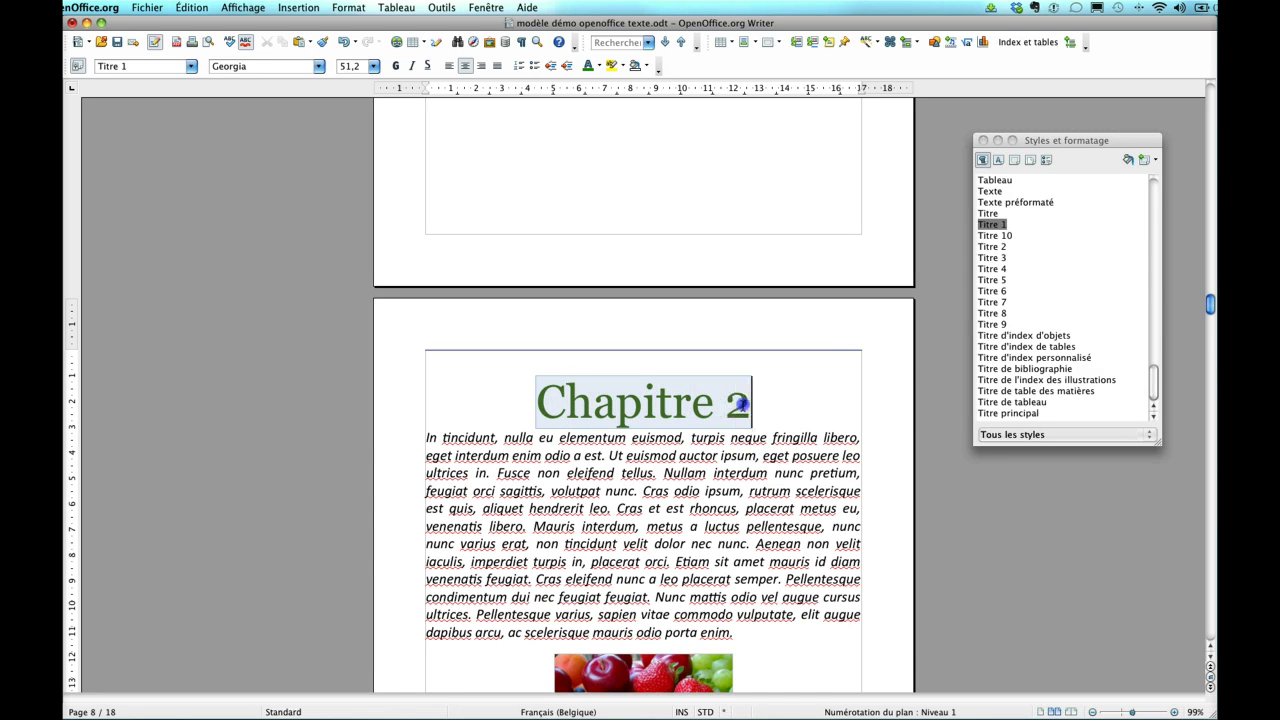
pyautogui.rightClick(990, 226)
pyautogui.click(1012, 245)
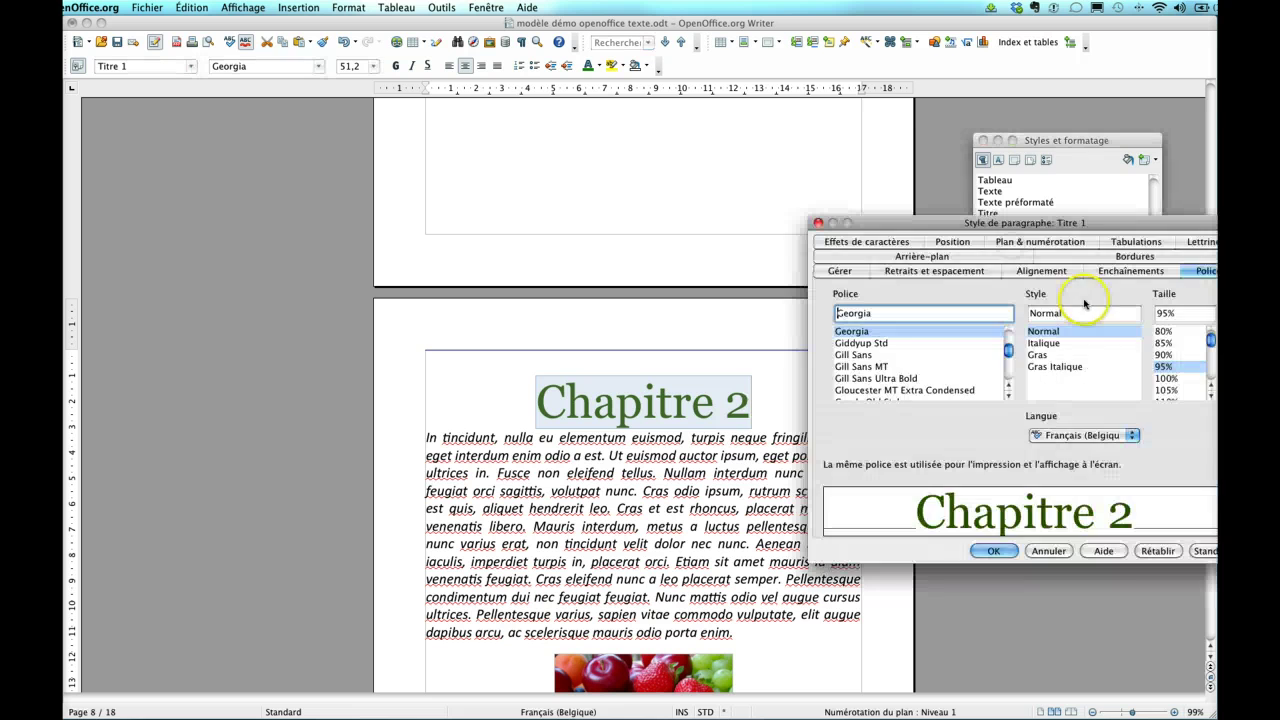
pyautogui.click(923, 272)
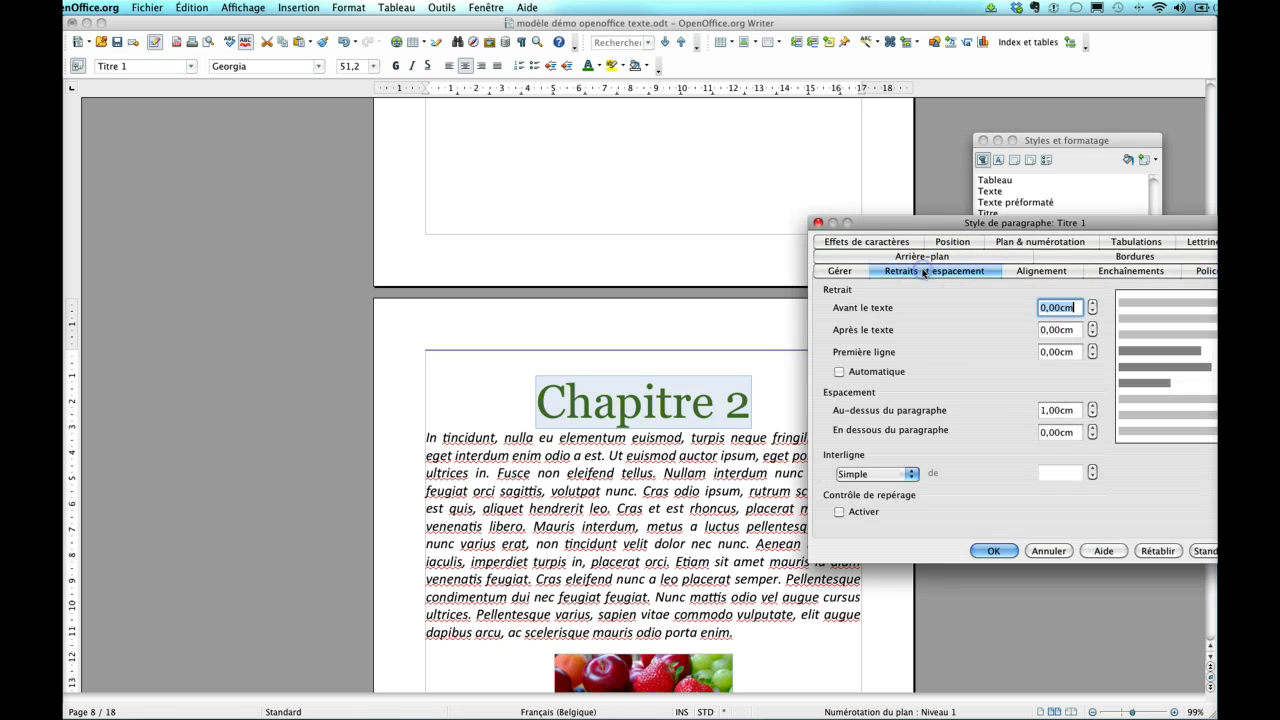
pyautogui.click(1043, 432)
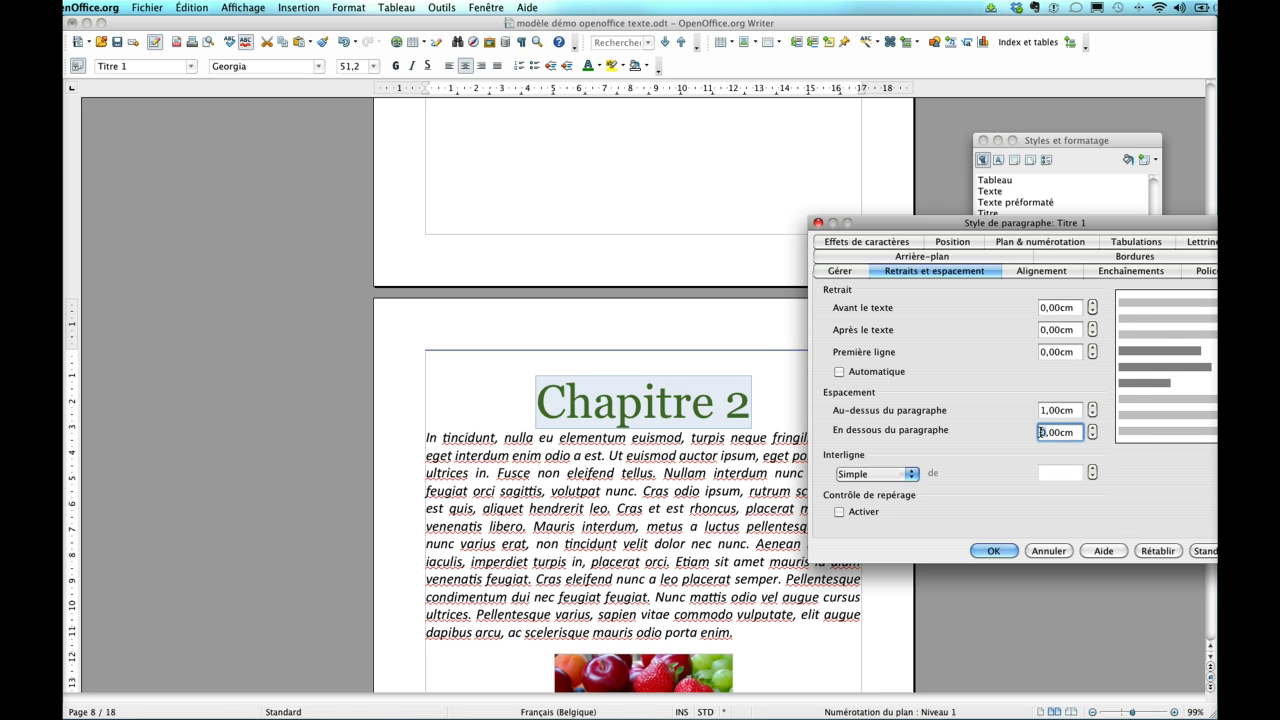
pyautogui.moveTo(1041, 432); pyautogui.dragTo(1079, 450)
pyautogui.write('2')
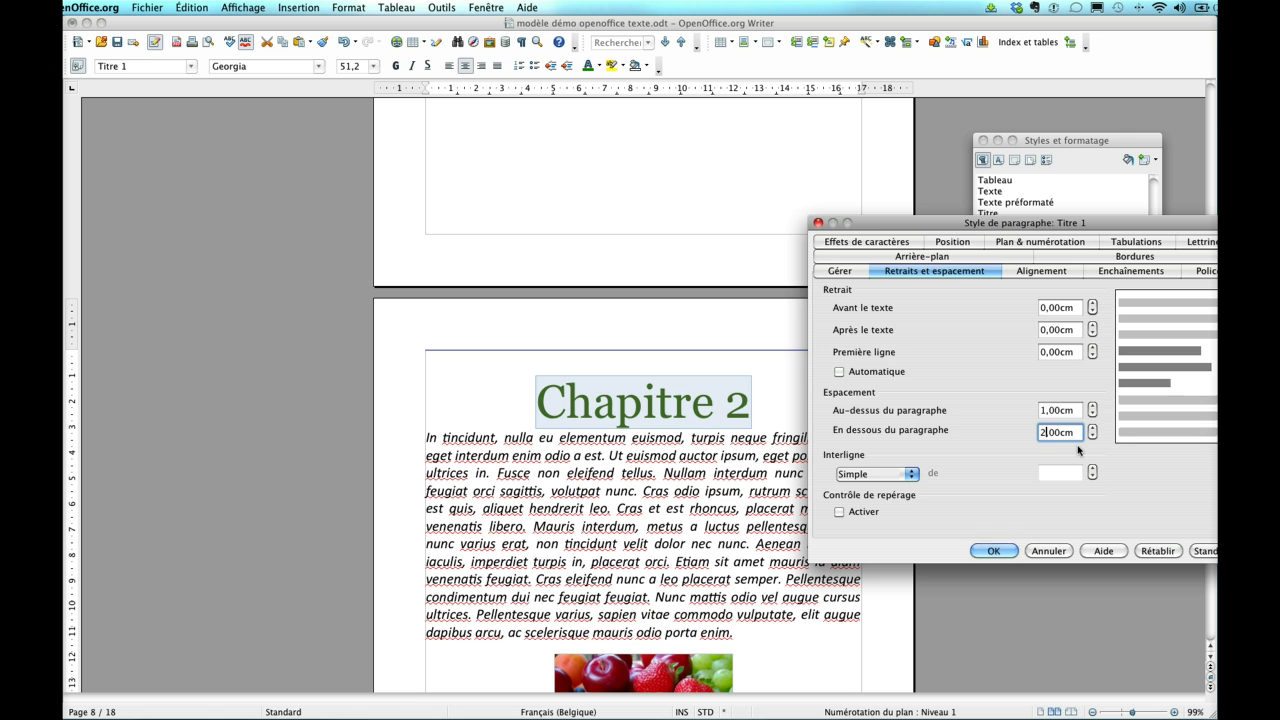
pyautogui.click(993, 551)
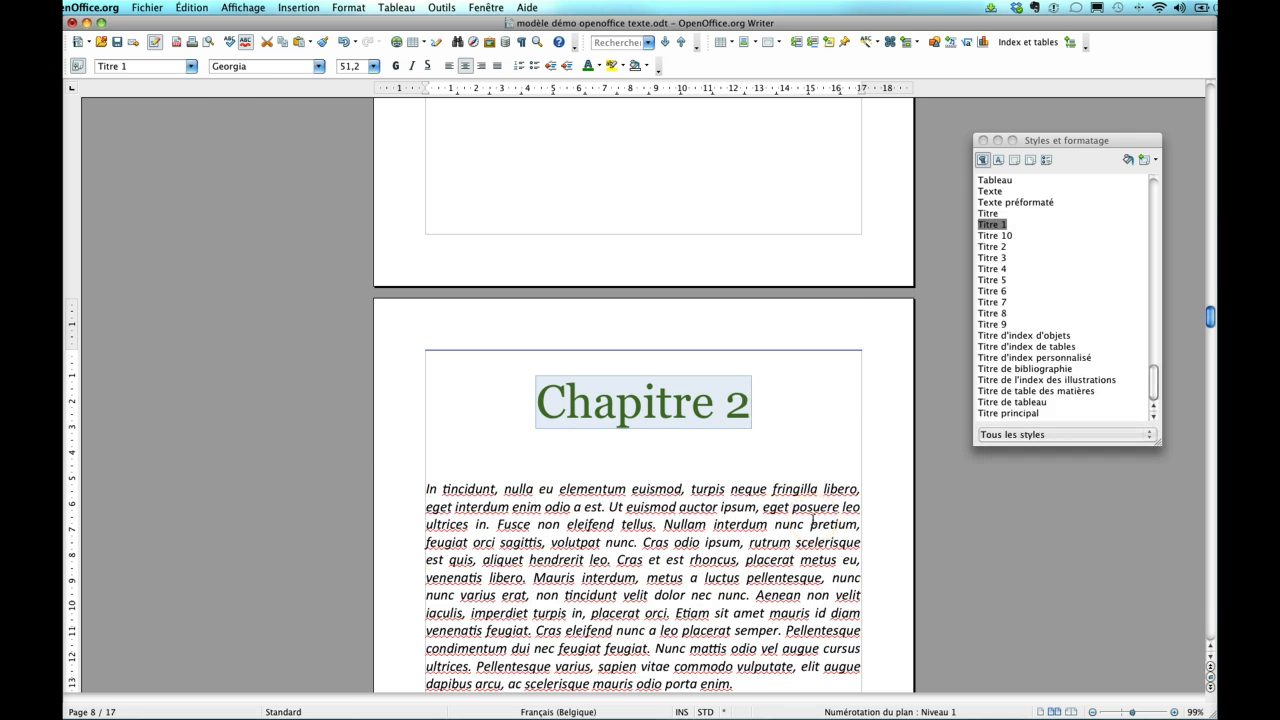
# Step: Review the chapter headings, subtitles and front pages throughout the document to check the modified heading styles
pyautogui.scroll(10, 812, 521)
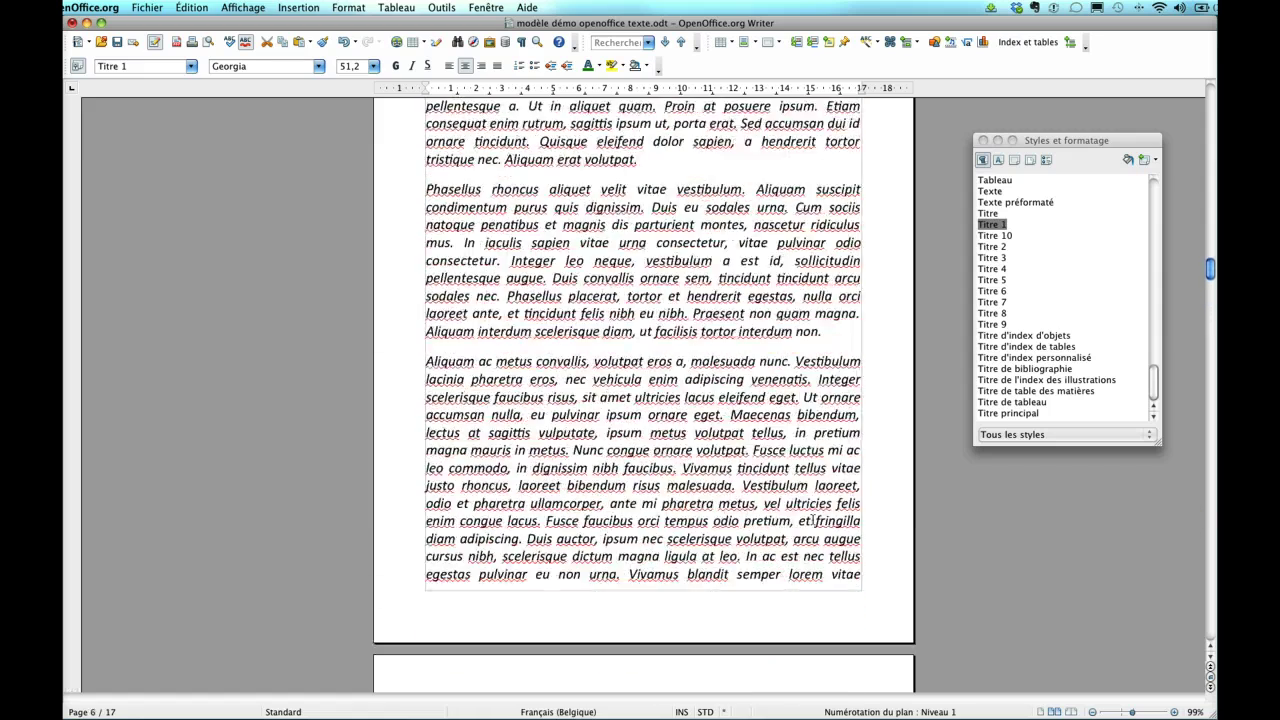
pyautogui.scroll(10, 812, 521)
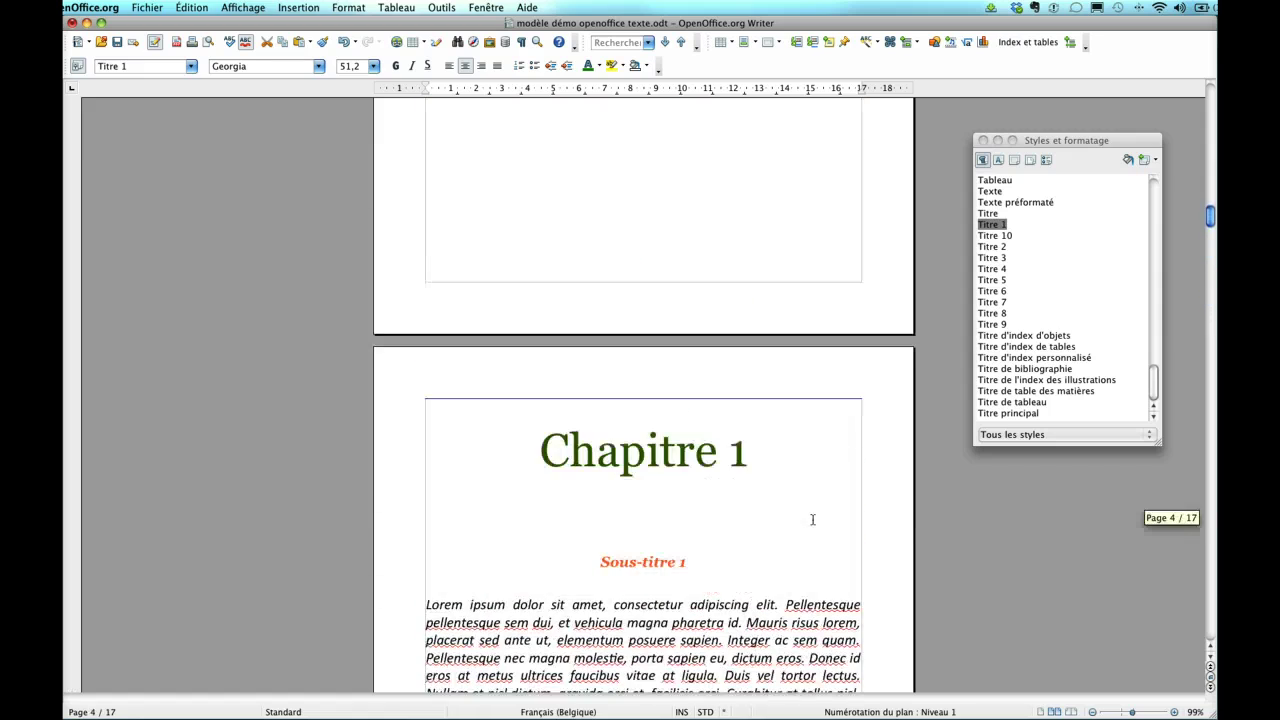
pyautogui.scroll(3, 812, 520)
pyautogui.scroll(-15, 812, 520)
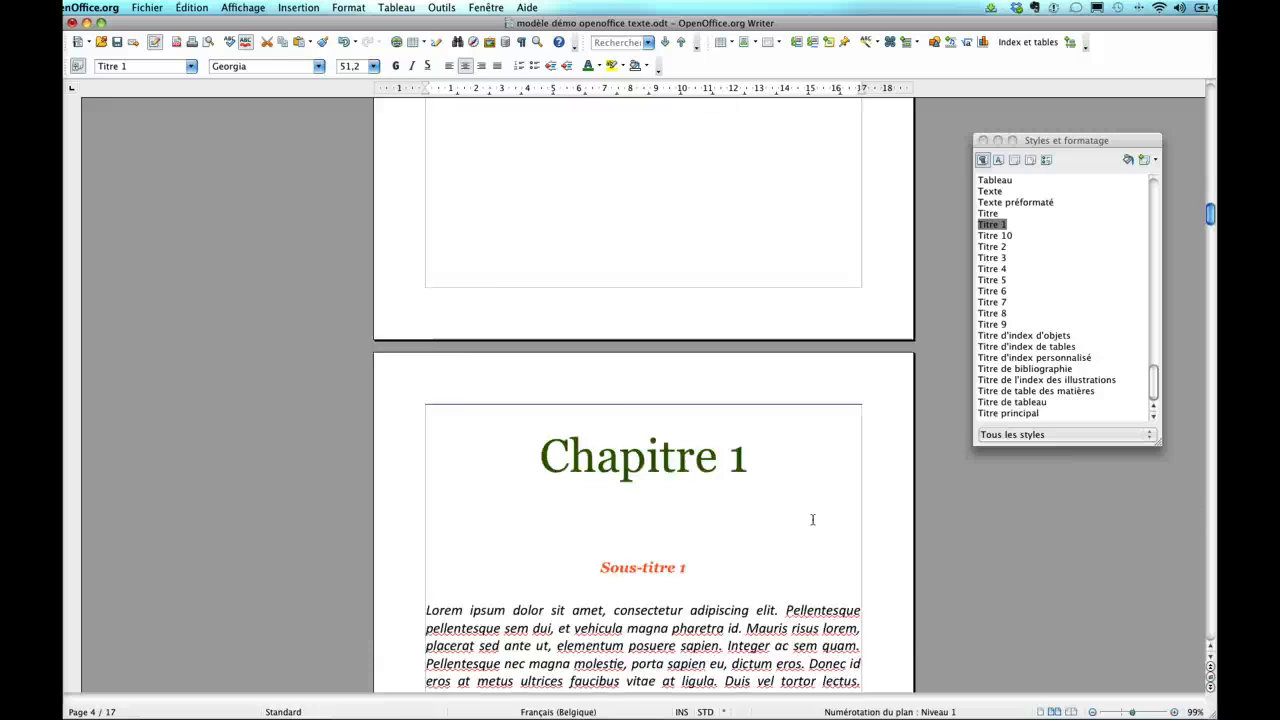
pyautogui.scroll(-10, 812, 521)
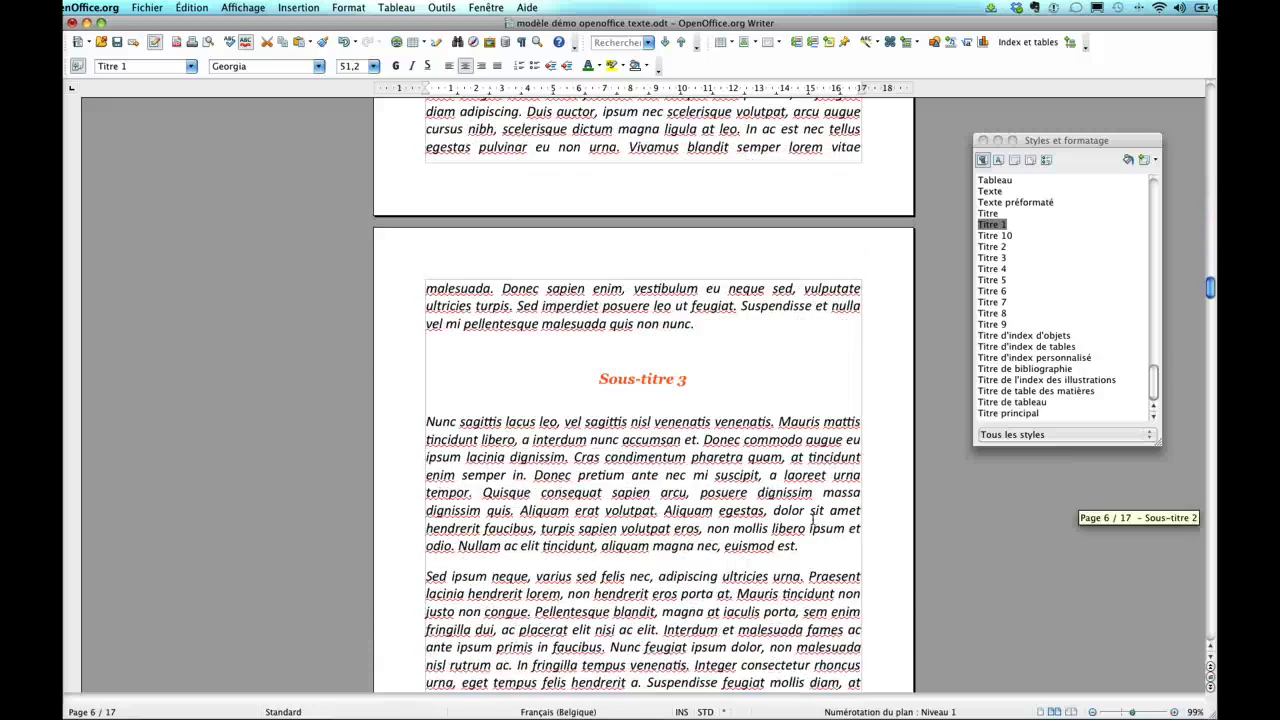
pyautogui.scroll(-10, 812, 520)
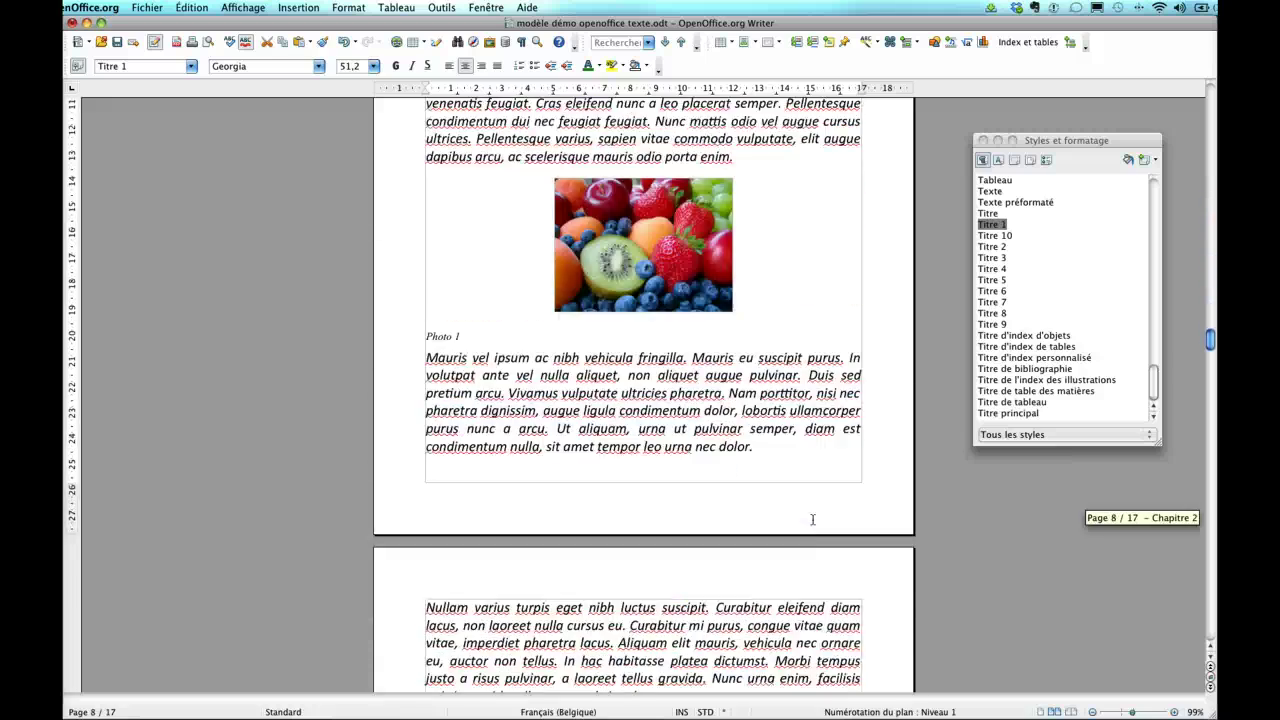
pyautogui.scroll(-10, 812, 519)
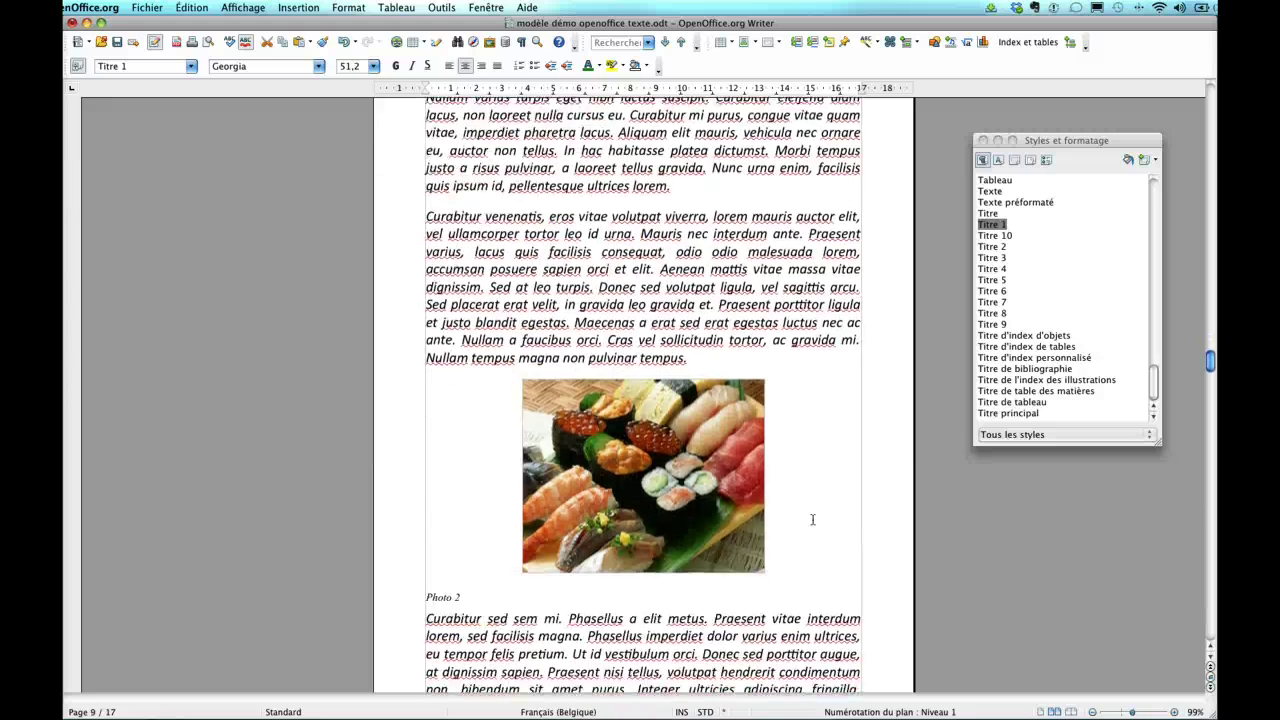
pyautogui.scroll(-10, 812, 519)
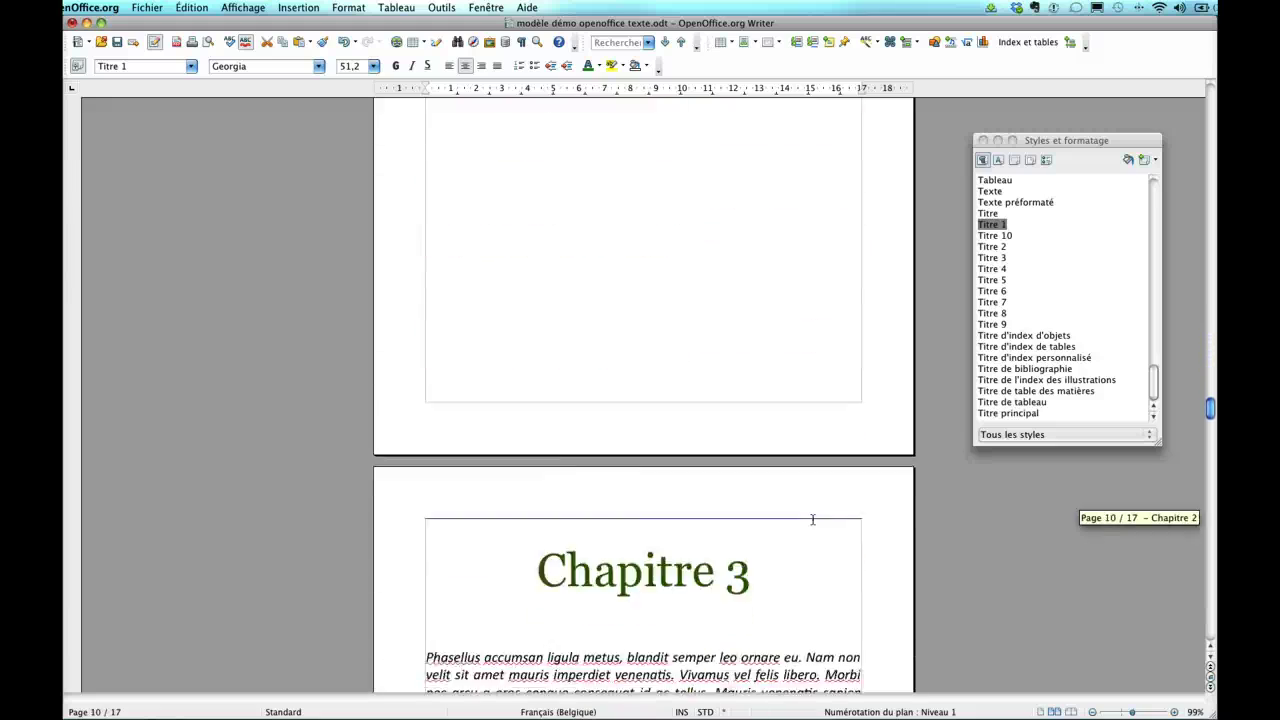
pyautogui.scroll(-15, 814, 518)
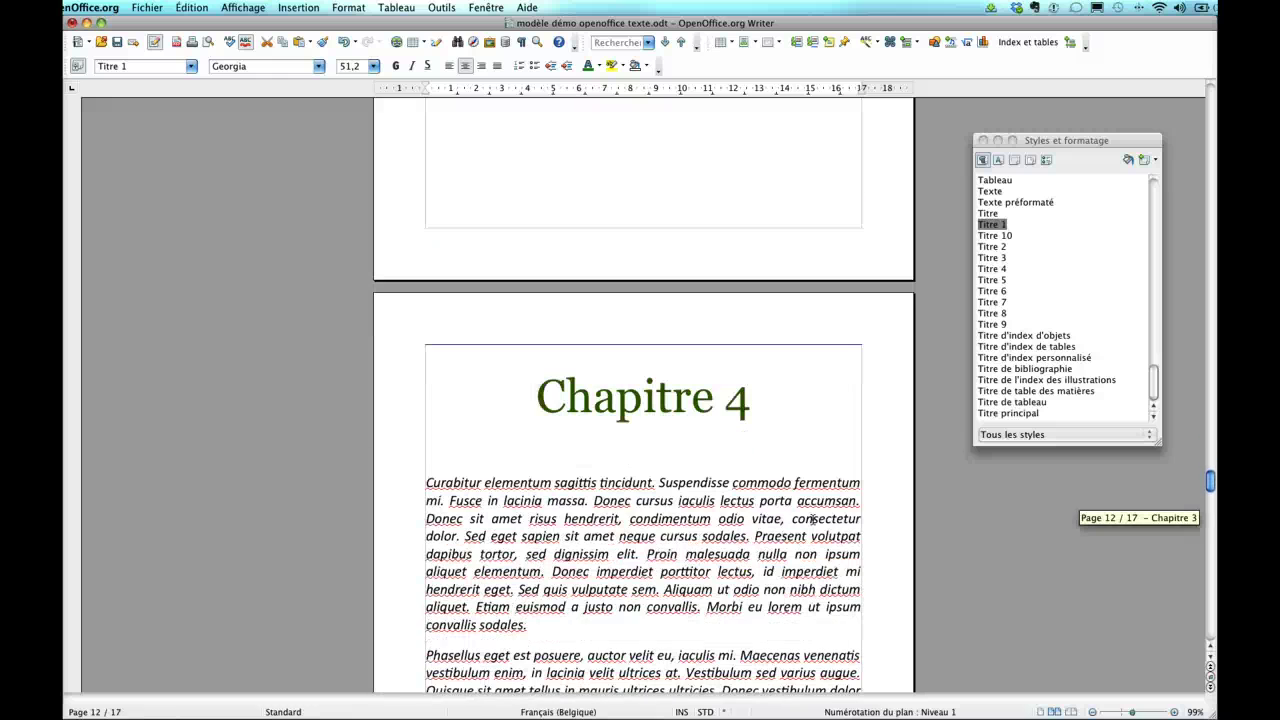
pyautogui.scroll(20, 814, 518)
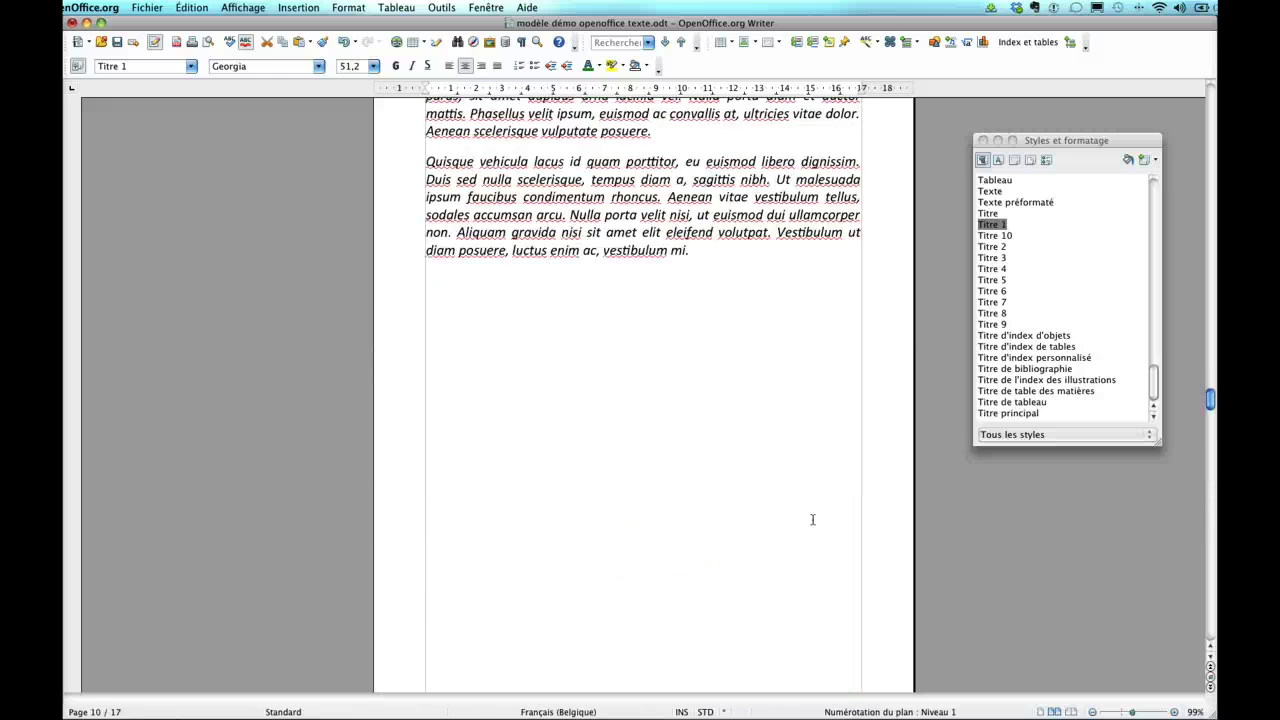
pyautogui.scroll(20, 812, 518)
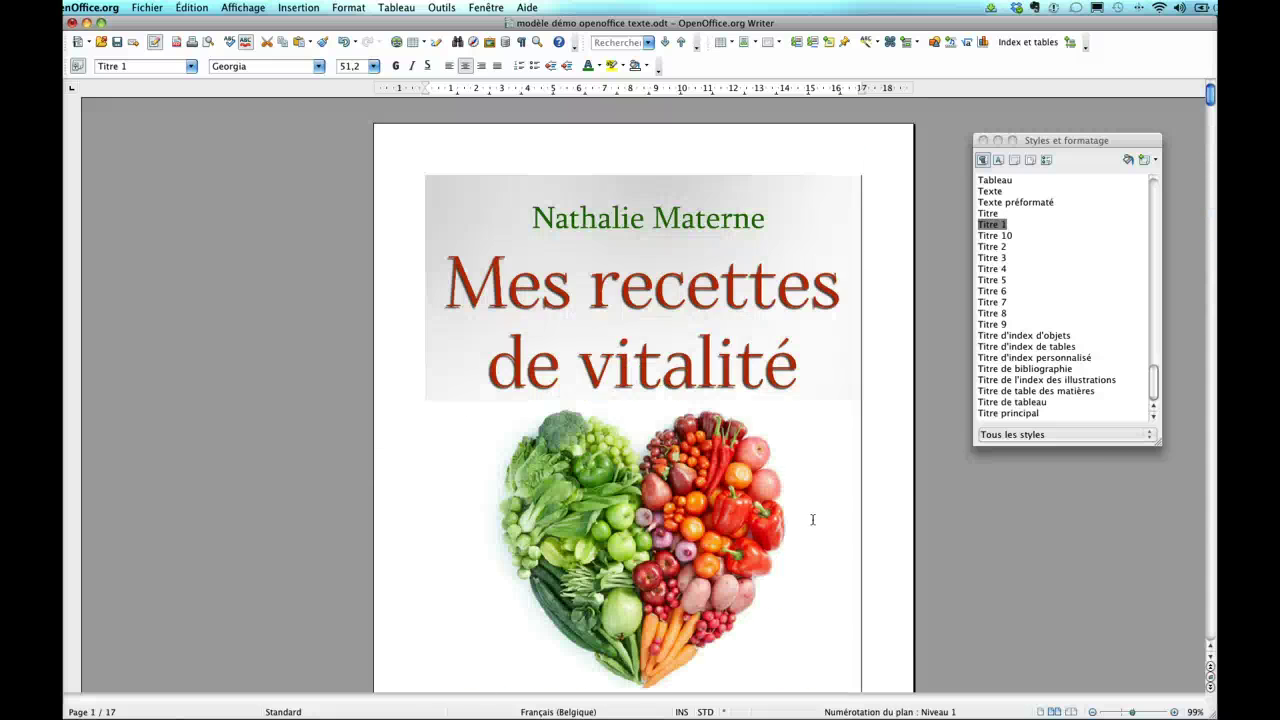
pyautogui.scroll(-15, 812, 519)
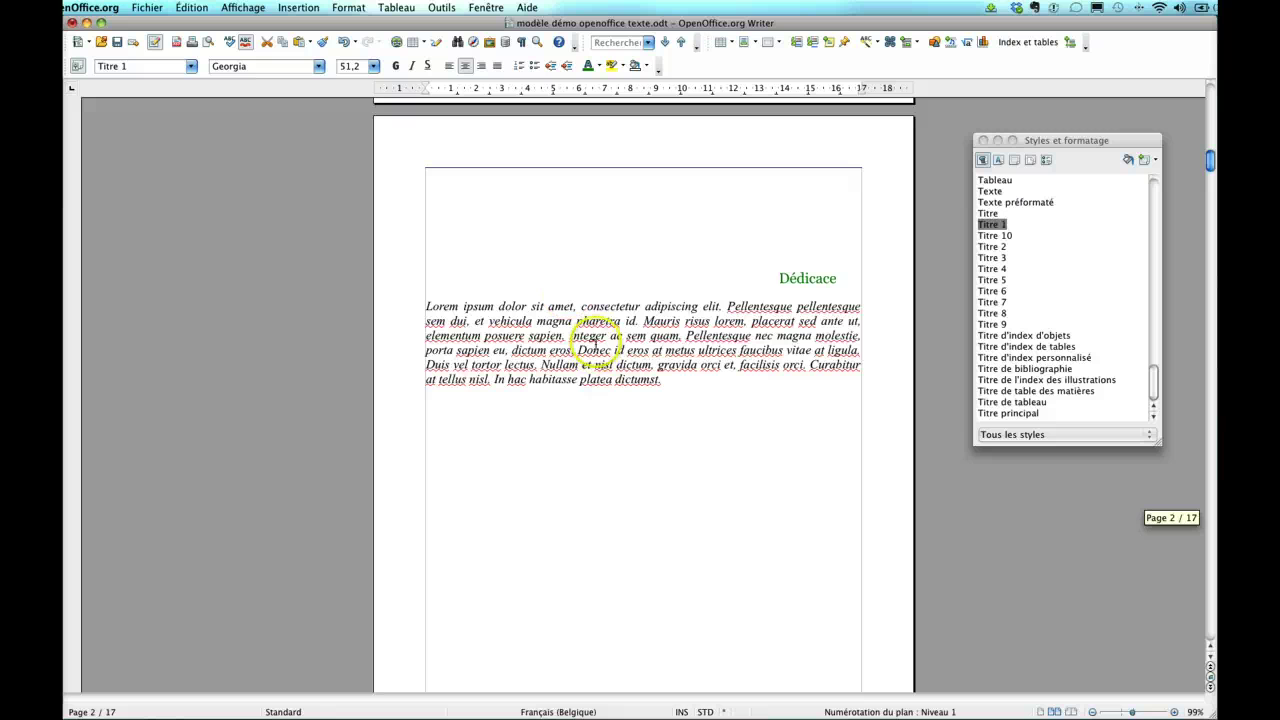
pyautogui.scroll(-8, 668, 355)
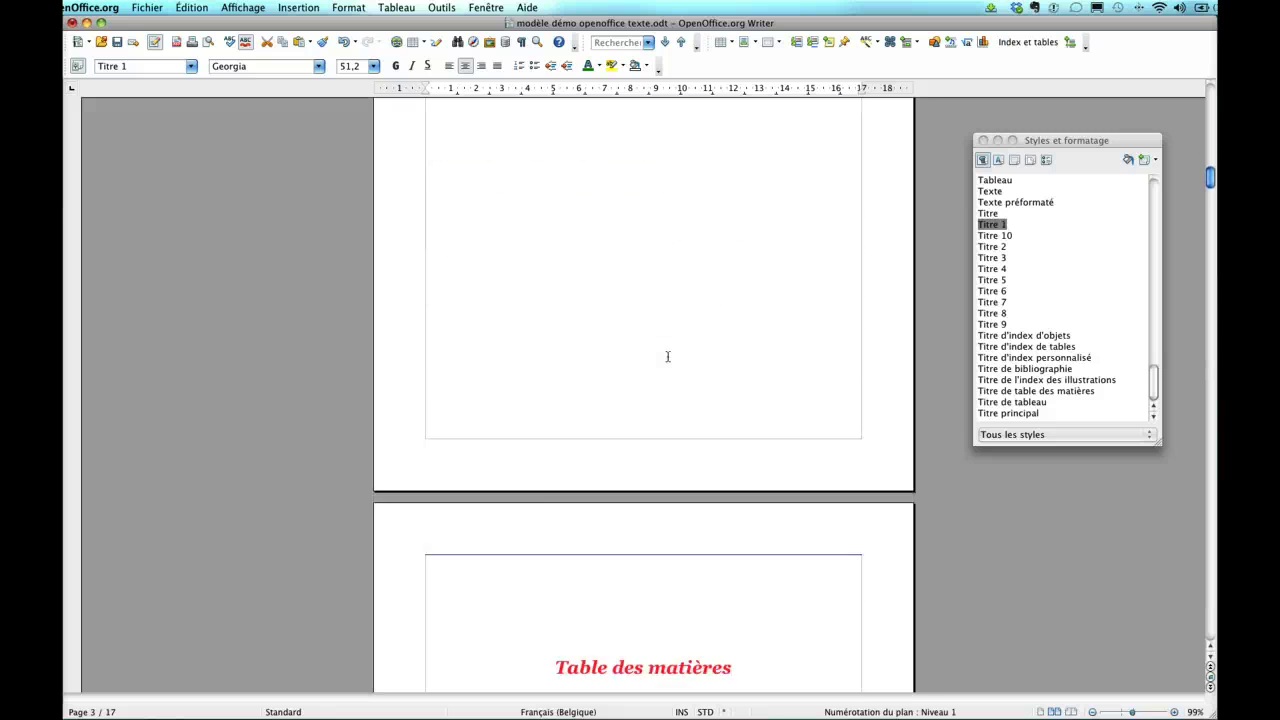
pyautogui.scroll(-12, 668, 356)
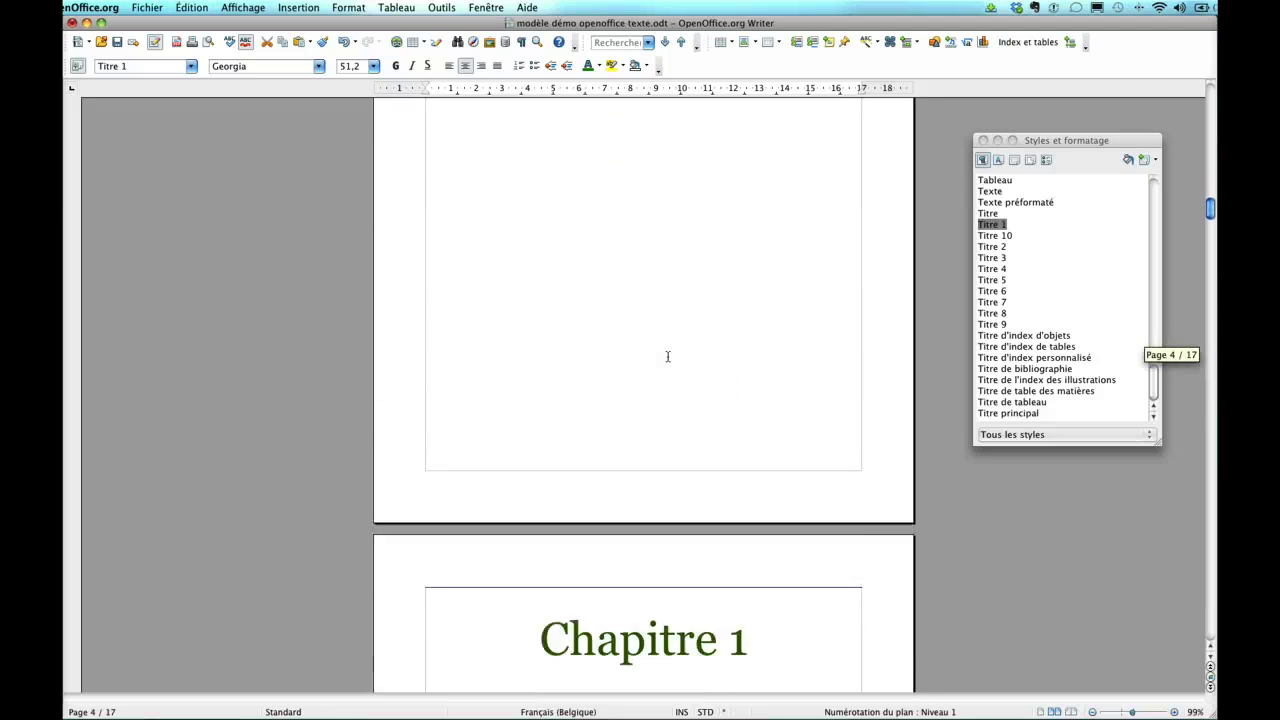
pyautogui.scroll(-5, 668, 356)
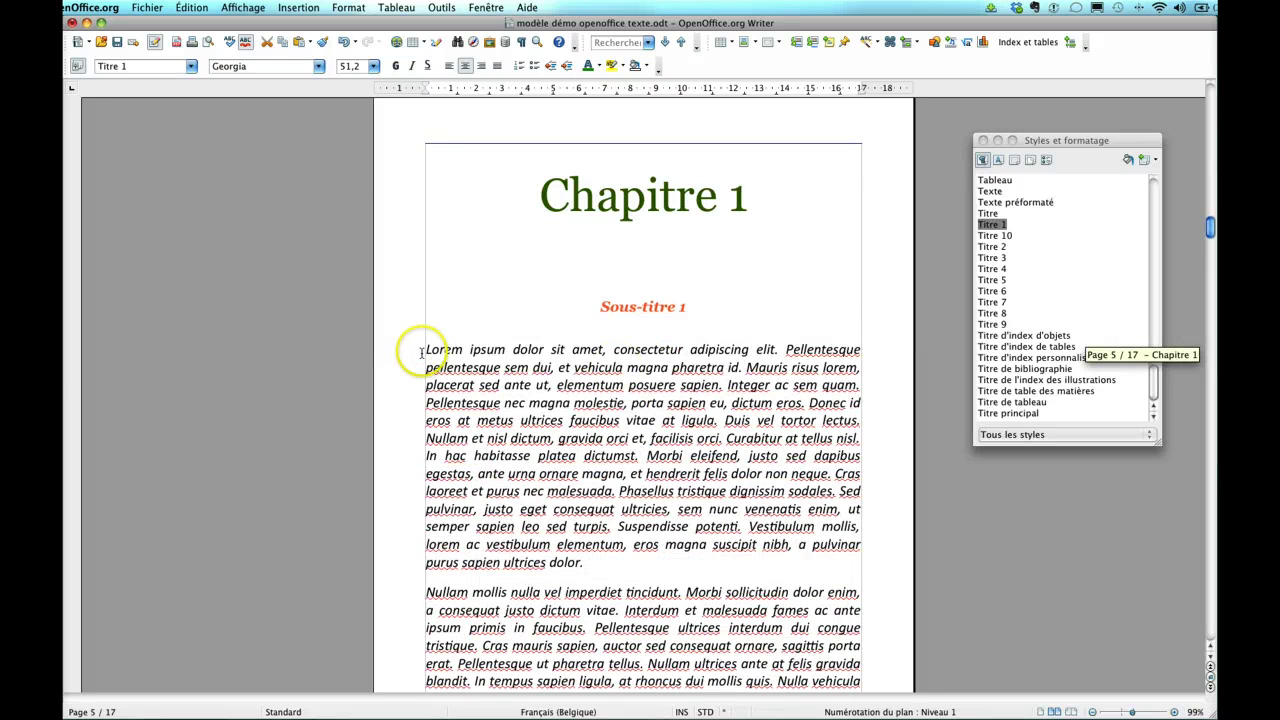
# Step: Modify the Corps de texte style of the first paragraph under "Sous-titre 1", setting its font to Georgia, Normal, 13pt
pyautogui.moveTo(424, 350); pyautogui.dragTo(604, 562)
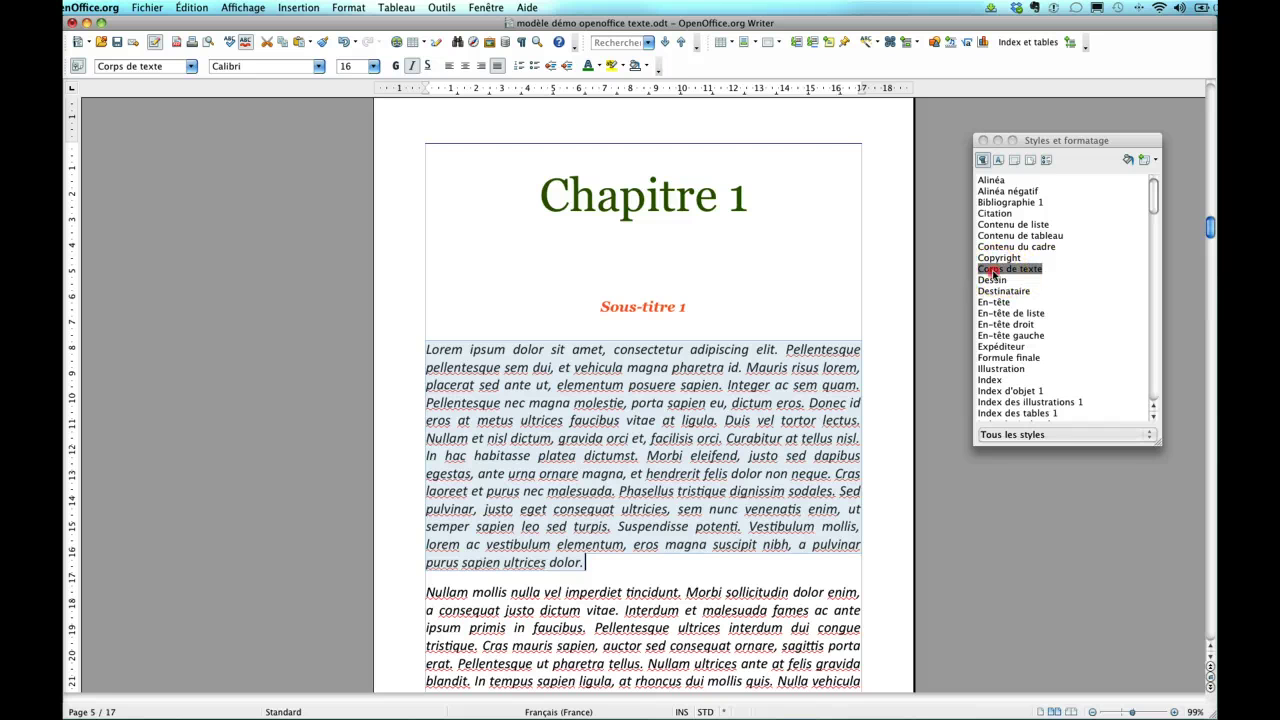
pyautogui.rightClick(1005, 270)
pyautogui.click(1014, 291)
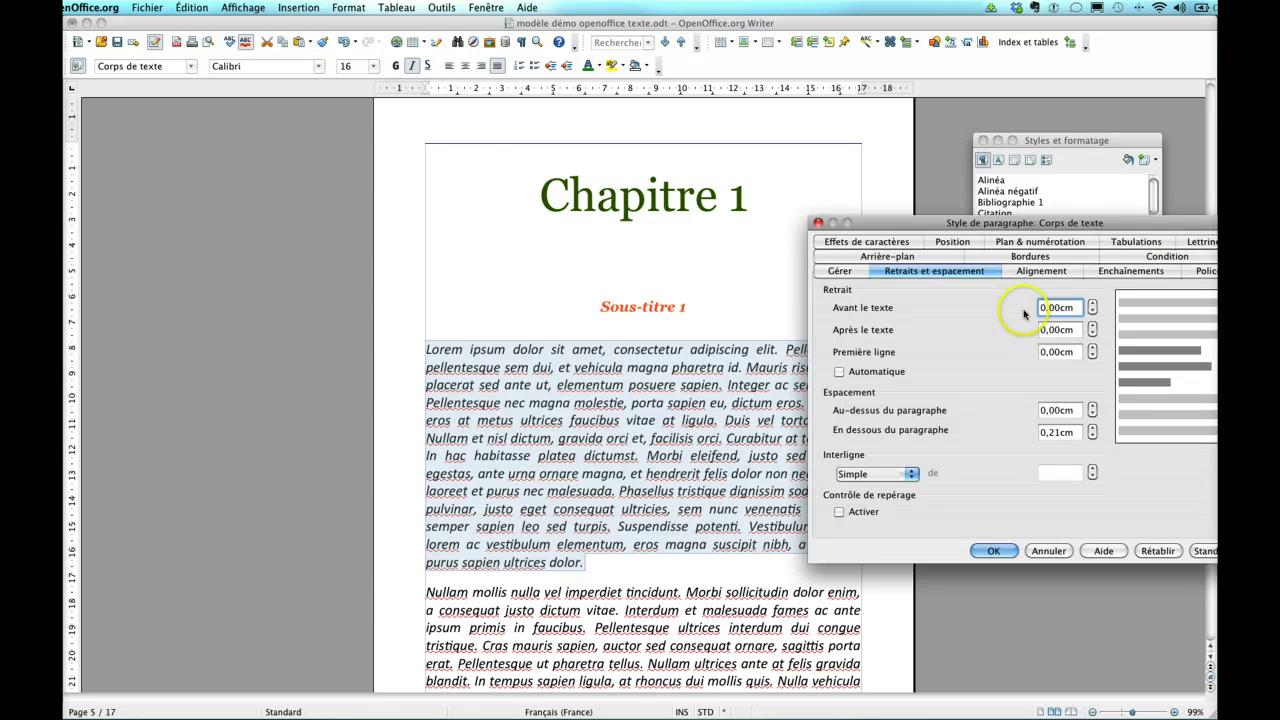
pyautogui.click(1200, 272)
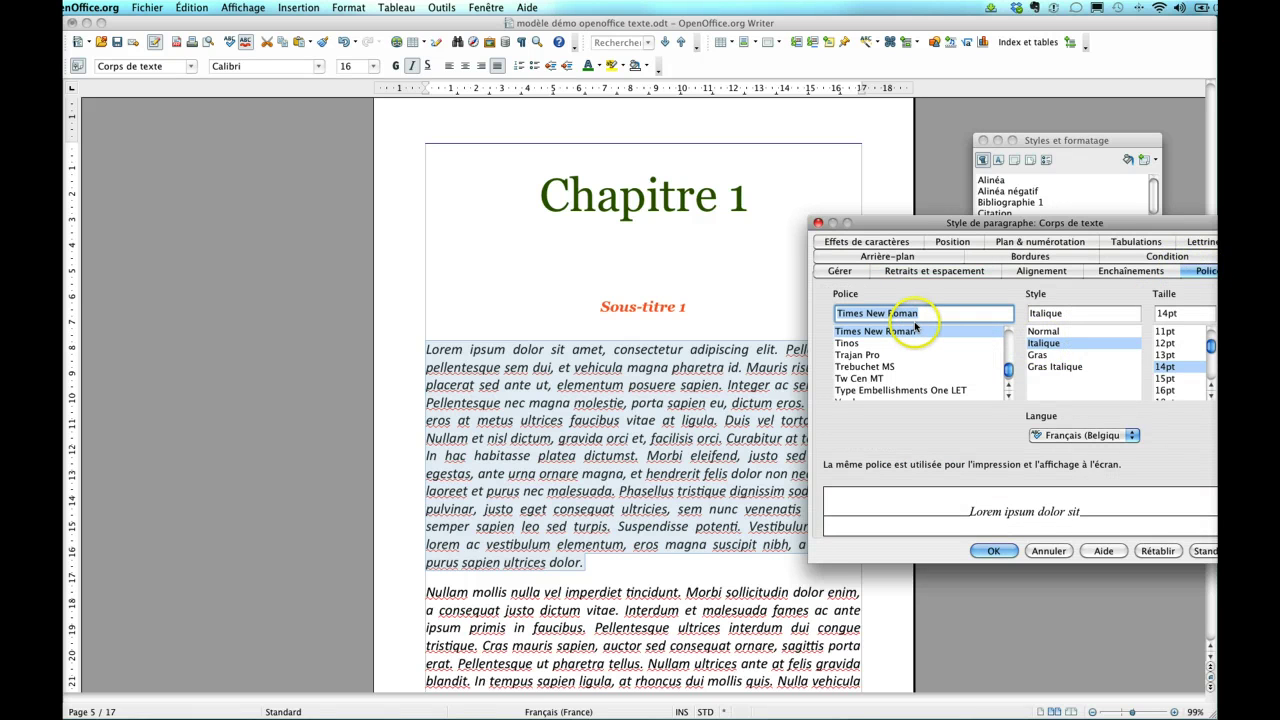
pyautogui.write('Georgia')
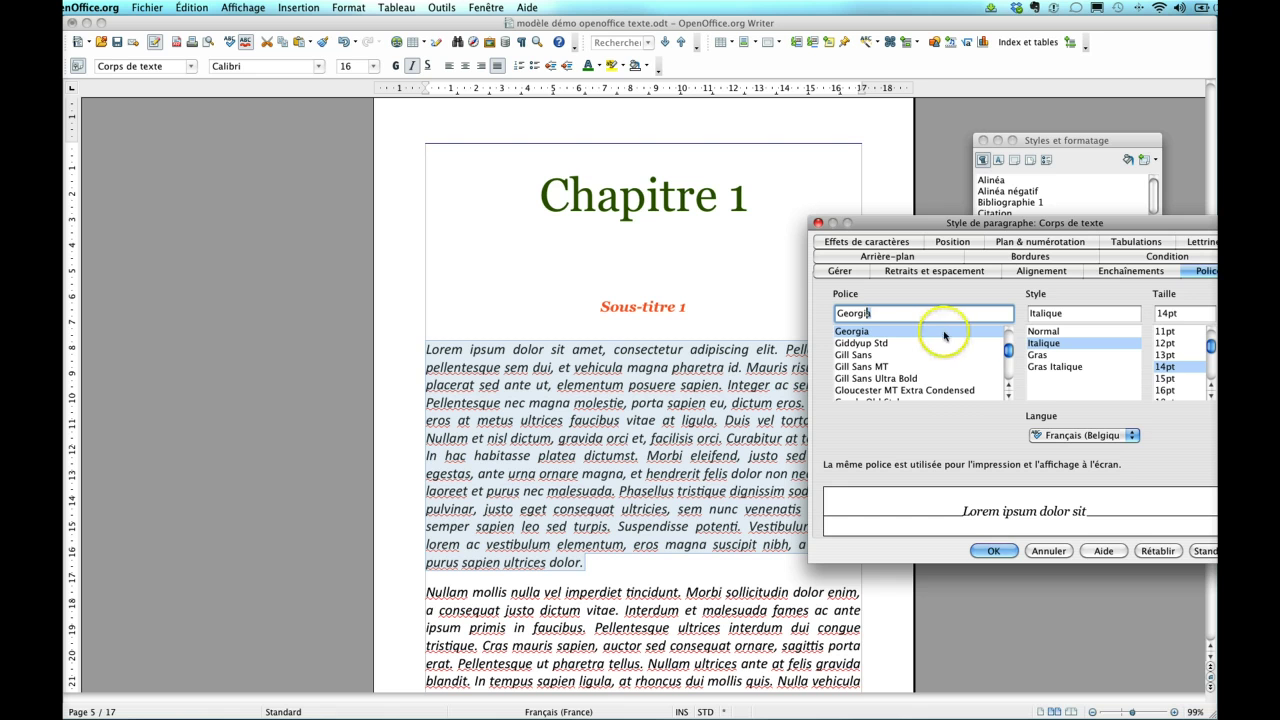
pyautogui.click(1164, 368)
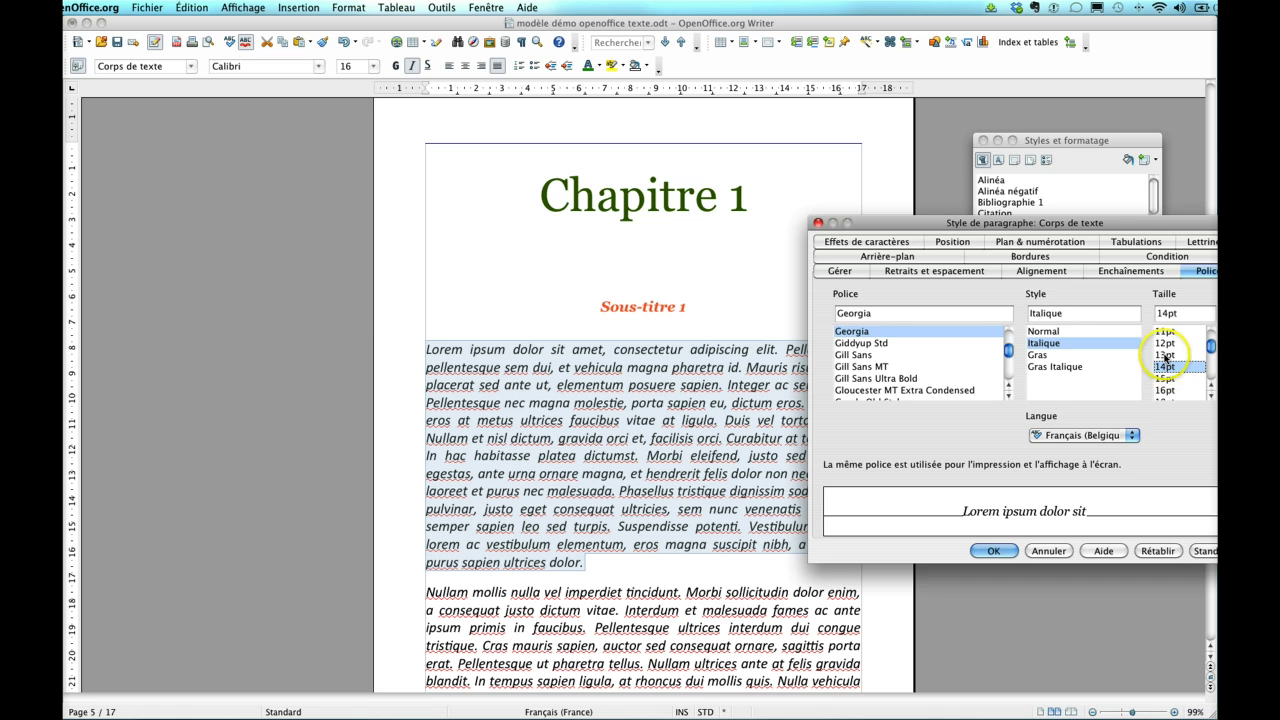
pyautogui.click(1165, 355)
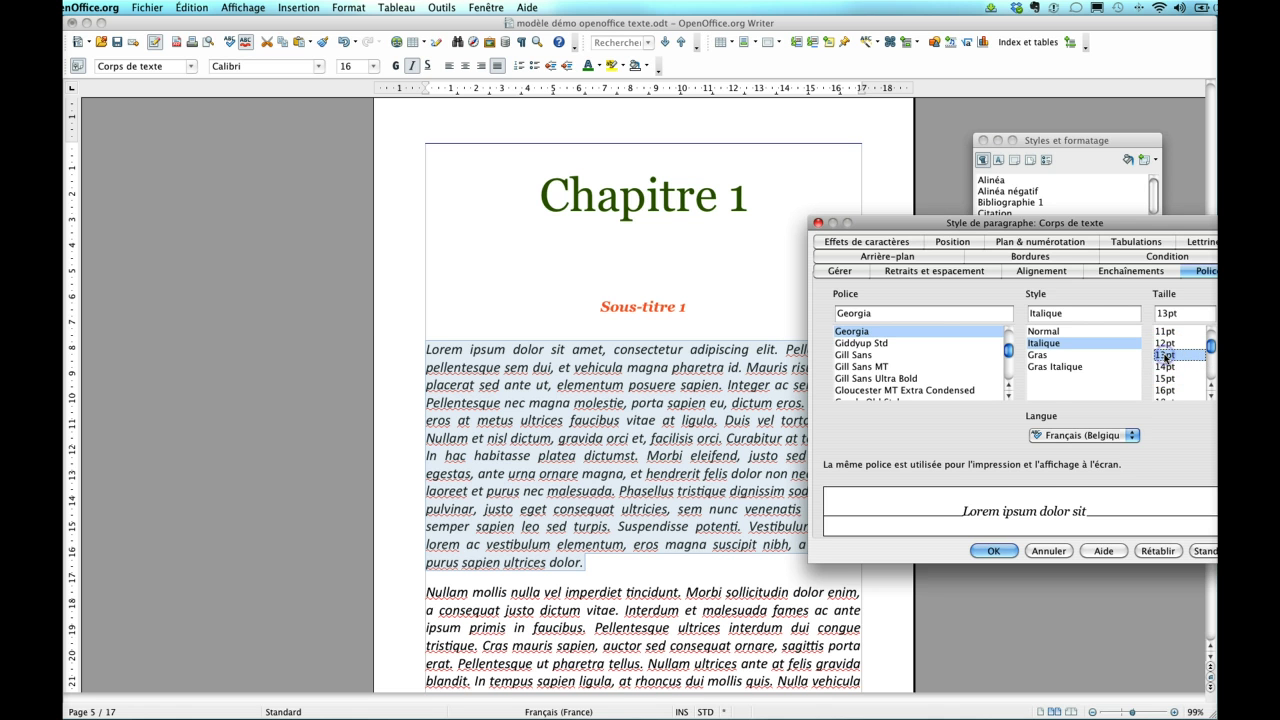
pyautogui.click(1048, 331)
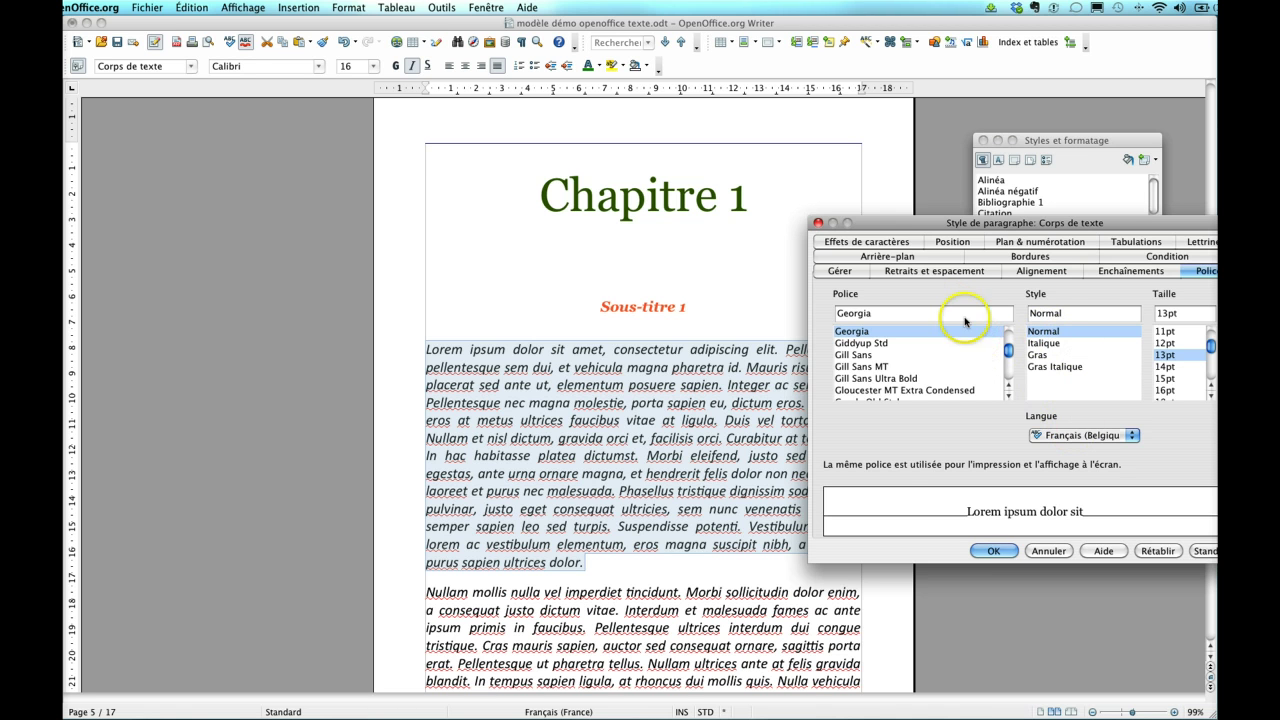
# Step: Set the Corps de texte style's first-line indent to 0.30 cm and its indent before the text to 0.50 cm
pyautogui.click(913, 271)
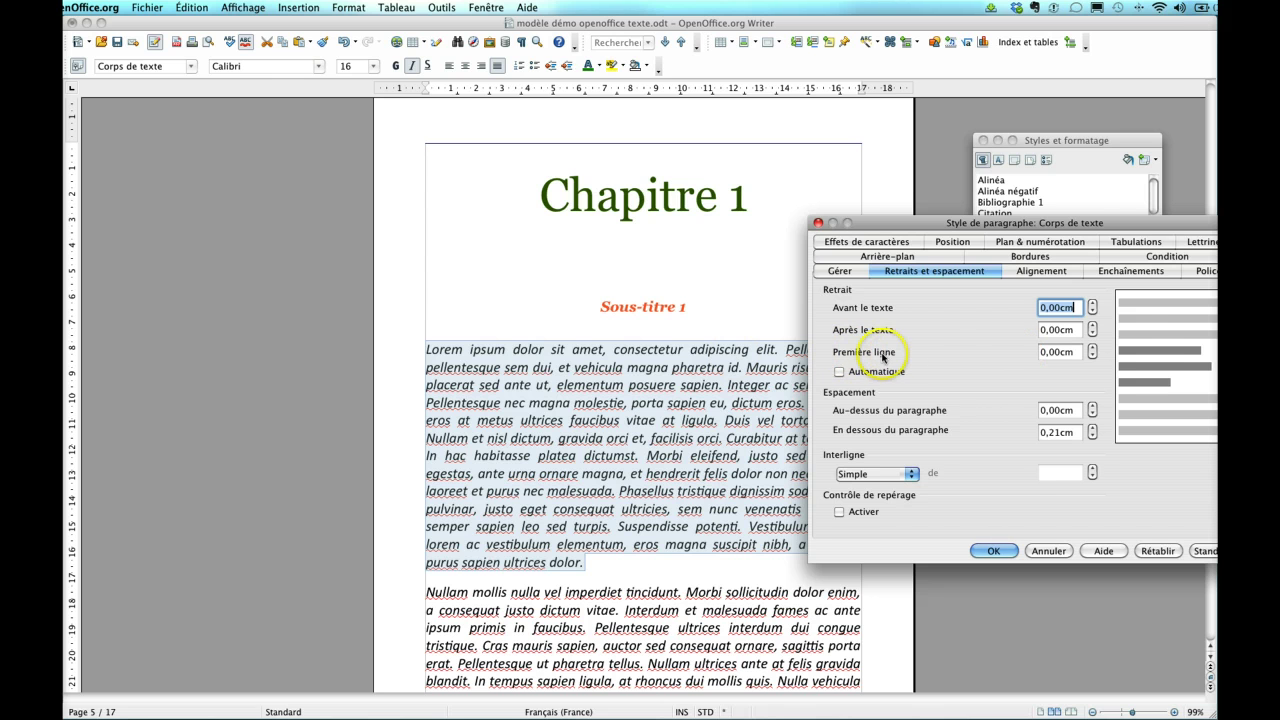
pyautogui.click(1093, 348)
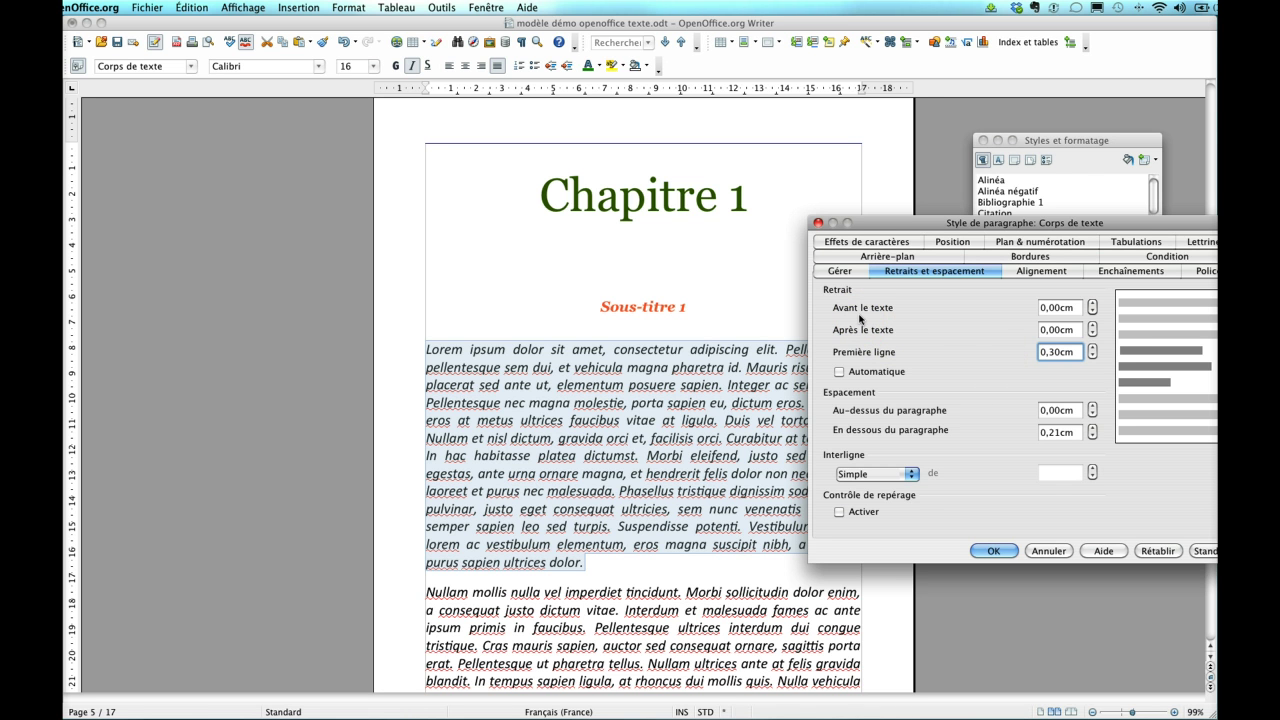
pyautogui.click(1093, 304)
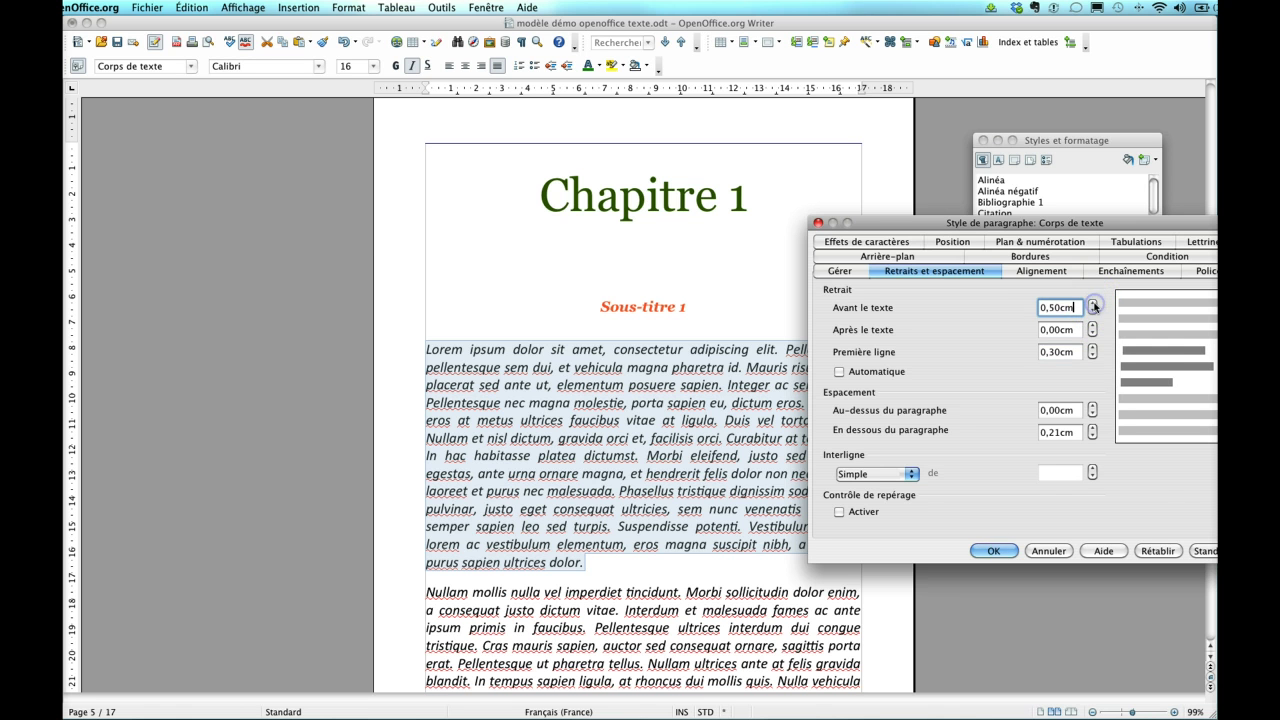
pyautogui.click(1093, 325)
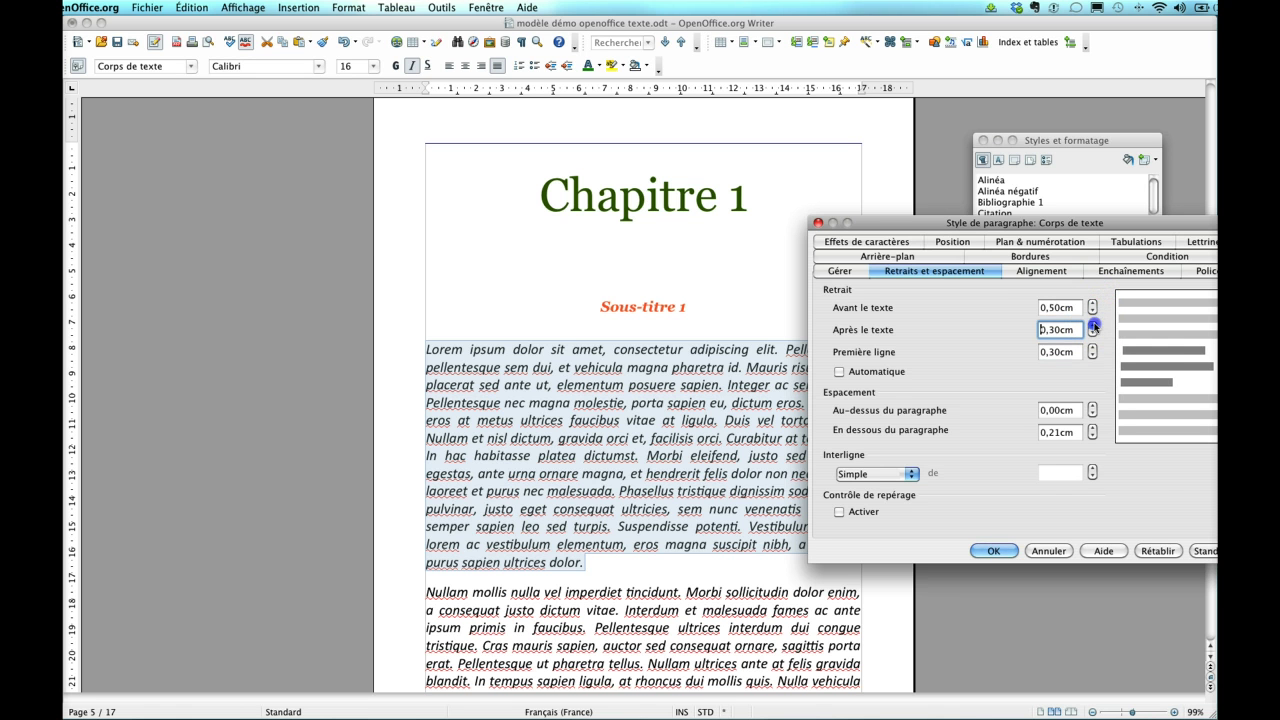
pyautogui.click(1068, 407)
pyautogui.click(1094, 334)
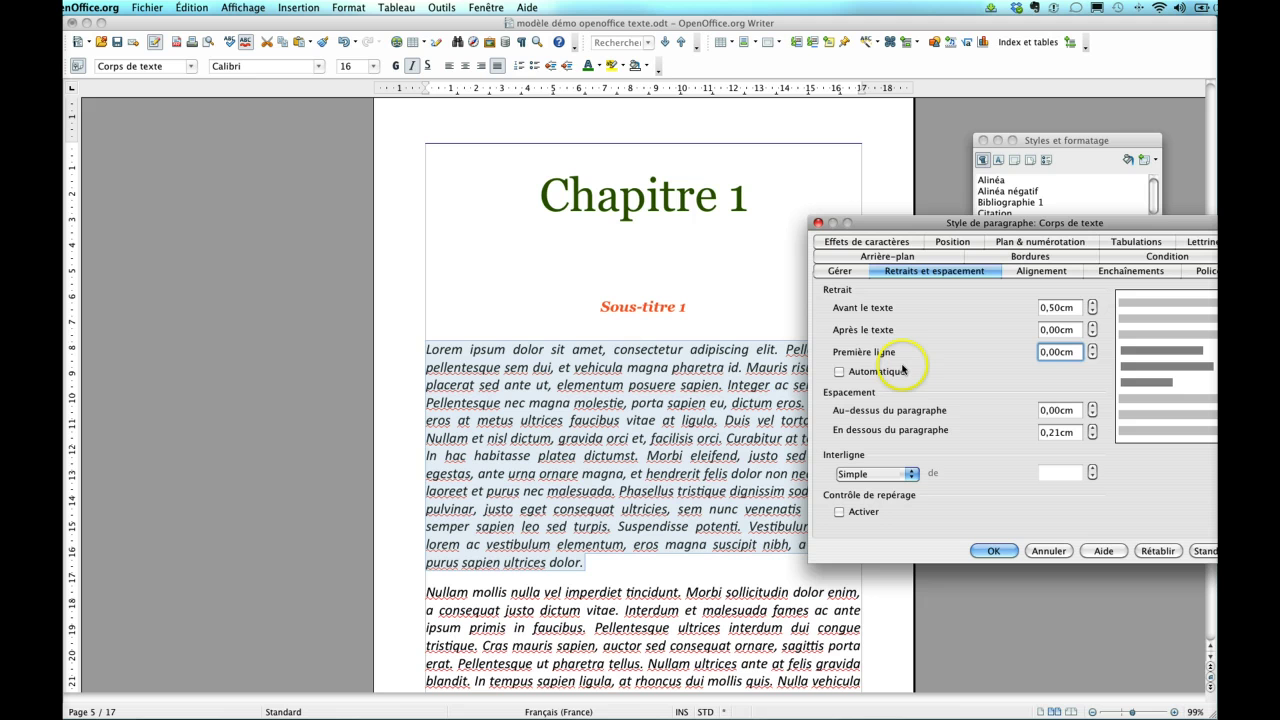
# Step: Set the Corps de texte style's indent before the text to 0.00 cm and its first-line indent to 0.30 cm
pyautogui.click(1093, 312)
pyautogui.click(1093, 312)
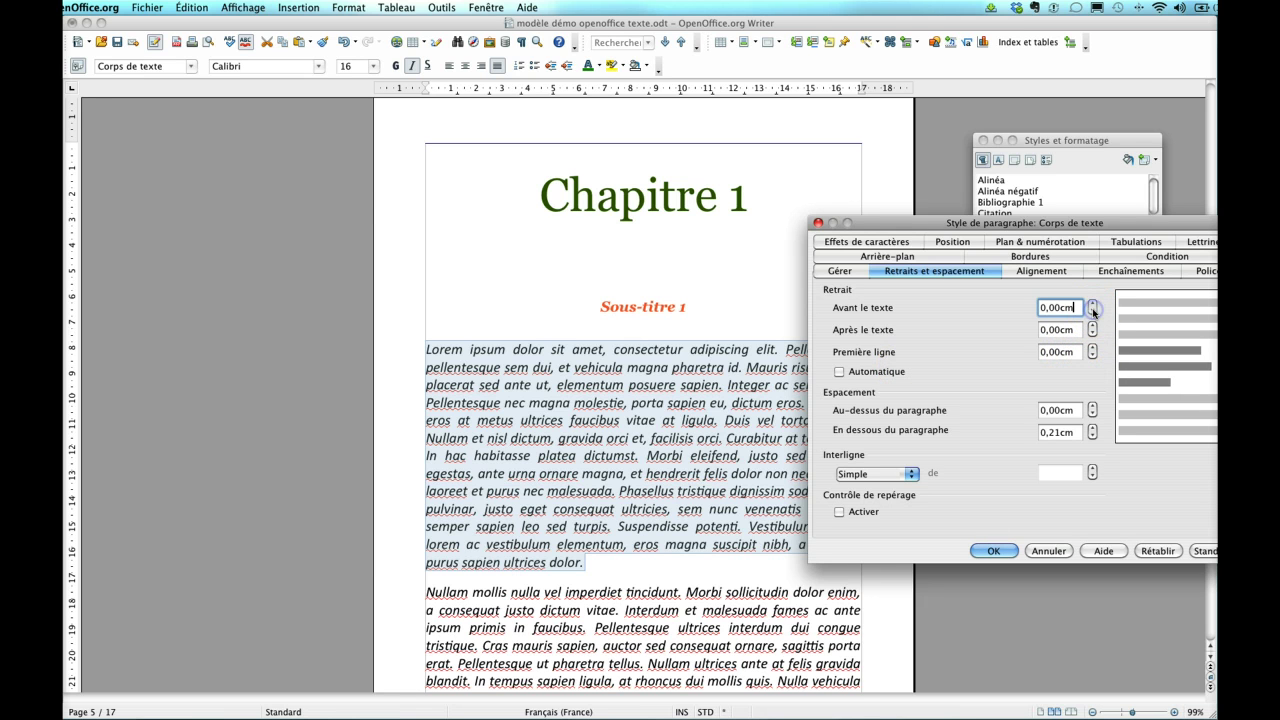
pyautogui.click(1093, 349)
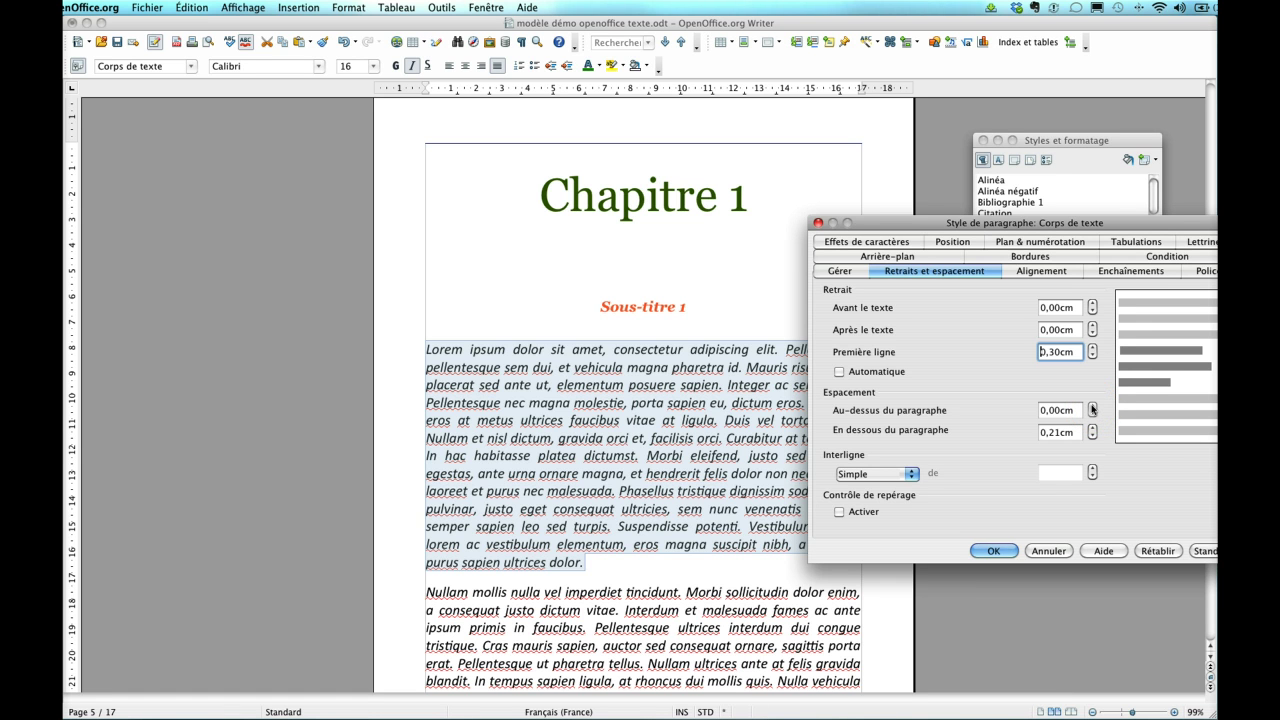
# Step: Set the Corps de texte style's spacing above and below the paragraph to 0.50 cm each and apply the style changes
pyautogui.doubleClick(1093, 406)
pyautogui.click(1093, 406)
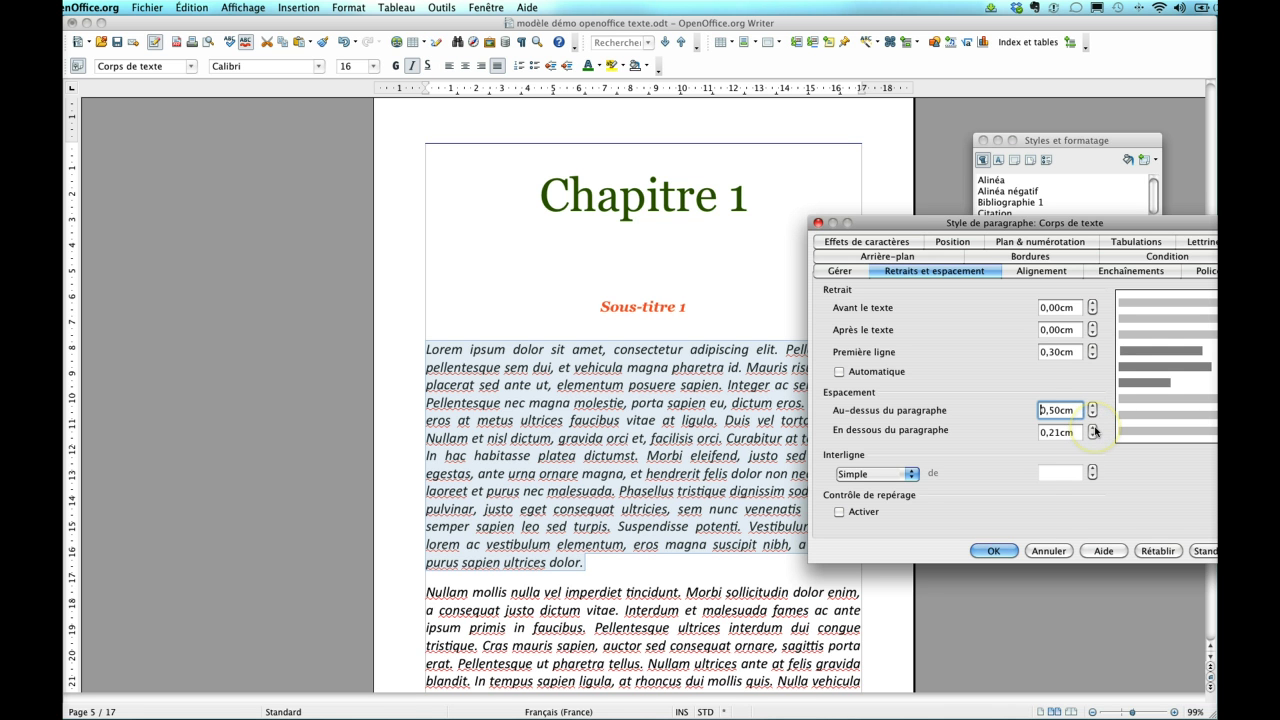
pyautogui.click(1094, 429)
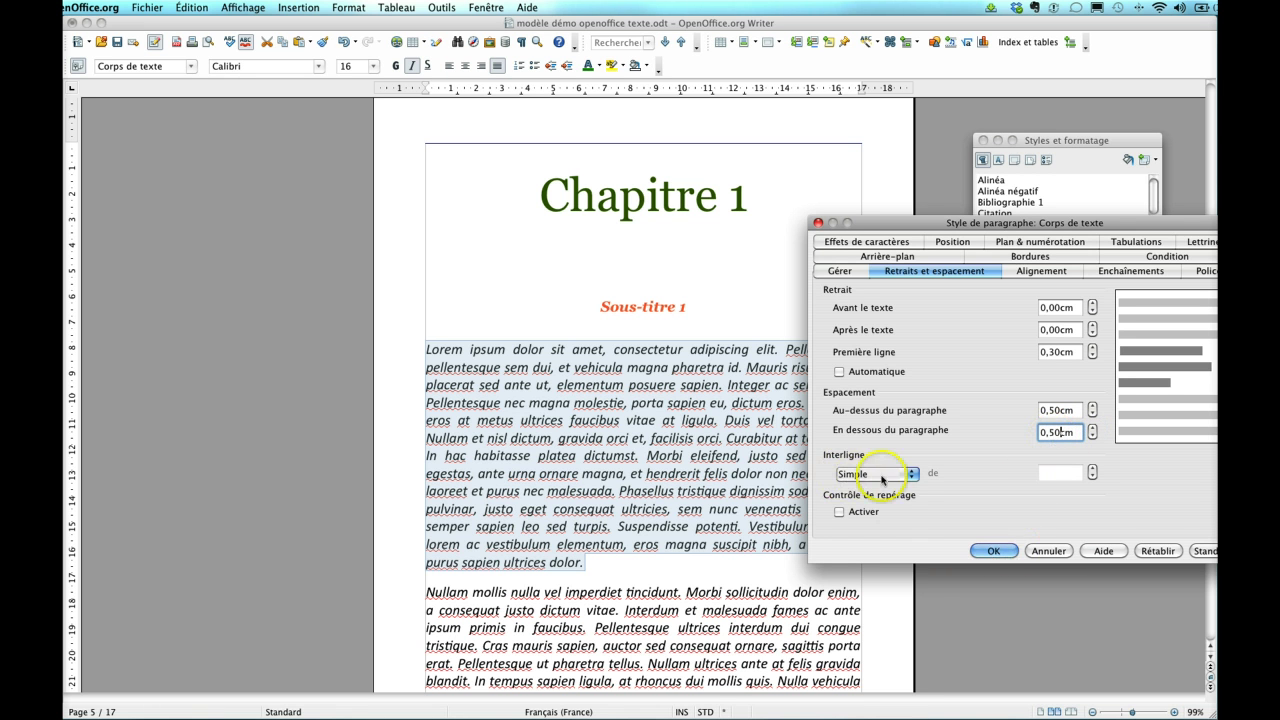
pyautogui.click(994, 552)
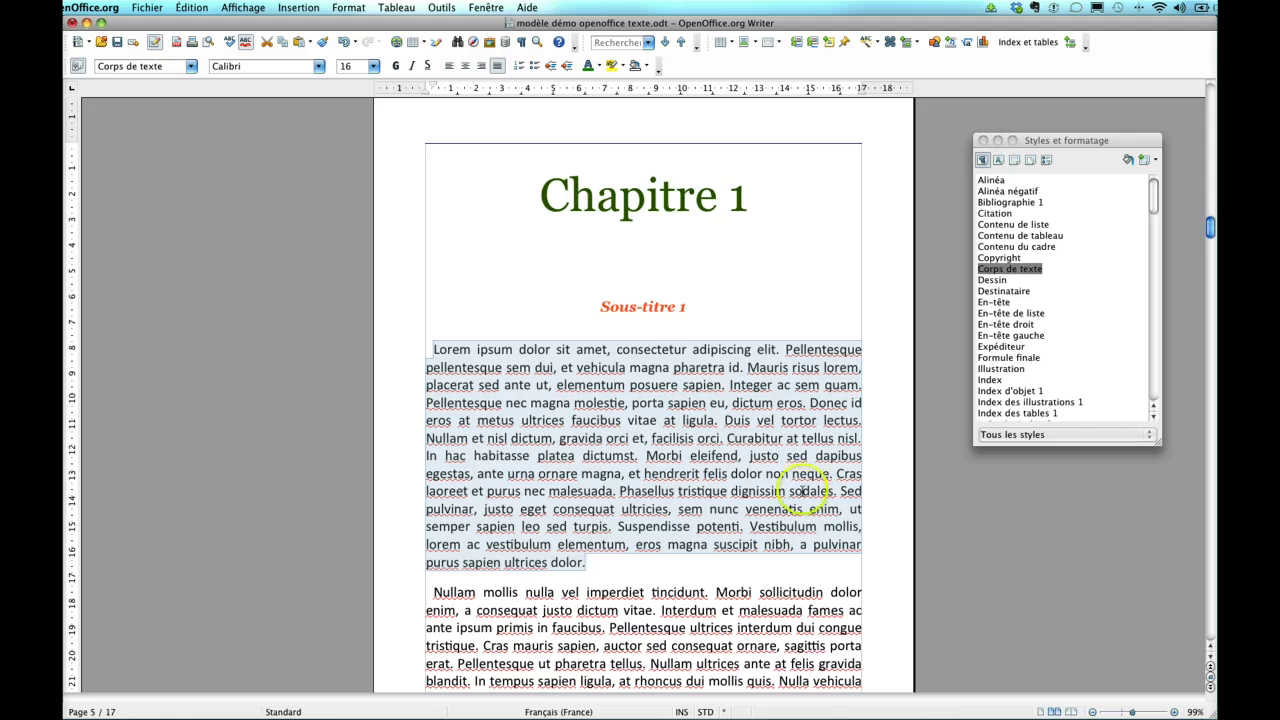
# Step: Modify the Corps de texte style of the first paragraph under "Sous-titre 1", setting its first-line indent to 0.50 cm
pyautogui.click(432, 349)
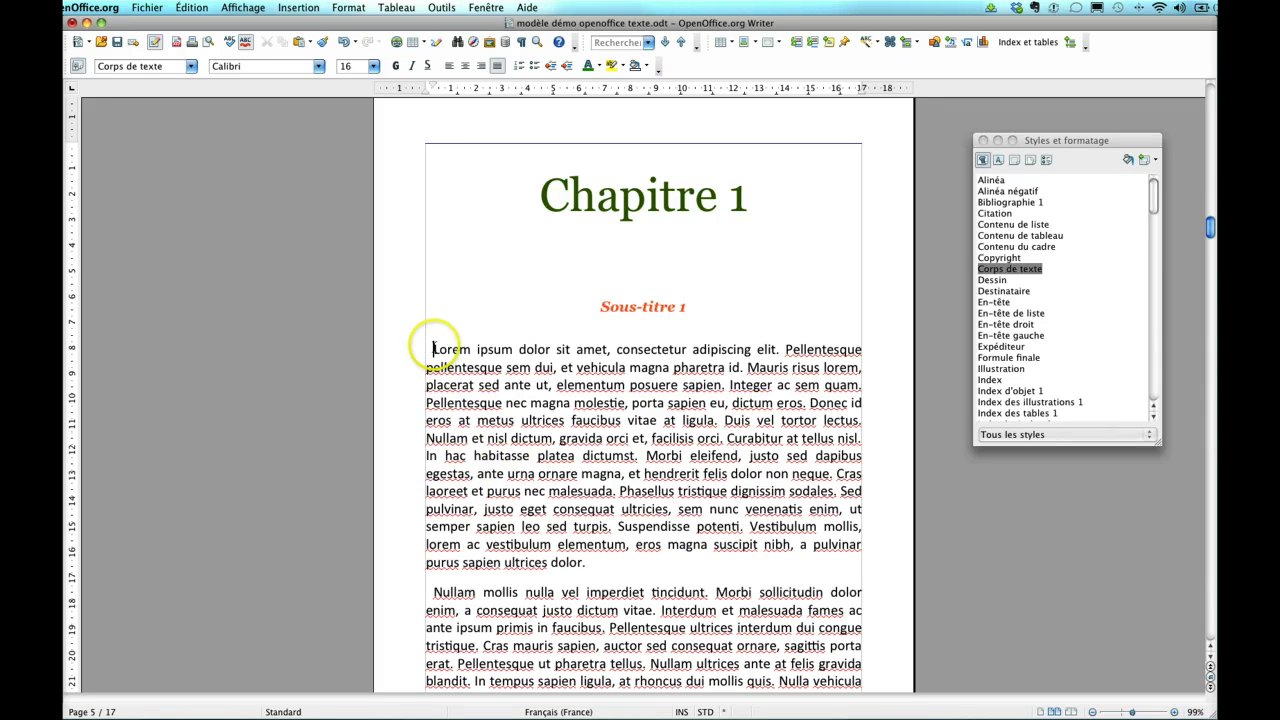
pyautogui.keyDown('shift'); pyautogui.click(584, 562); pyautogui.keyUp('shift')
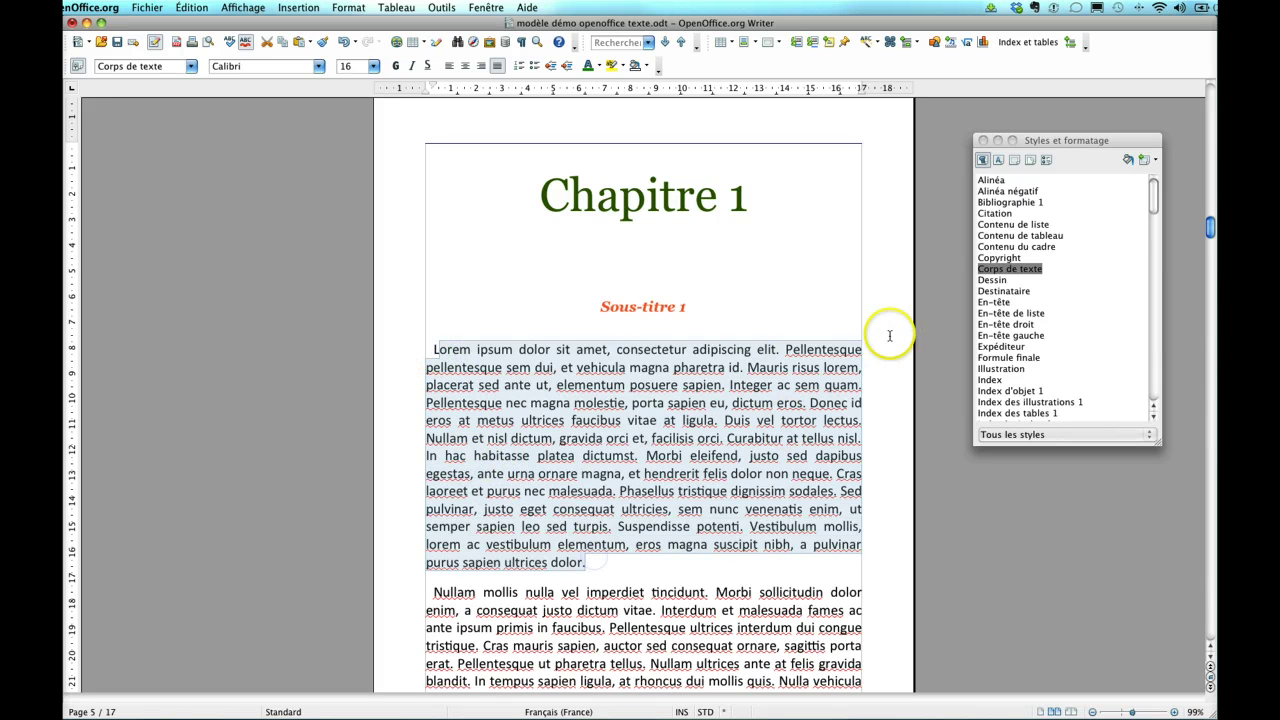
pyautogui.doubleClick(449, 349)
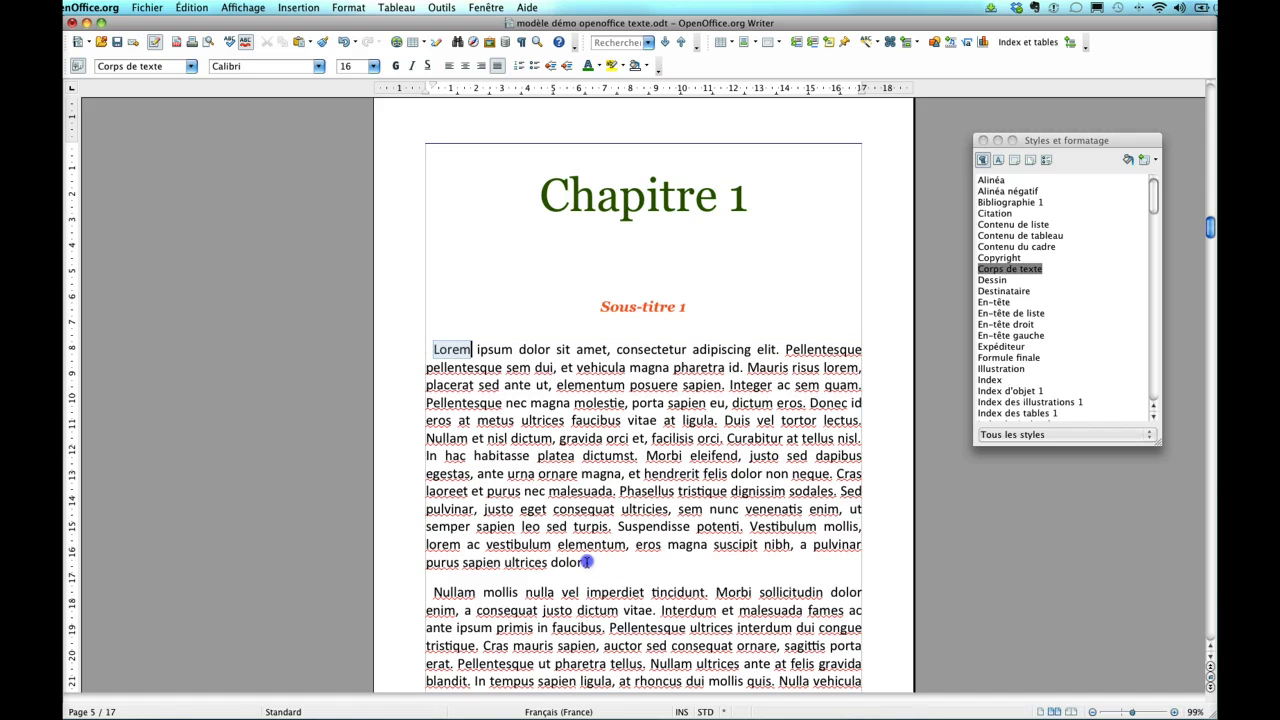
pyautogui.moveTo(432, 349); pyautogui.dragTo(590, 559)
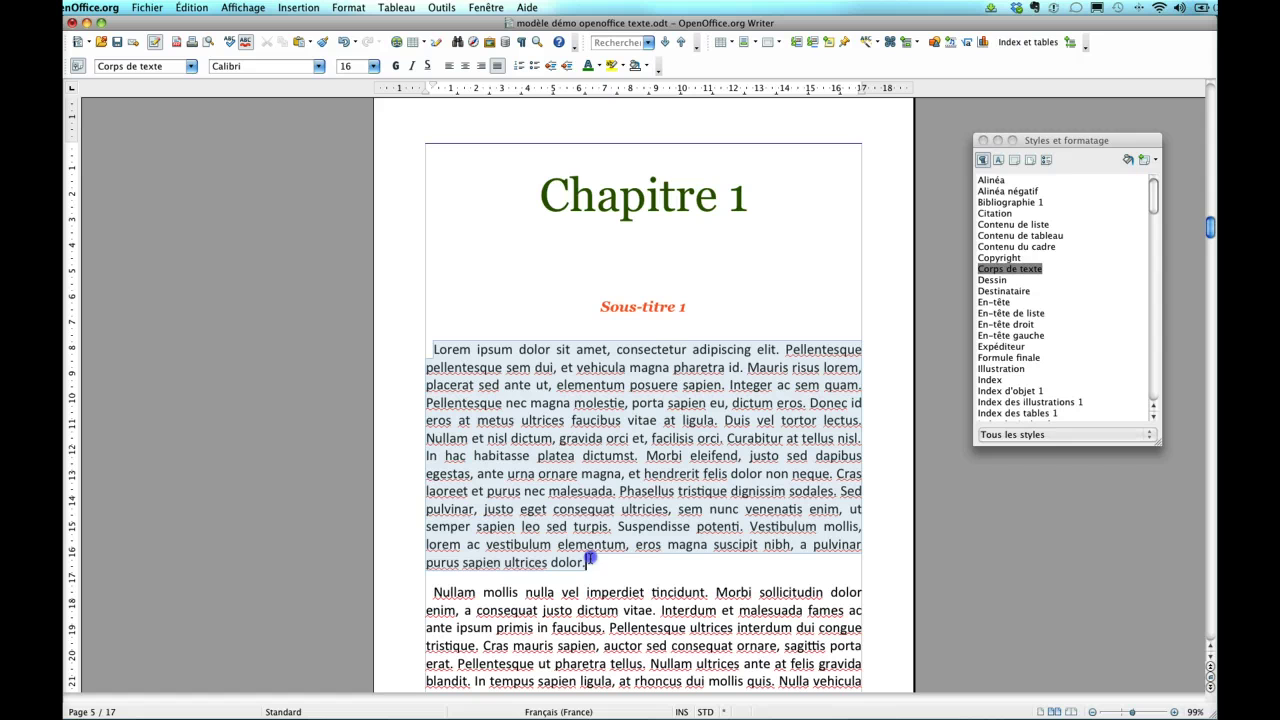
pyautogui.rightClick(1003, 269)
pyautogui.click(1020, 286)
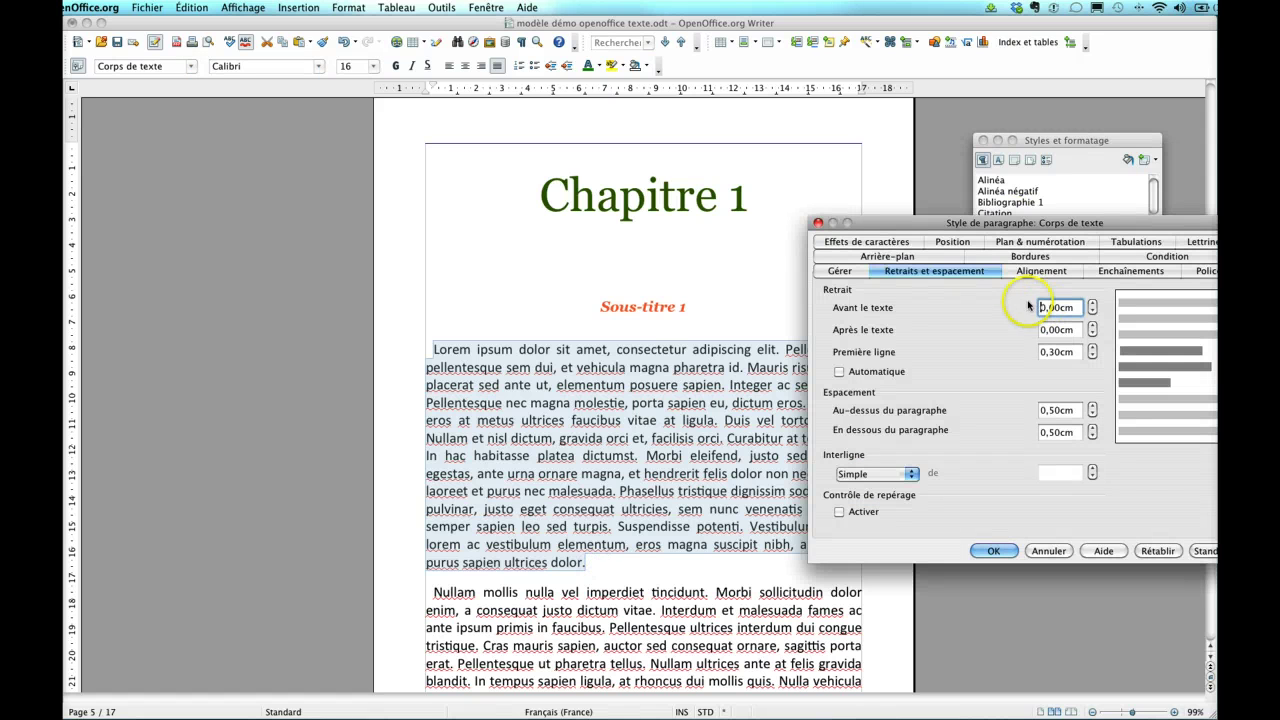
pyautogui.click(1093, 348)
pyautogui.click(1093, 348)
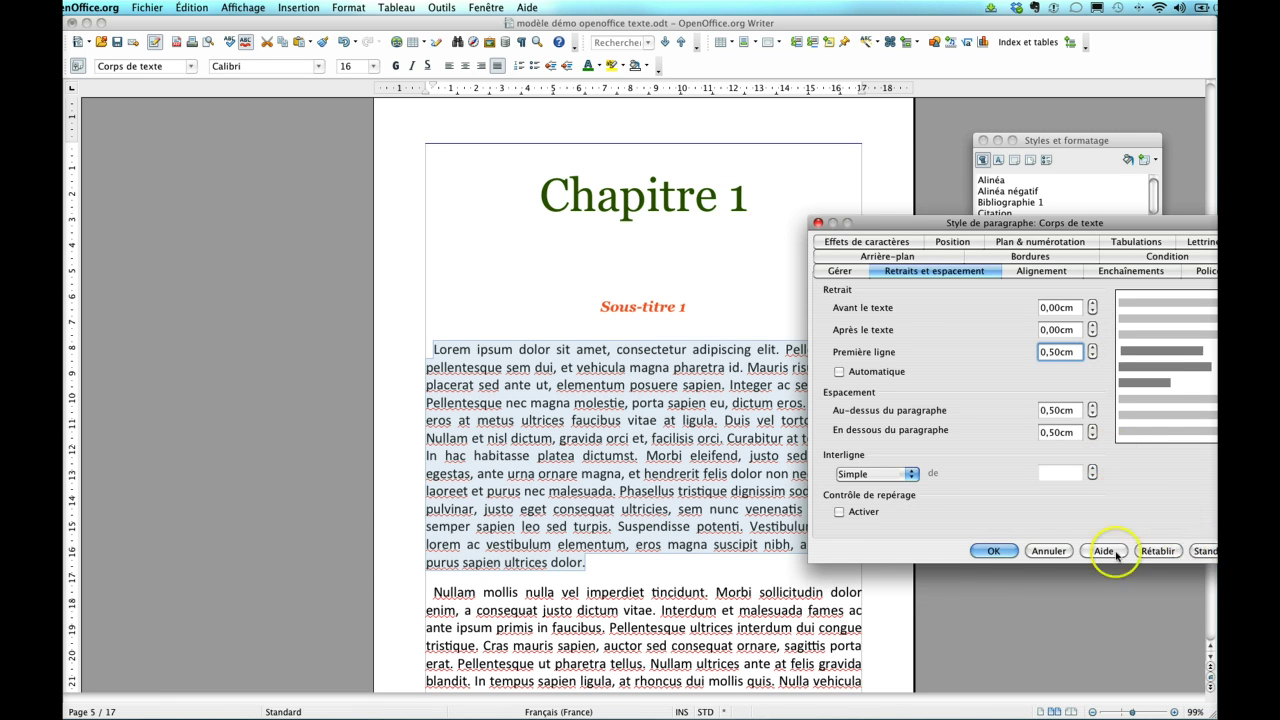
pyautogui.click(992, 551)
# Step: Modify the Légende style of the "Photo 1" caption in Chapitre 2, setting its font to Georgia, Italique, 11pt
pyautogui.scroll(-5, 728, 455)
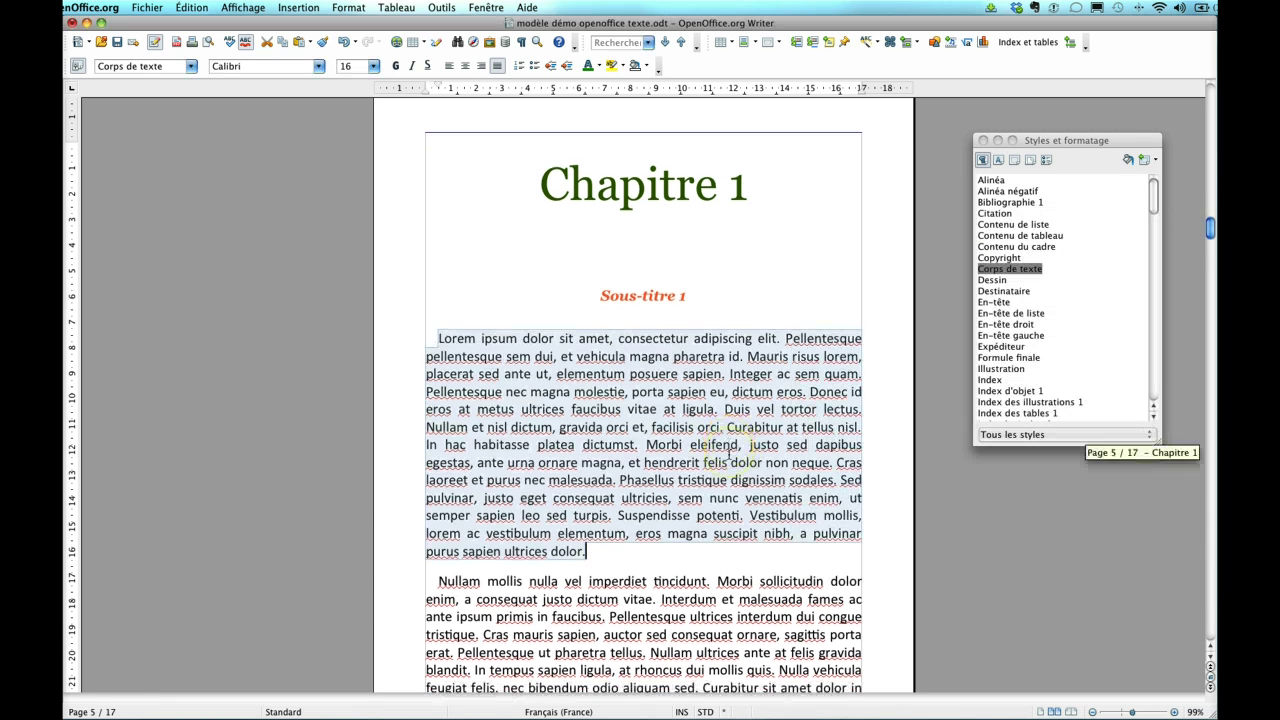
pyautogui.scroll(-8, 728, 455)
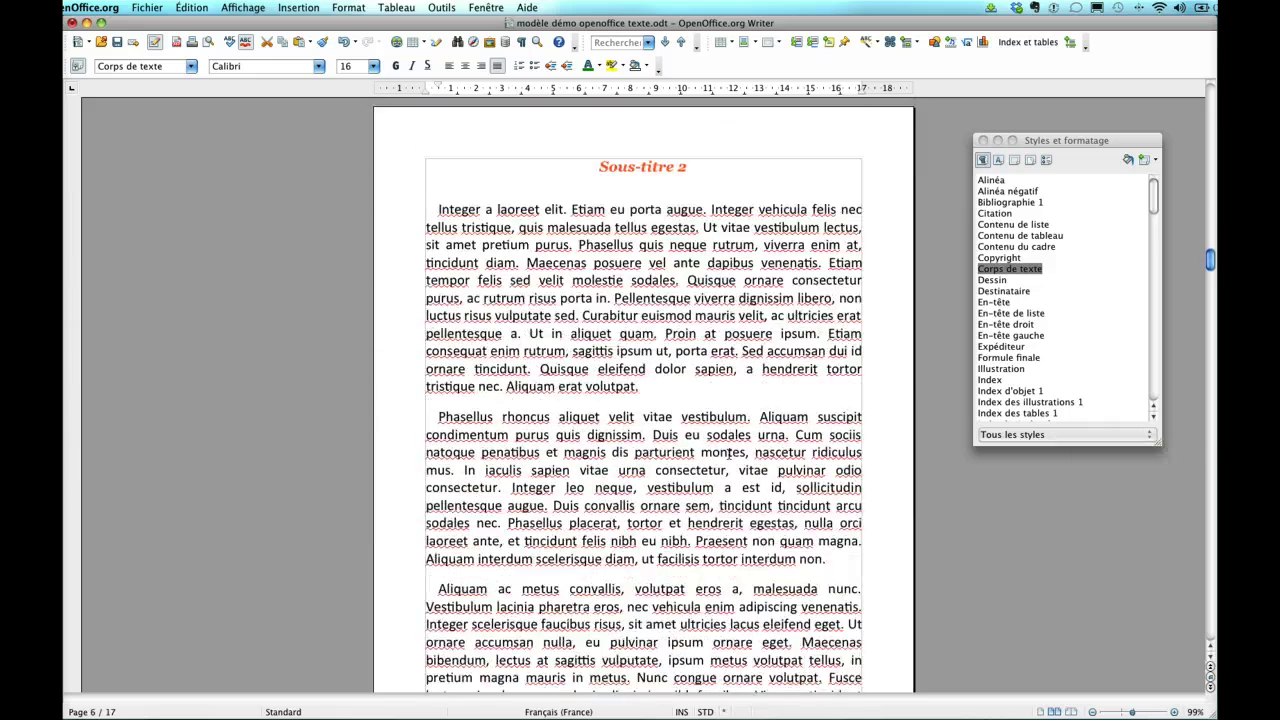
pyautogui.scroll(-12, 728, 458)
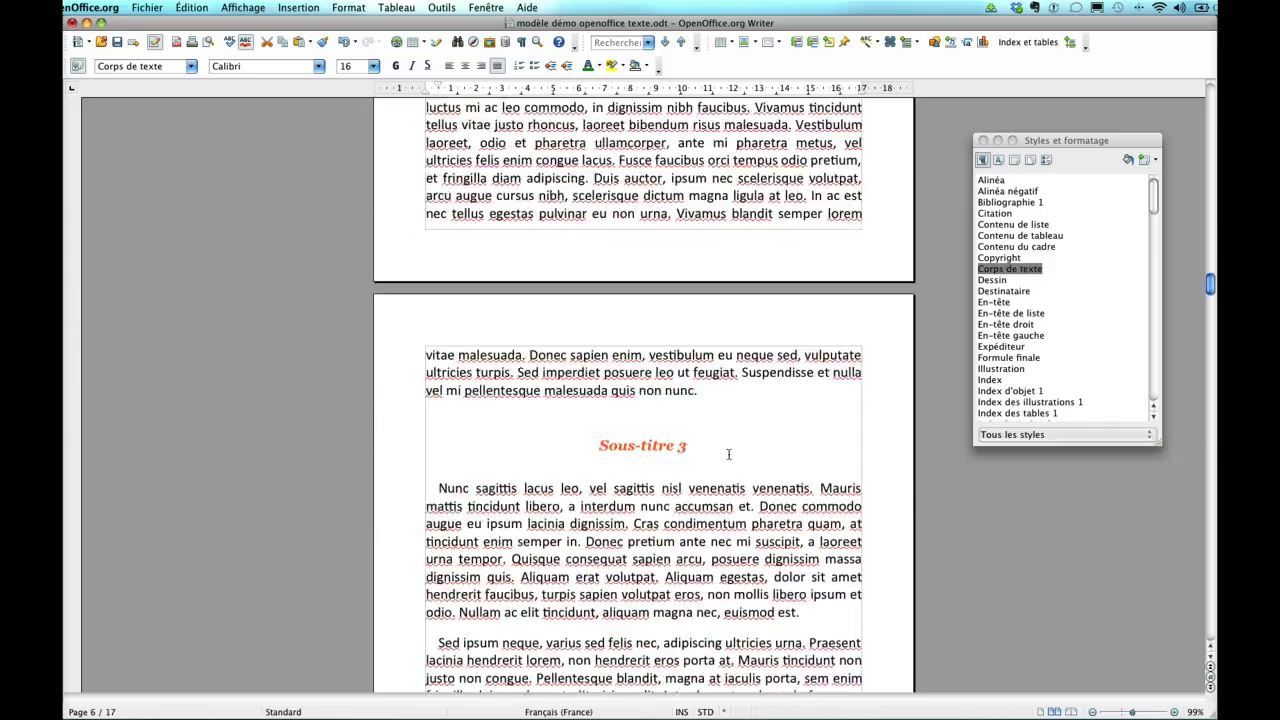
pyautogui.scroll(-5, 728, 455)
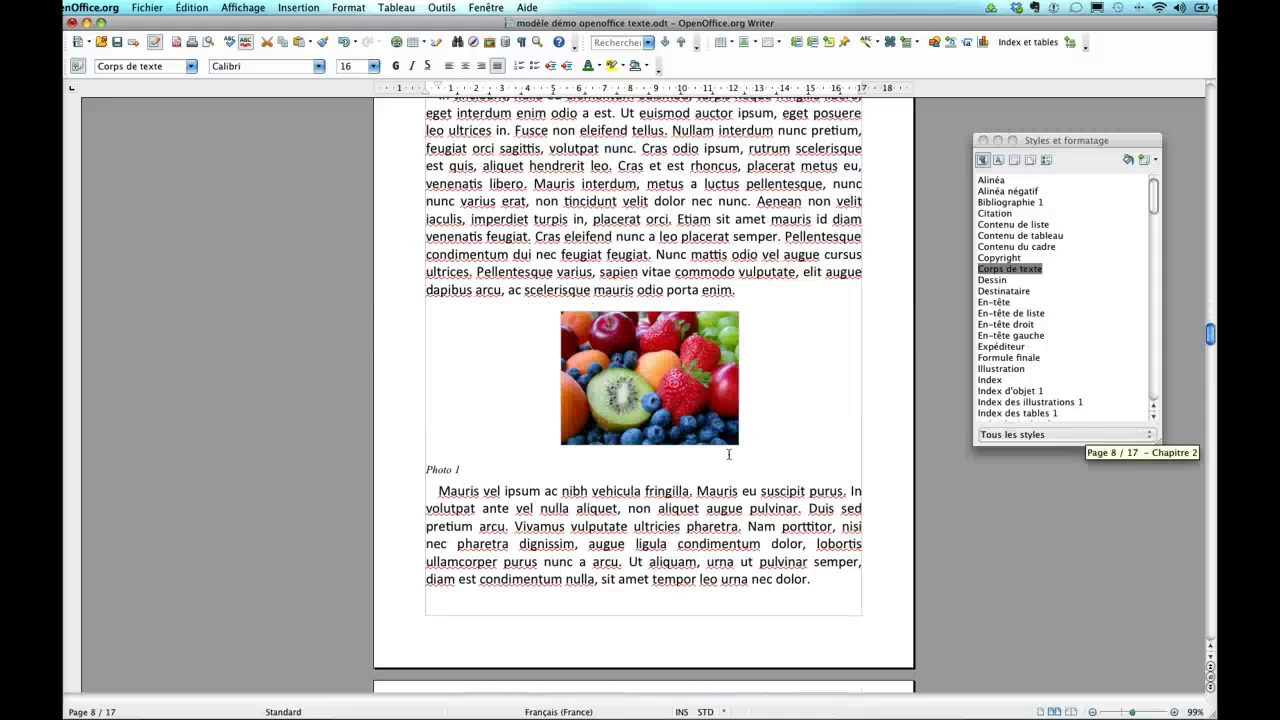
pyautogui.scroll(15, 728, 455)
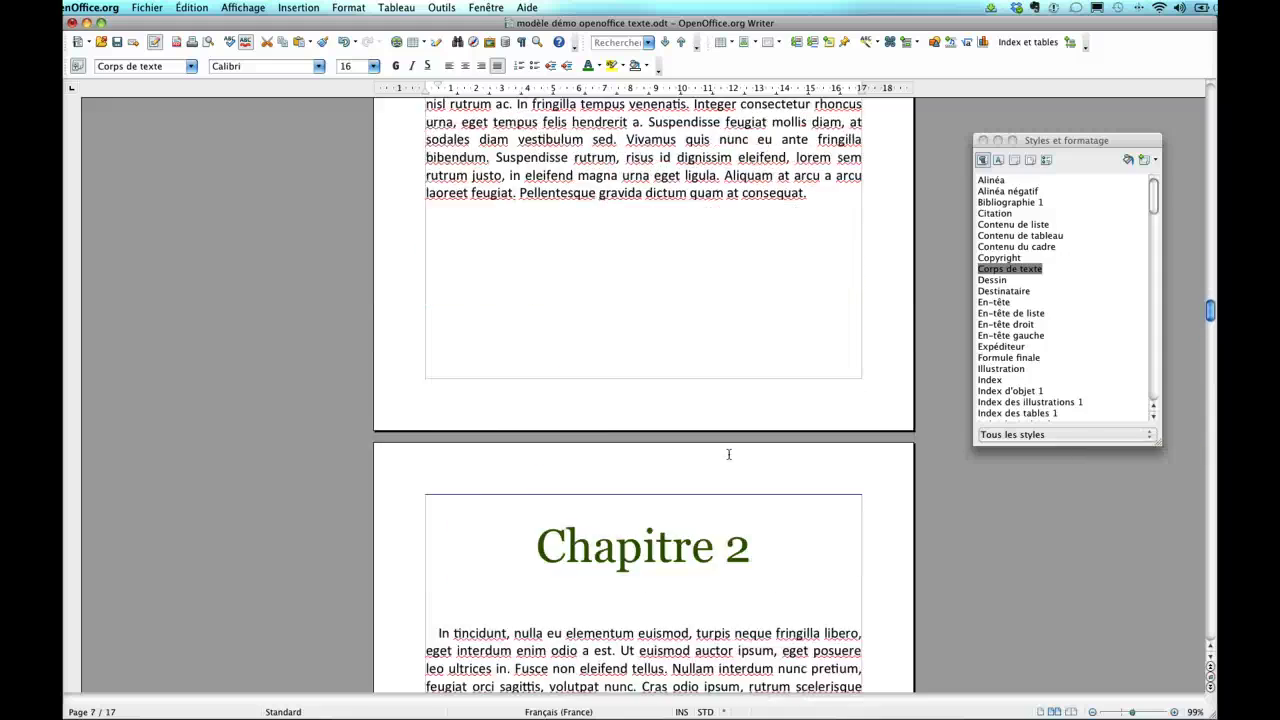
pyautogui.scroll(-15, 728, 455)
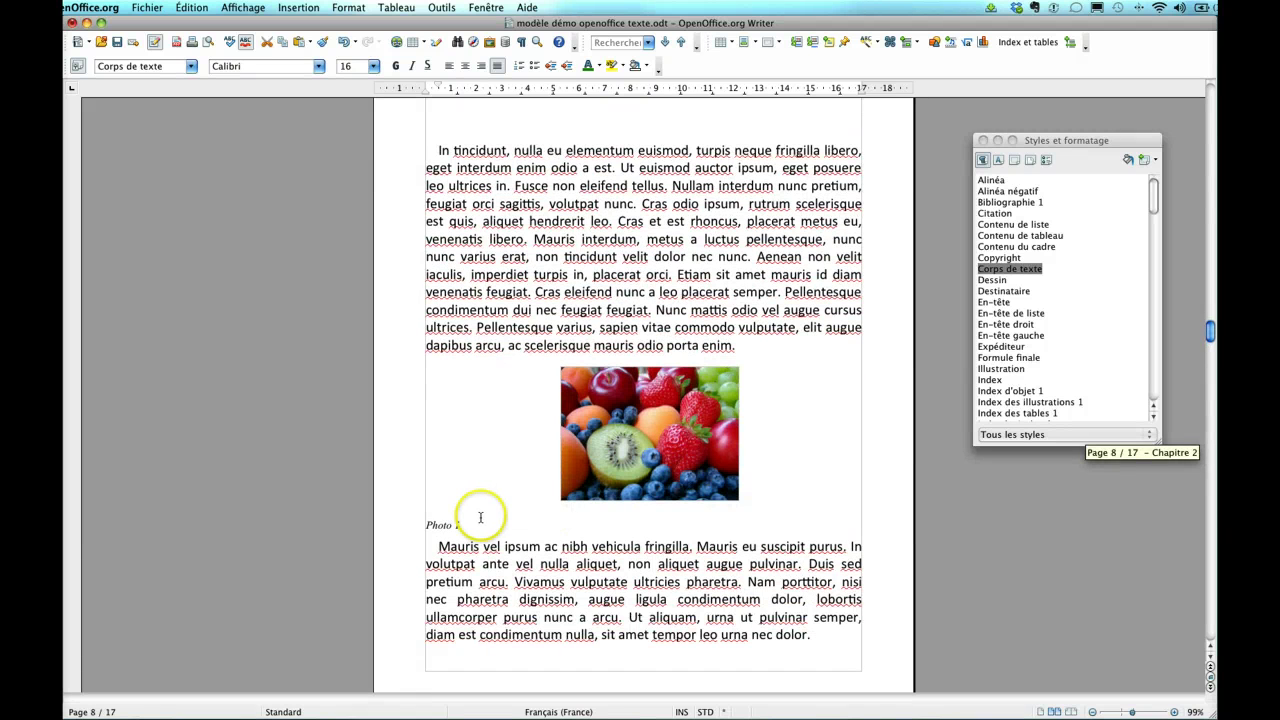
pyautogui.moveTo(463, 523); pyautogui.dragTo(423, 524)
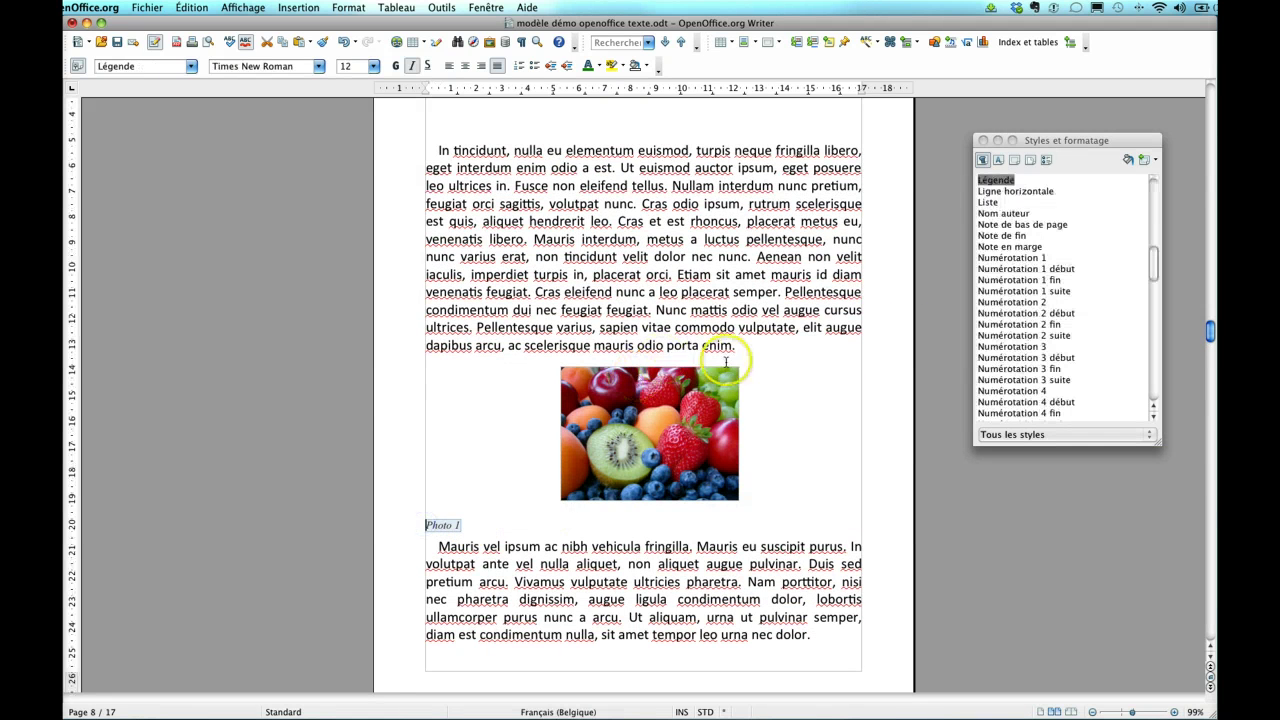
pyautogui.rightClick(996, 183)
pyautogui.click(1026, 203)
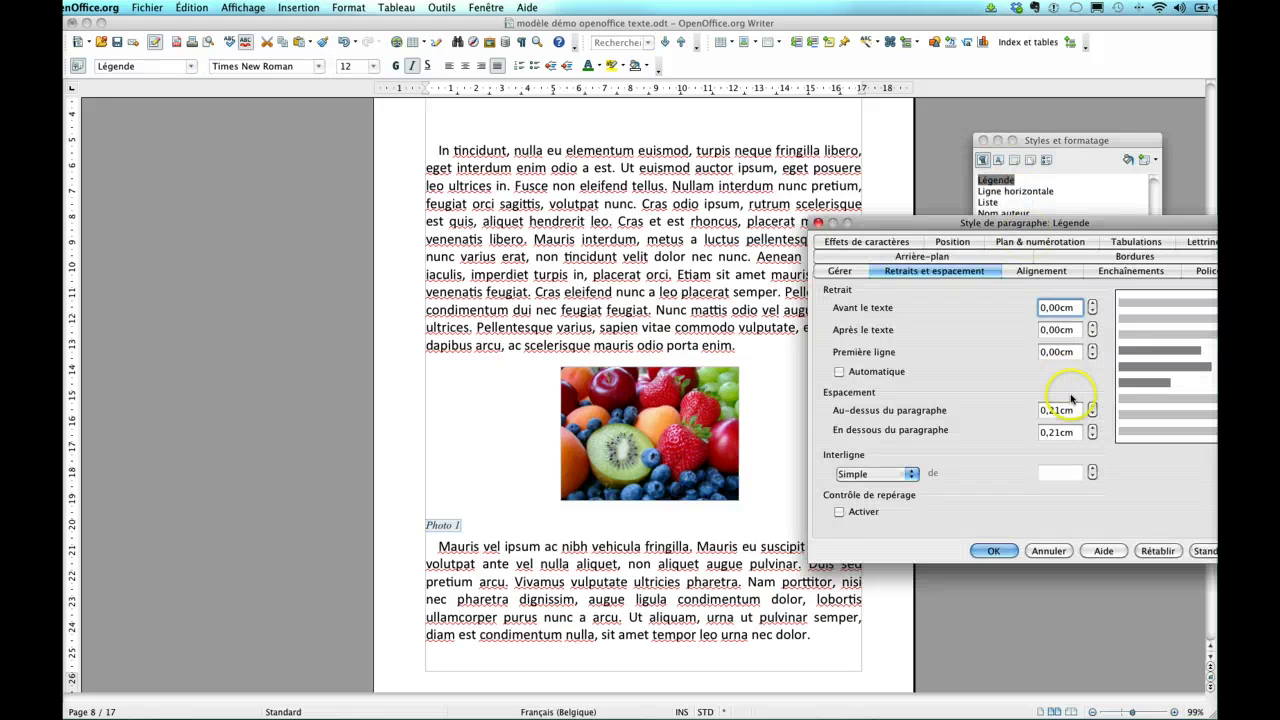
pyautogui.click(1202, 272)
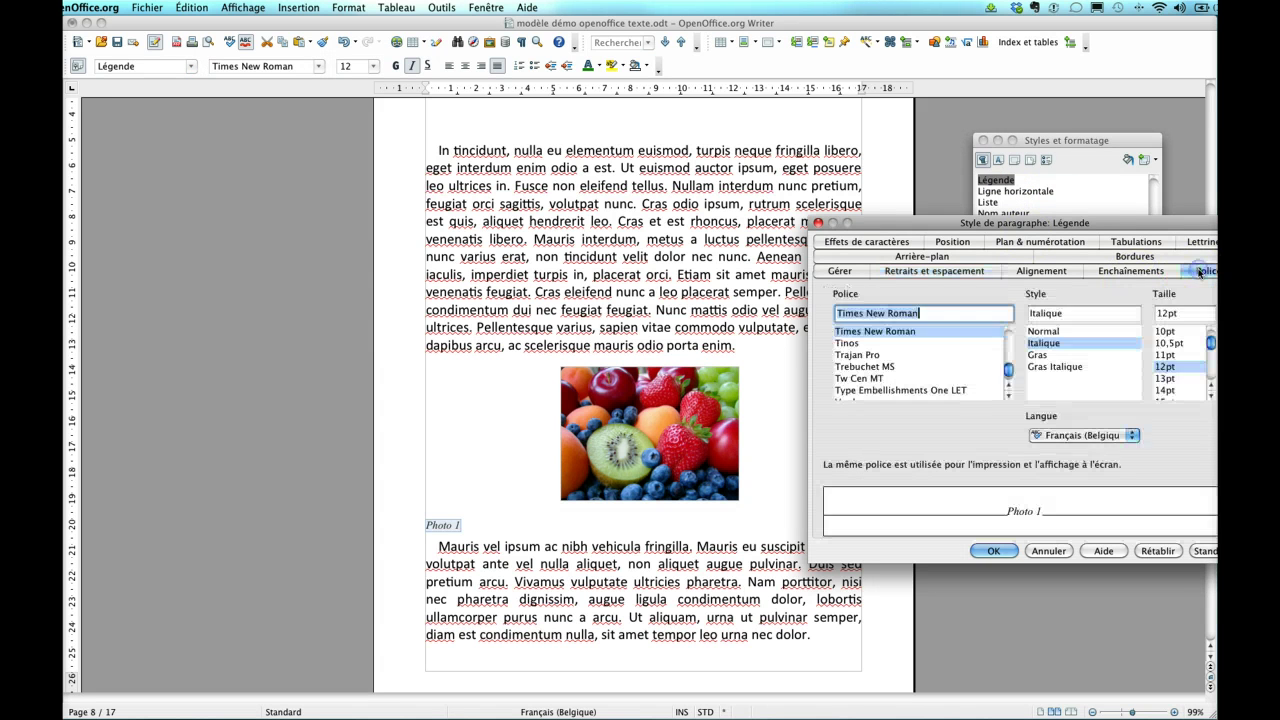
pyautogui.click(1168, 355)
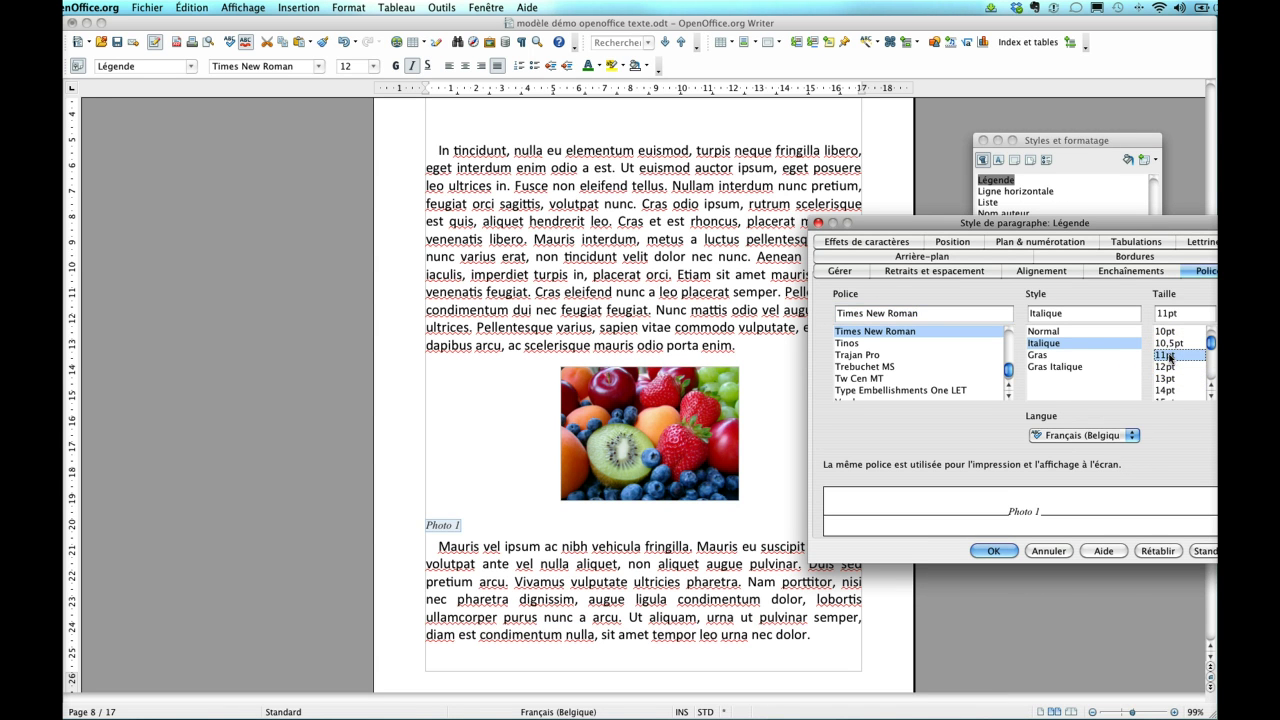
pyautogui.click(1043, 333)
pyautogui.click(959, 314)
pyautogui.write('Georgia')
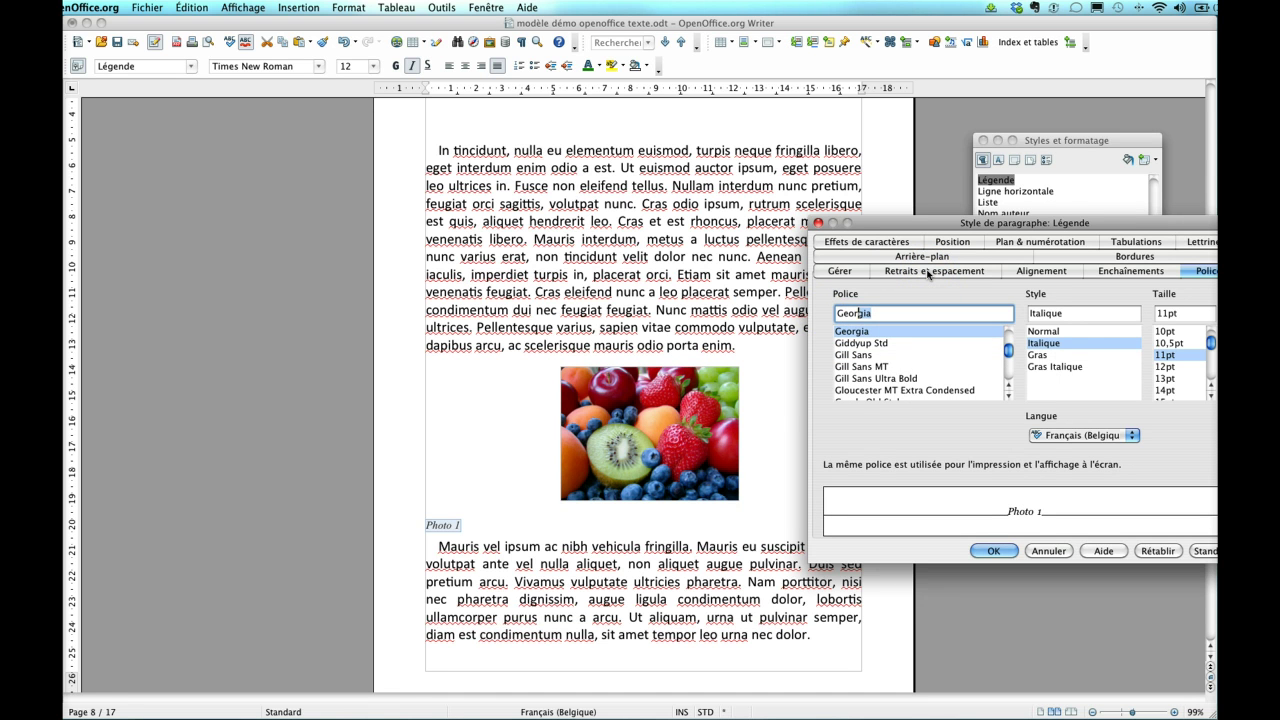
# Step: Set the Légende style's spacing above the paragraph to 0 cm and below the paragraph to 0.30 cm
pyautogui.click(928, 272)
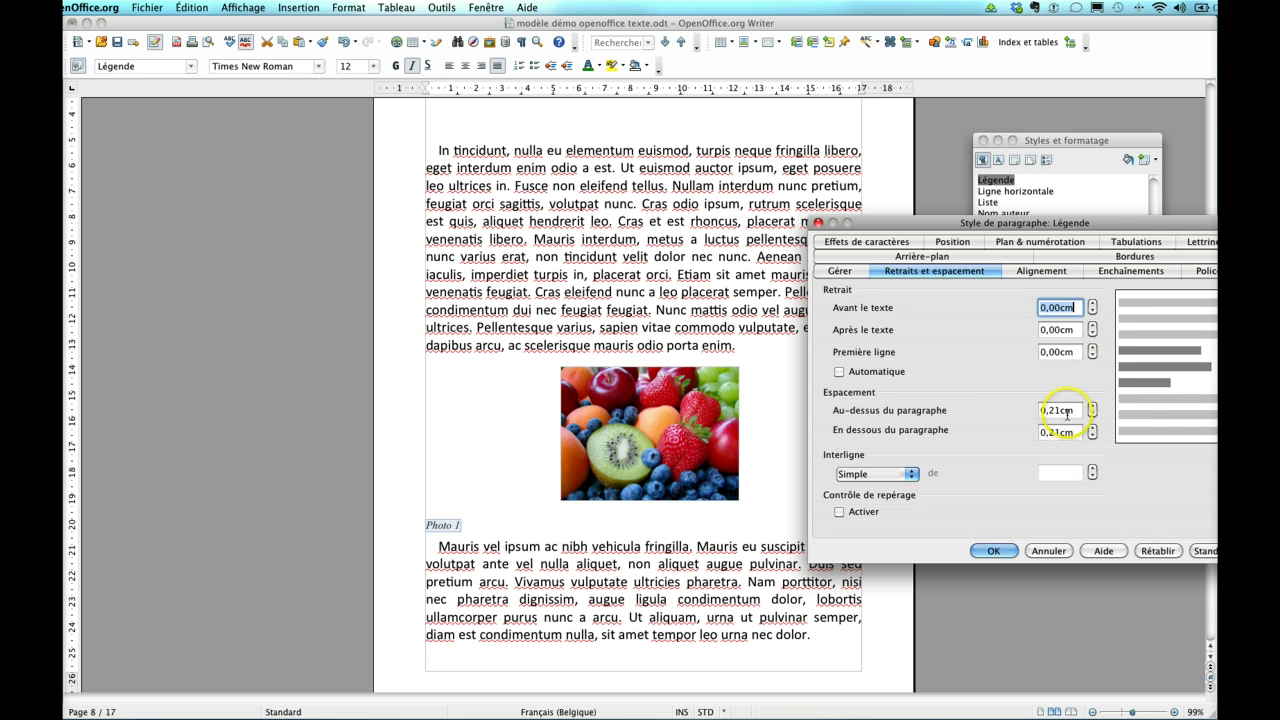
pyautogui.click(1026, 409)
pyautogui.write('0')
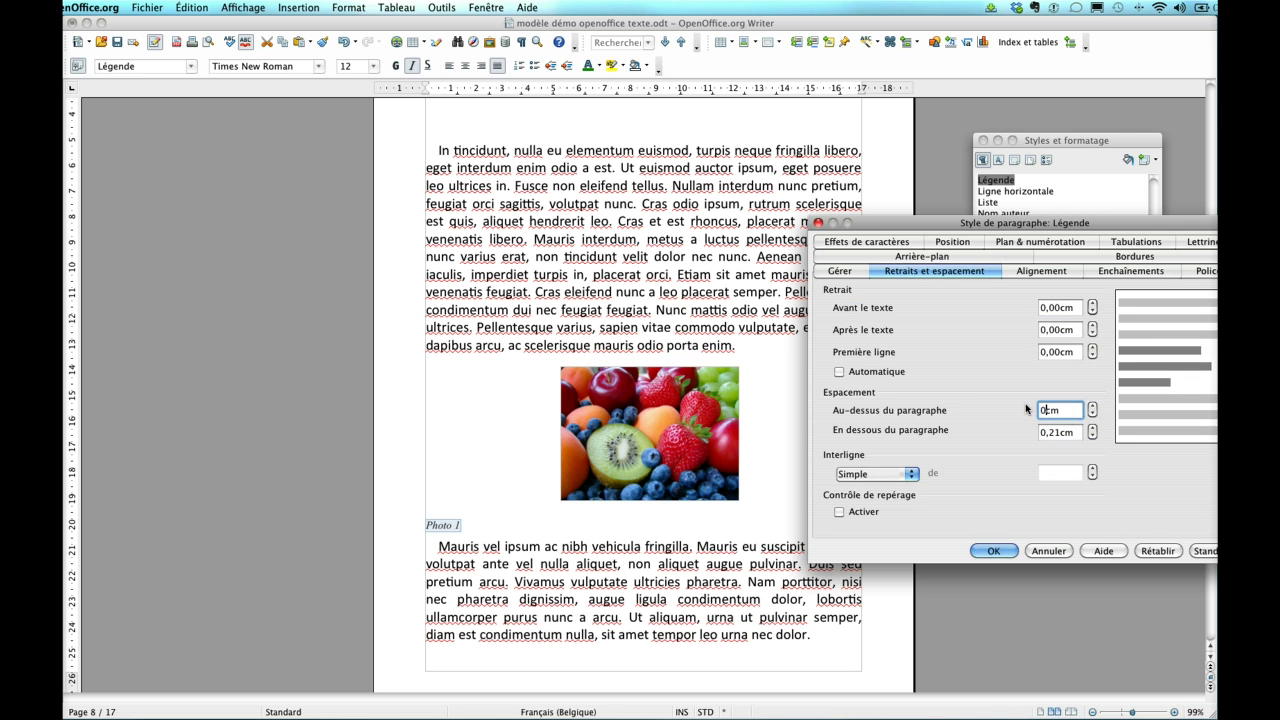
pyautogui.click(1058, 432)
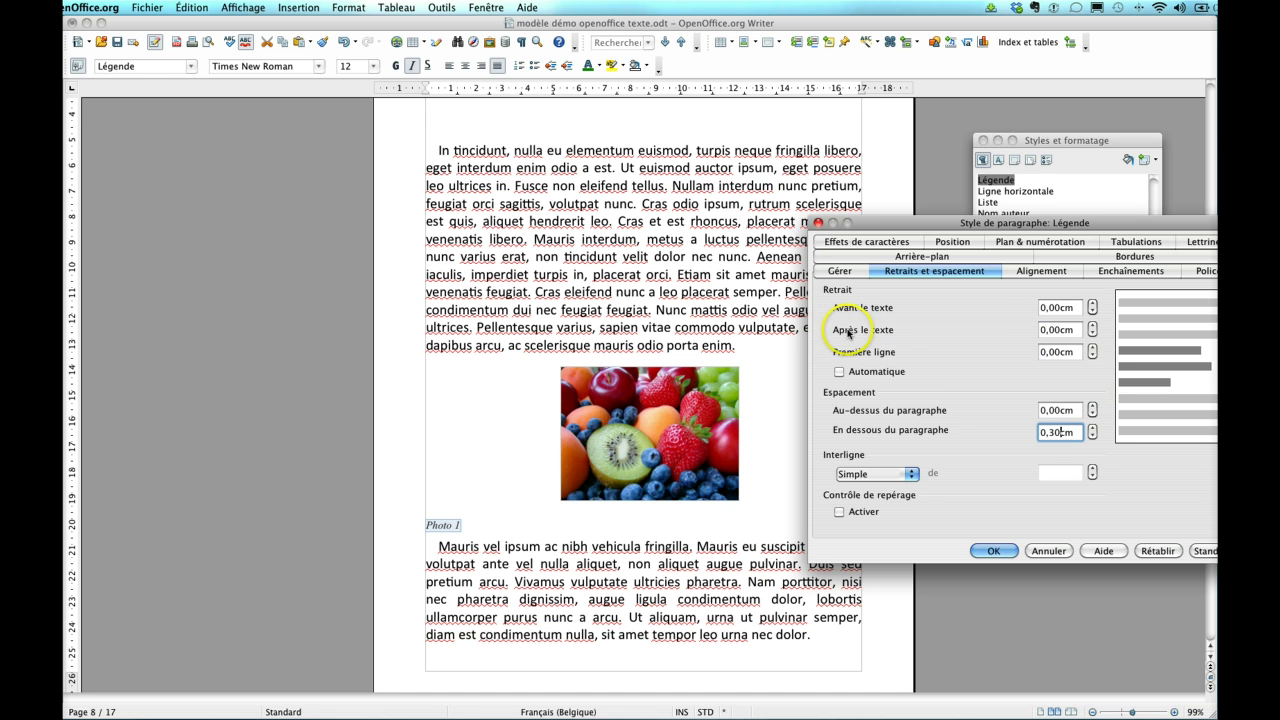
# Step: Set the Légende style's alignment to Centre and apply the style changes
pyautogui.click(952, 242)
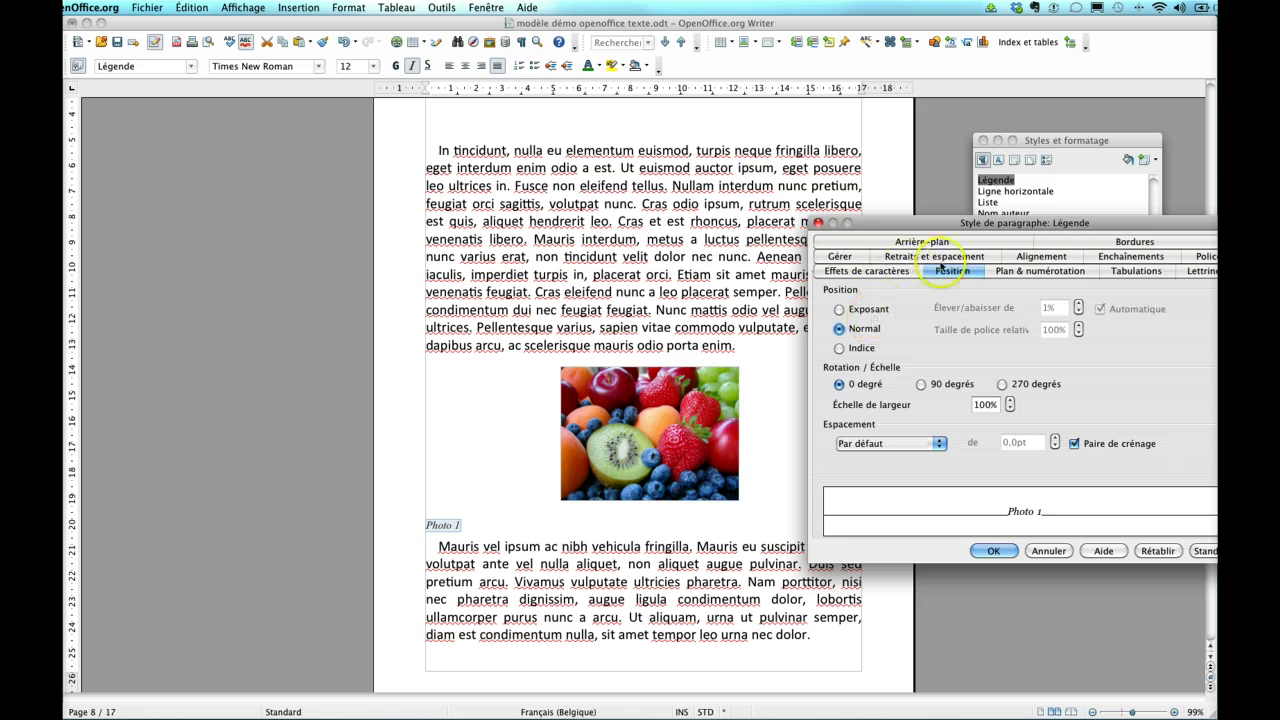
pyautogui.click(1028, 255)
pyautogui.click(839, 345)
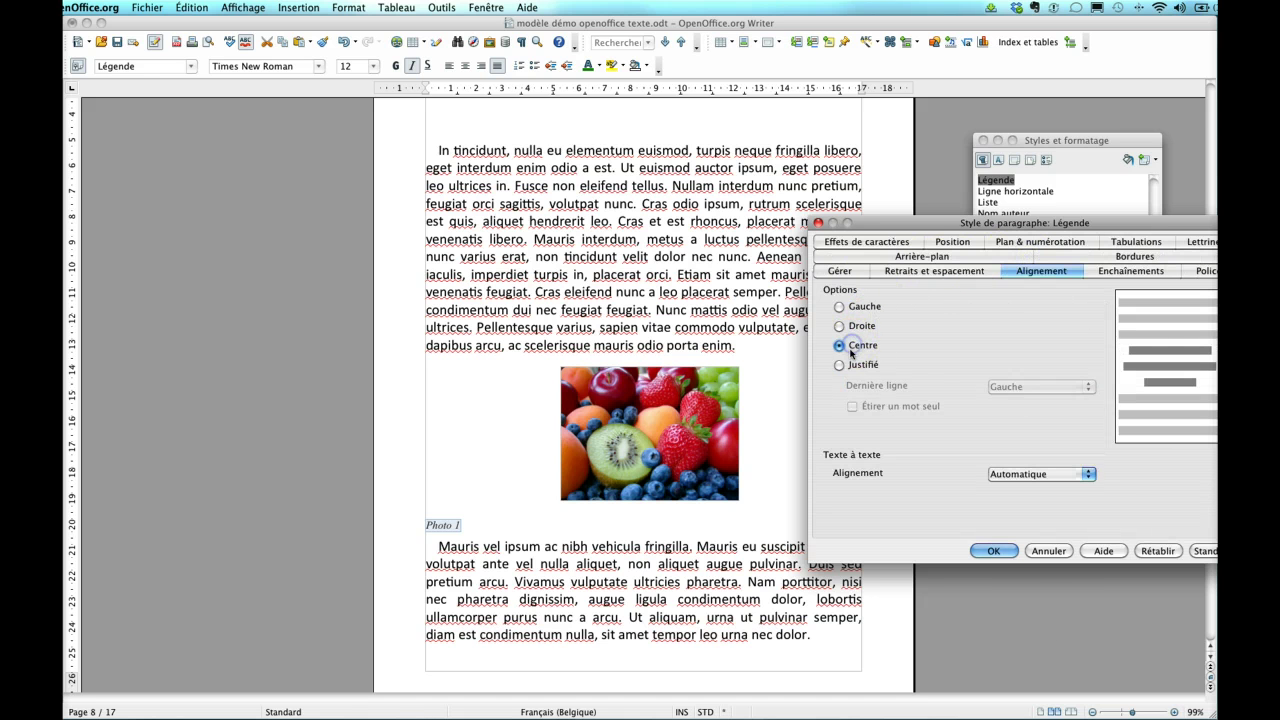
pyautogui.click(995, 551)
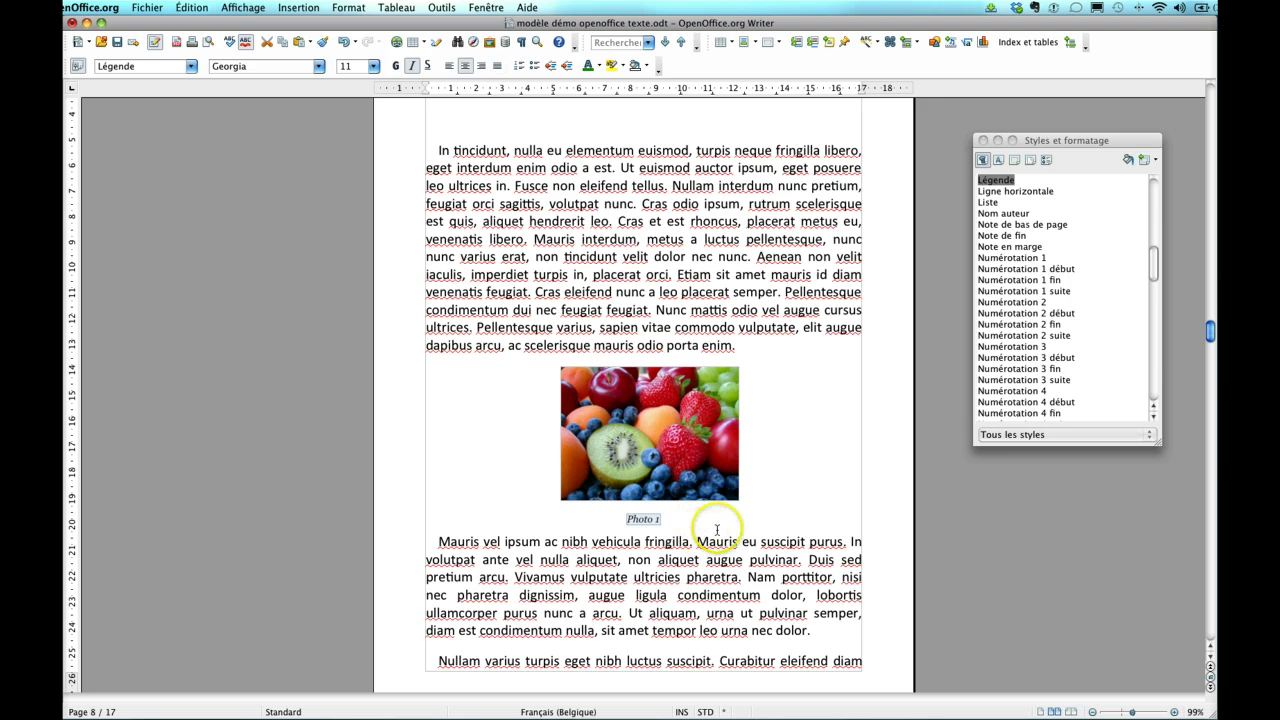
# Step: Modify the Légende style of the "Photo 1" caption again, setting the spacing below the paragraph to 0.50 cm
pyautogui.click(660, 519)
pyautogui.press('BackSpace')
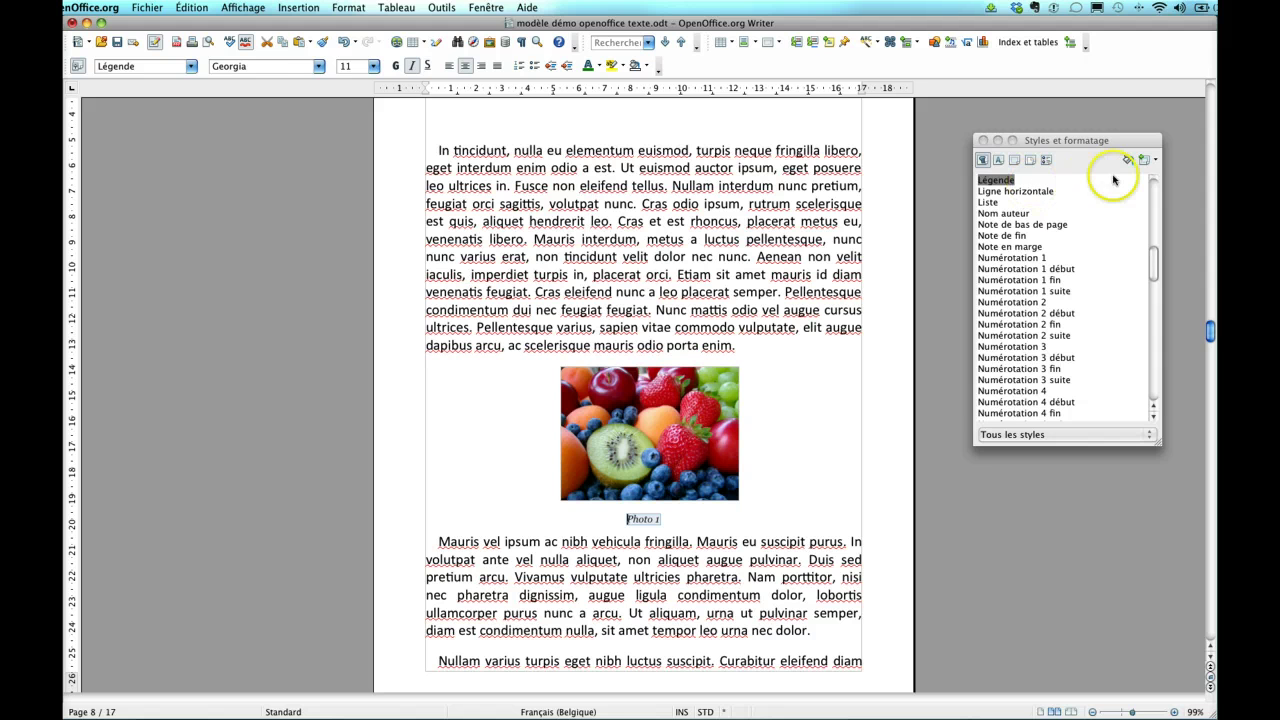
pyautogui.rightClick(998, 180)
pyautogui.click(1026, 196)
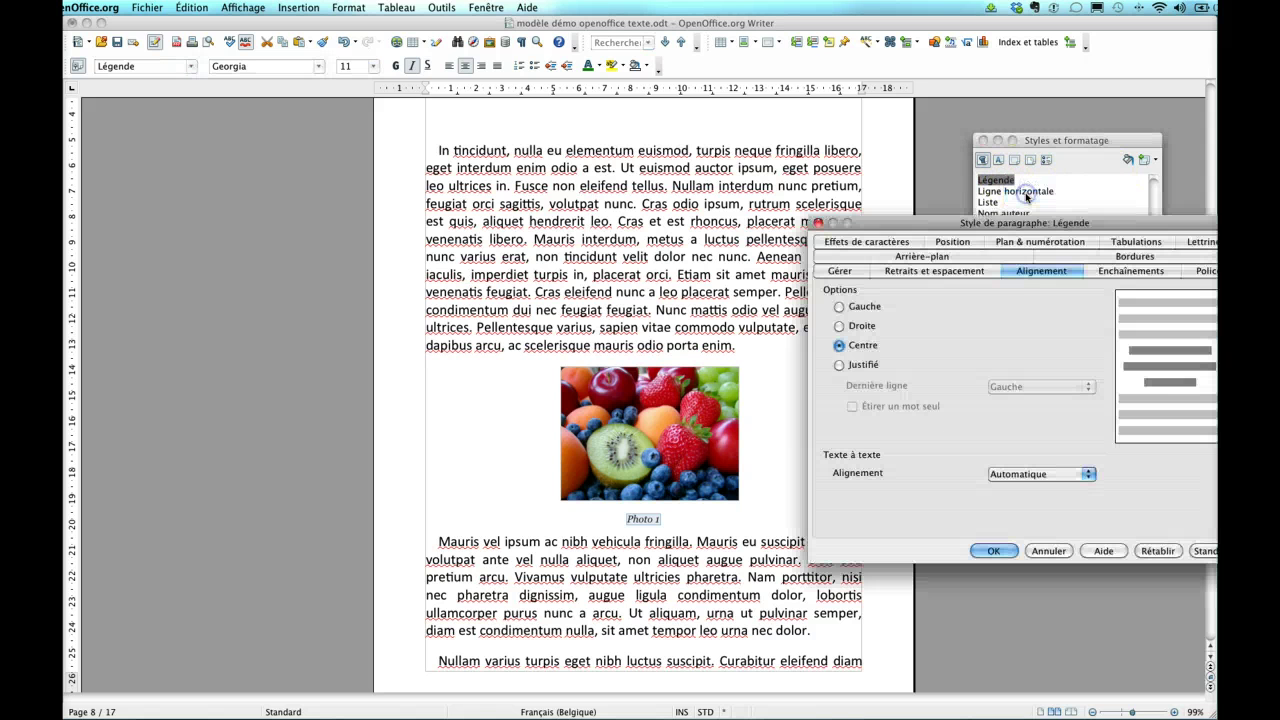
pyautogui.click(944, 272)
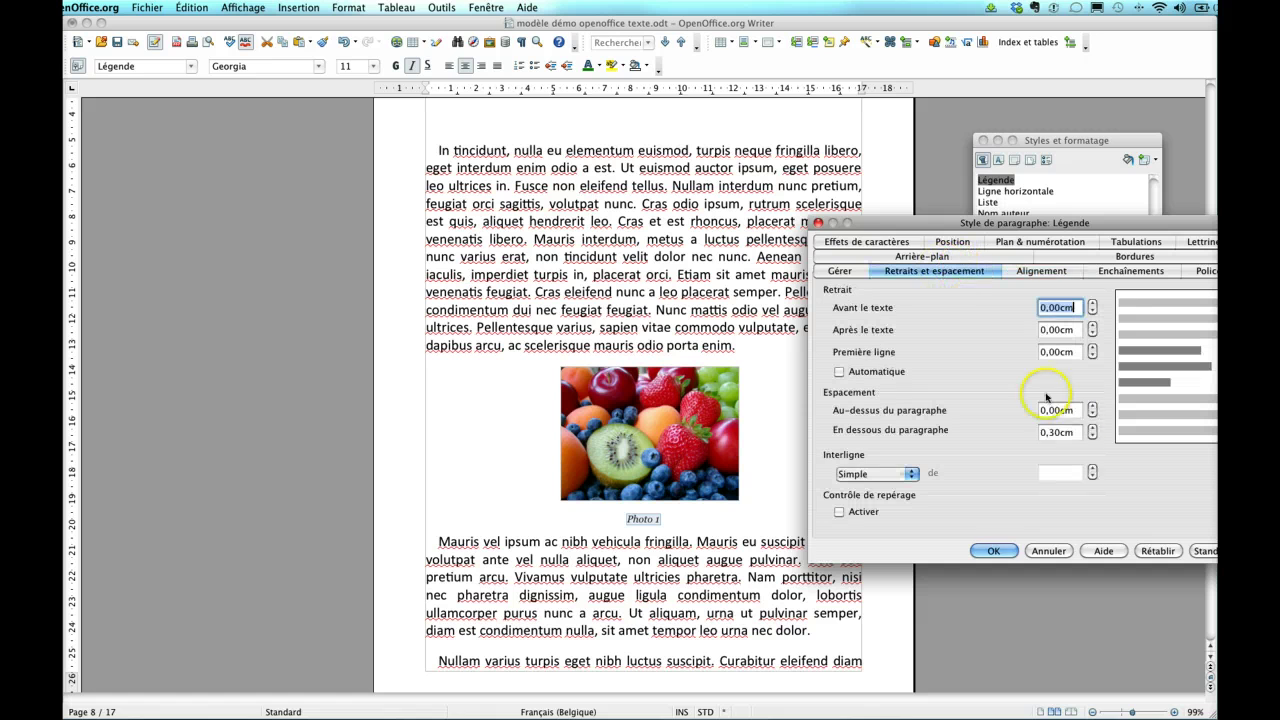
pyautogui.click(1093, 427)
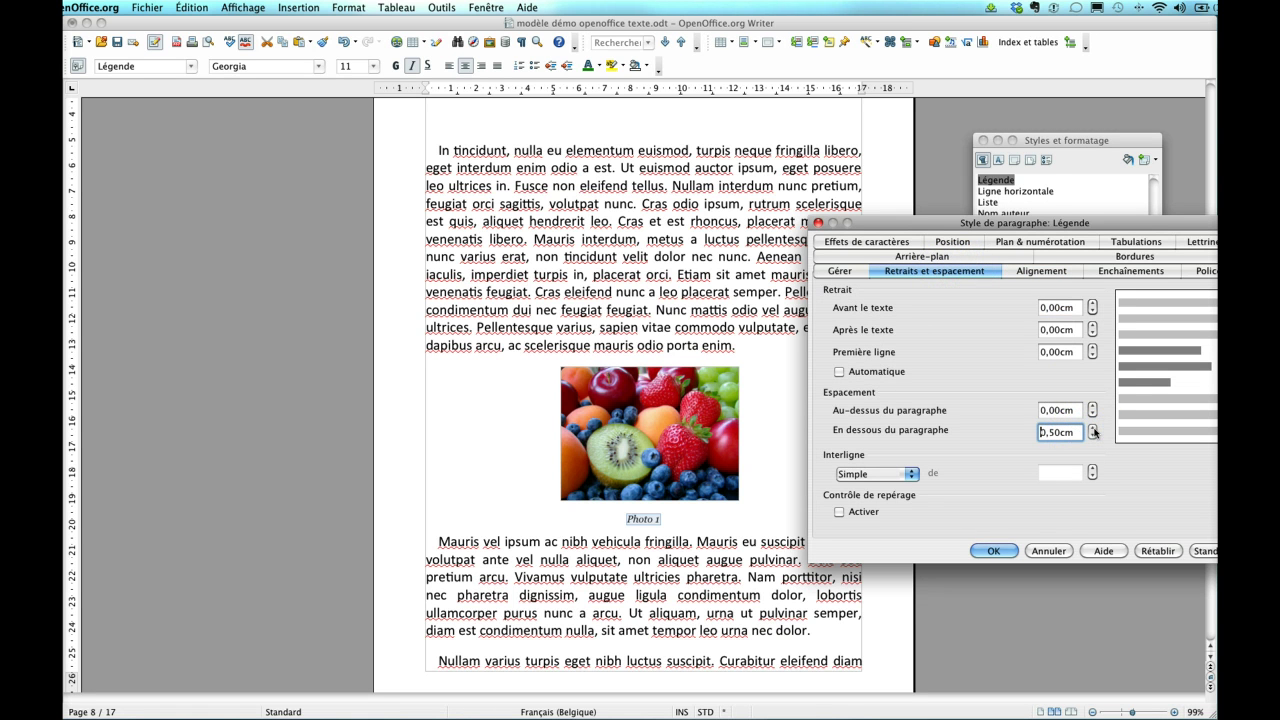
pyautogui.click(993, 551)
pyautogui.scroll(-10, 822, 515)
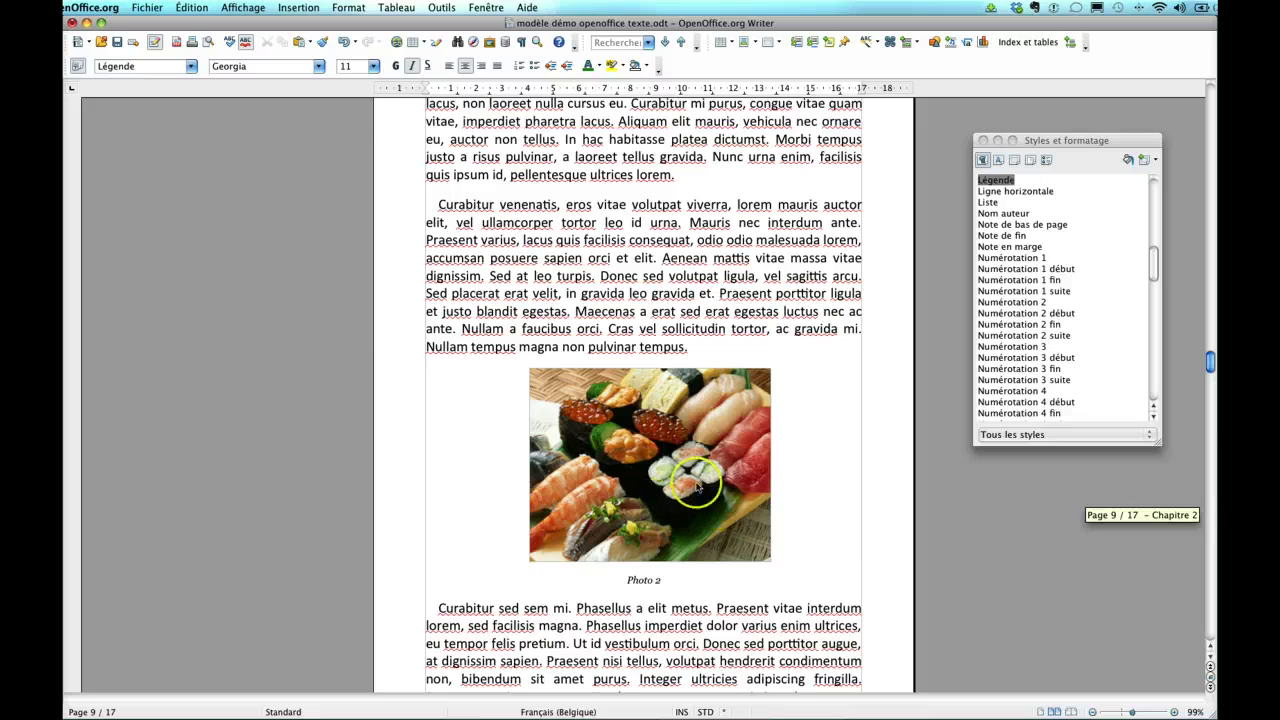
# Step: Modify the Copyright style of the "Page de copyright" title, setting its alignment to Centre
pyautogui.scroll(-5, 690, 505)
pyautogui.scroll(-20, 668, 501)
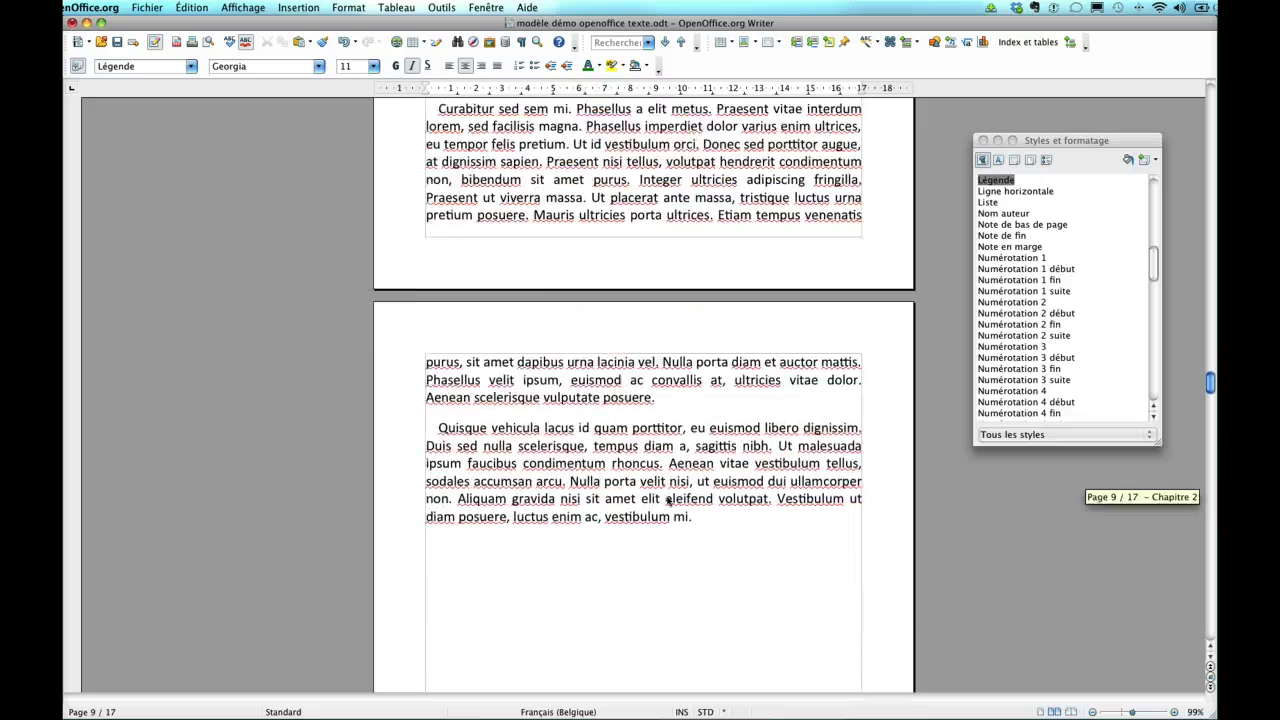
pyautogui.scroll(-20, 668, 501)
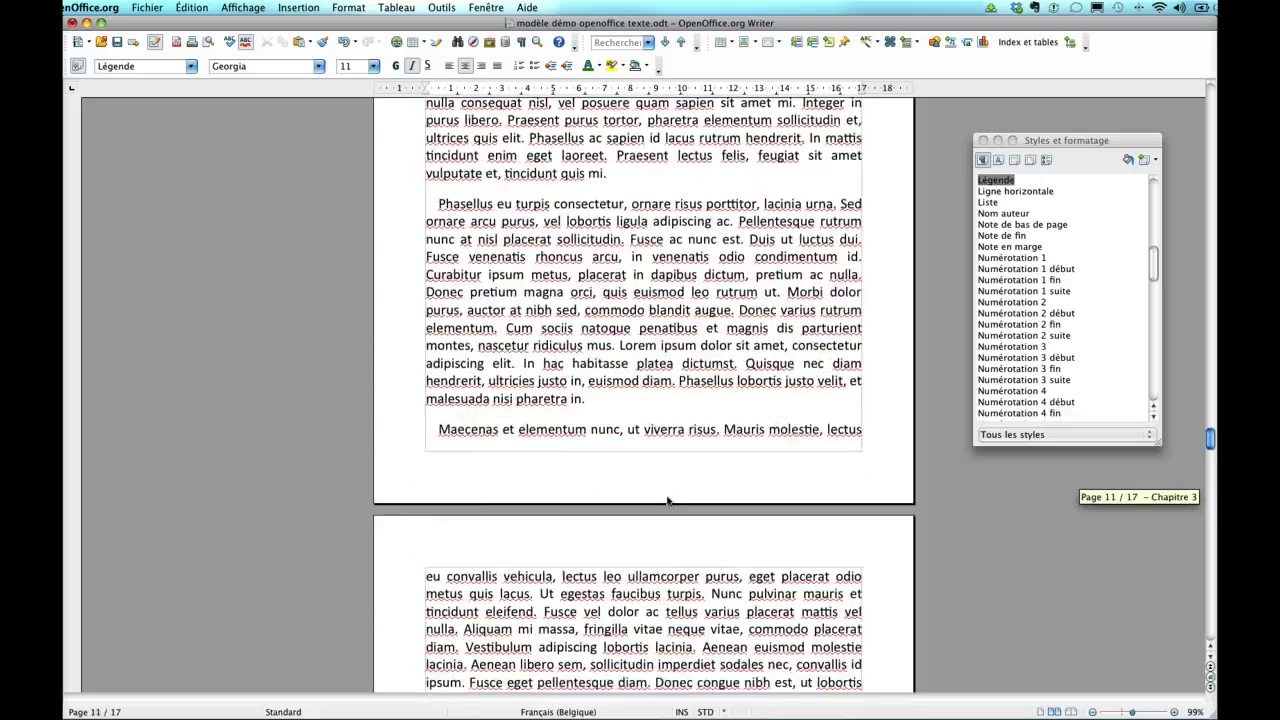
pyautogui.scroll(-8, 668, 501)
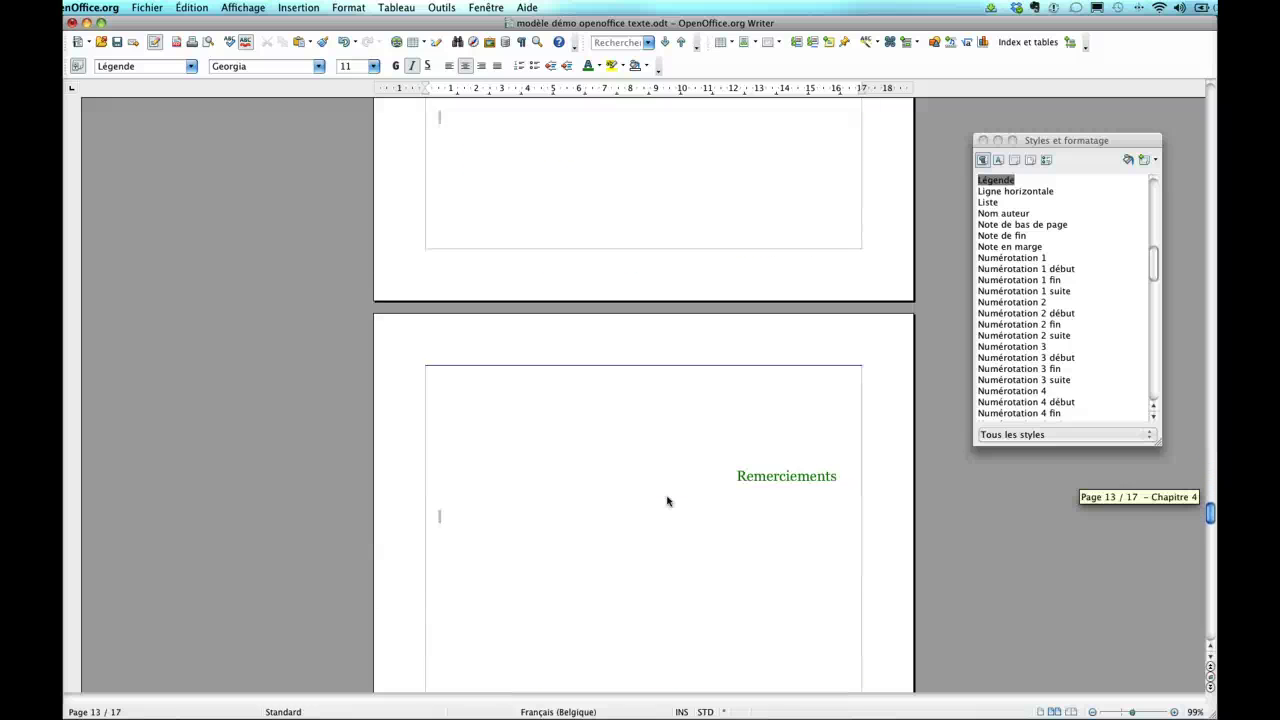
pyautogui.click(761, 359)
pyautogui.click(825, 359)
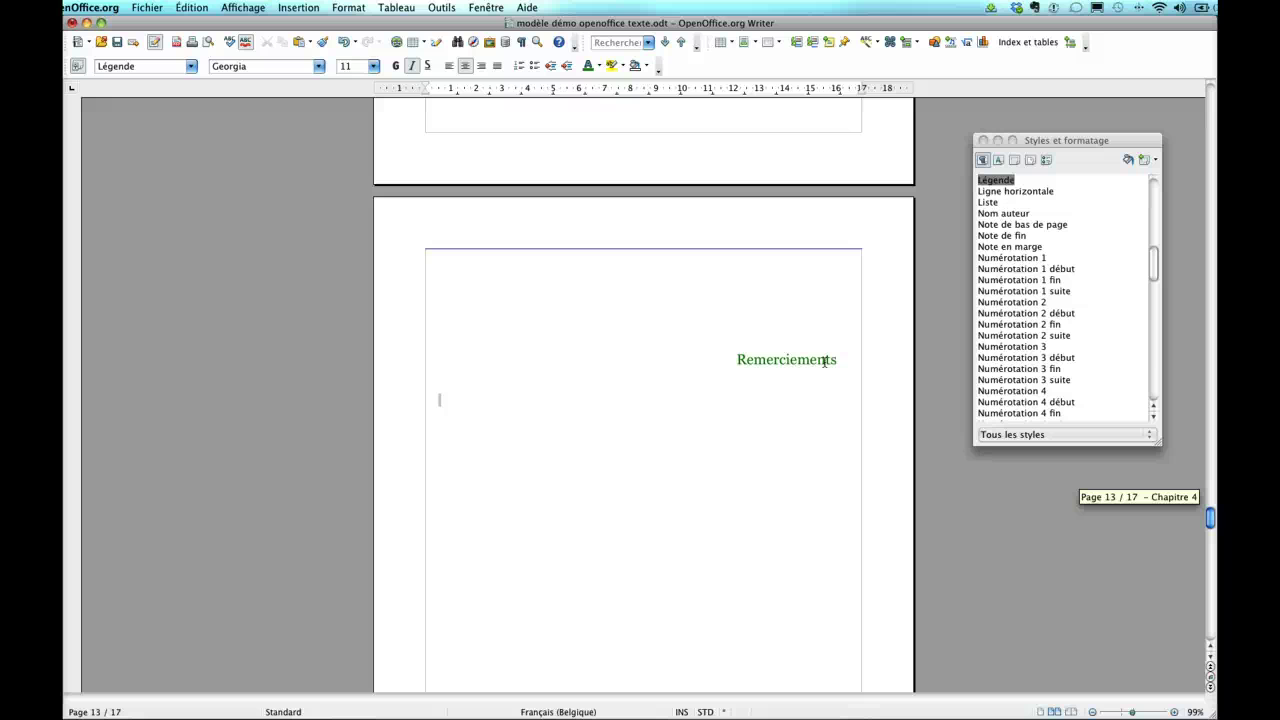
pyautogui.scroll(-12, 825, 361)
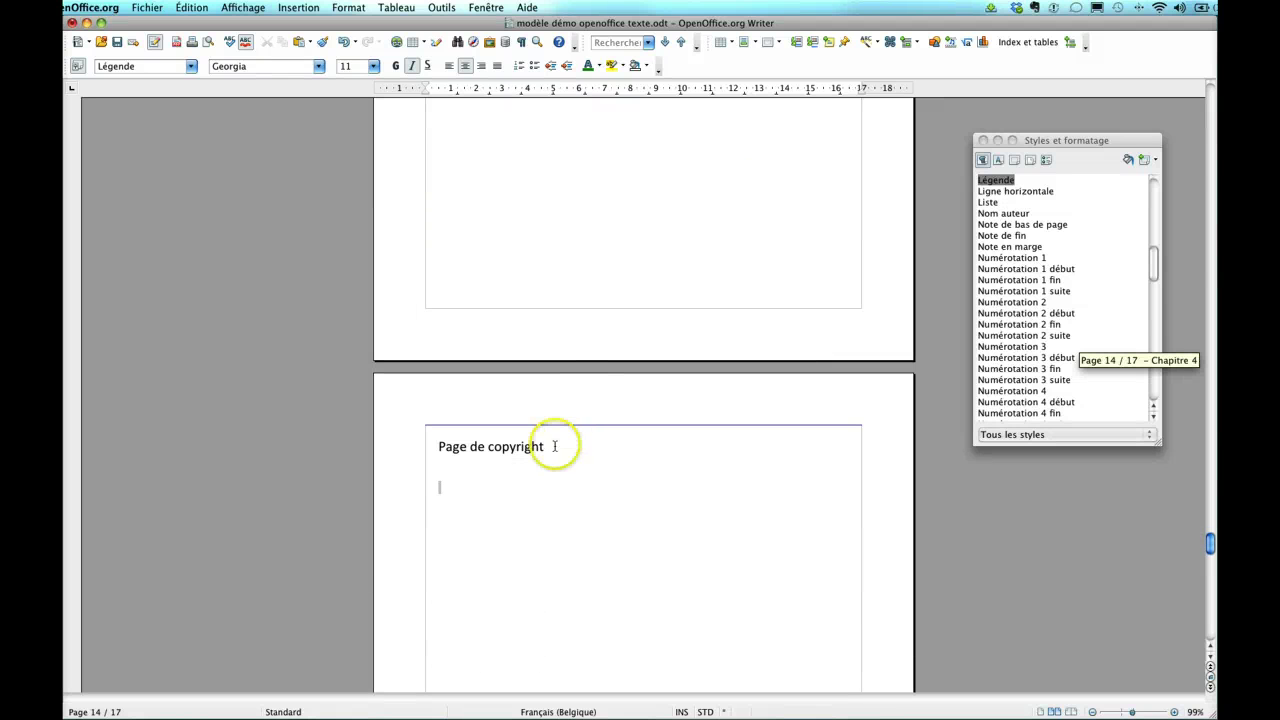
pyautogui.moveTo(545, 447); pyautogui.dragTo(436, 448)
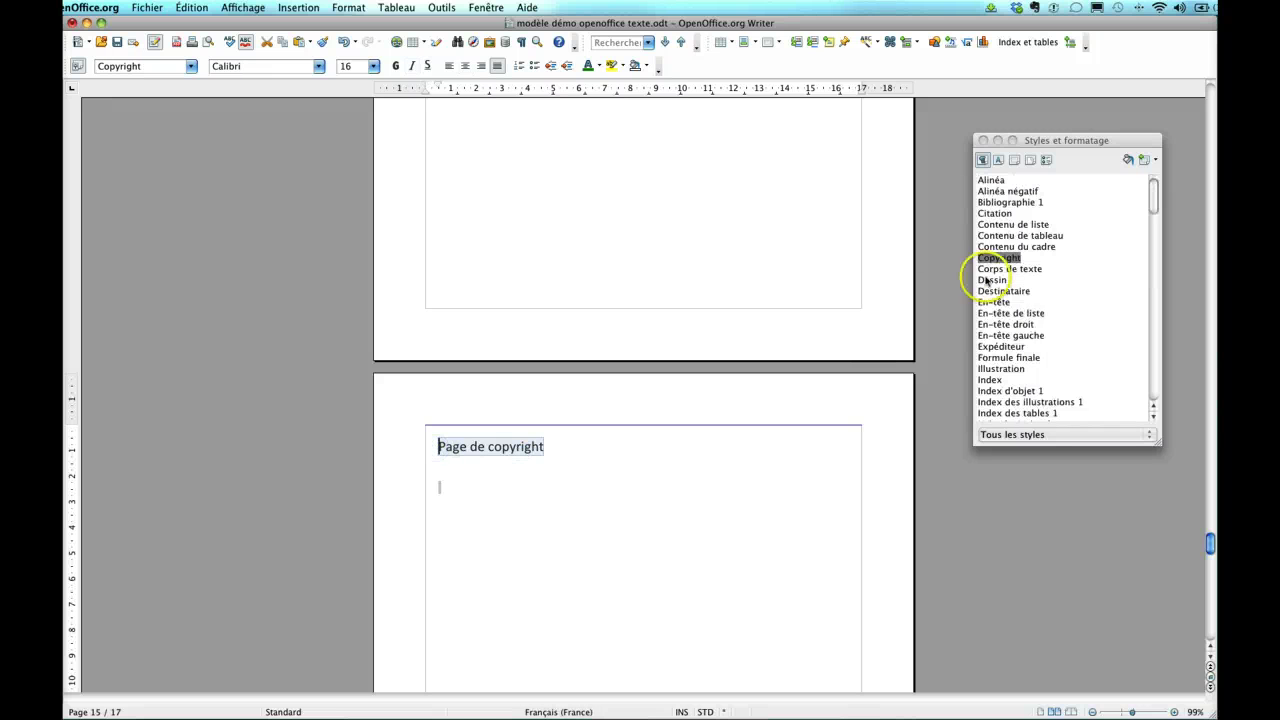
pyautogui.rightClick(1000, 259)
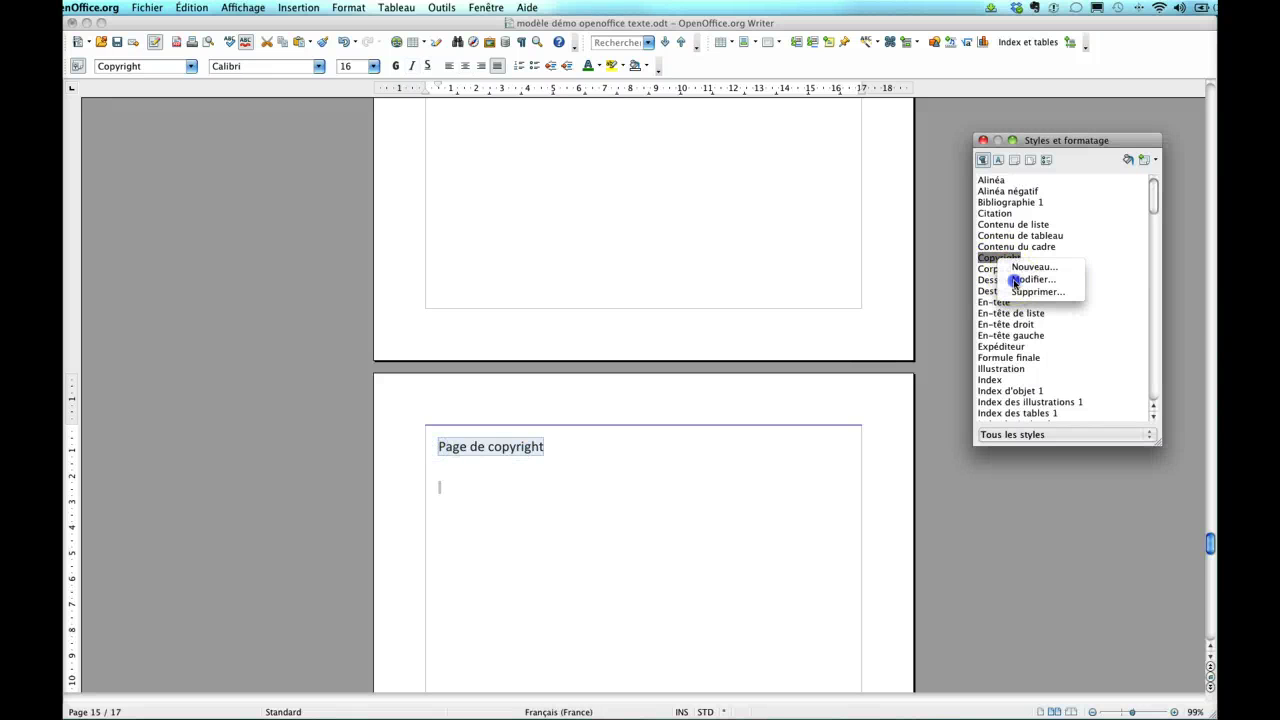
pyautogui.click(1013, 280)
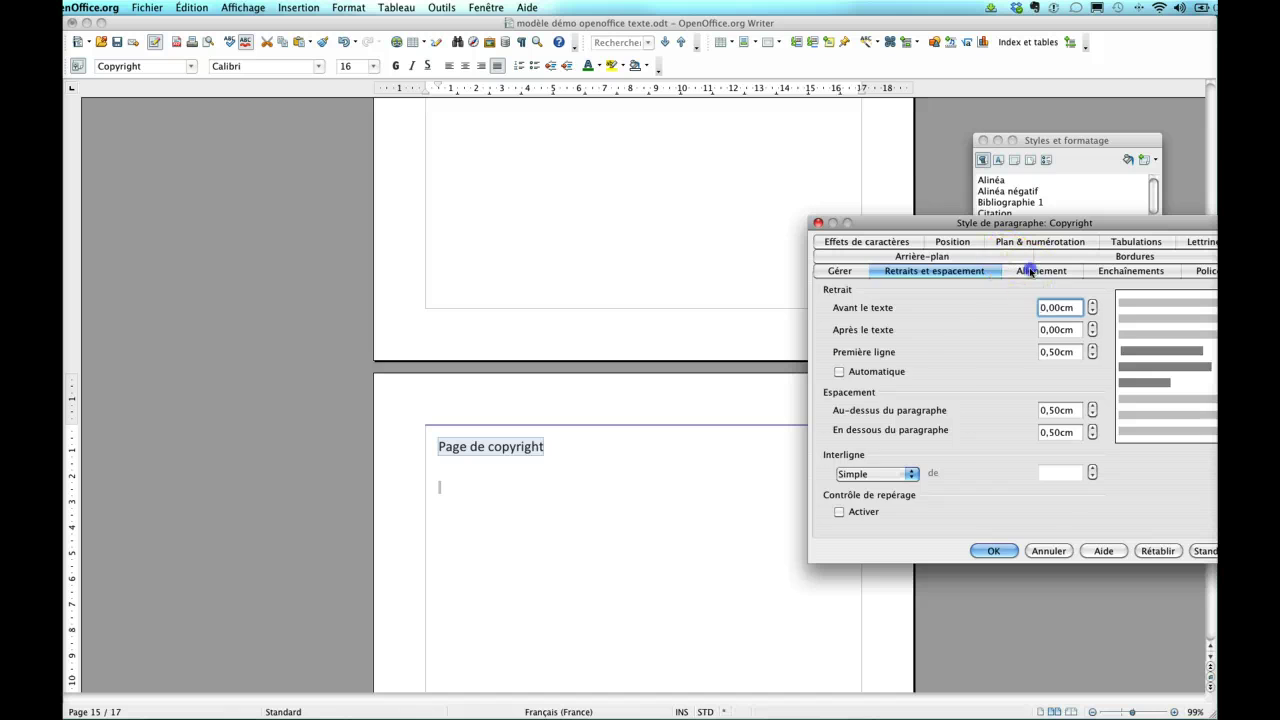
pyautogui.click(1038, 271)
pyautogui.click(859, 345)
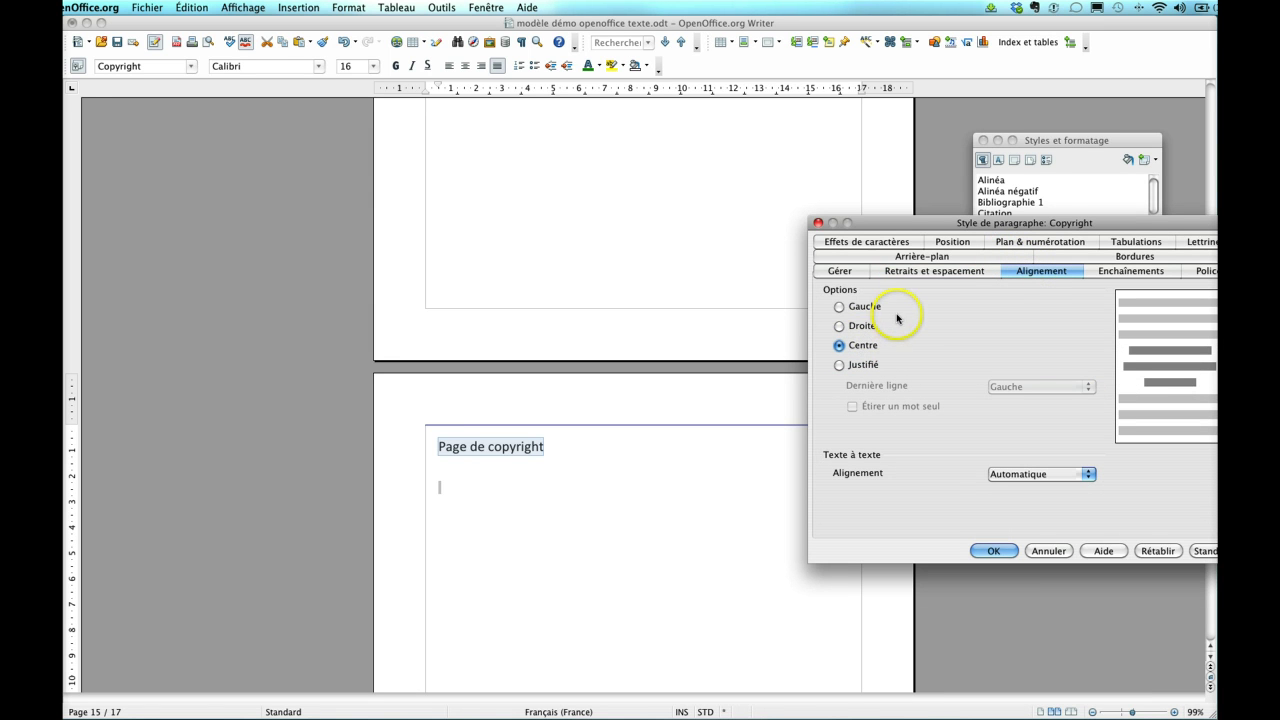
# Step: Set the Copyright style's font to Georgia, Italique, 13pt and apply the style changes
pyautogui.click(1208, 271)
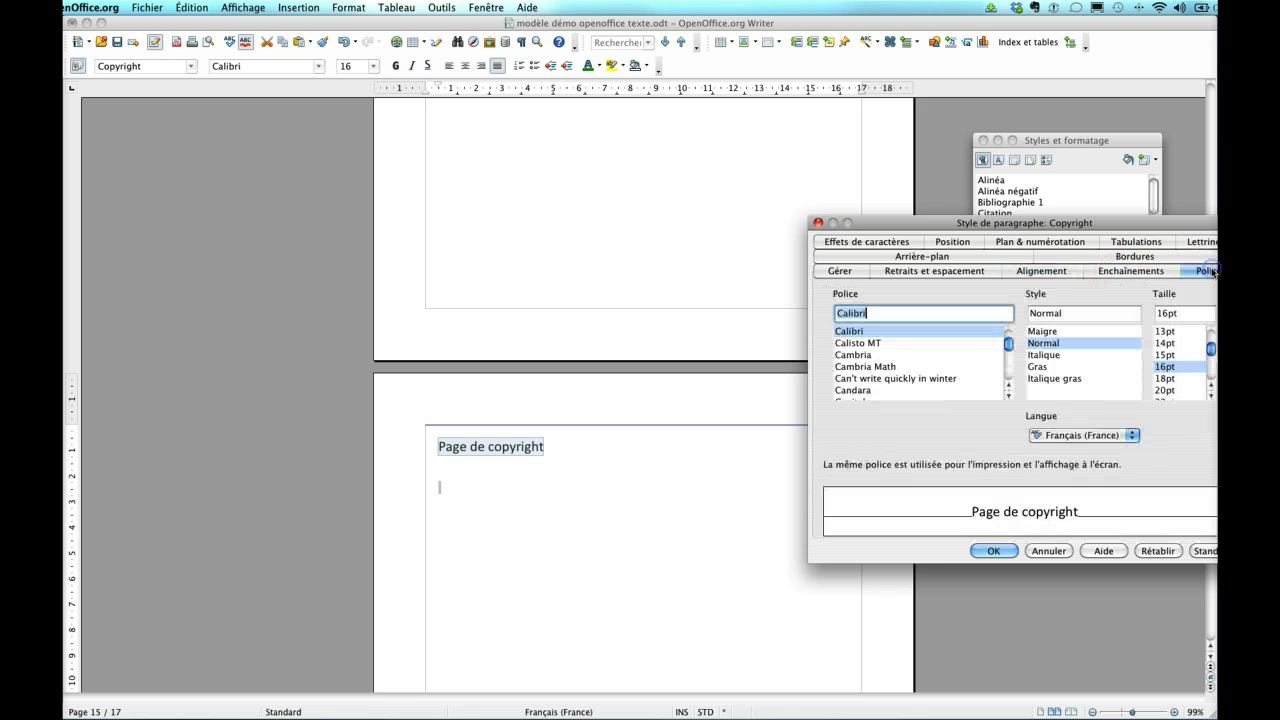
pyautogui.click(1166, 331)
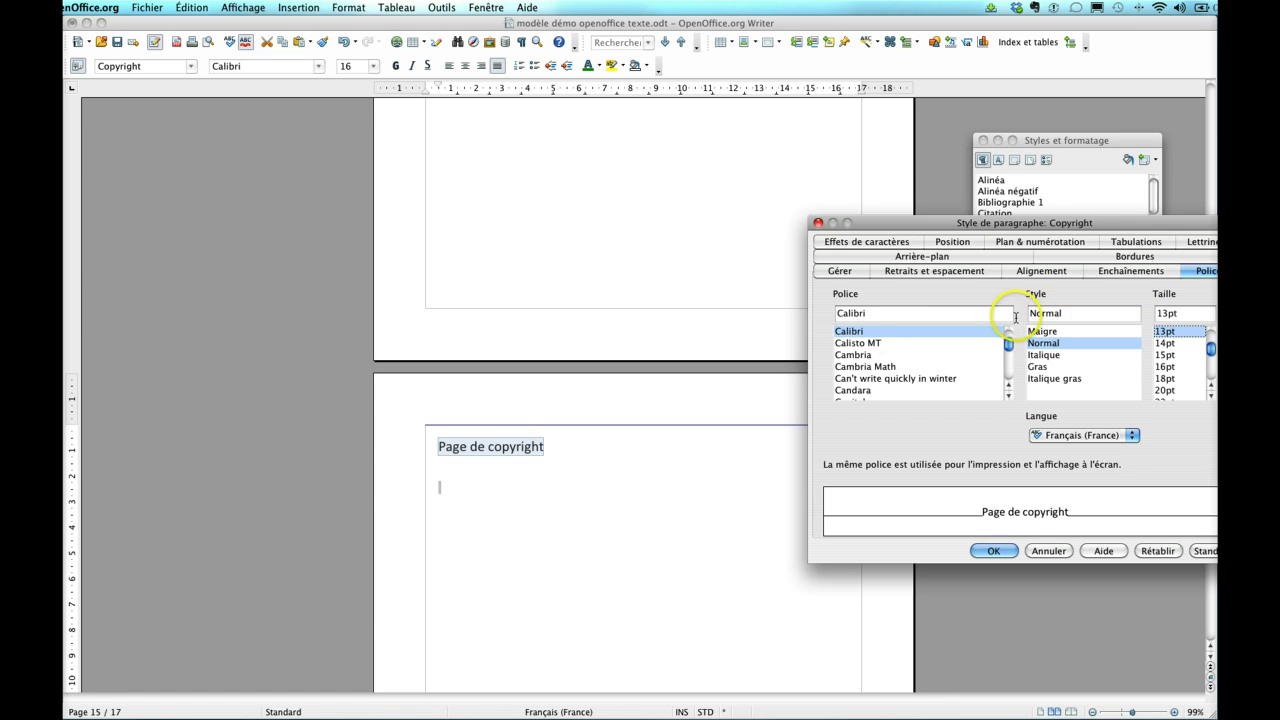
pyautogui.moveTo(868, 313); pyautogui.dragTo(811, 313)
pyautogui.write('Georgia')
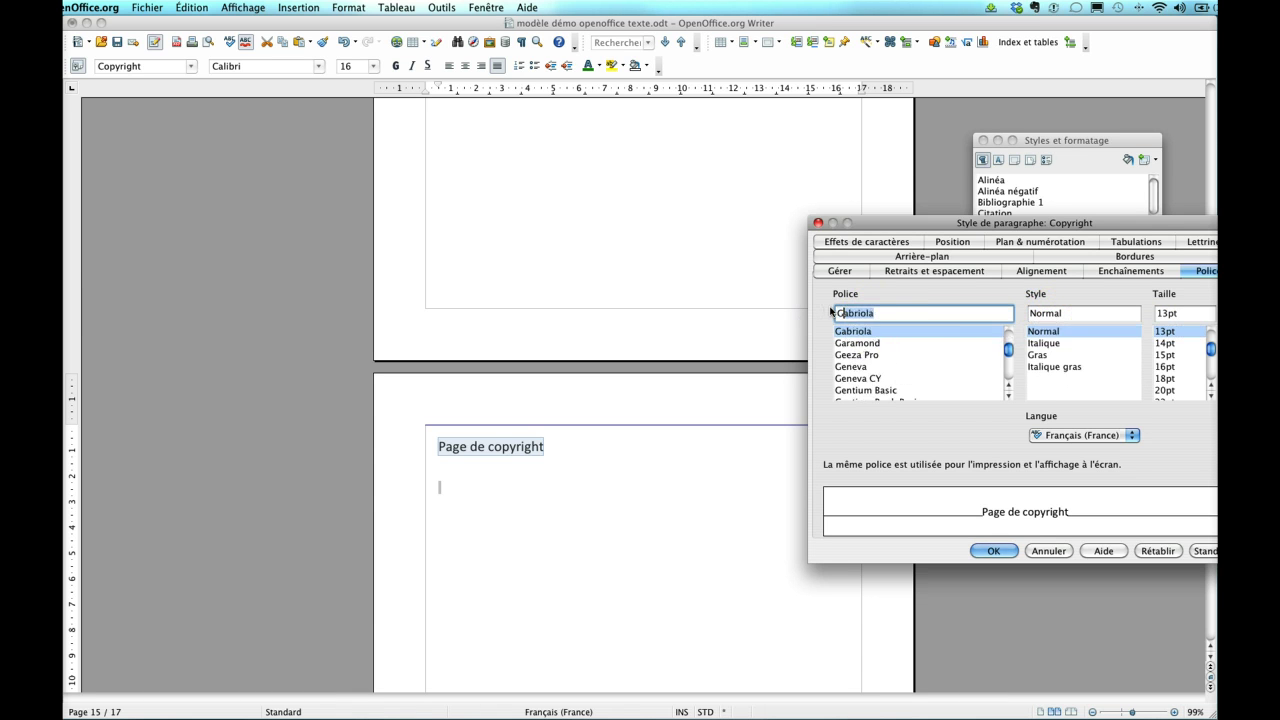
pyautogui.click(1045, 343)
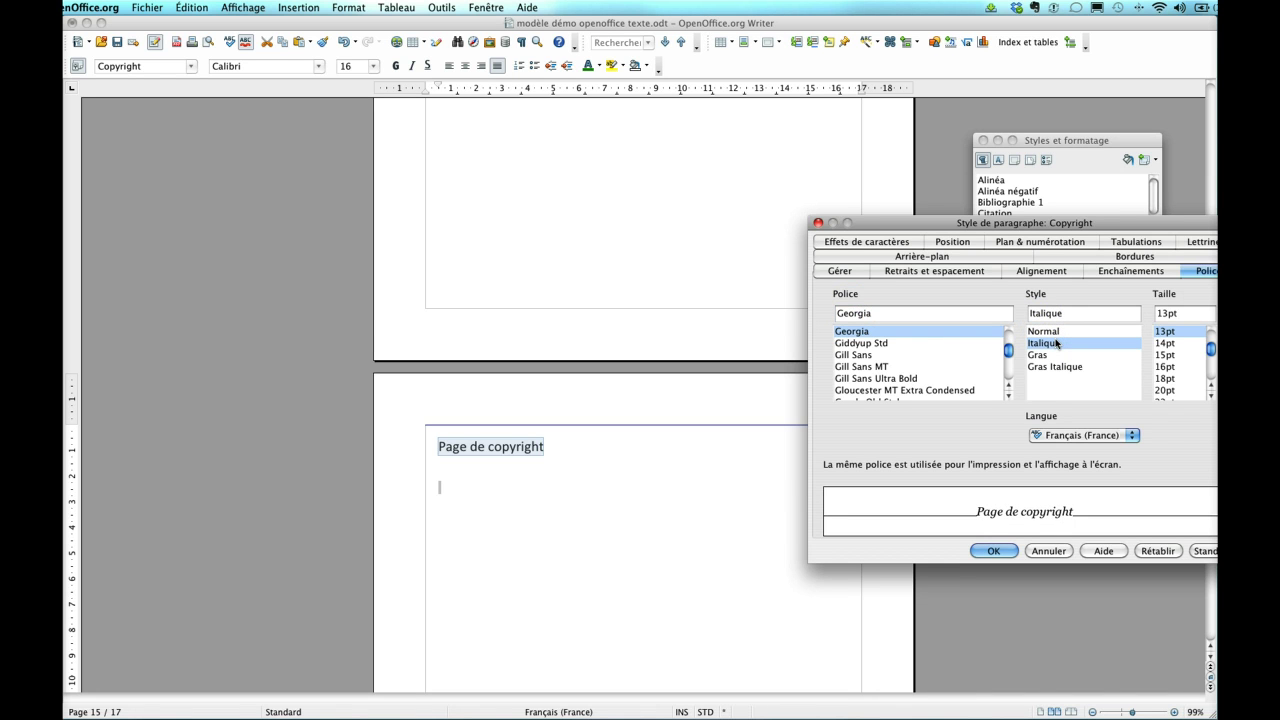
pyautogui.click(993, 551)
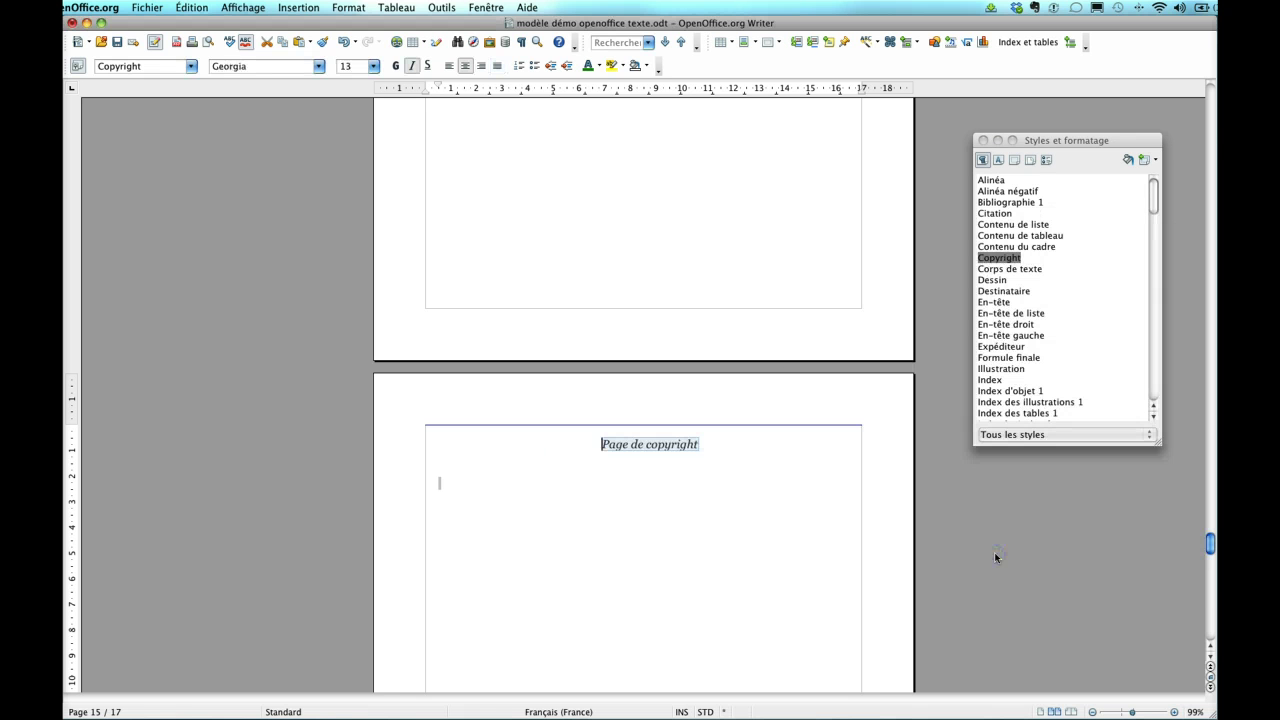
# Step: Modify the Copyright style again, setting the spacing above the paragraph to 8 cm
pyautogui.rightClick(996, 258)
pyautogui.click(1030, 274)
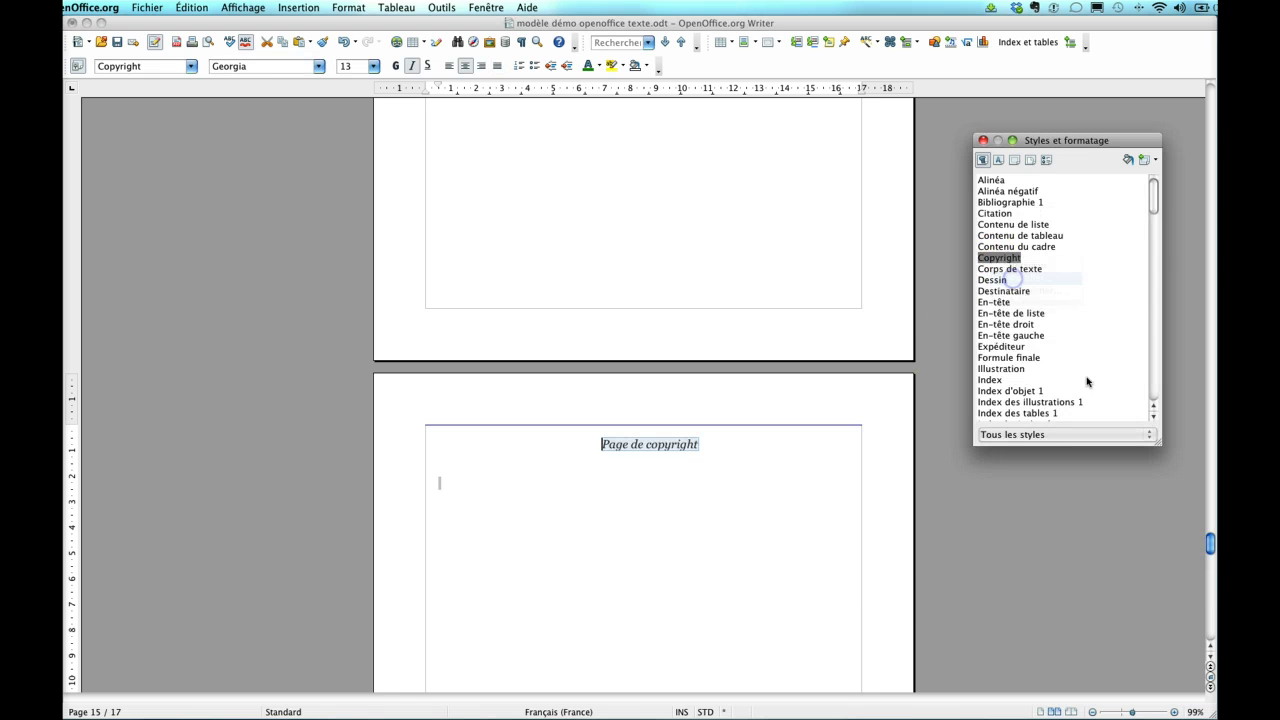
pyautogui.click(958, 271)
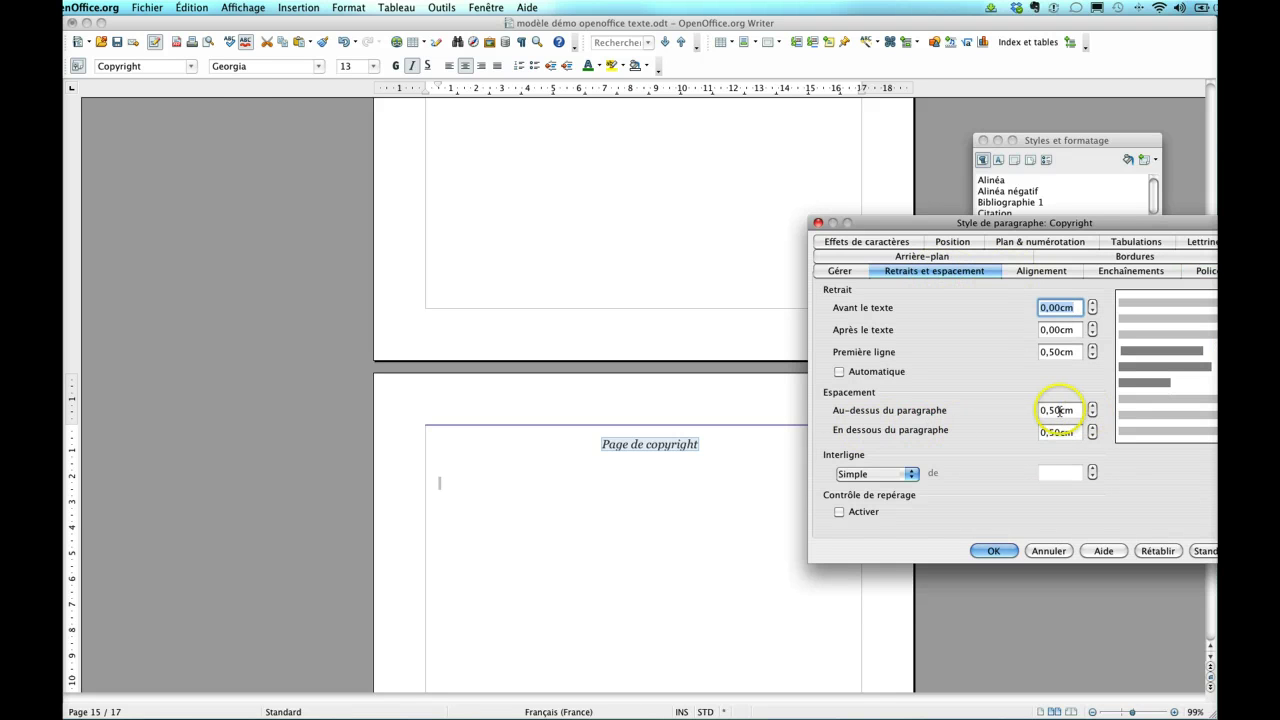
pyautogui.moveTo(1058, 410); pyautogui.dragTo(1026, 410)
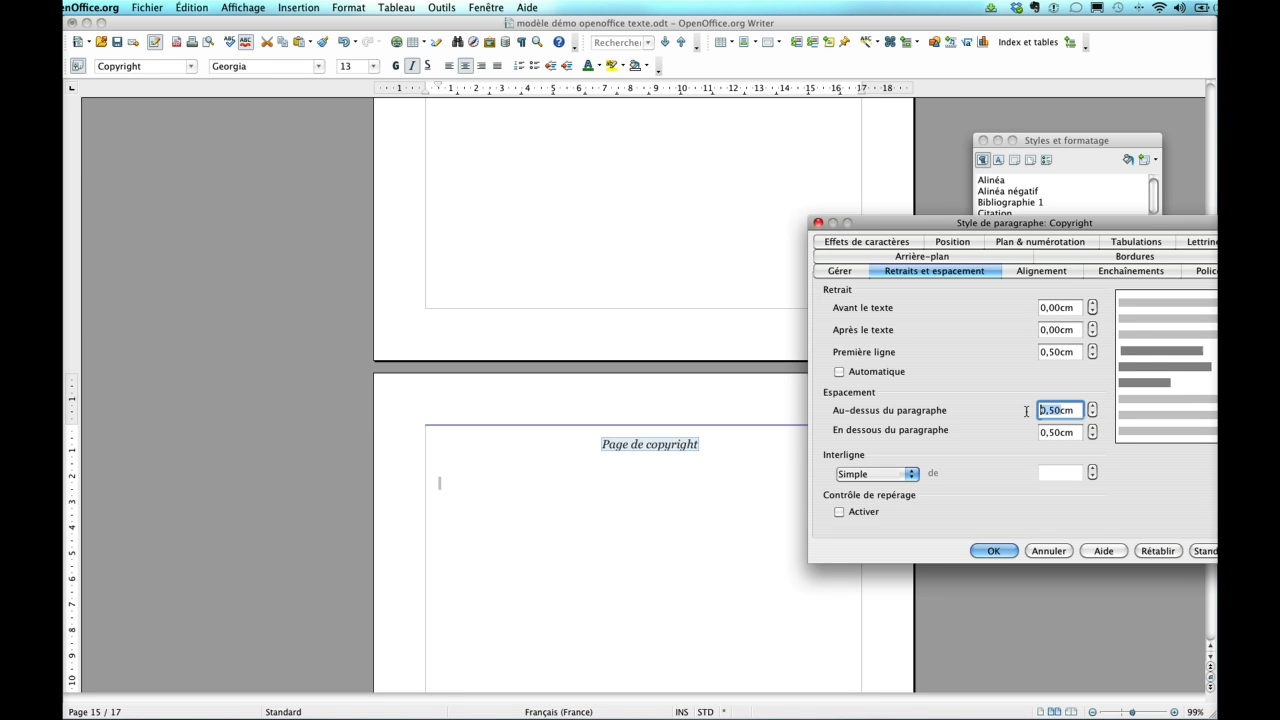
pyautogui.write('8')
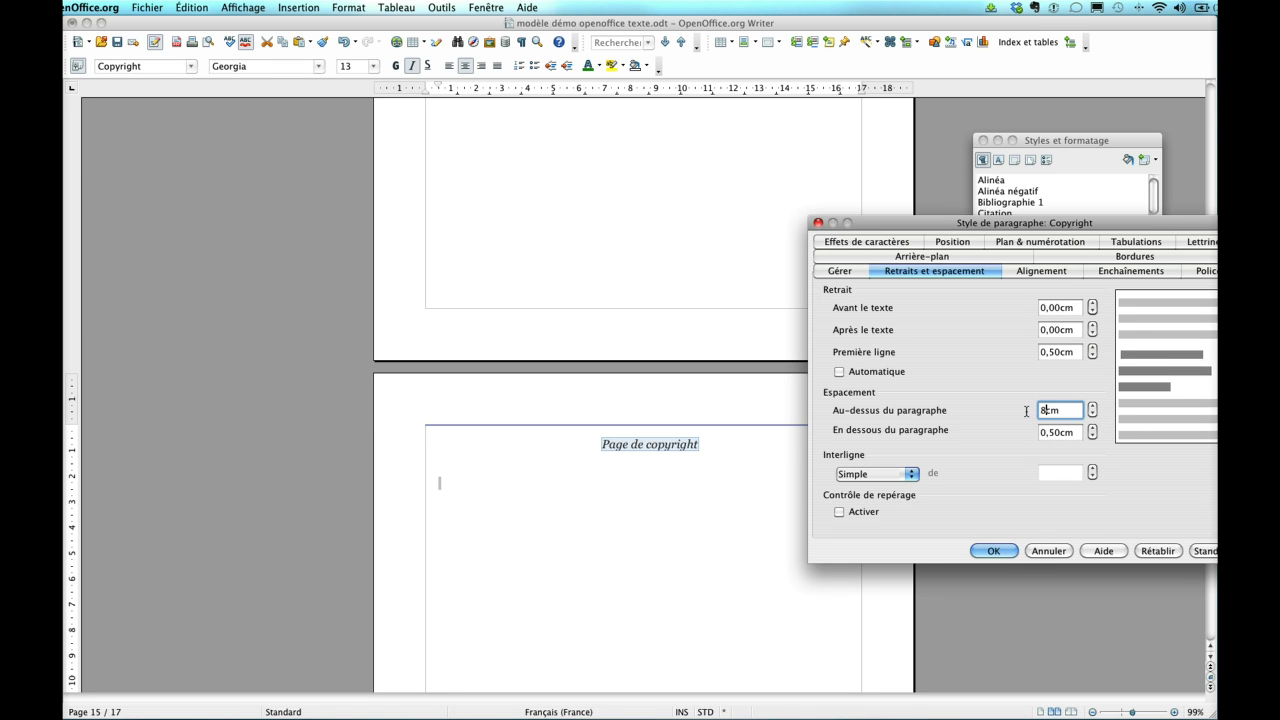
pyautogui.click(993, 551)
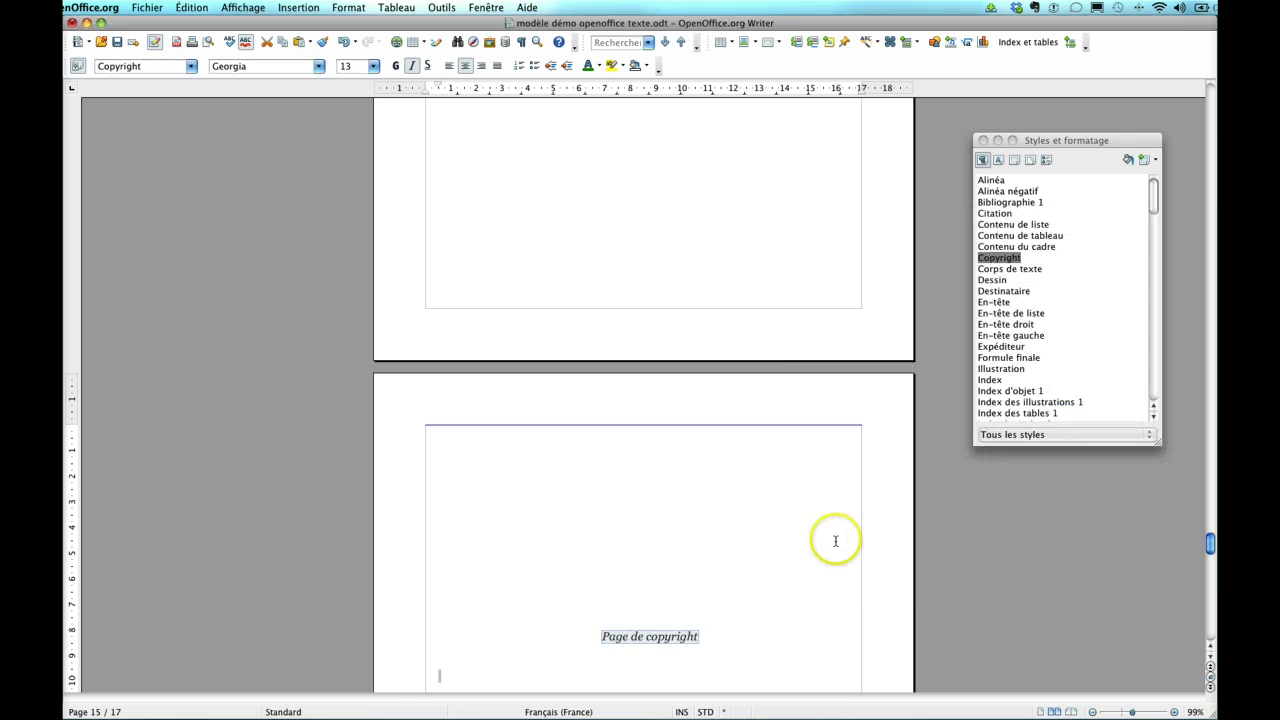
# Step: Copy the last paragraph of Chapitre 4, starting "Phasellus eget est posuere", and paste it below the "Page de copyright" title
pyautogui.scroll(-5, 831, 537)
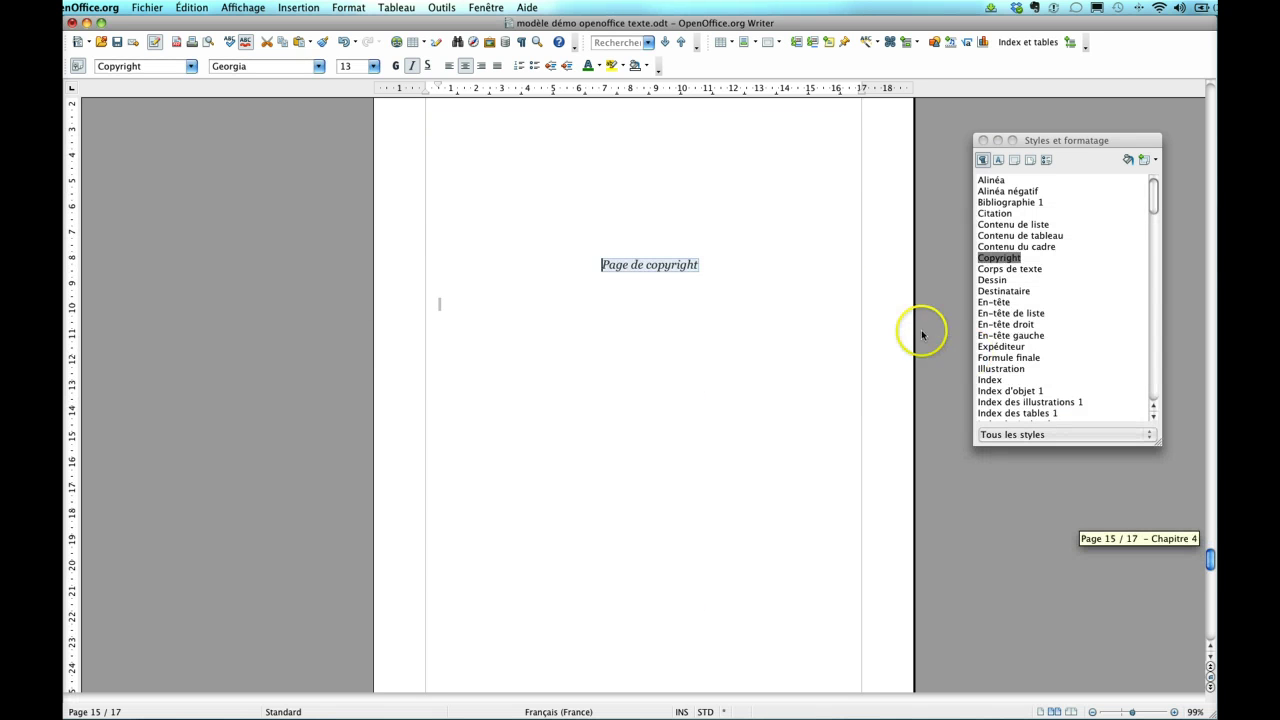
pyautogui.scroll(-2, 644, 557)
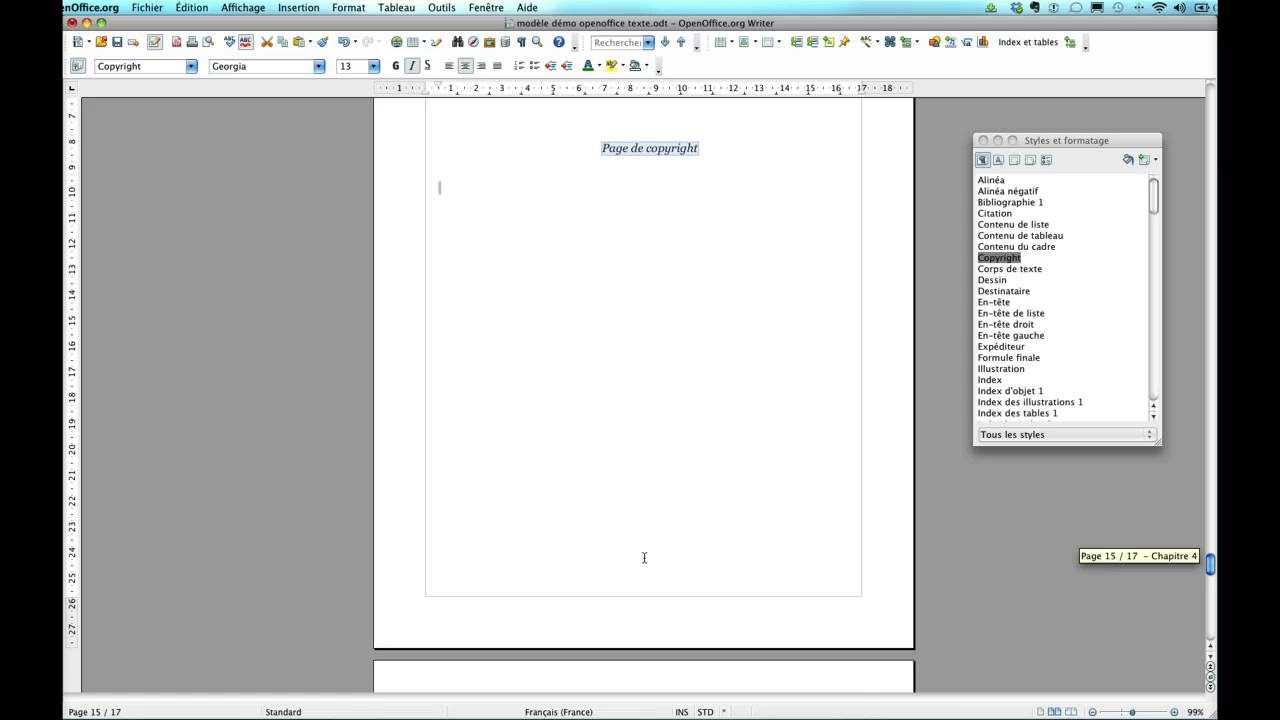
pyautogui.scroll(8, 644, 557)
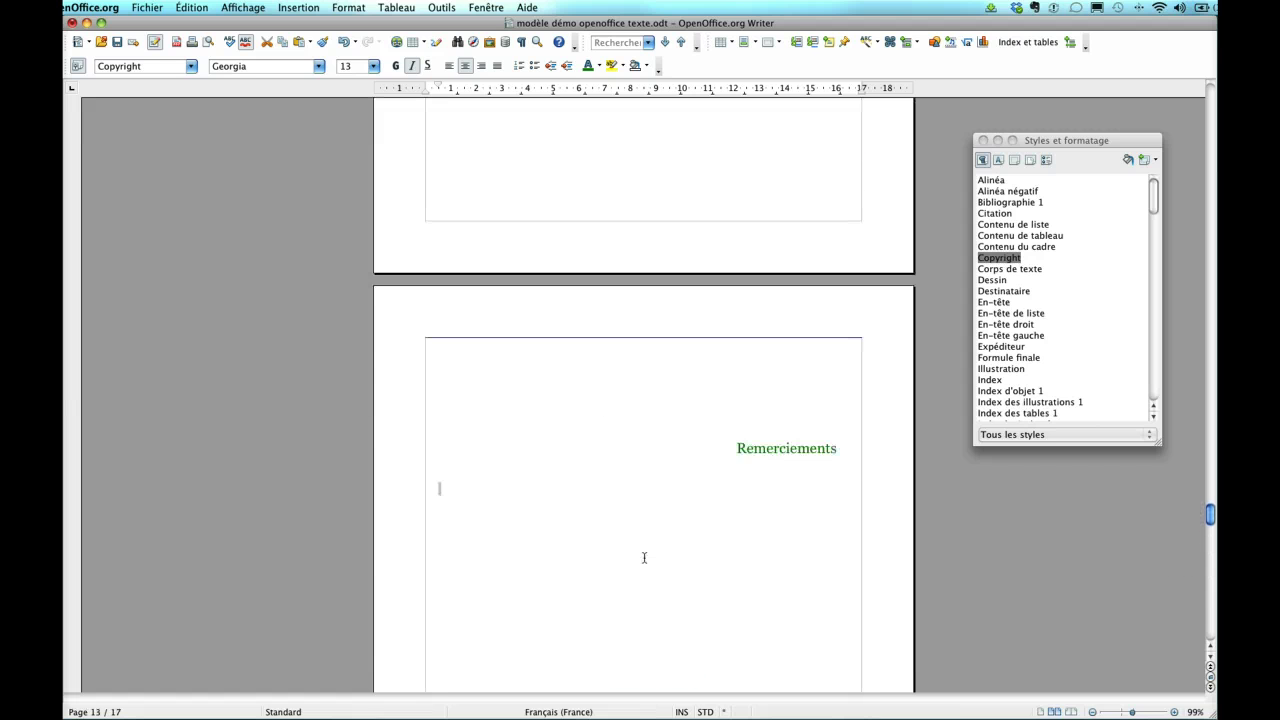
pyautogui.scroll(6, 644, 557)
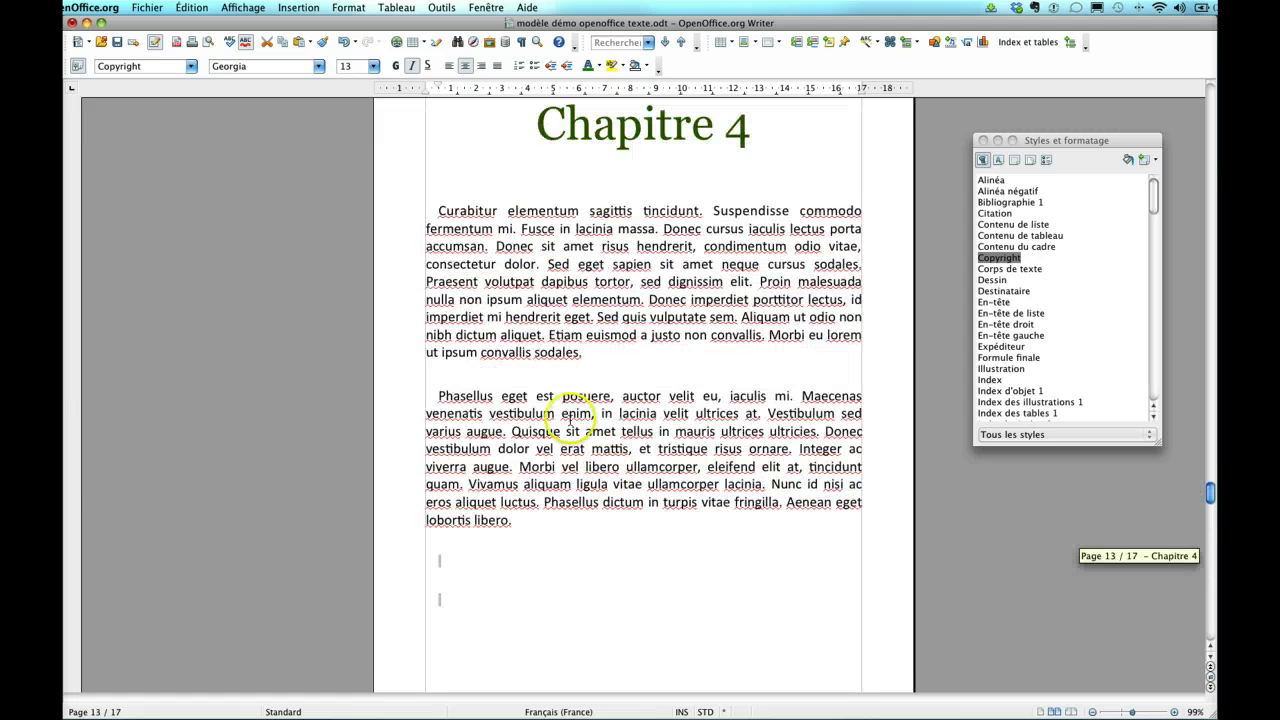
pyautogui.click(430, 396)
pyautogui.moveTo(444, 398); pyautogui.dragTo(507, 521)
pyautogui.press('super+c')
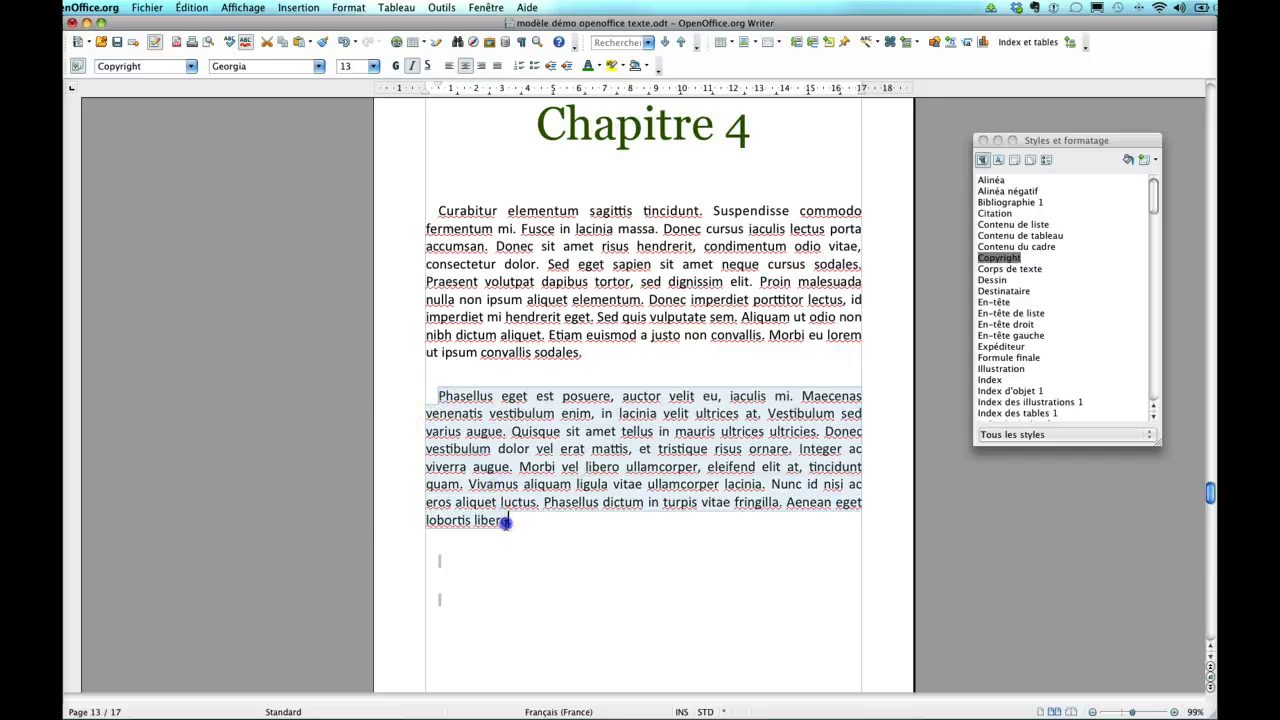
pyautogui.press('super+0')
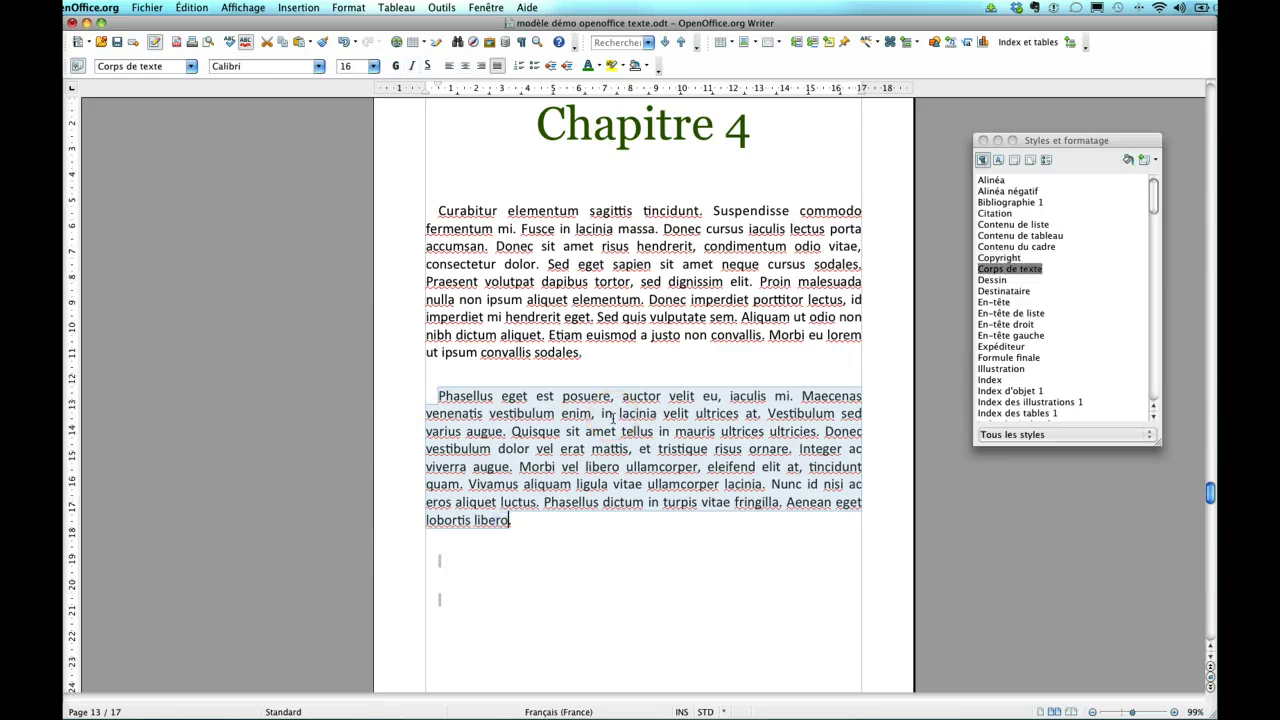
pyautogui.scroll(-3, 613, 418)
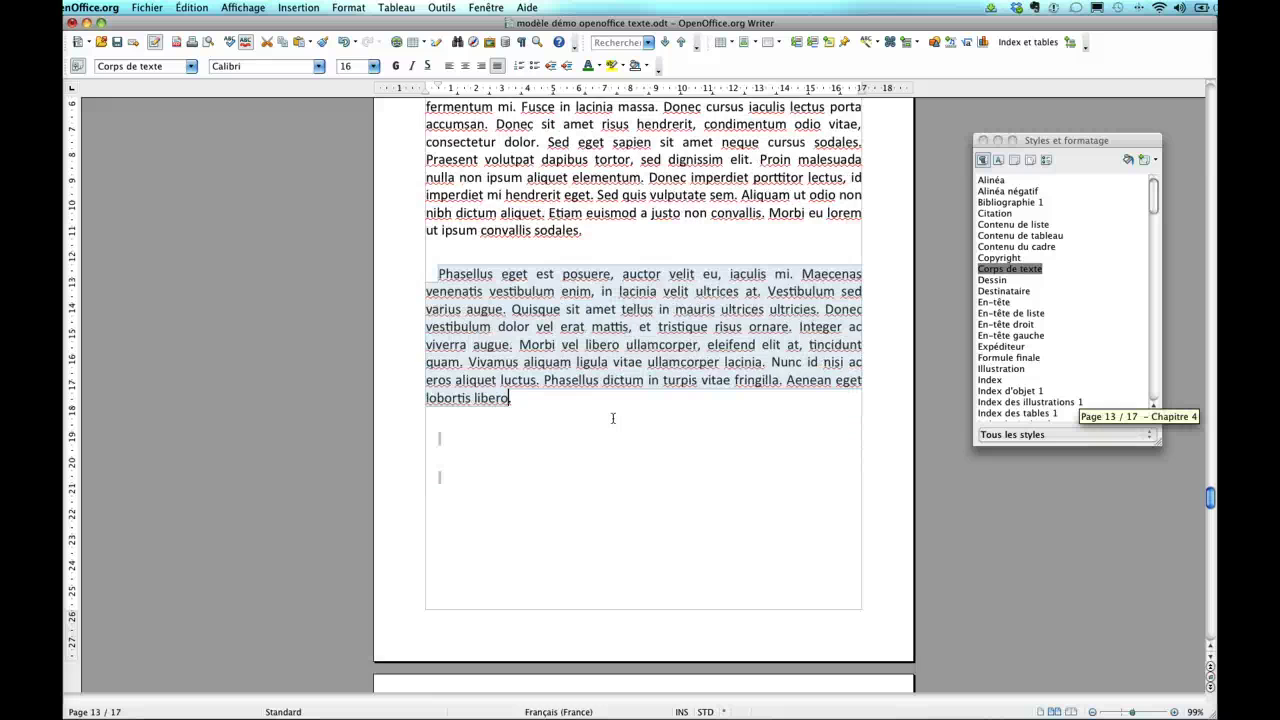
pyautogui.scroll(-15, 613, 418)
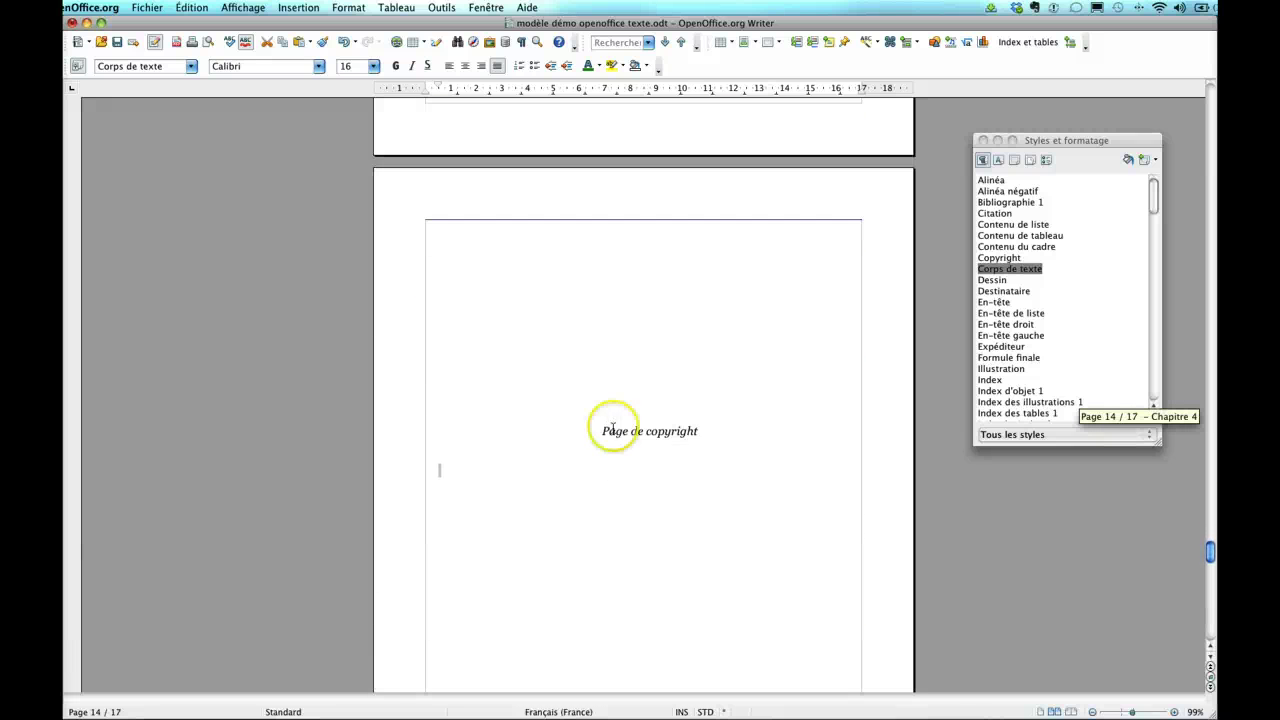
pyautogui.click(442, 472)
pyautogui.press('super+v')
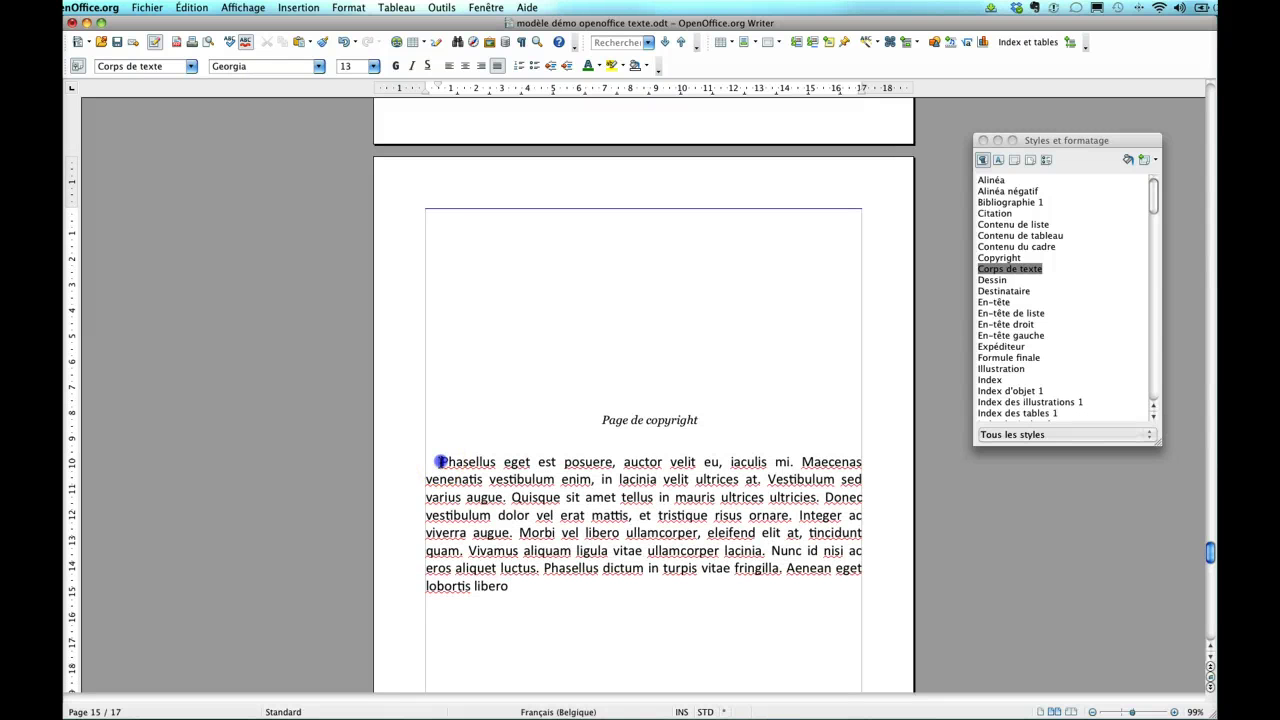
# Step: Create the paragraph style Texte copyright from the pasted "Phasellus eget est posuere" paragraph, overwriting the existing style of that name
pyautogui.moveTo(438, 461); pyautogui.dragTo(515, 586)
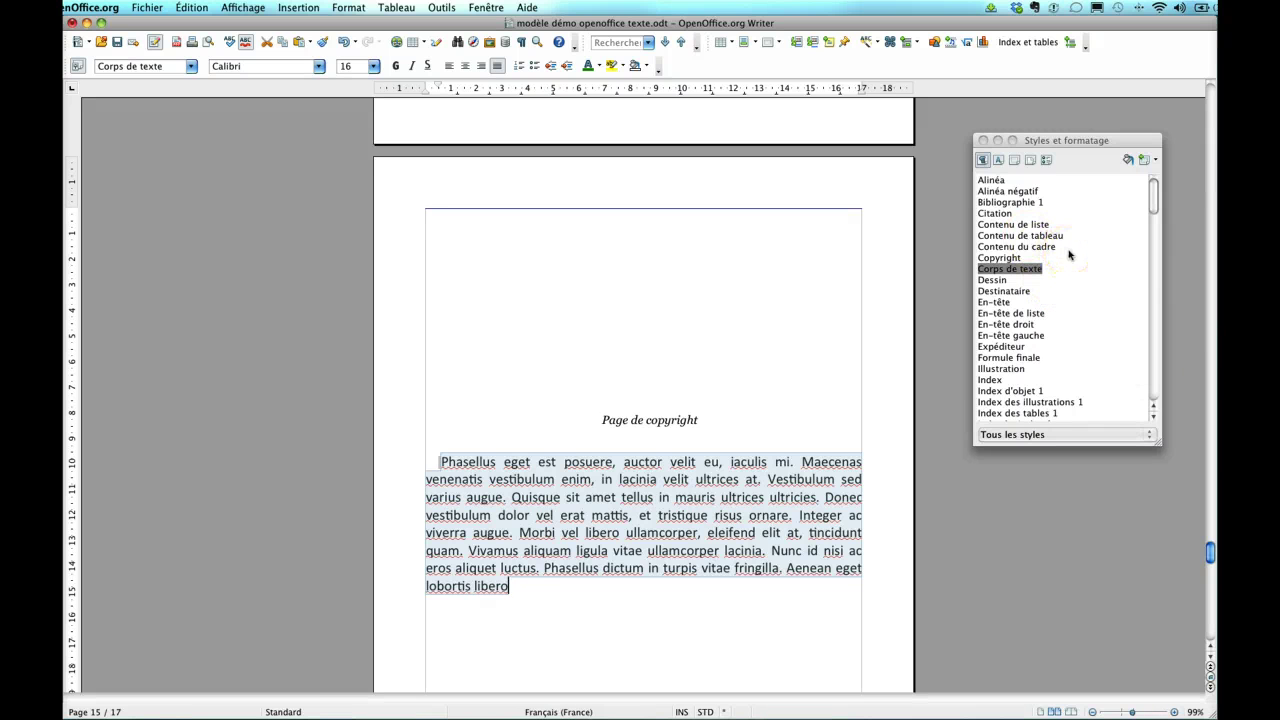
pyautogui.scroll(-4, 1069, 255)
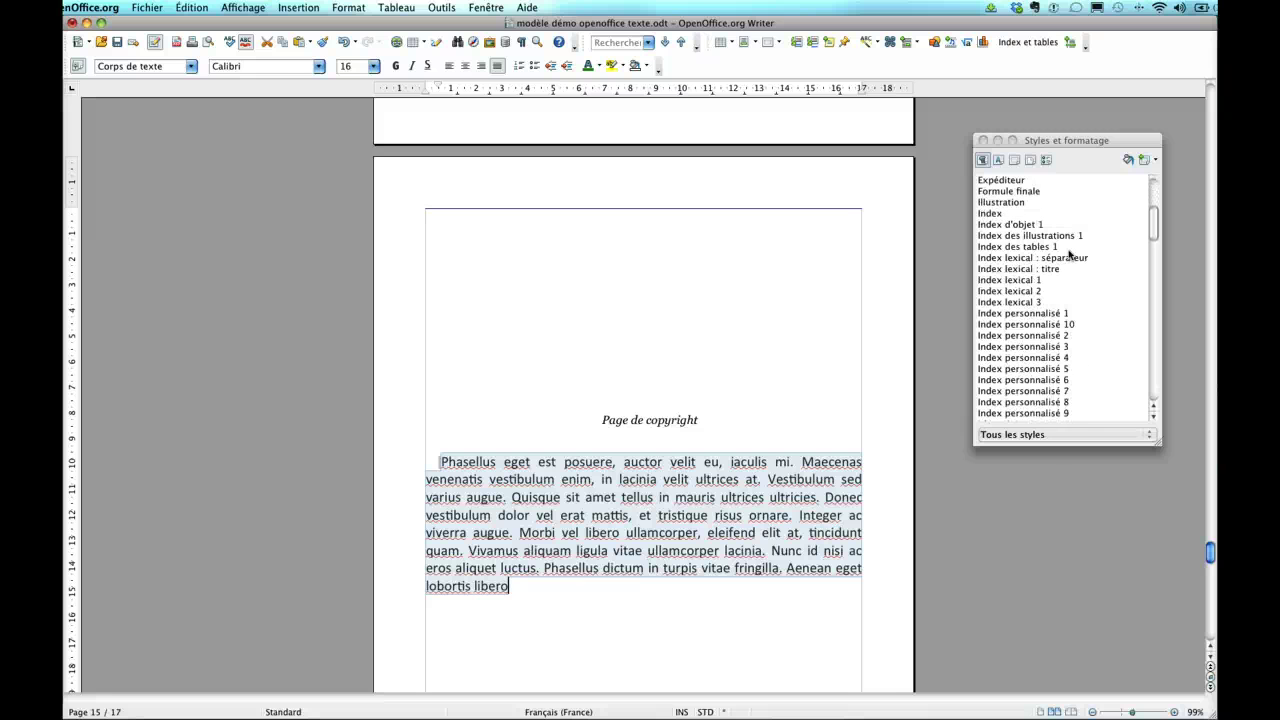
pyautogui.scroll(-1, 1069, 255)
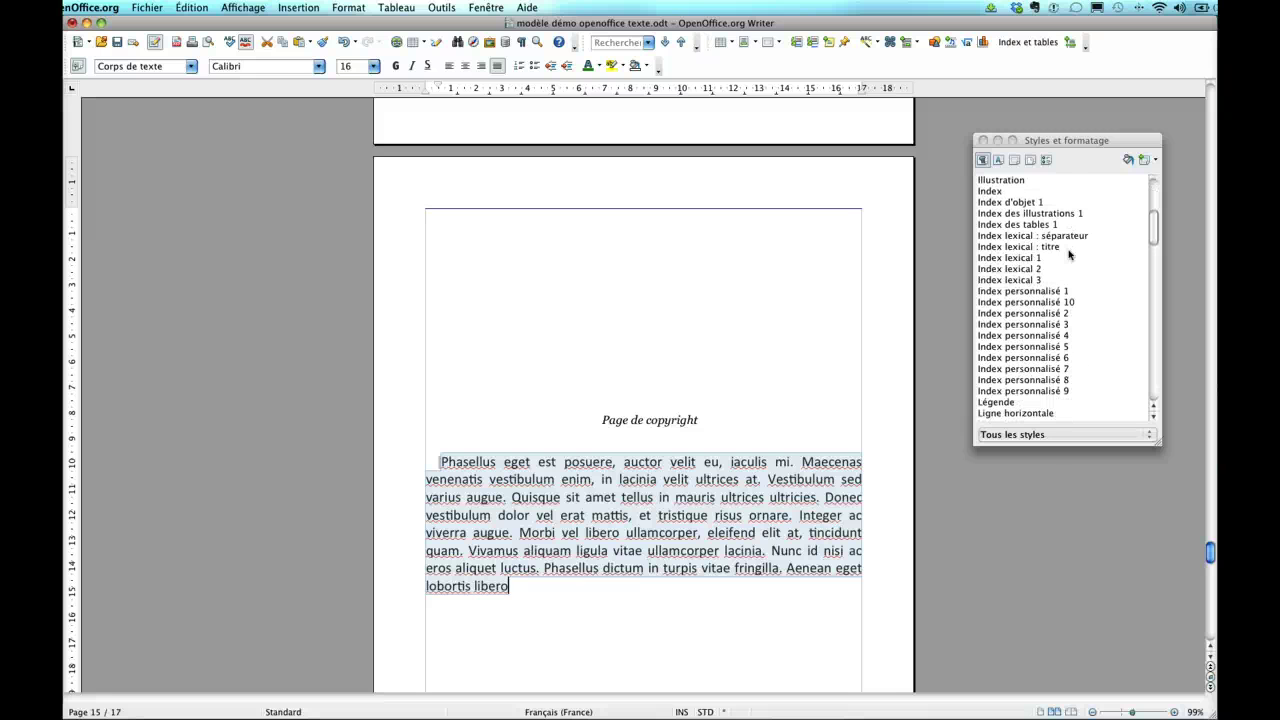
pyautogui.scroll(-3, 1068, 255)
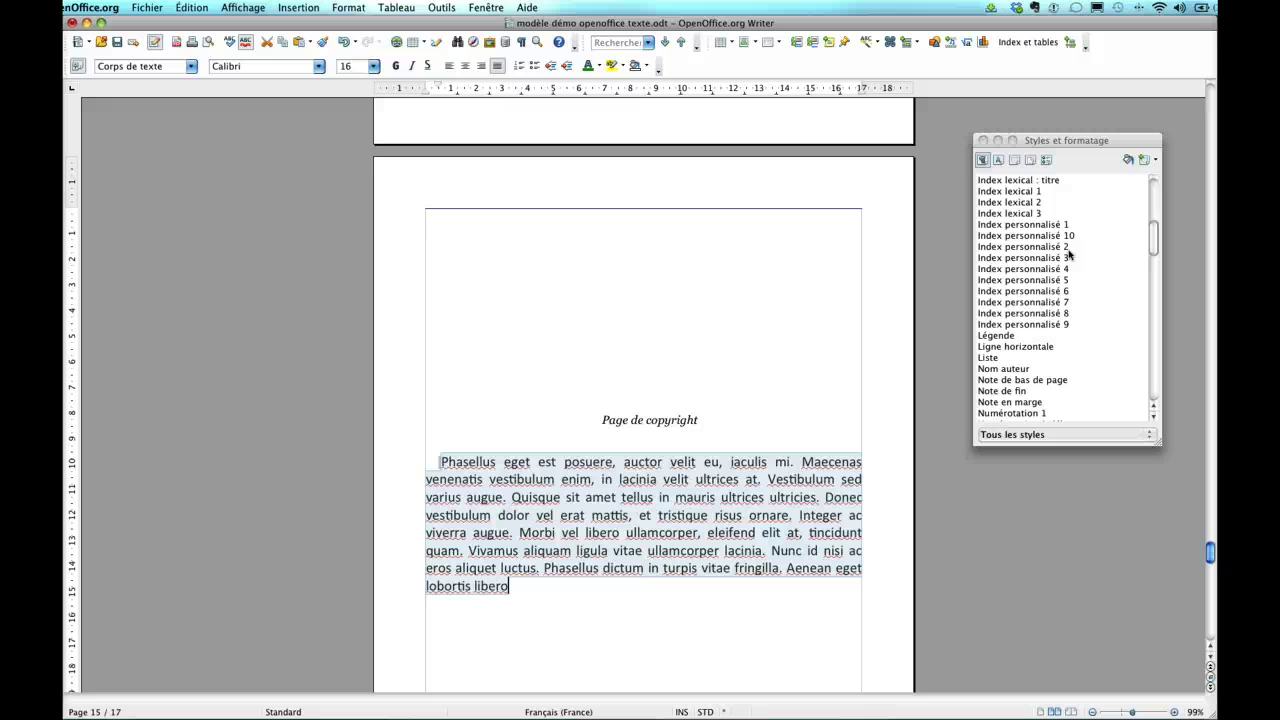
pyautogui.scroll(-7, 1069, 255)
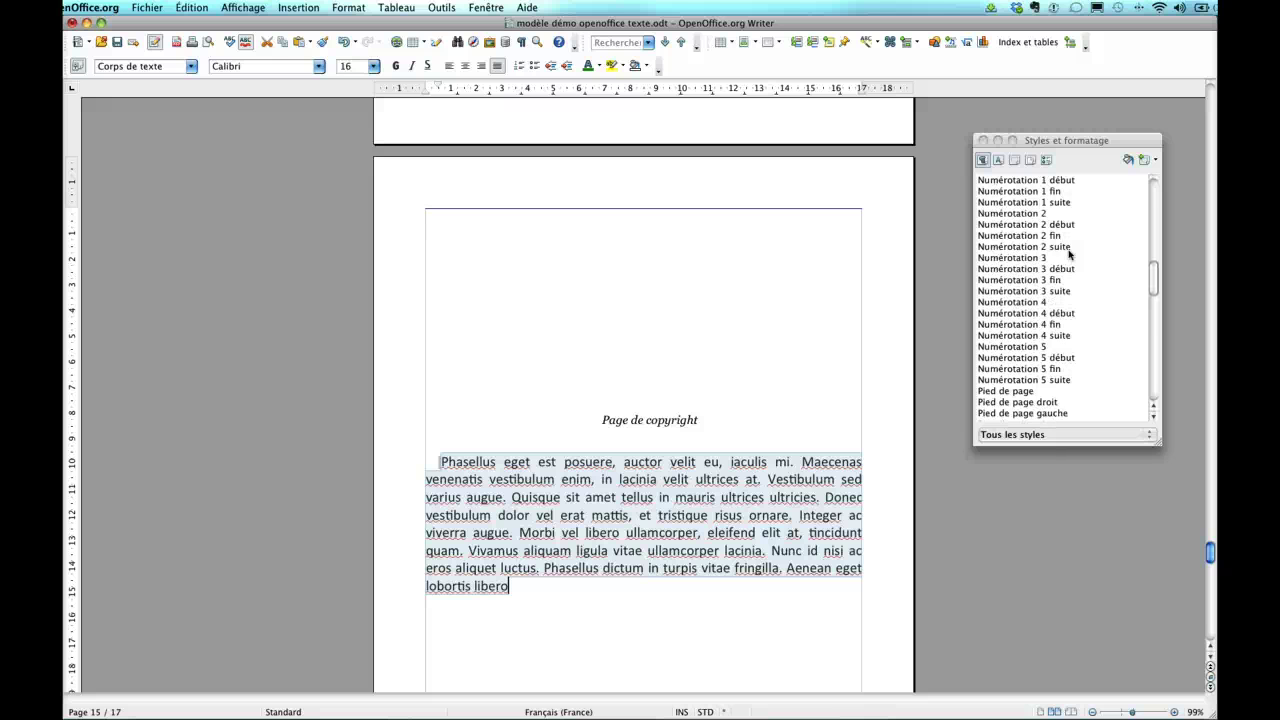
pyautogui.scroll(-4, 1069, 255)
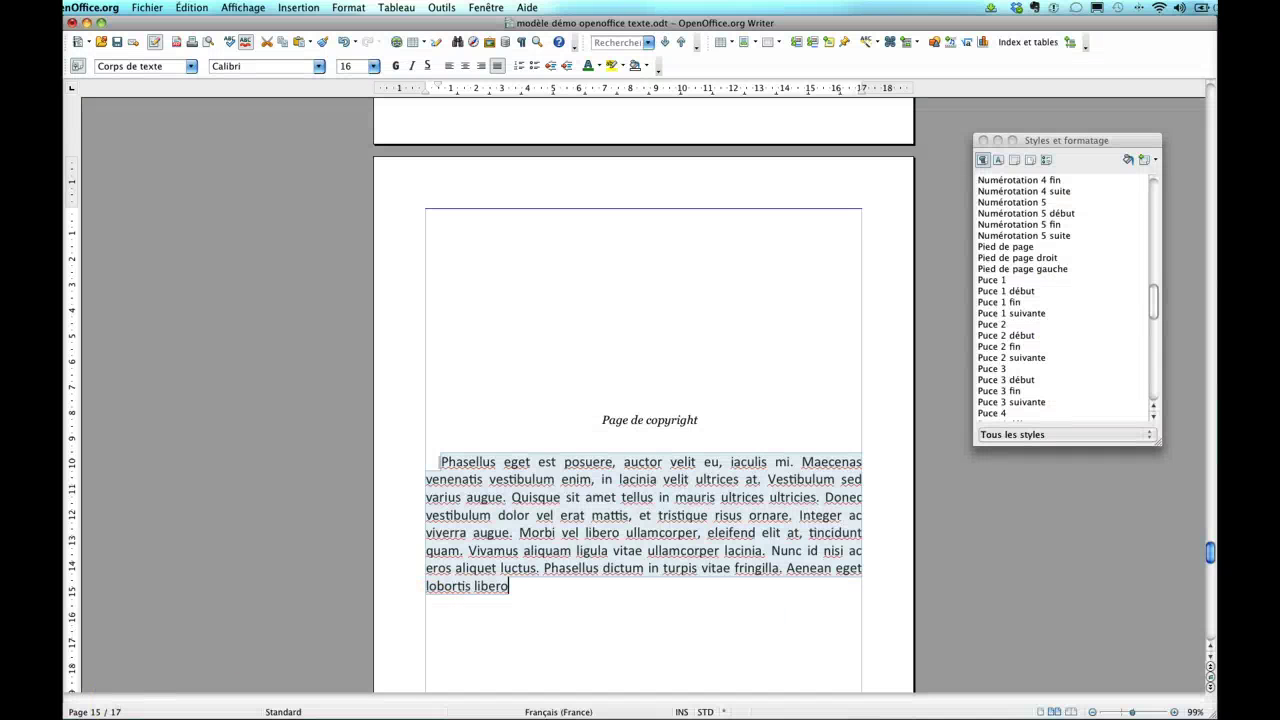
pyautogui.moveTo(440, 461); pyautogui.dragTo(519, 585)
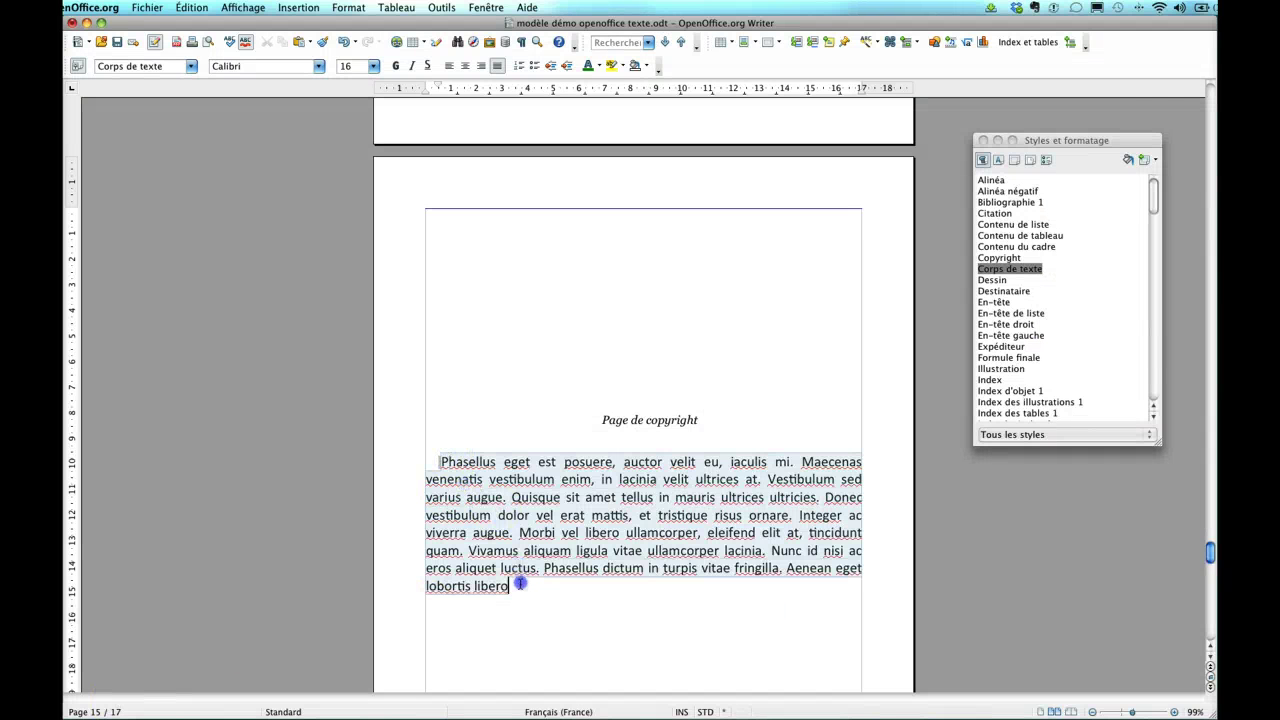
pyautogui.click(1153, 162)
pyautogui.click(1161, 175)
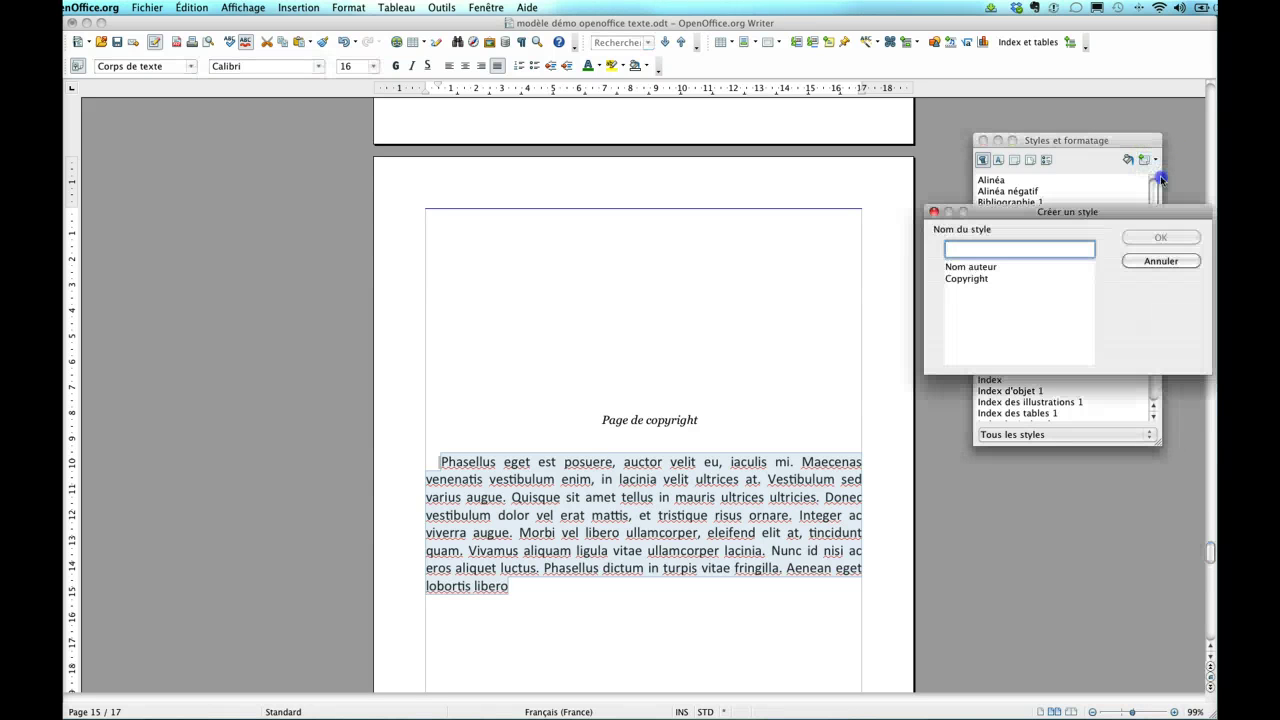
pyautogui.click(980, 290)
pyautogui.click(1160, 237)
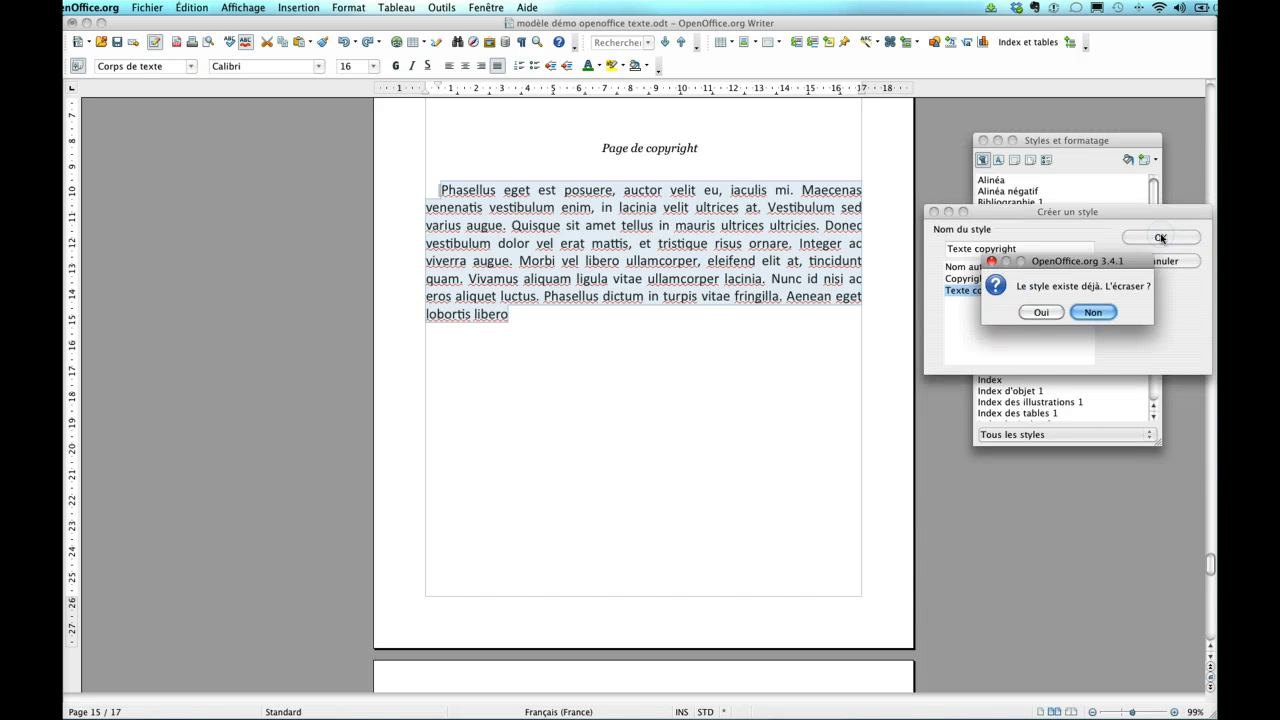
pyautogui.click(1050, 315)
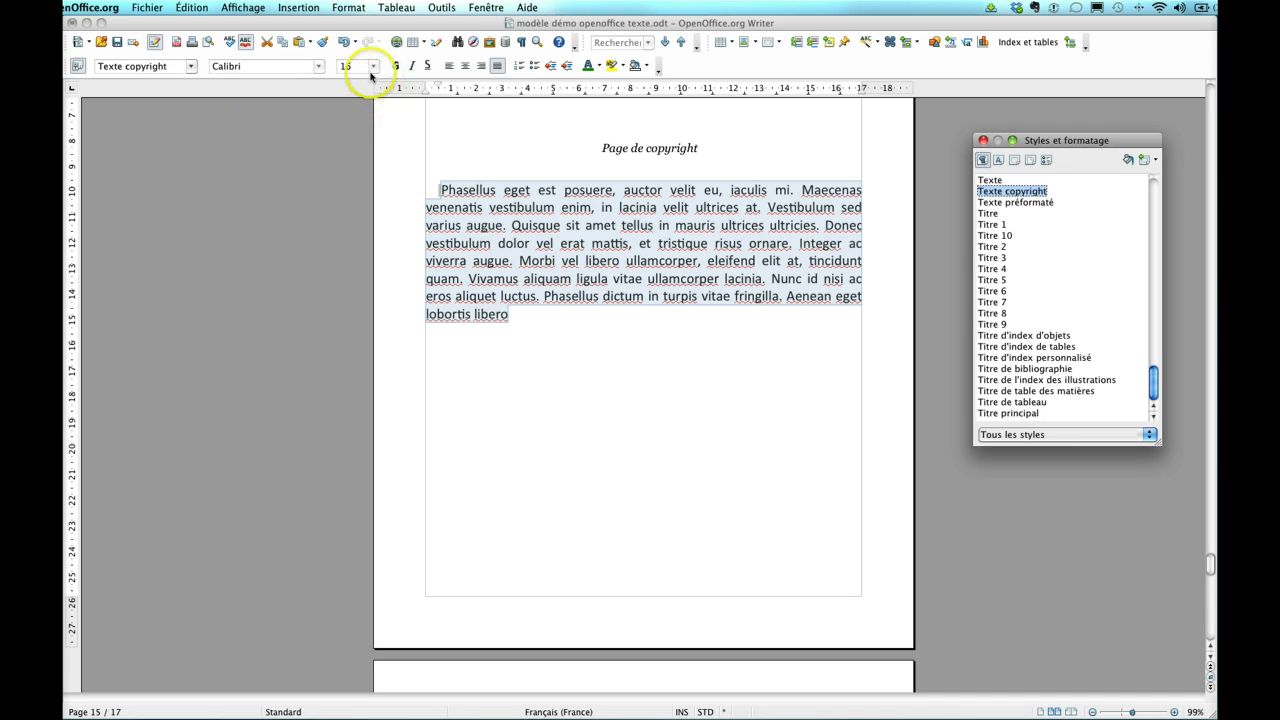
# Step: Set the font of the selected paragraph below "Page de copyright" to Georgia, size 12
pyautogui.click(321, 66)
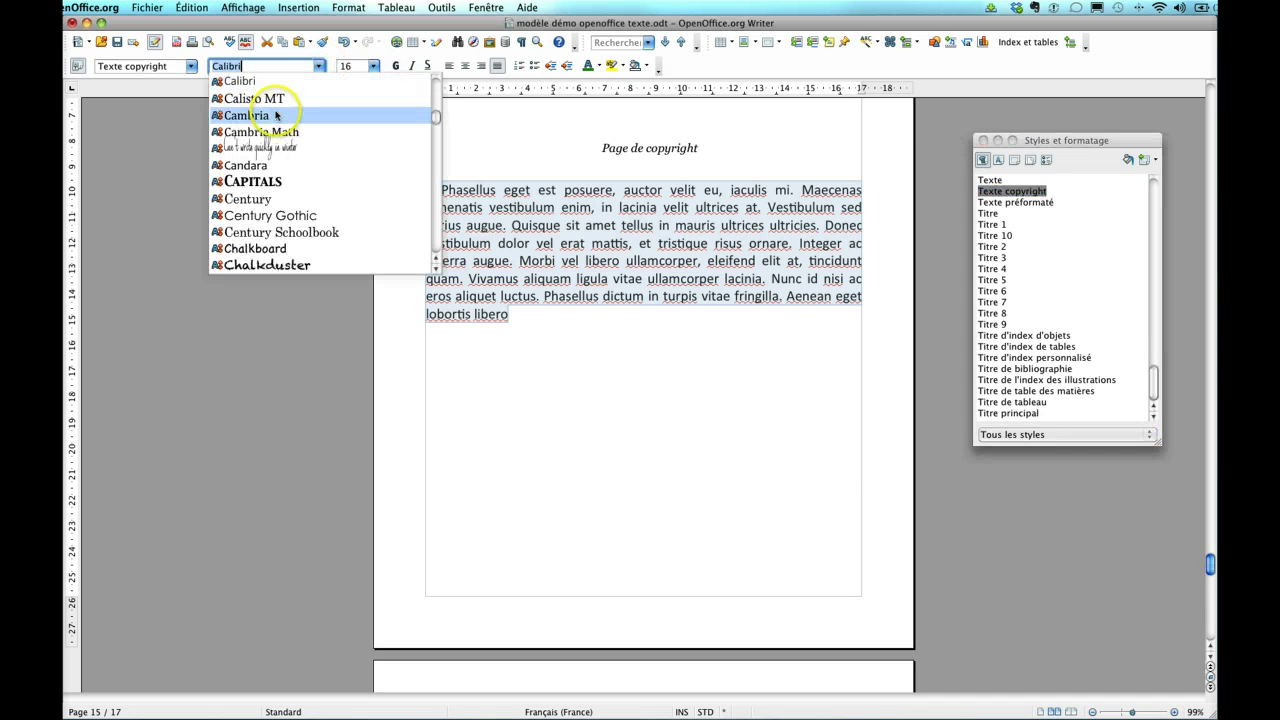
pyautogui.write('Georgia')
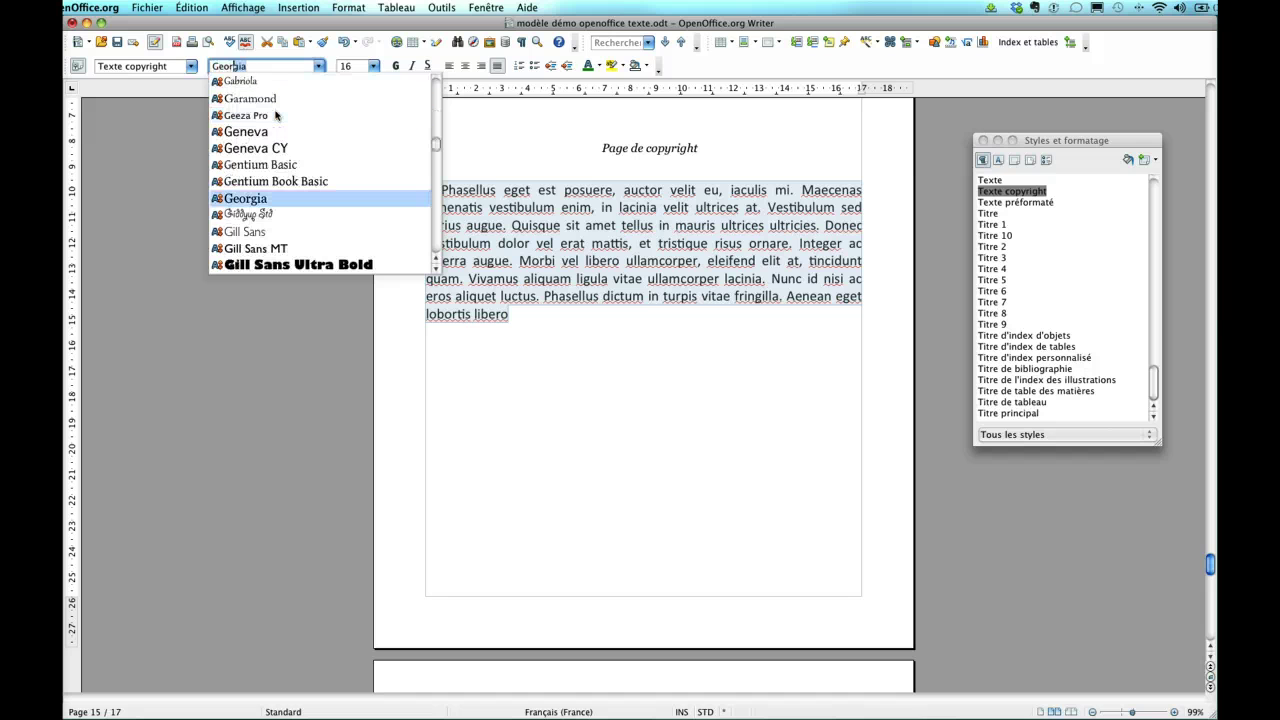
pyautogui.press('Return')
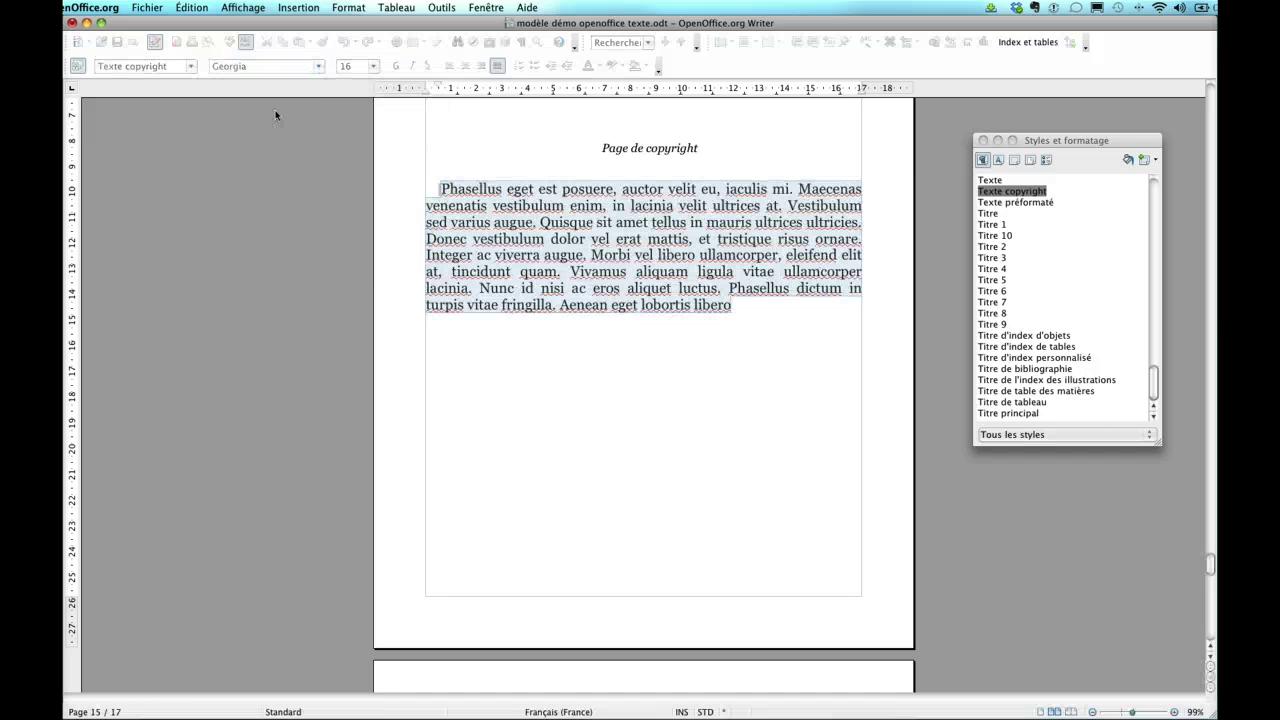
pyautogui.click(373, 66)
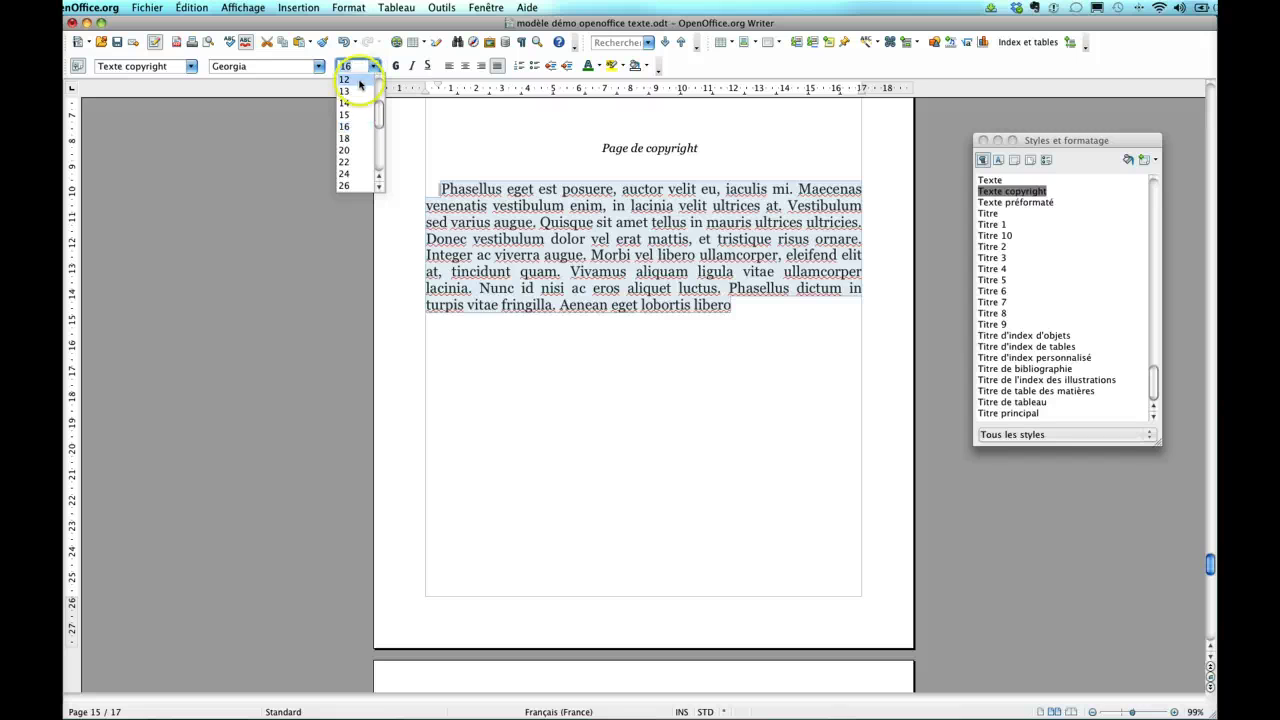
pyautogui.click(360, 83)
pyautogui.click(505, 193)
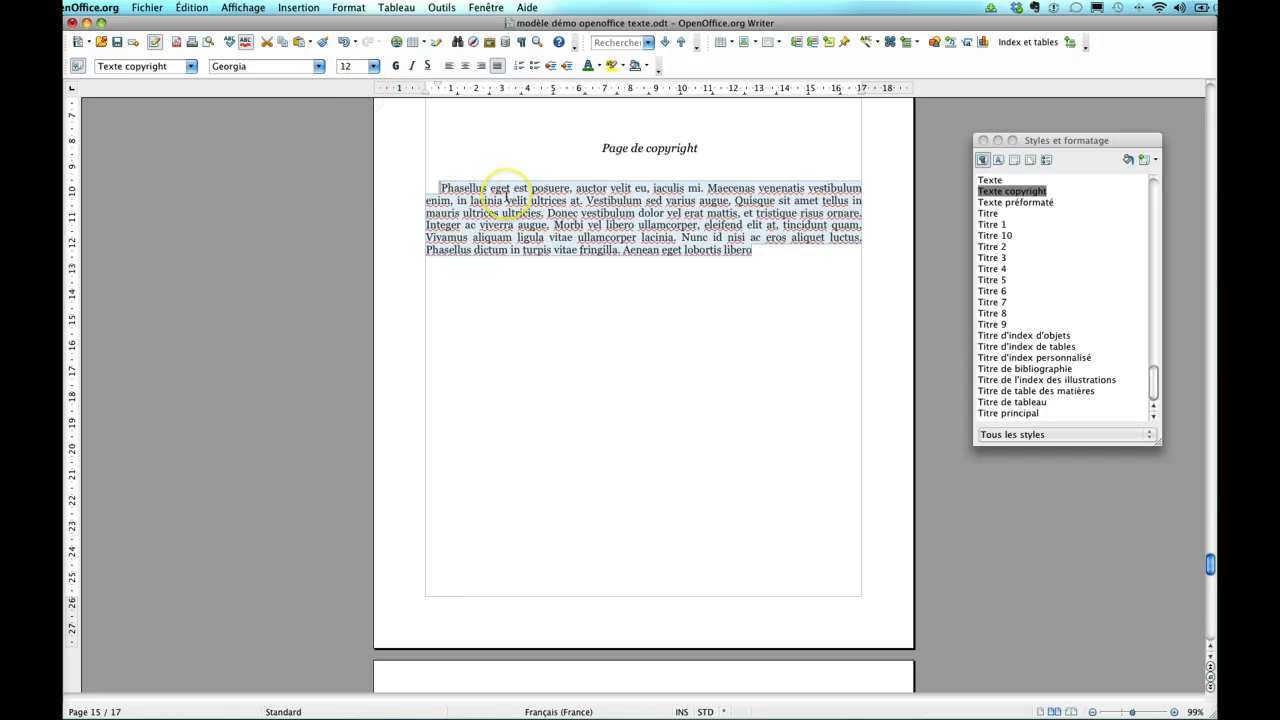
# Step: Edit the Texte copyright paragraph style, setting its font size to 12pt, and apply the change
pyautogui.rightClick(505, 193)
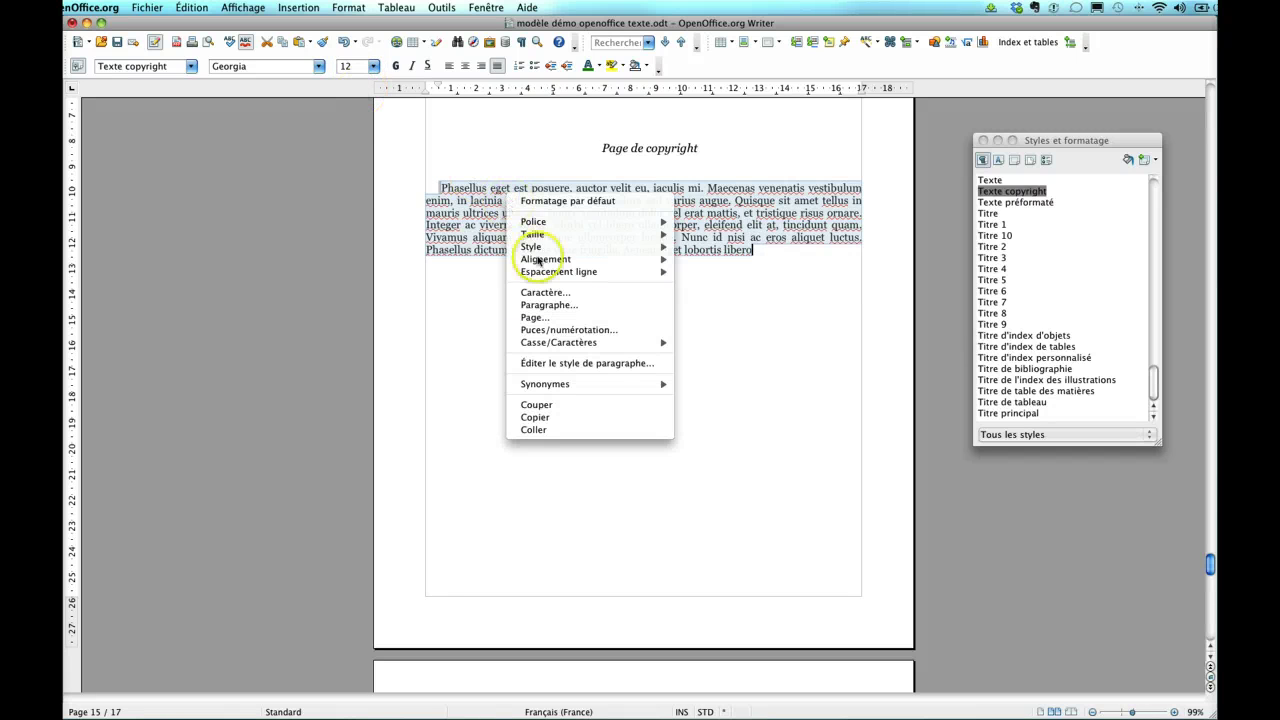
pyautogui.click(575, 365)
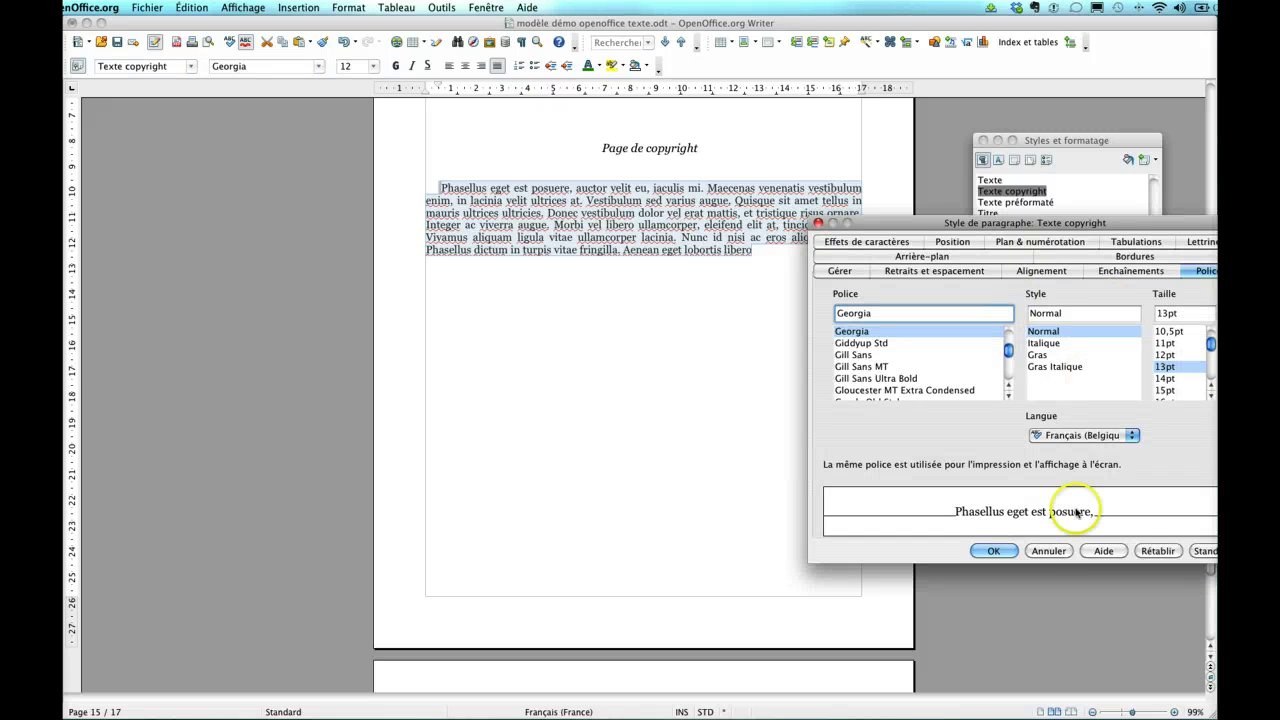
pyautogui.click(1001, 552)
pyautogui.click(1164, 355)
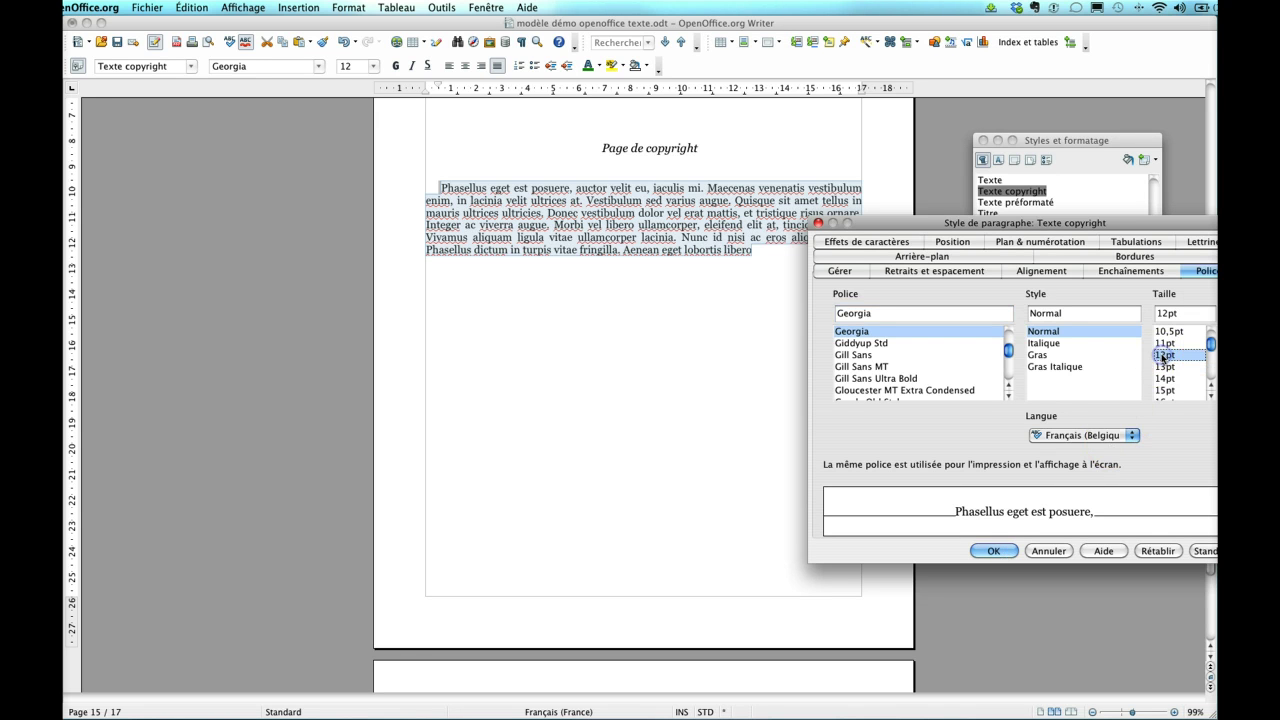
pyautogui.click(995, 551)
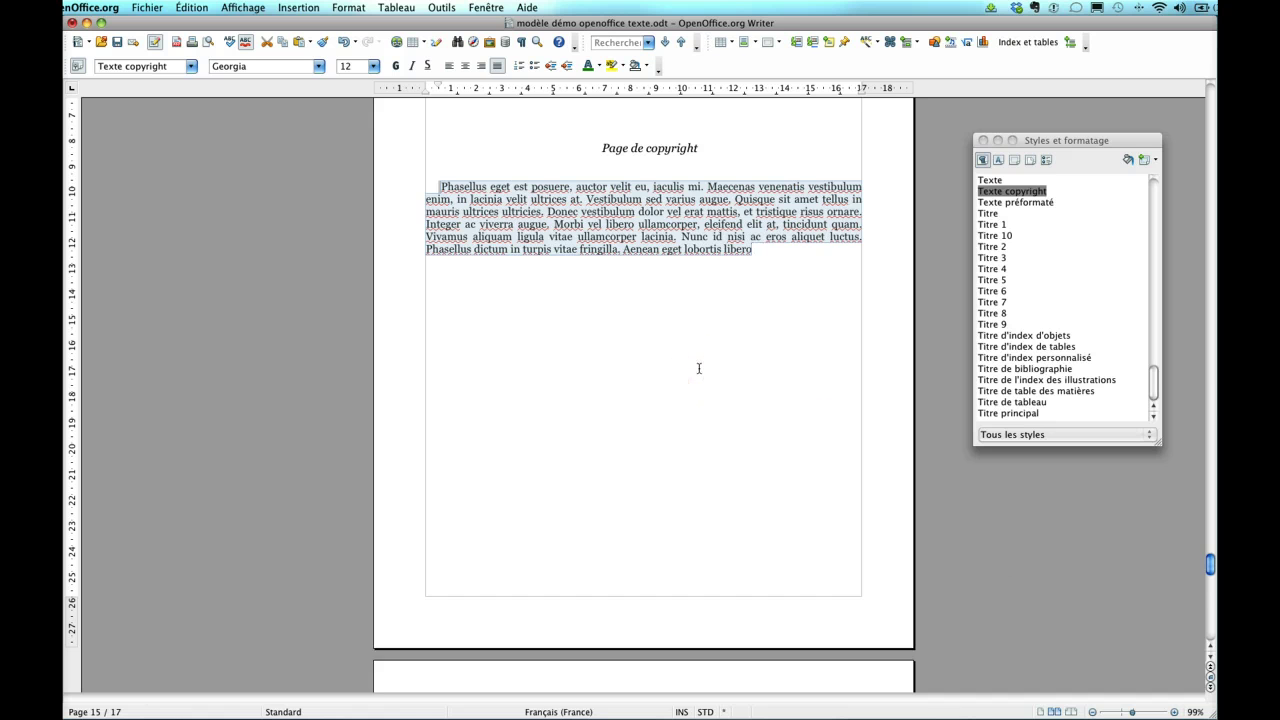
# Step: Apply the Titre 2 style to the "Liens" title on the last page
pyautogui.press('pagedown')
pyautogui.scroll(-4, 699, 368)
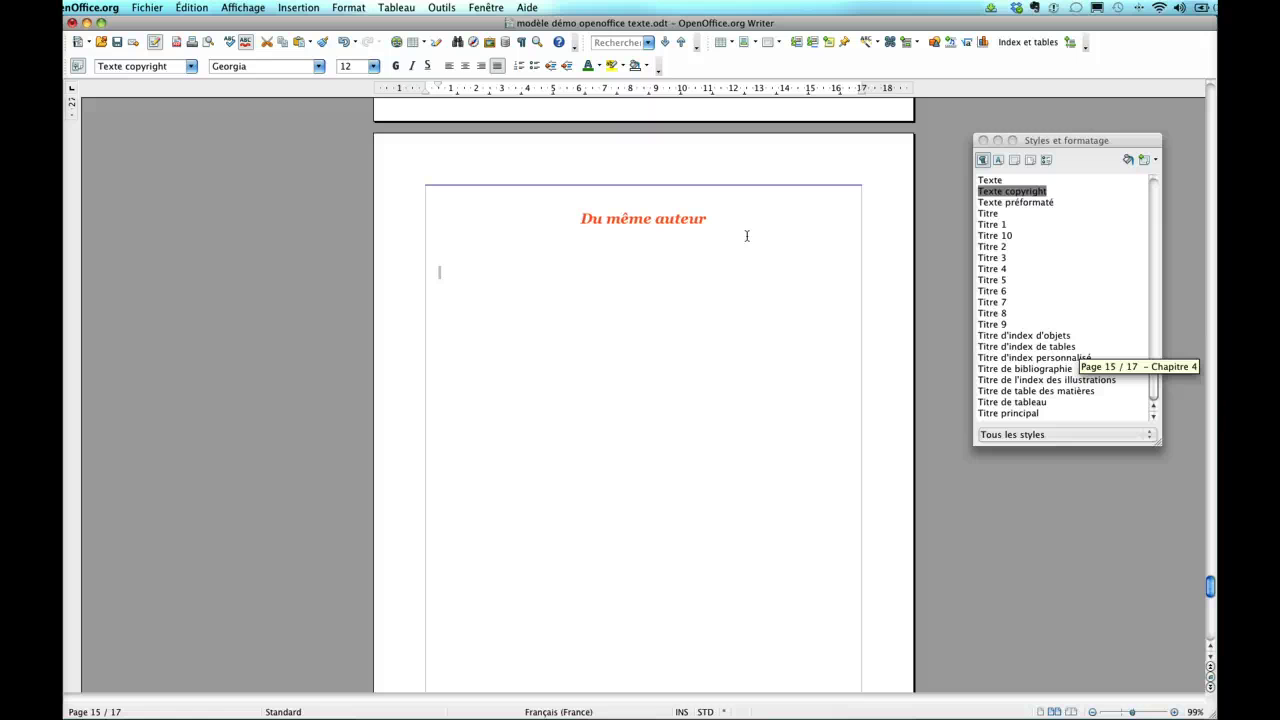
pyautogui.press('pagedown')
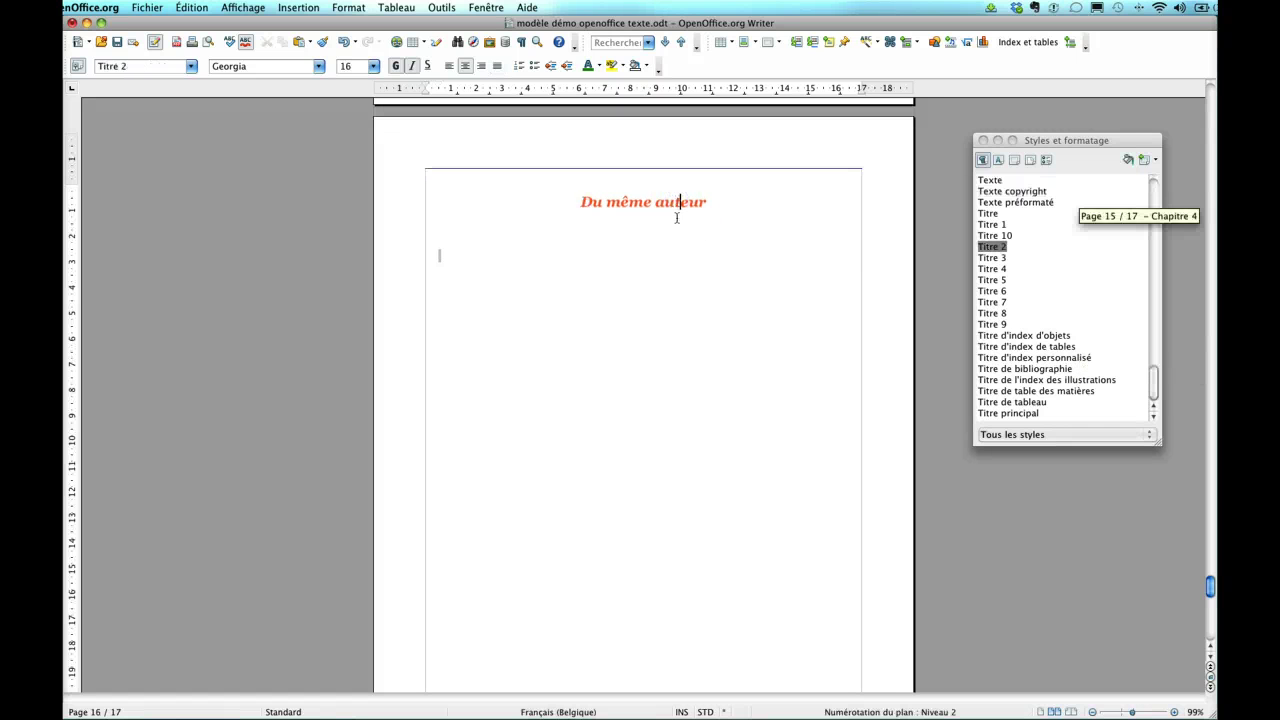
pyautogui.scroll(-5, 660, 219)
pyautogui.scroll(2, 523, 194)
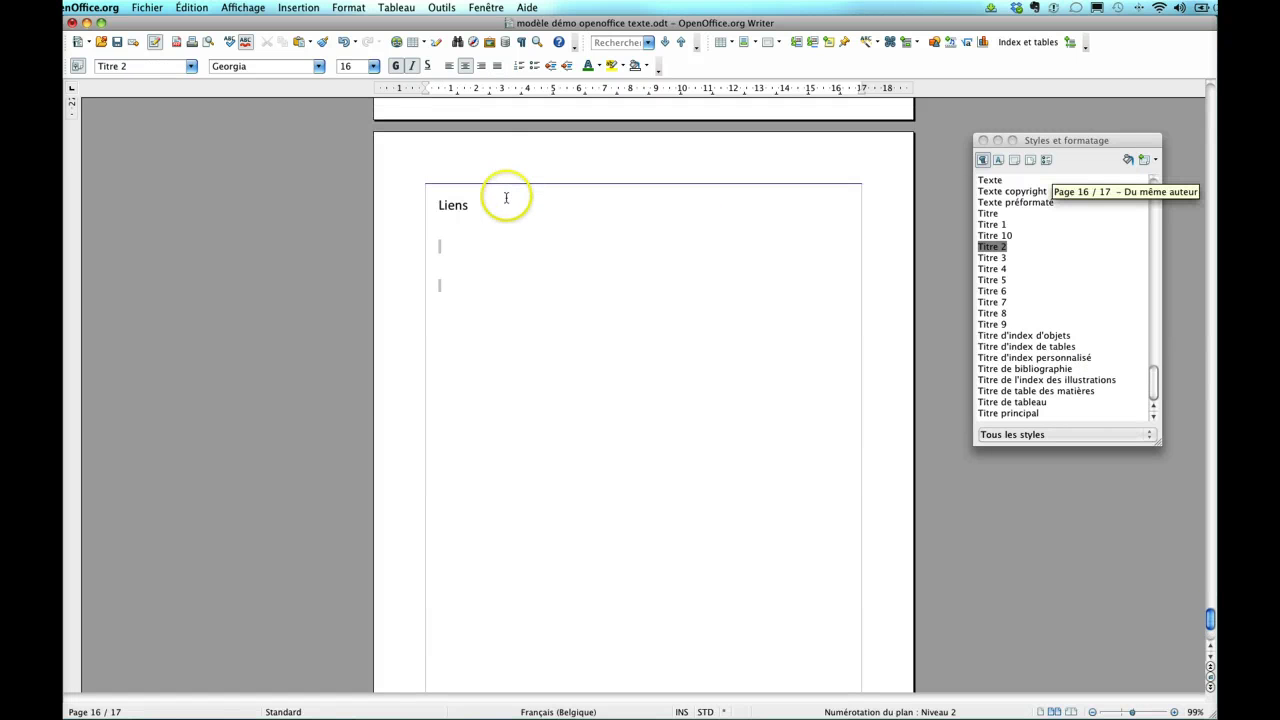
pyautogui.click(472, 205)
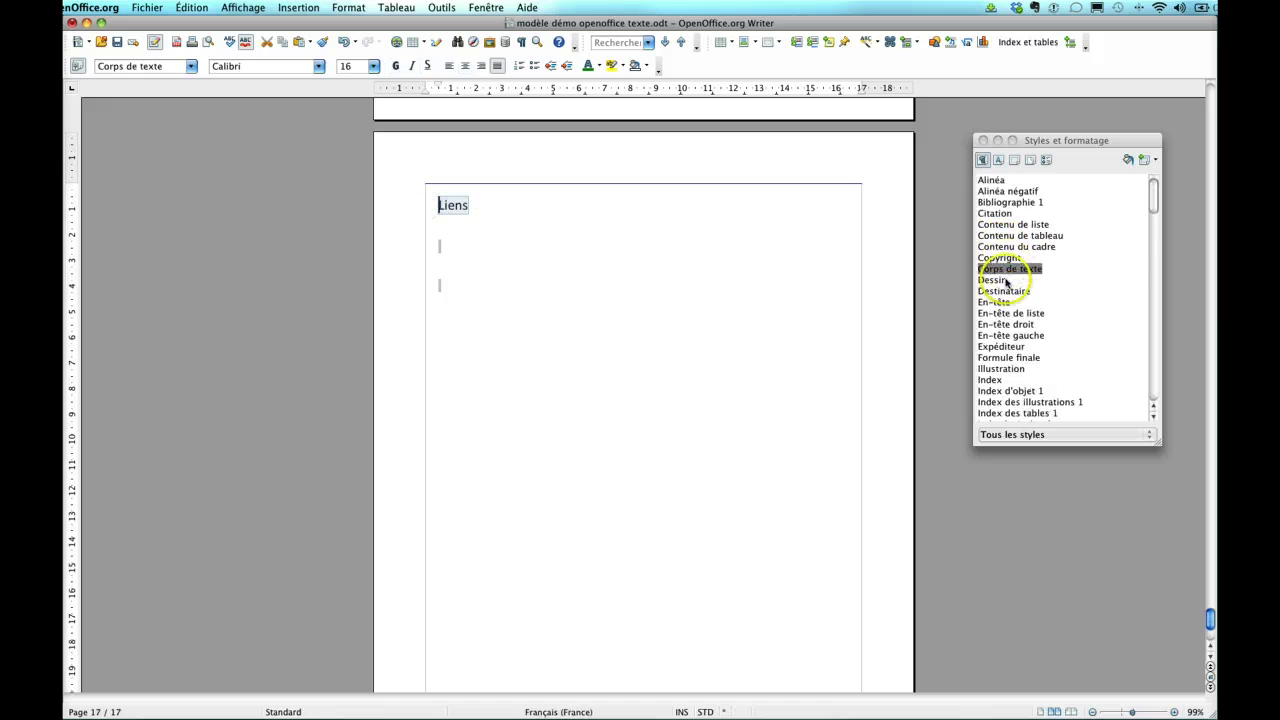
pyautogui.moveTo(1154, 200); pyautogui.dragTo(1154, 378)
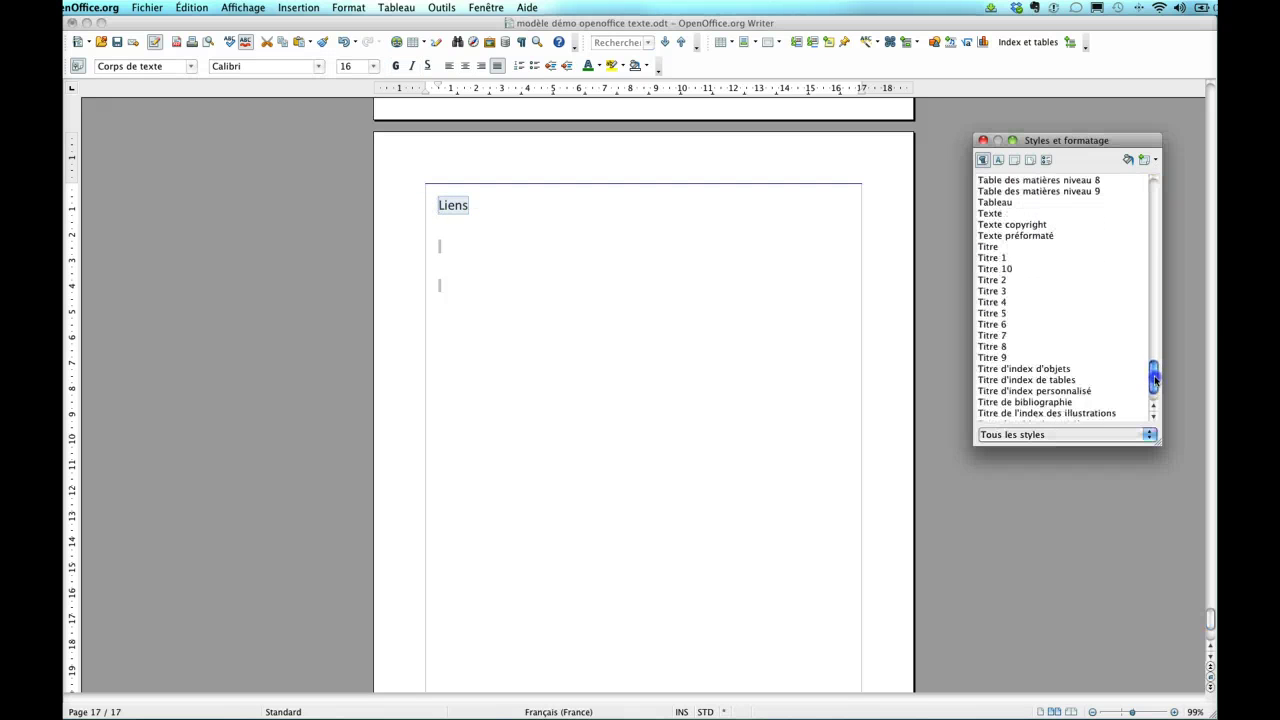
pyautogui.doubleClick(990, 280)
pyautogui.click(757, 351)
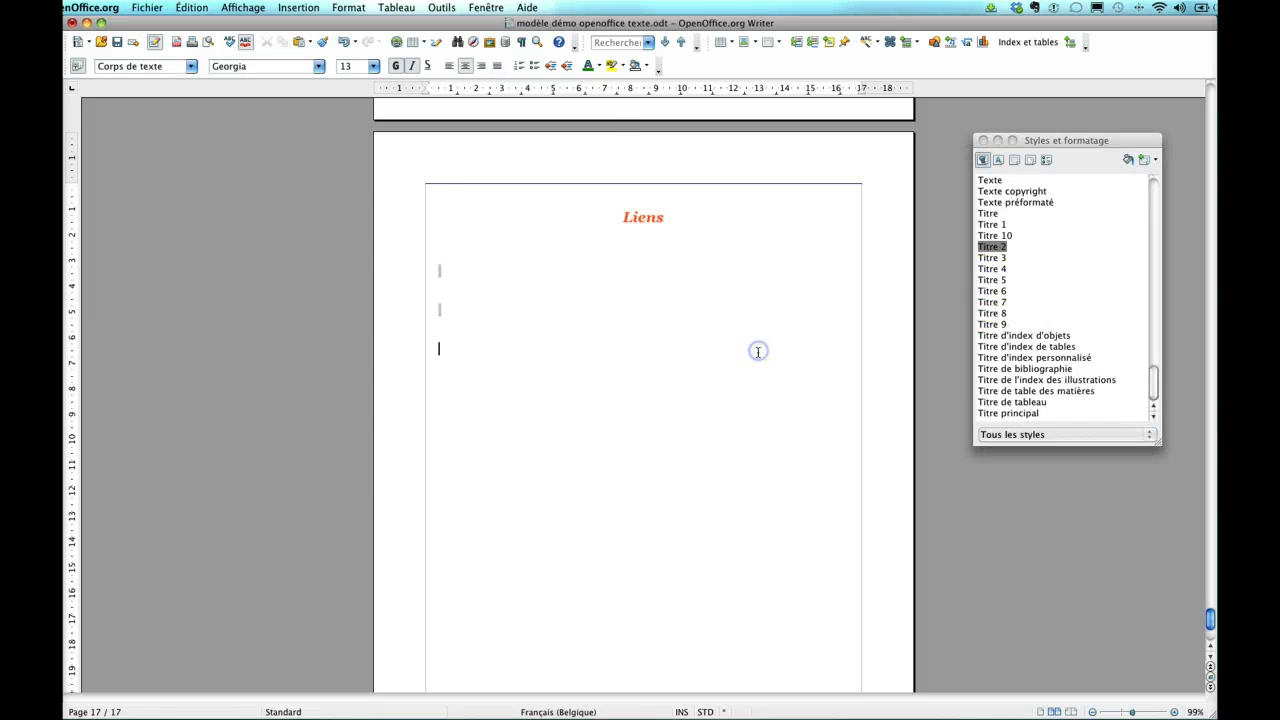
# Step: Review the formatted pages from the "Liens" page back to the cover
pyautogui.scroll(-5, 757, 351)
pyautogui.scroll(15, 757, 351)
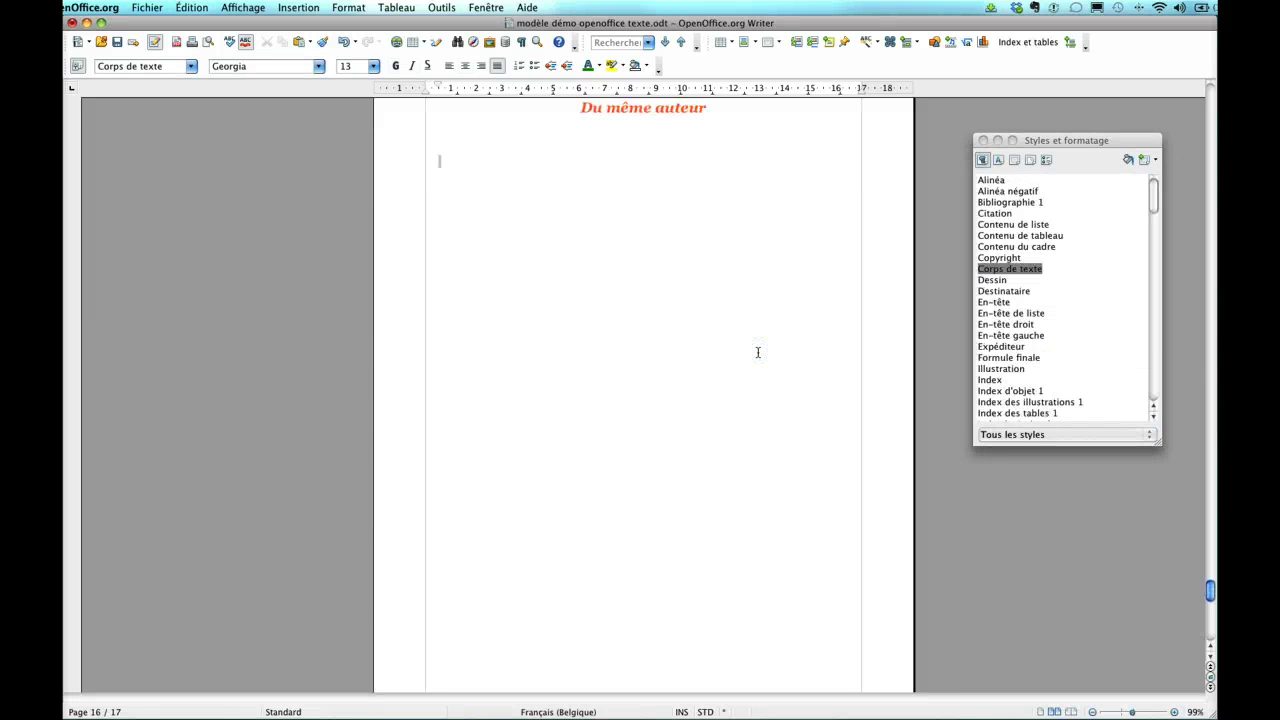
pyautogui.scroll(10, 757, 351)
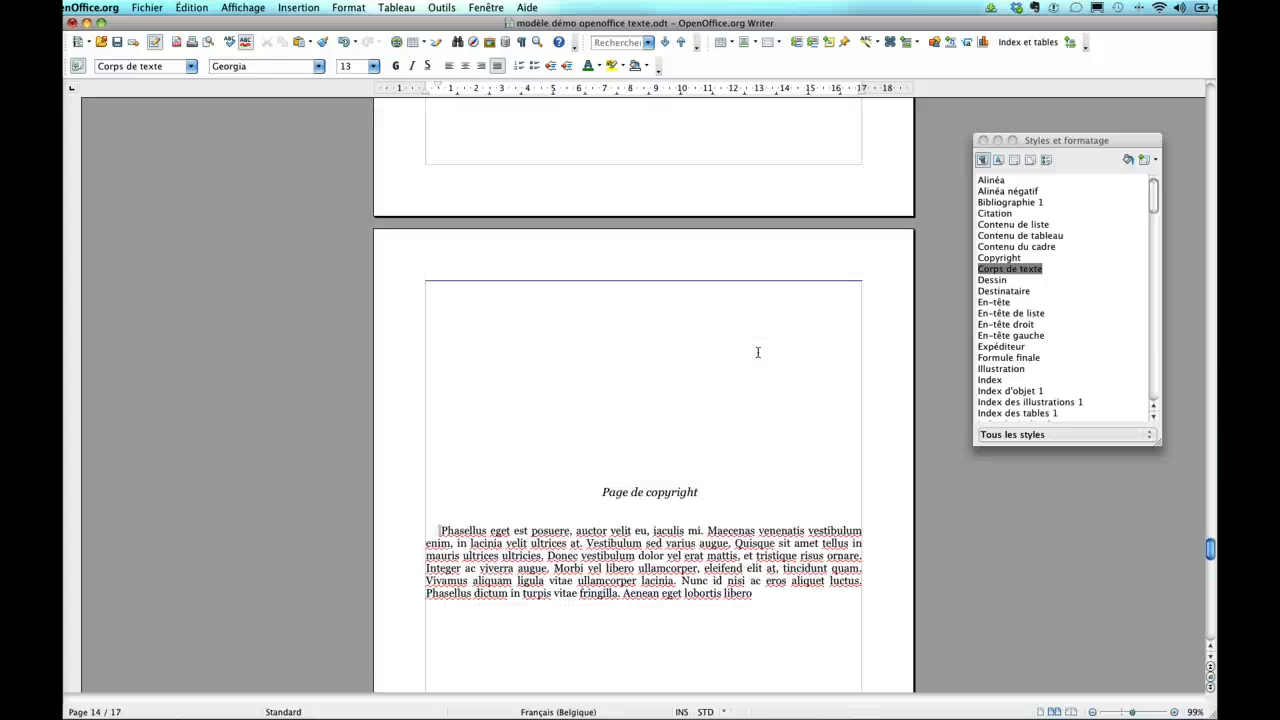
pyautogui.scroll(15, 757, 351)
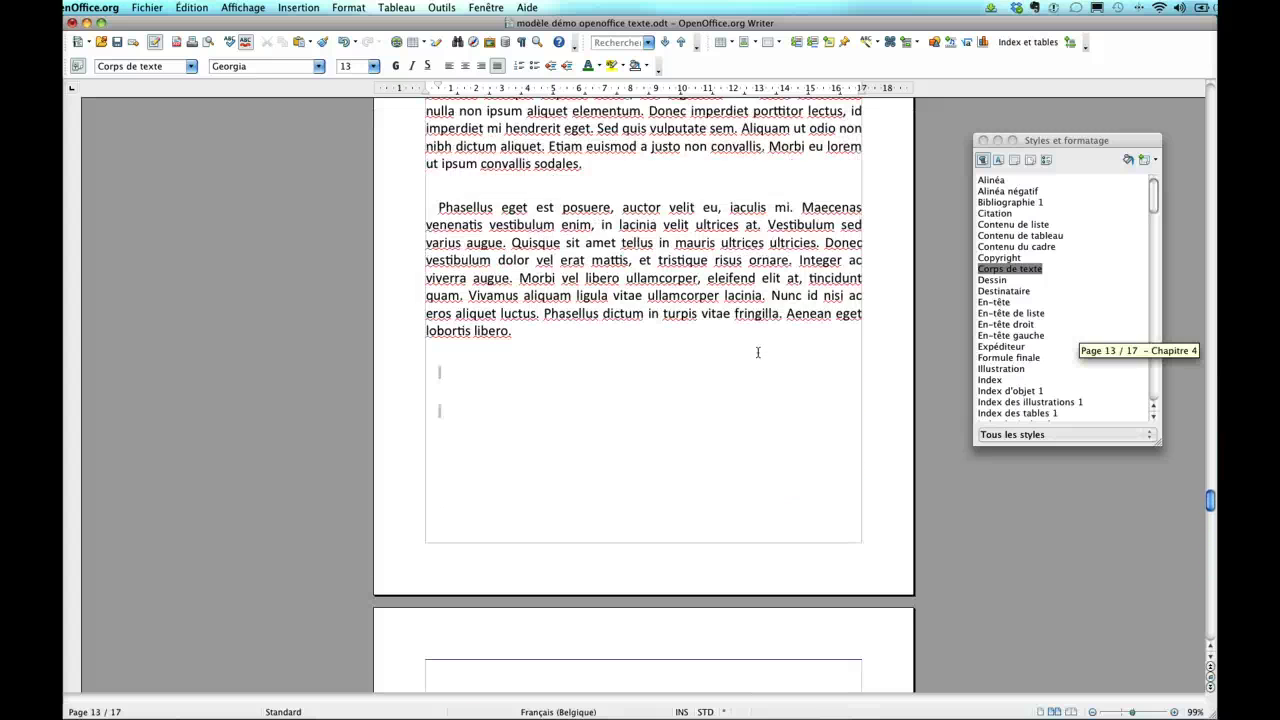
pyautogui.scroll(15, 757, 351)
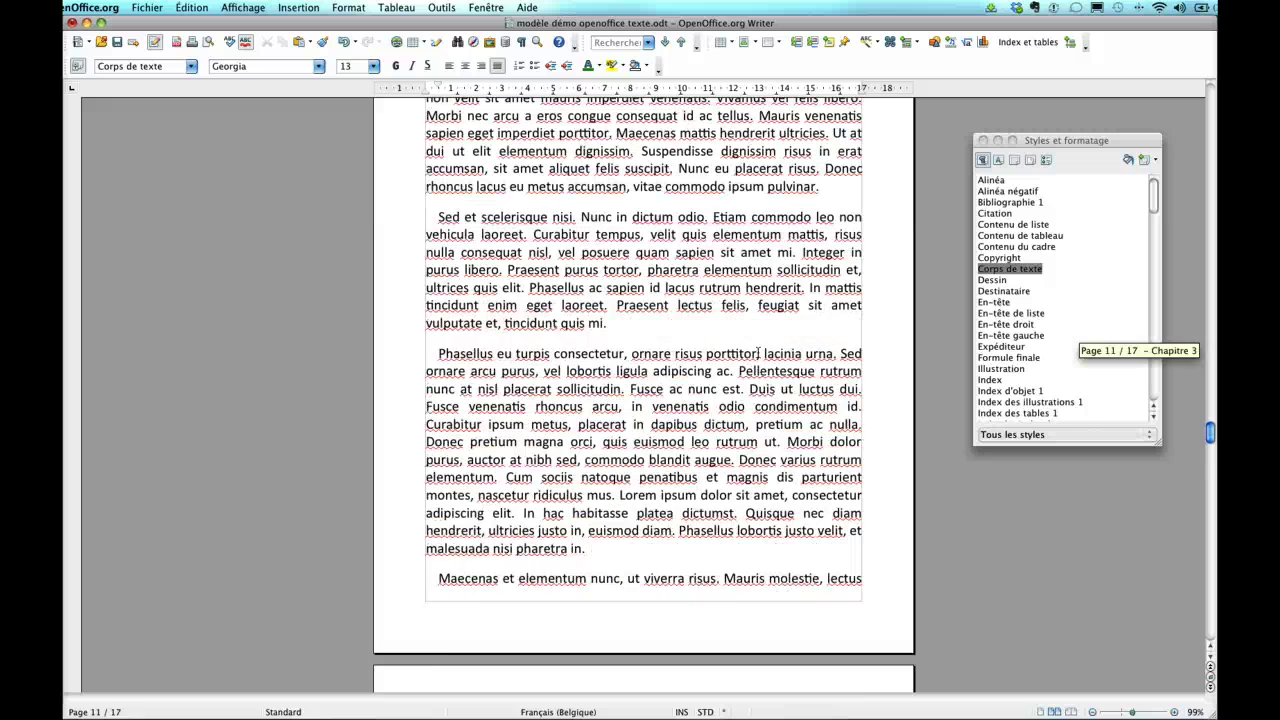
pyautogui.scroll(10, 757, 351)
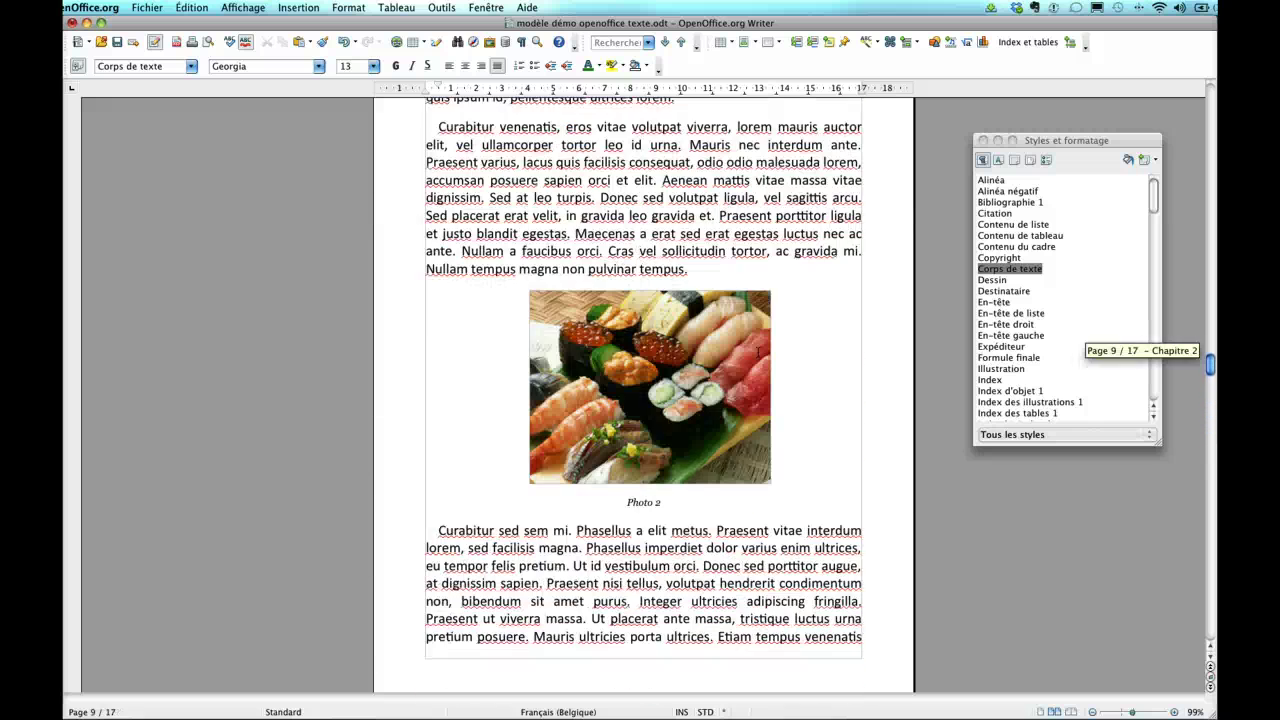
pyautogui.scroll(5, 757, 351)
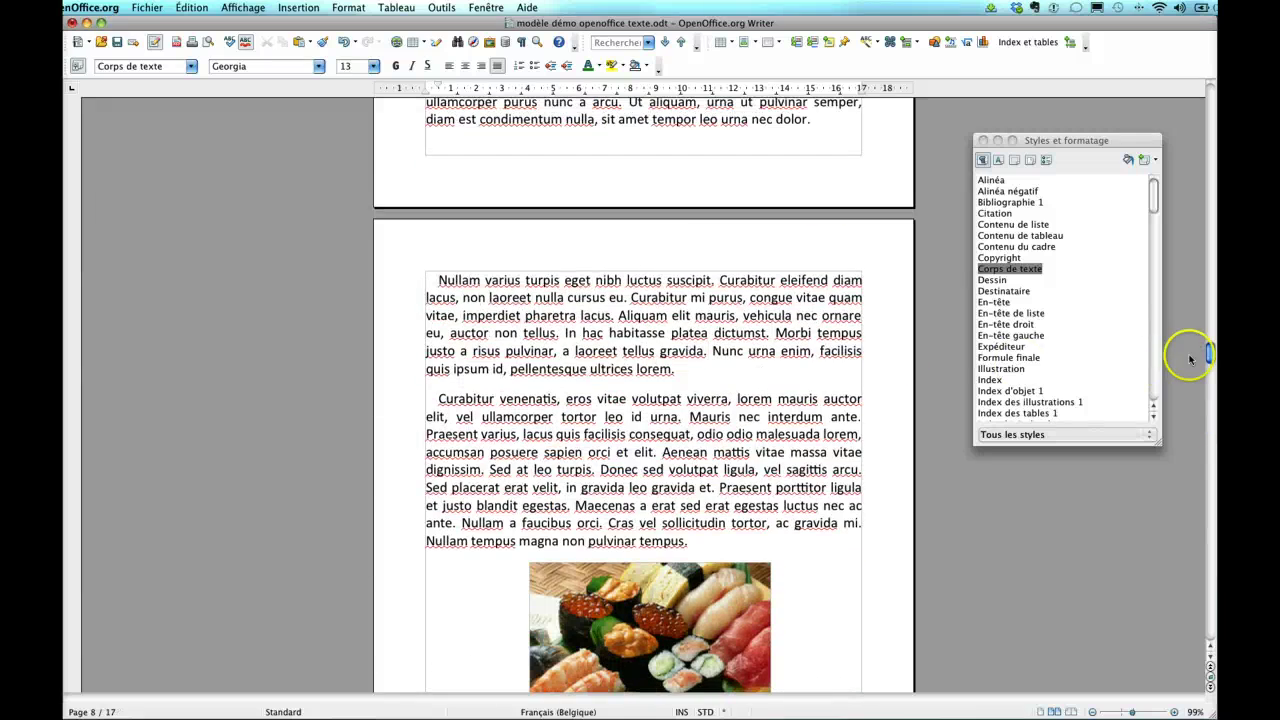
pyautogui.moveTo(1210, 353); pyautogui.dragTo(1208, 90)
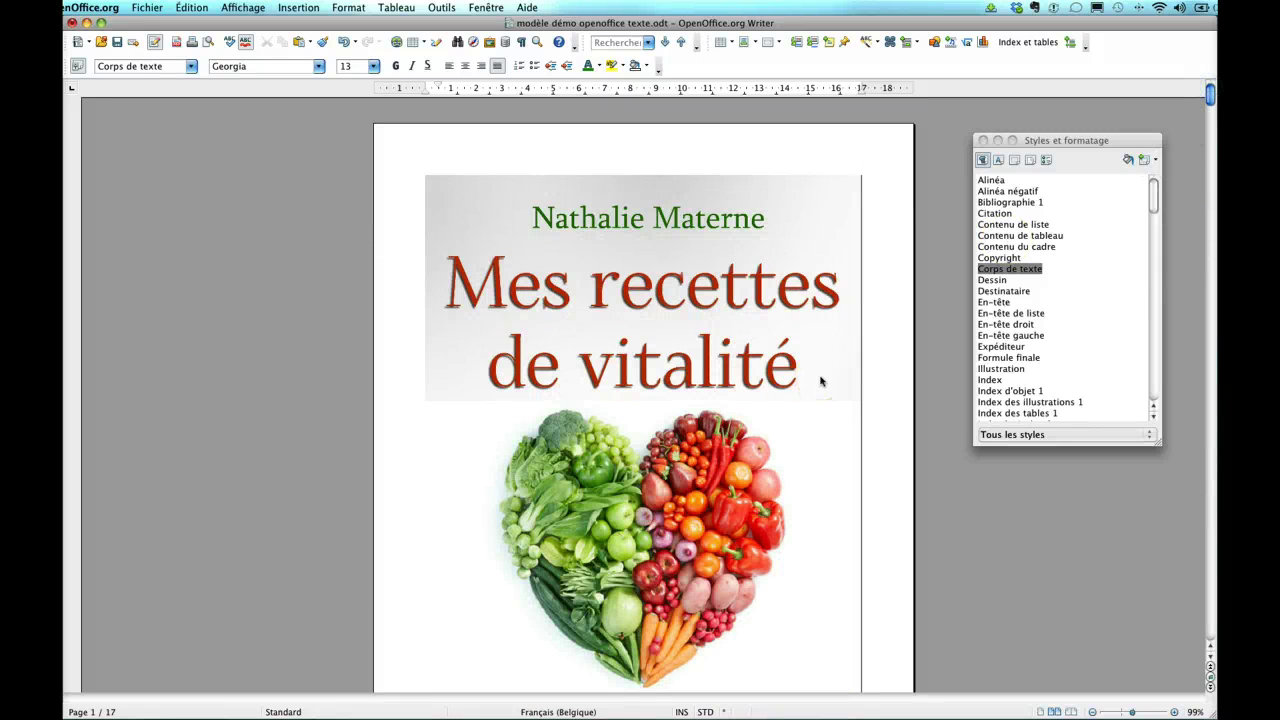